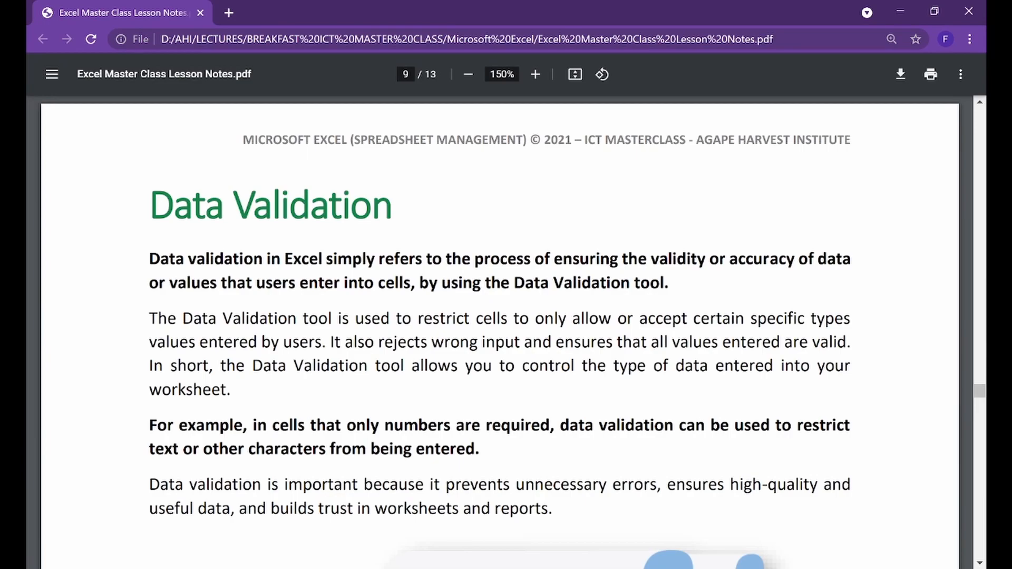
# - Highlight the 'Validation' heading, 'Data Validation tool' and the restrict-cells sentence in the PDF, then clear them
pyautogui.moveTo(393, 205); pyautogui.dragTo(234, 205)
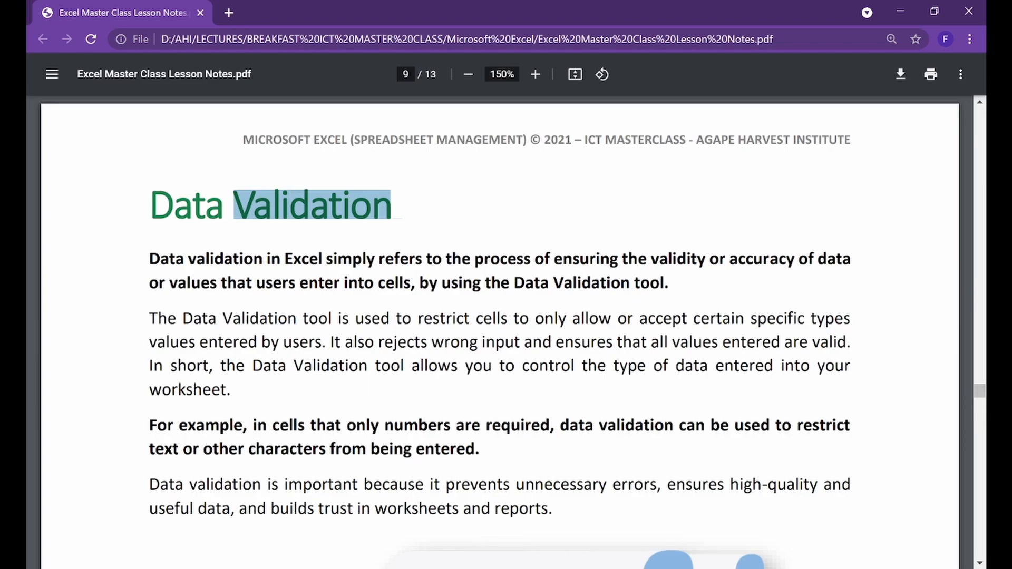
pyautogui.click(391, 207)
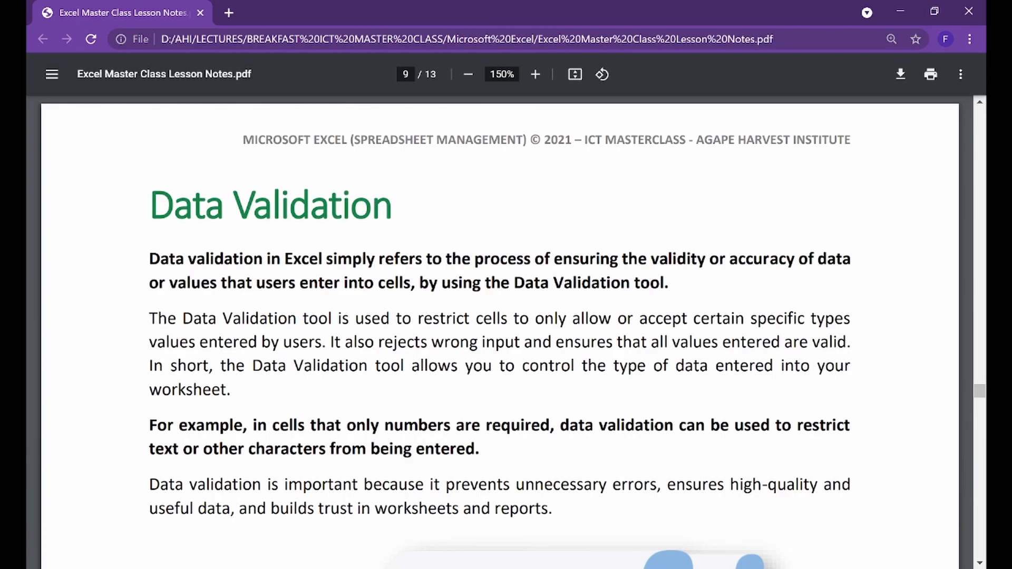
pyautogui.moveTo(515, 283); pyautogui.dragTo(663, 283)
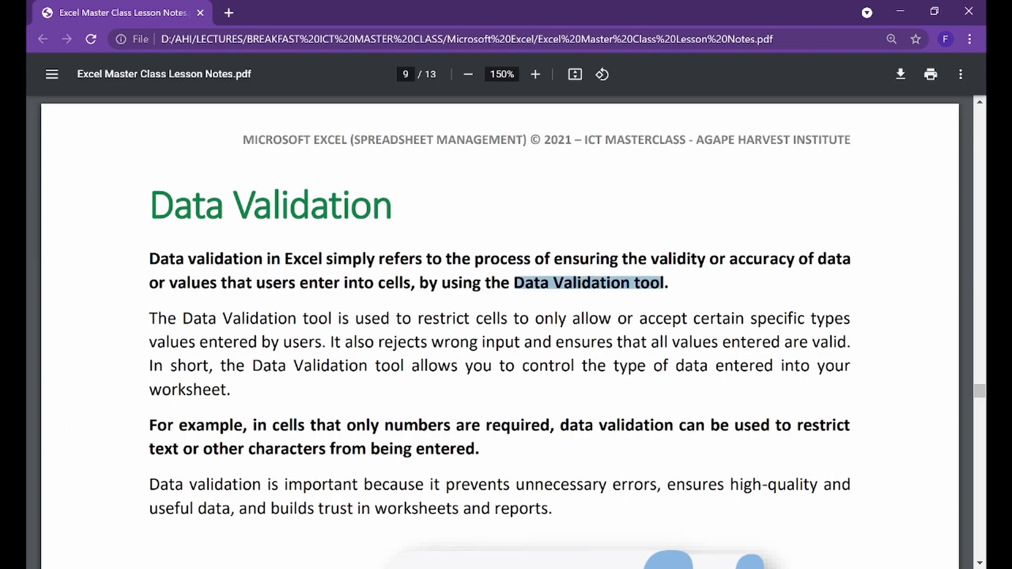
pyautogui.moveTo(419, 319); pyautogui.dragTo(322, 342)
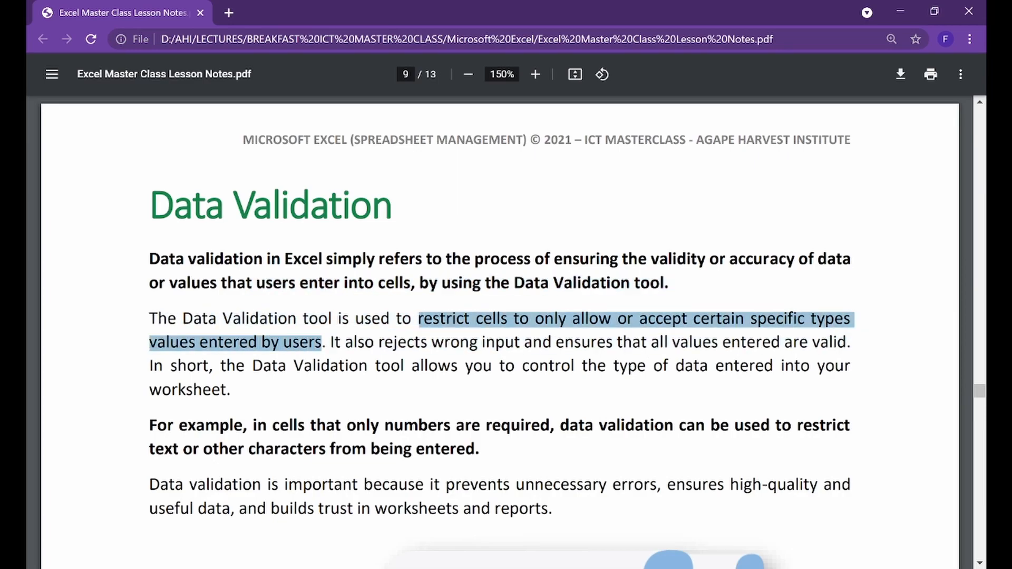
pyautogui.click(322, 342)
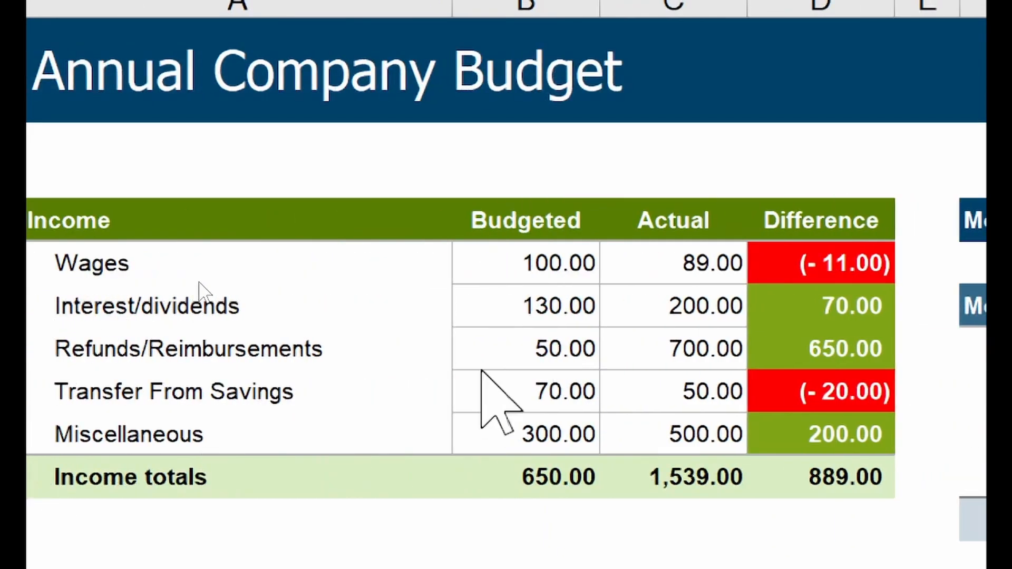
# - Replace the Refunds/Reimbursements budgeted 50 with the word Fifty and reselect that cell
pyautogui.click(515, 305)
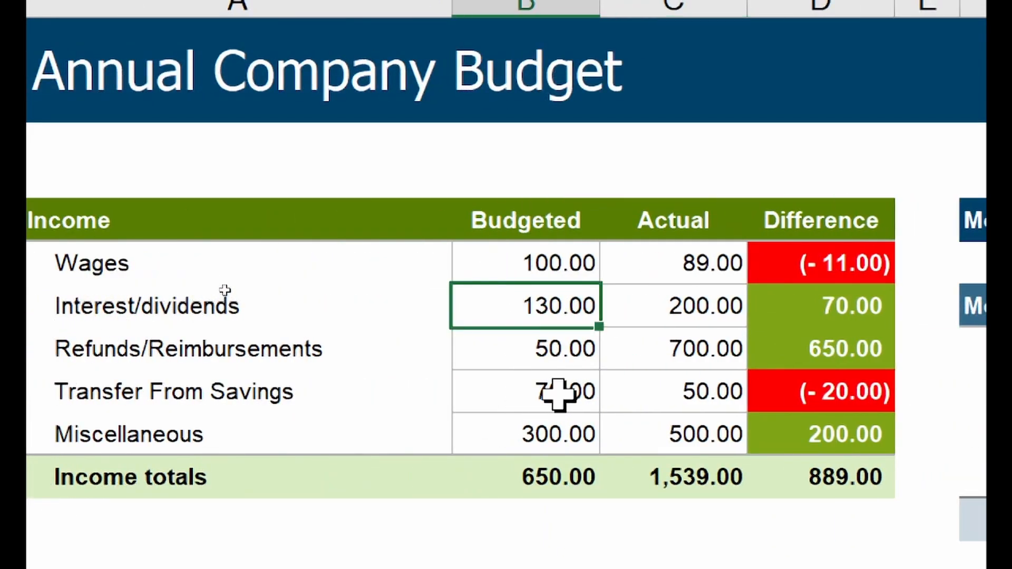
pyautogui.click(535, 350)
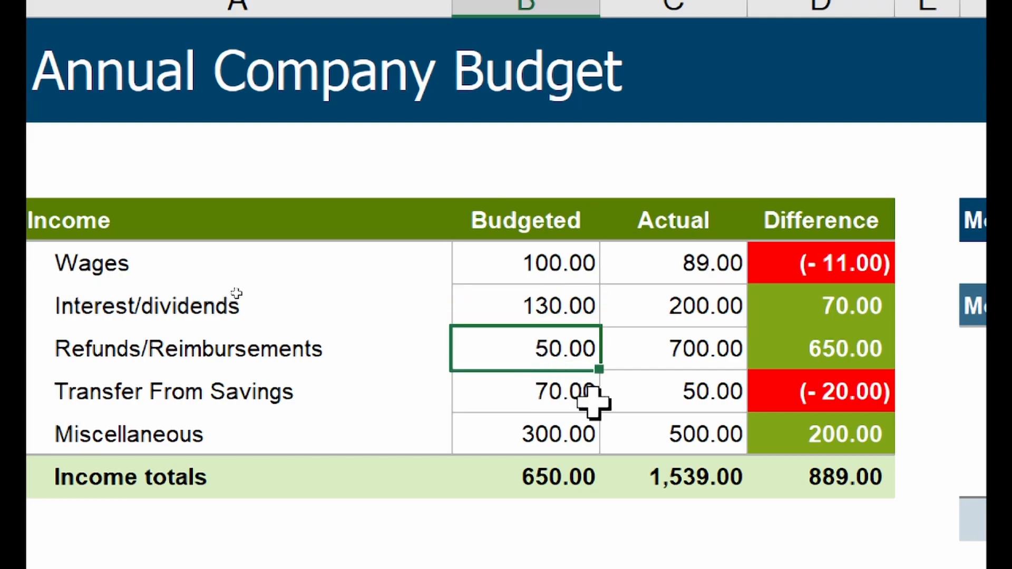
pyautogui.press('F2')
pyautogui.press('BackSpace')
pyautogui.press('BackSpace')
pyautogui.write('Fifty')
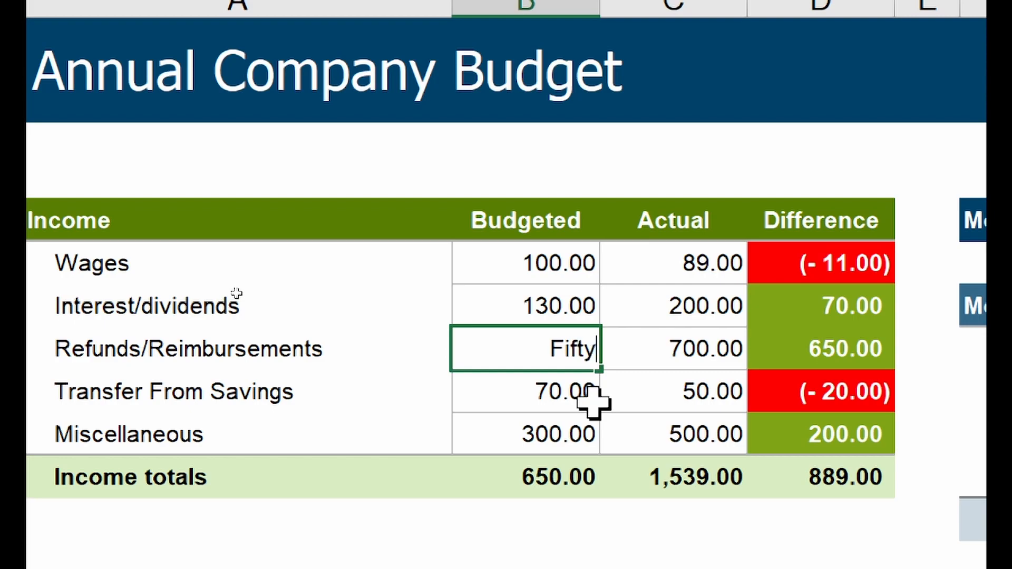
pyautogui.press('Return')
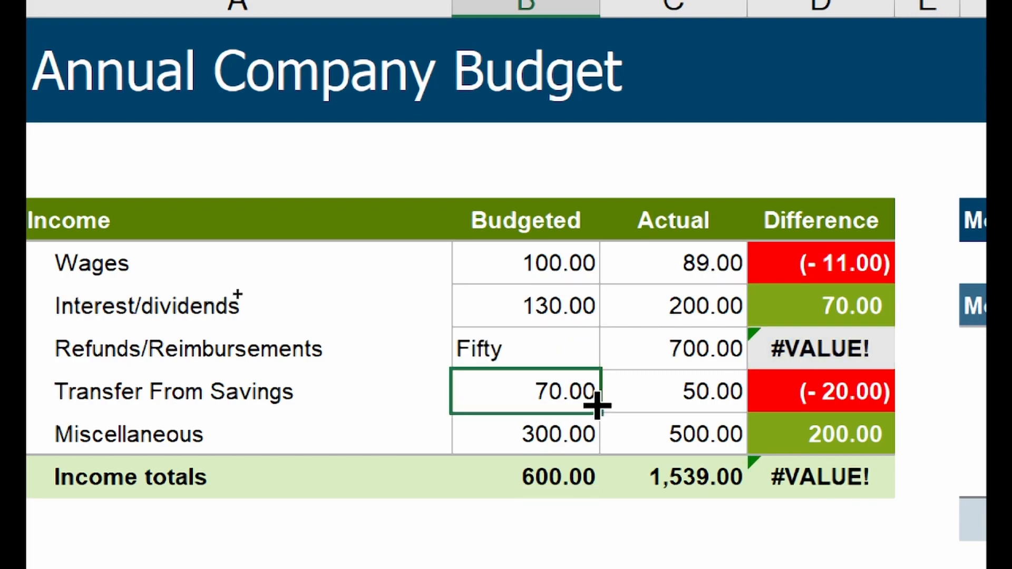
pyautogui.click(534, 347)
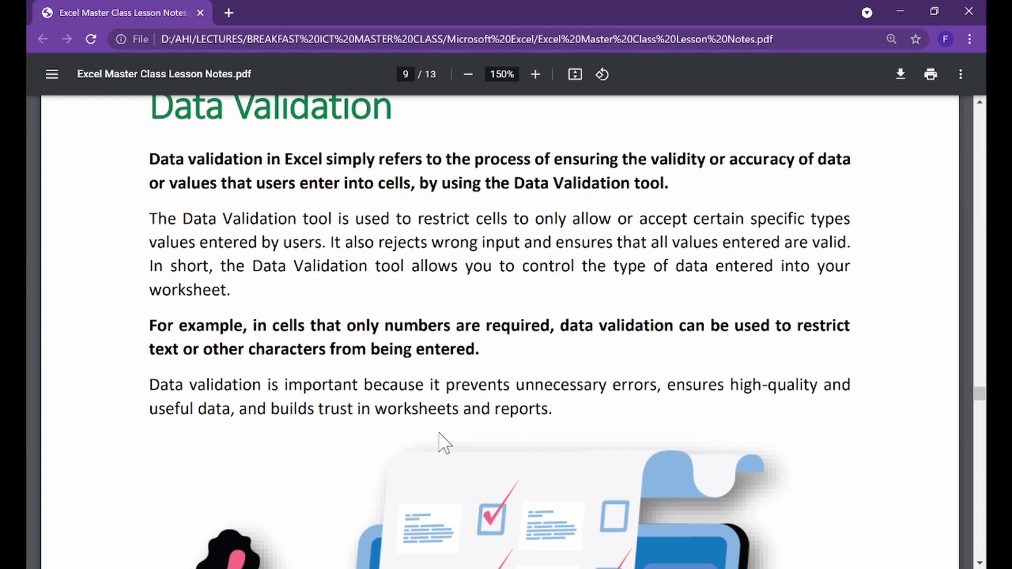
# - Scroll the PDF notes, then bring up the Practice.xlsx workbook and select cell B14
pyautogui.scroll(-5, 441, 441)
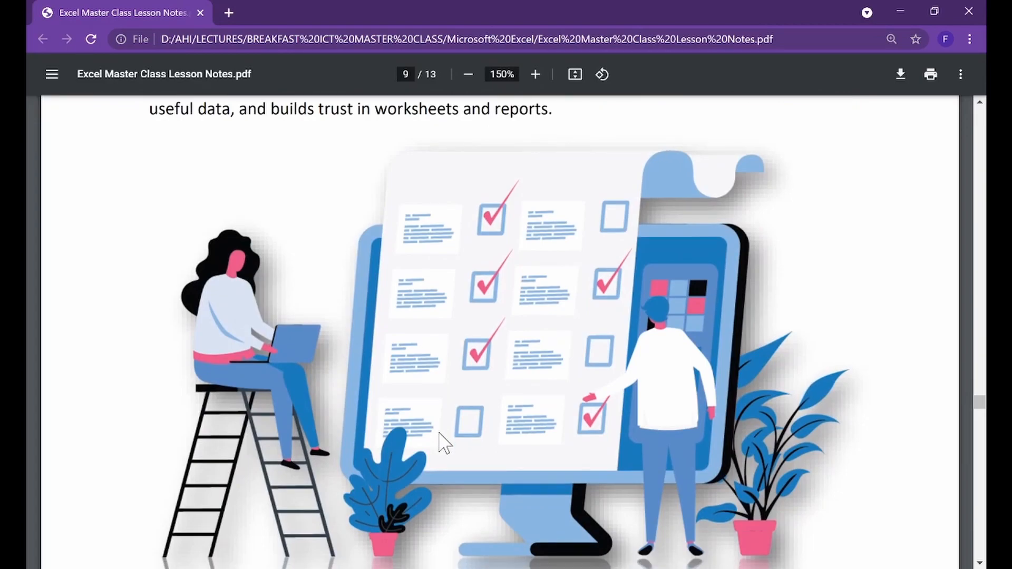
pyautogui.scroll(5, 440, 435)
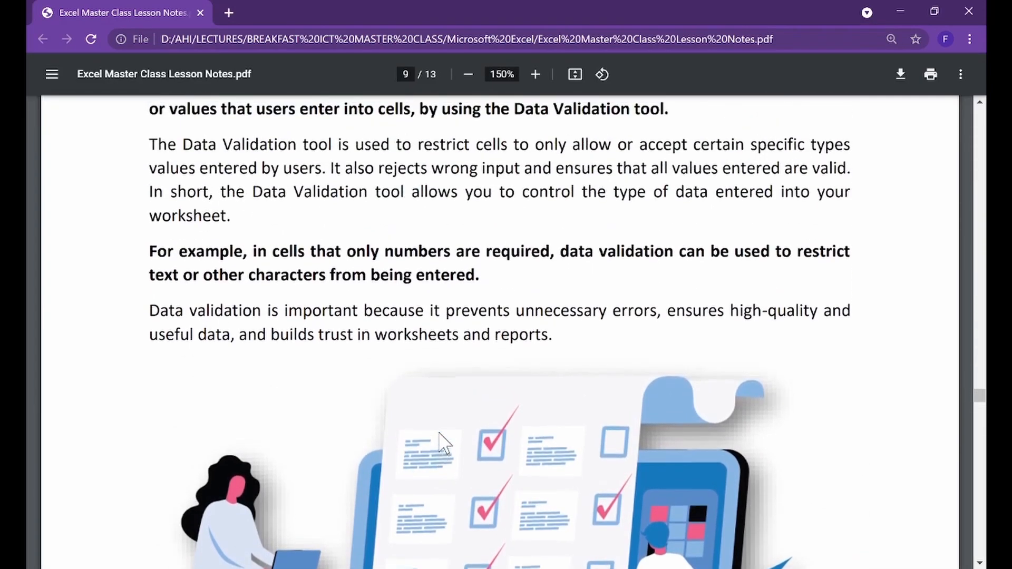
pyautogui.scroll(1, 441, 433)
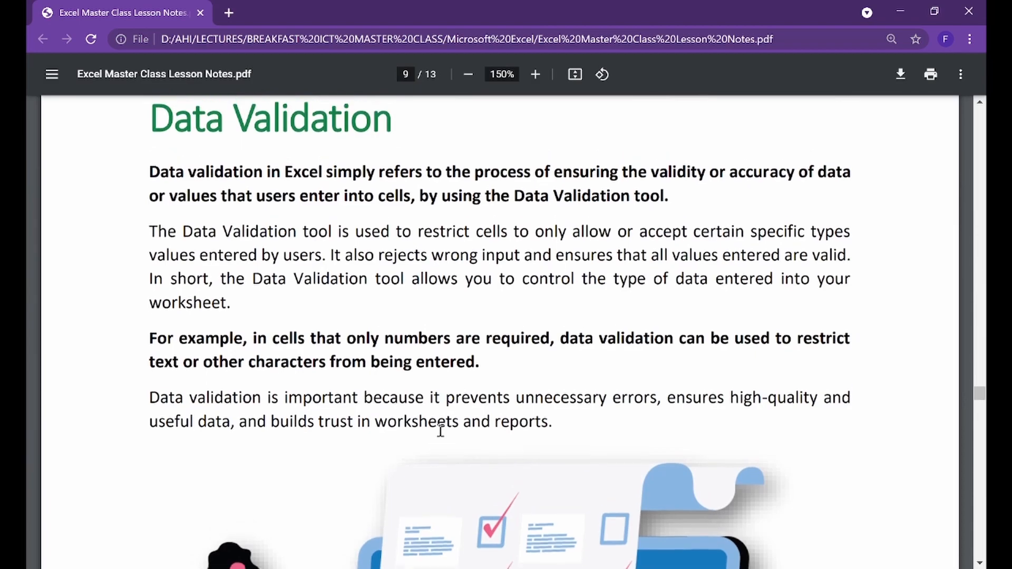
pyautogui.moveTo(527, 568)
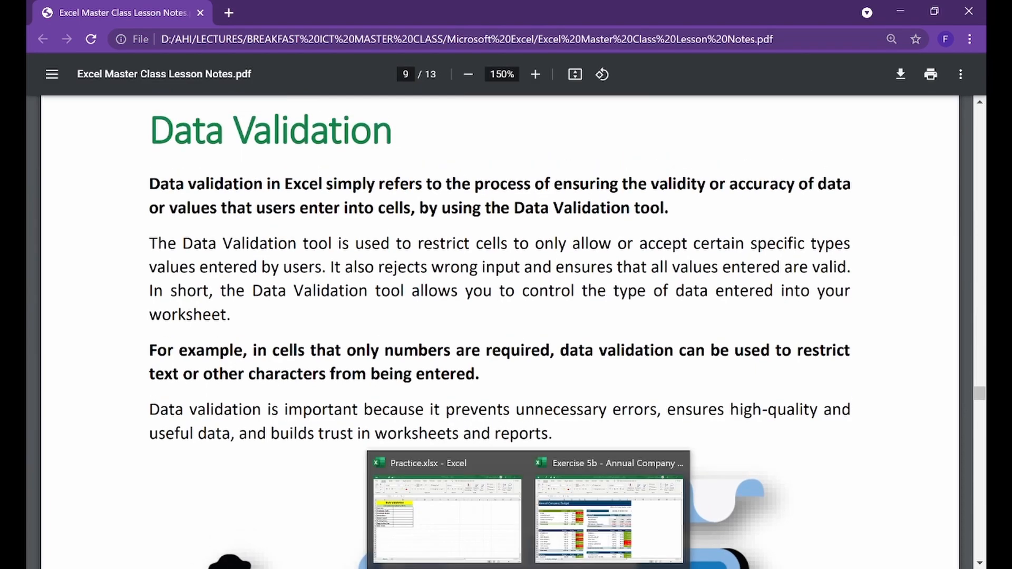
pyautogui.click(458, 546)
pyautogui.click(220, 392)
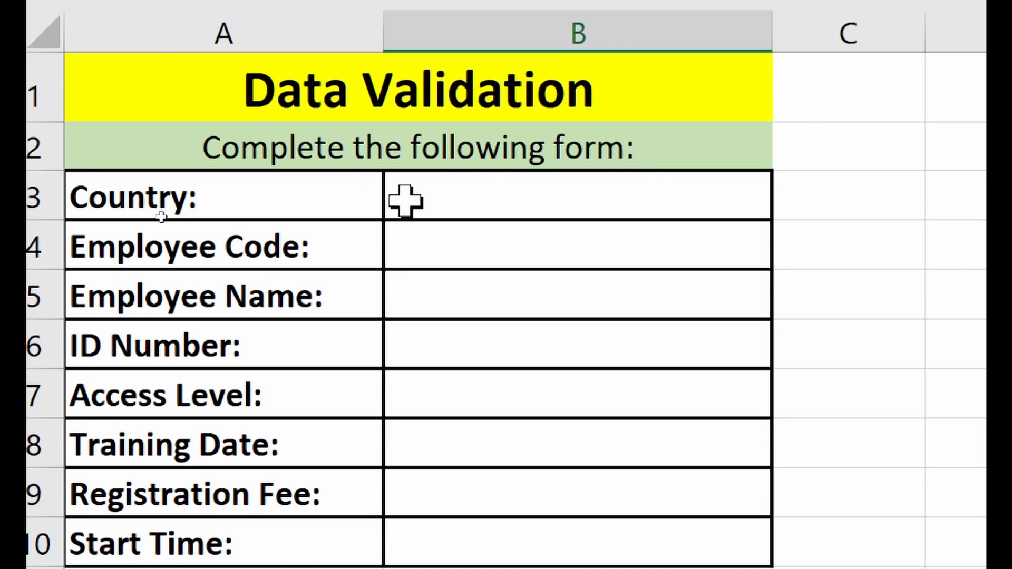
pyautogui.click(443, 196)
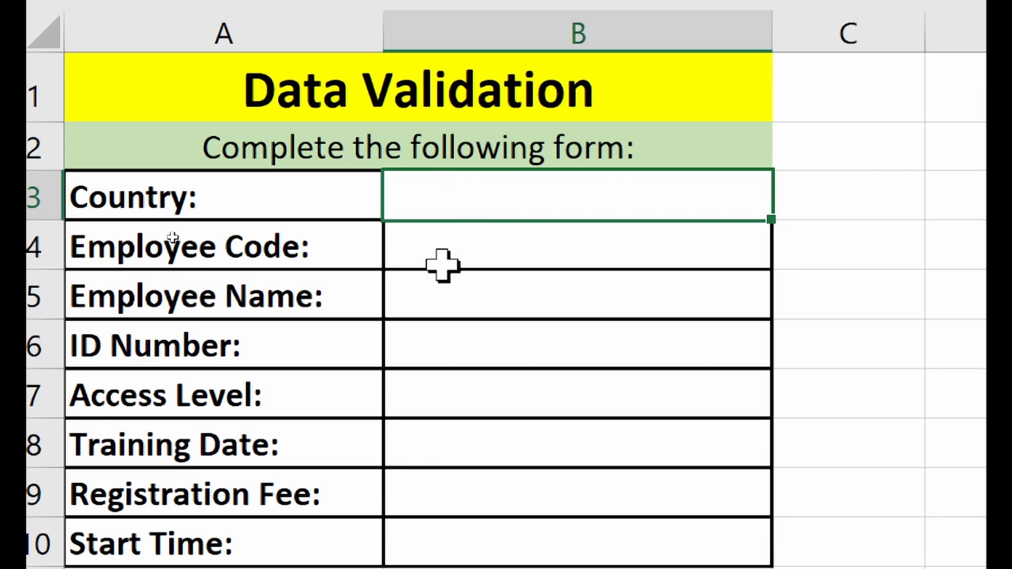
pyautogui.click(452, 340)
pyautogui.click(464, 199)
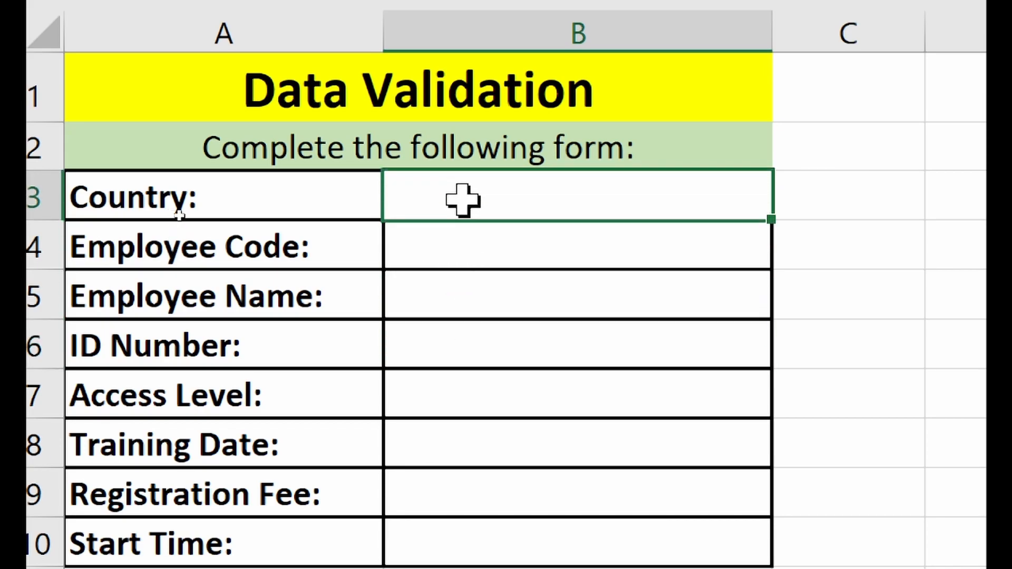
pyautogui.click(443, 240)
pyautogui.click(452, 303)
pyautogui.click(453, 333)
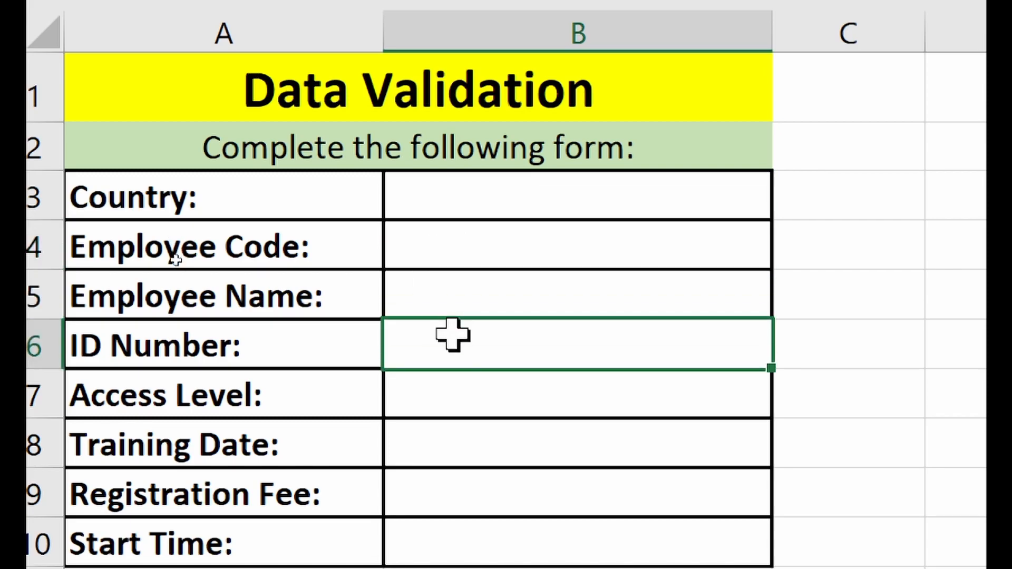
pyautogui.click(477, 200)
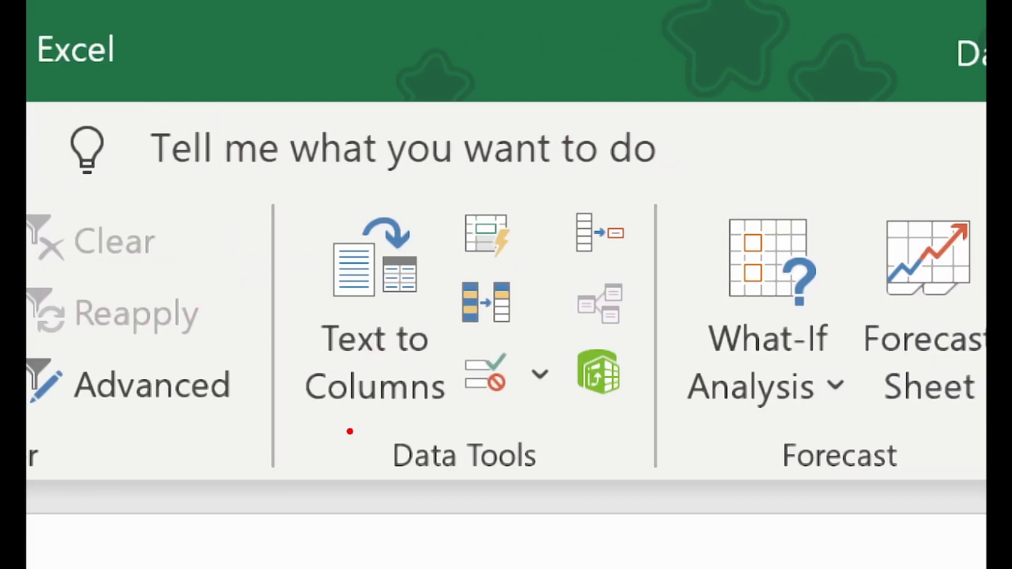
pyautogui.moveTo(348, 431); pyautogui.dragTo(592, 499)
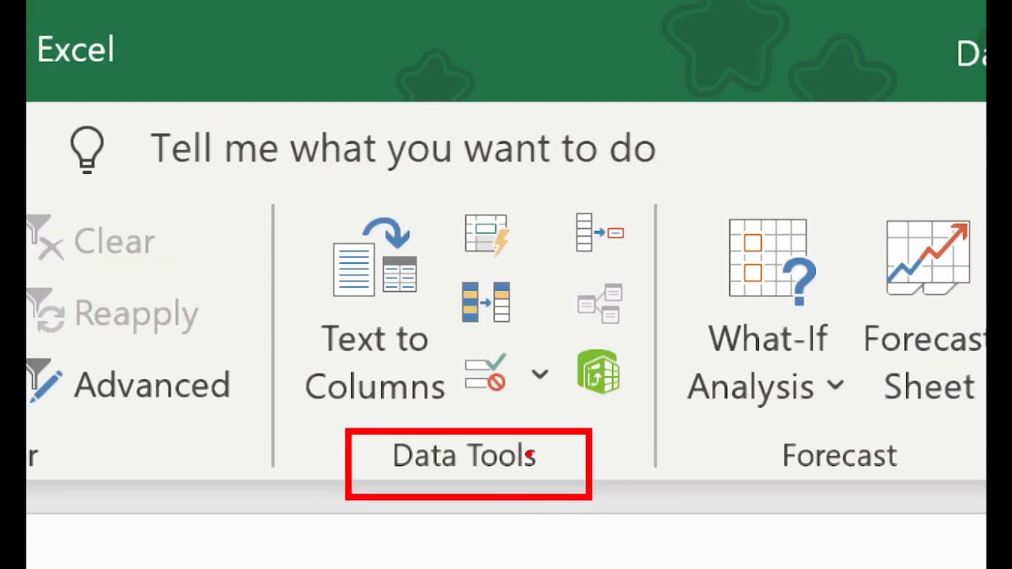
pyautogui.moveTo(451, 338)
pyautogui.mouseDown()
pyautogui.moveTo(486, 373)
pyautogui.moveTo(562, 417)
pyautogui.mouseUp()
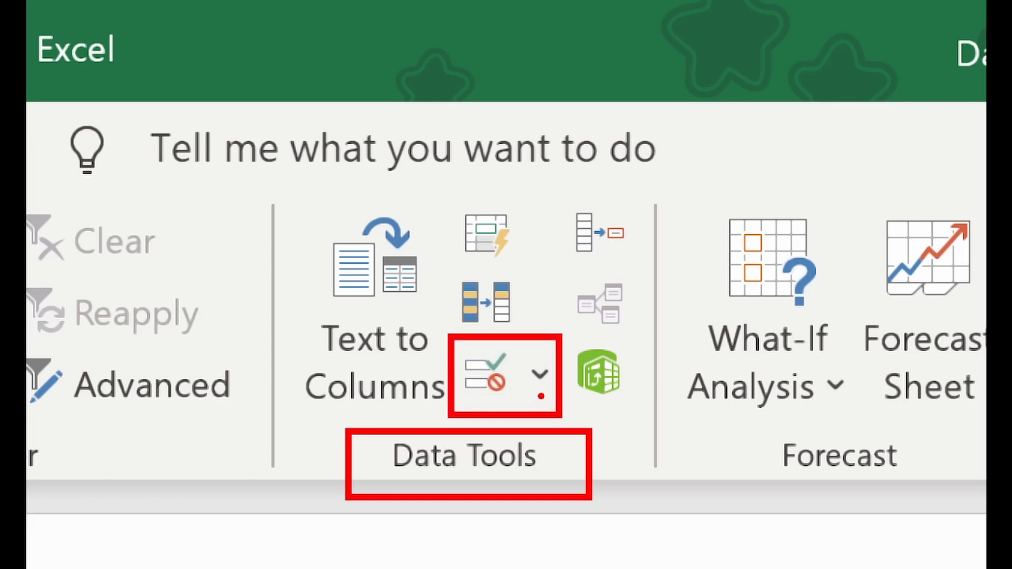
pyautogui.press('Escape')
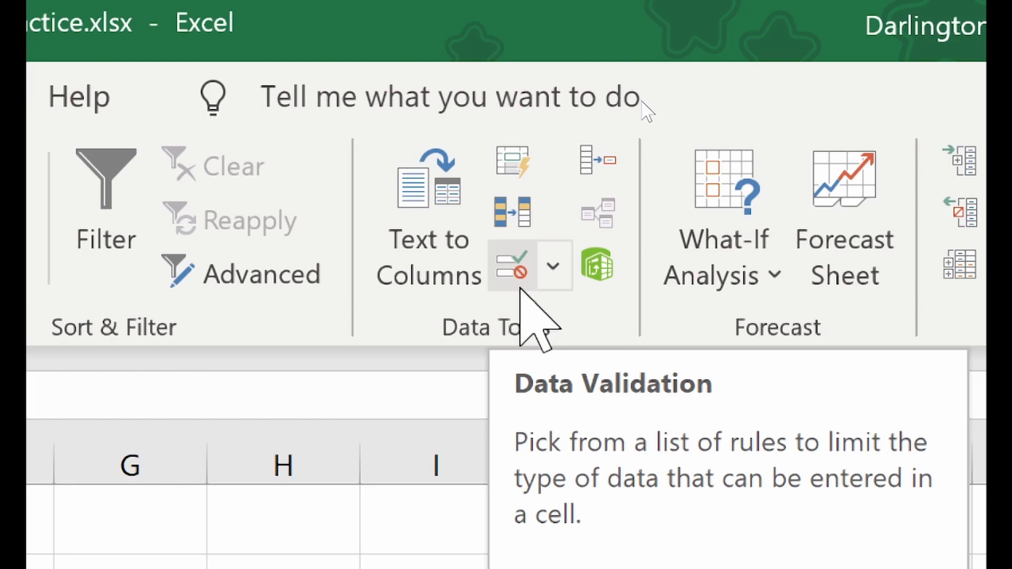
# - Open the Data Validation dialog from the Data tab's Data Validation menu
pyautogui.click(553, 267)
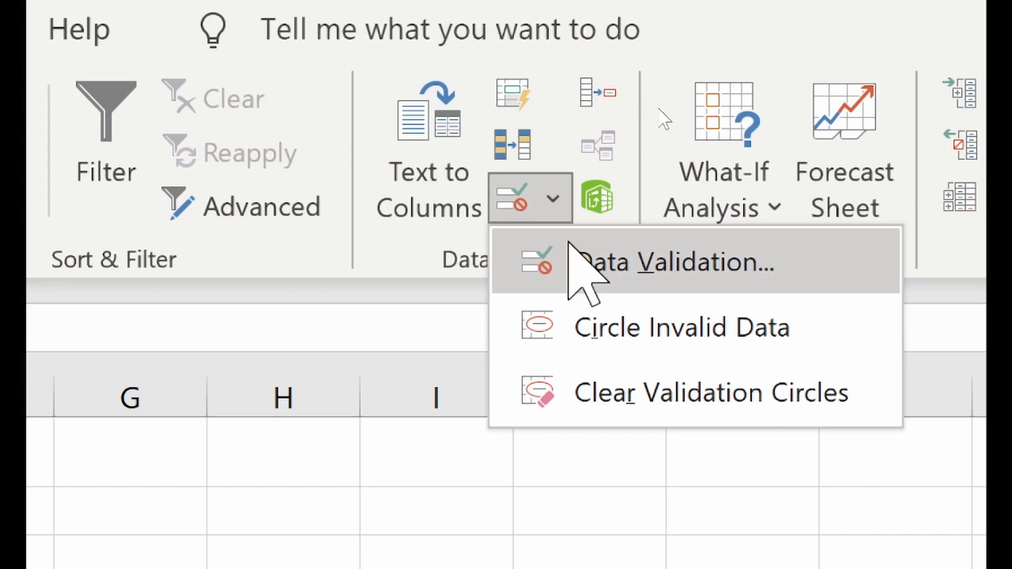
pyautogui.click(671, 262)
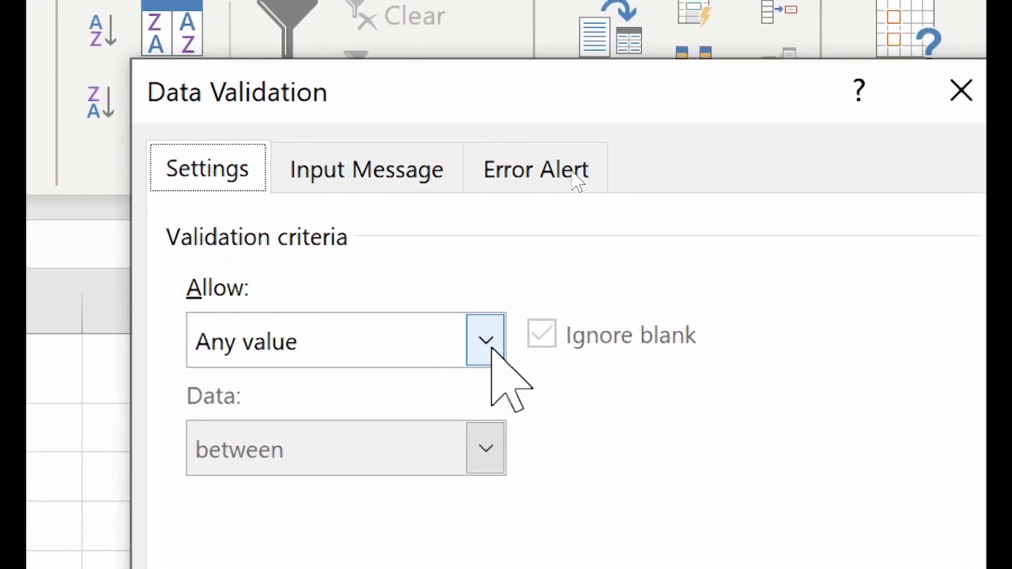
# - Set the Data Validation Allow criterion to List
pyautogui.click(485, 341)
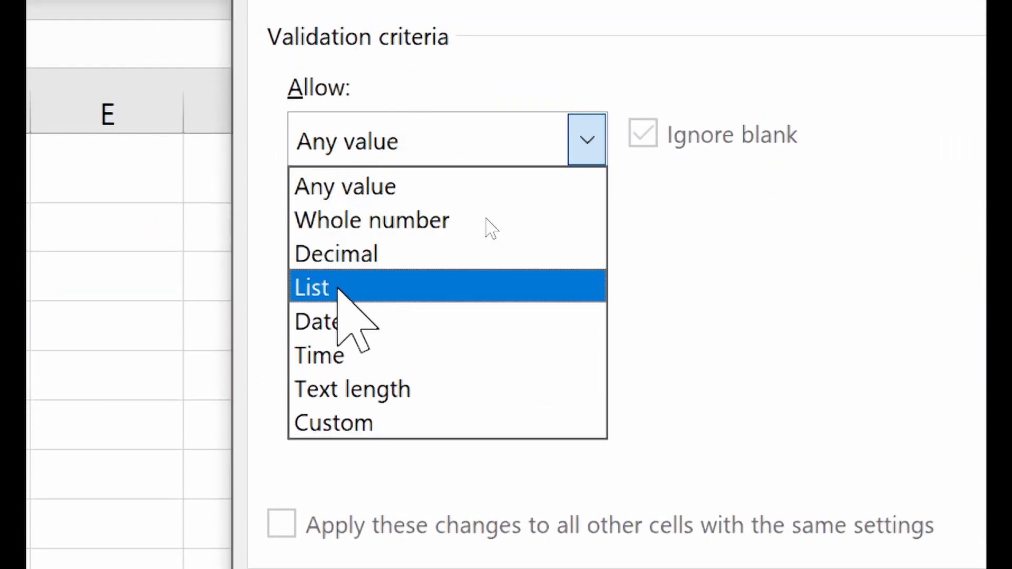
pyautogui.click(337, 289)
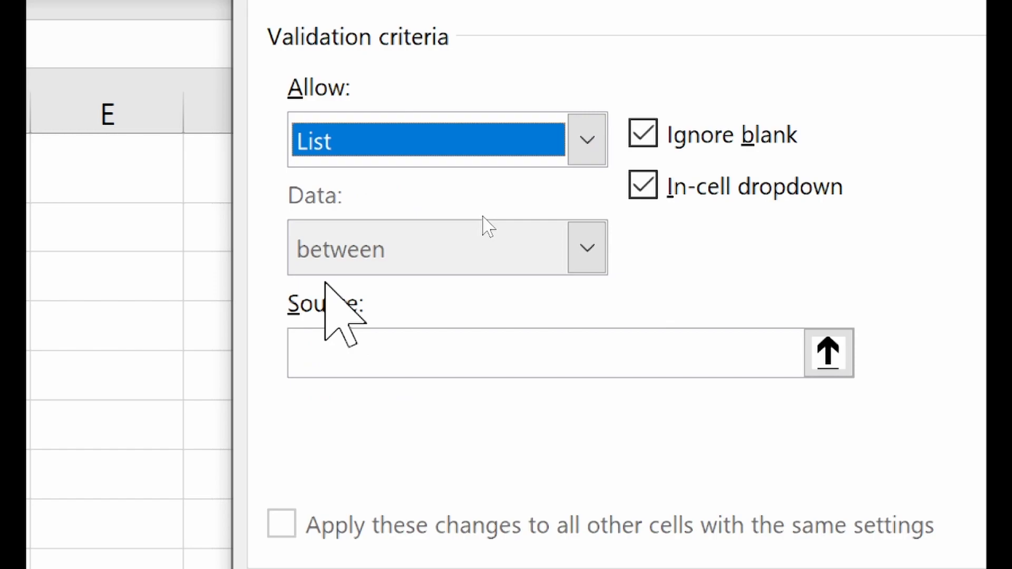
# - Enter the source Ghana, Nigeria, Gambia, Ivory Coast, Burkina Faso, Benin, Niger and apply the validation
pyautogui.click(340, 357)
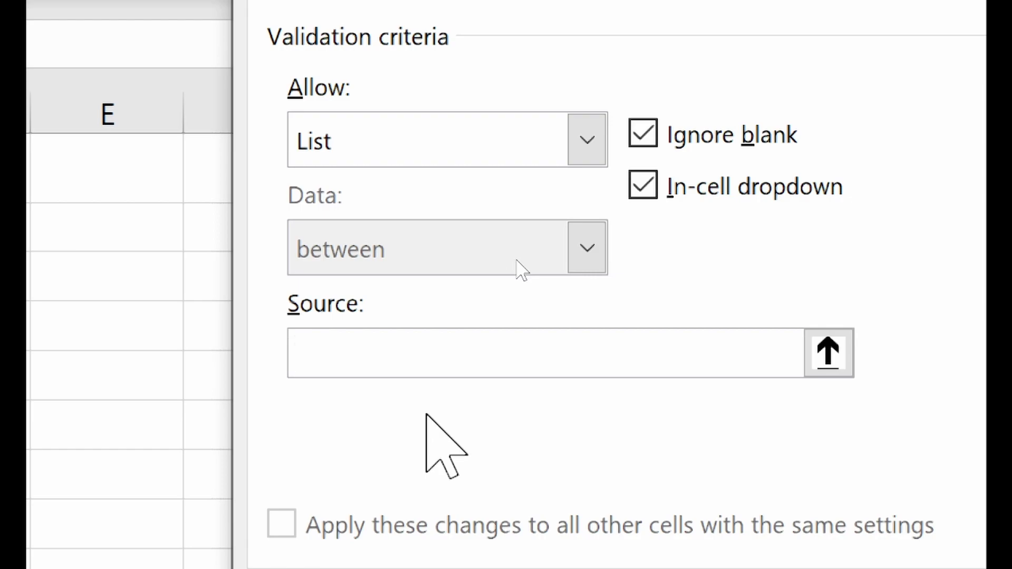
pyautogui.write('Ghana,')
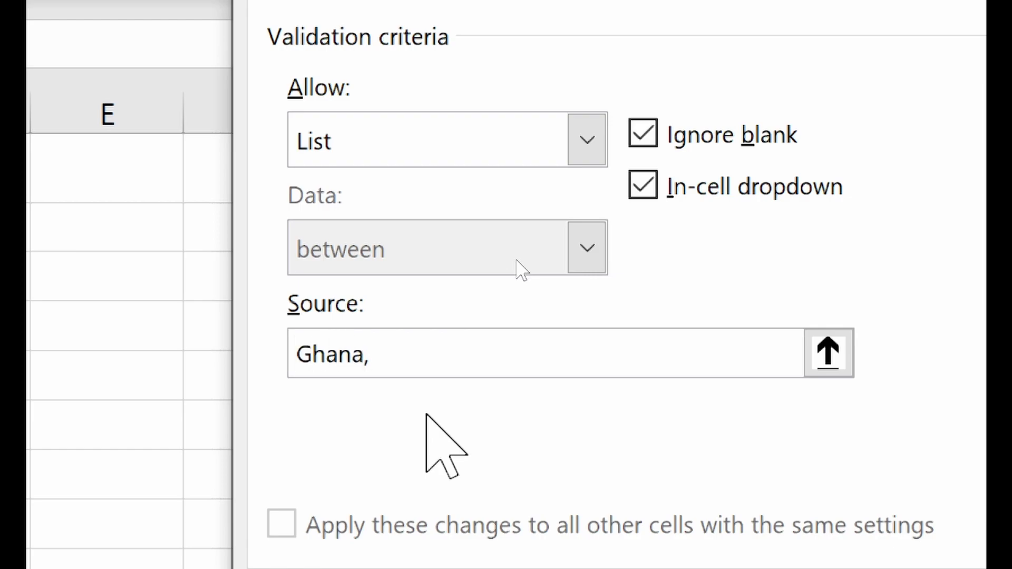
pyautogui.write('Nigeria')
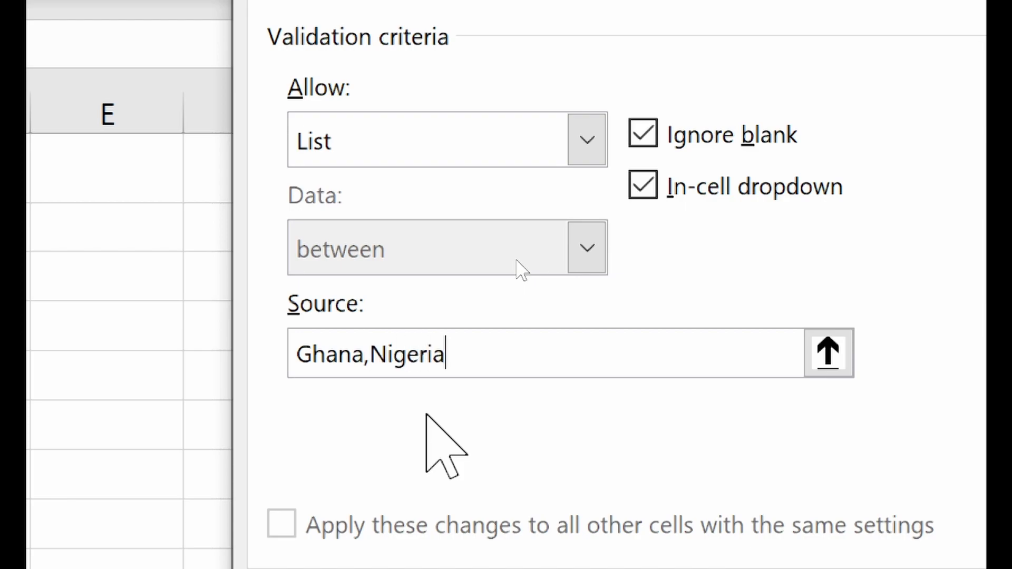
pyautogui.write(',Gam')
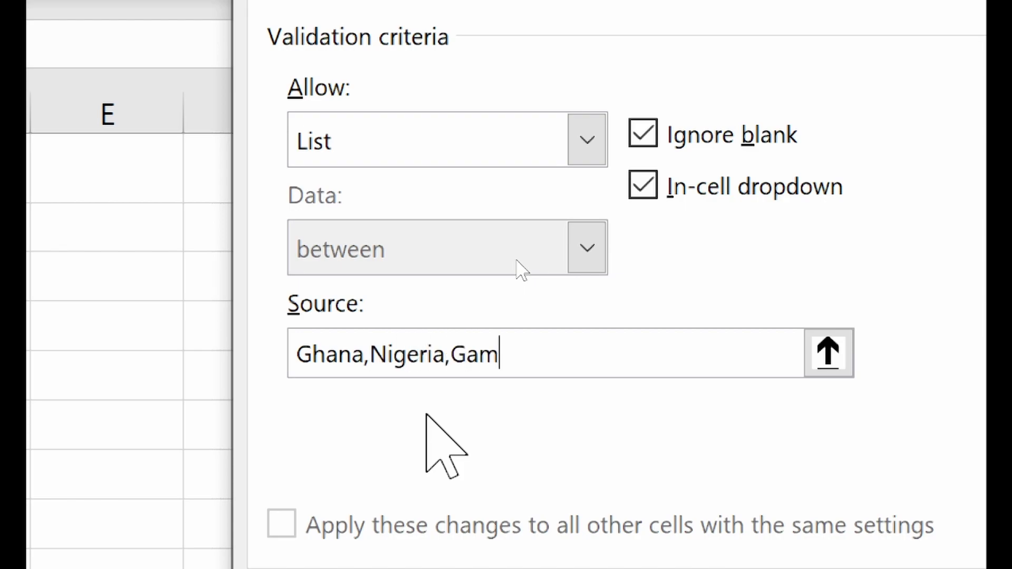
pyautogui.write('bia,Ivory o')
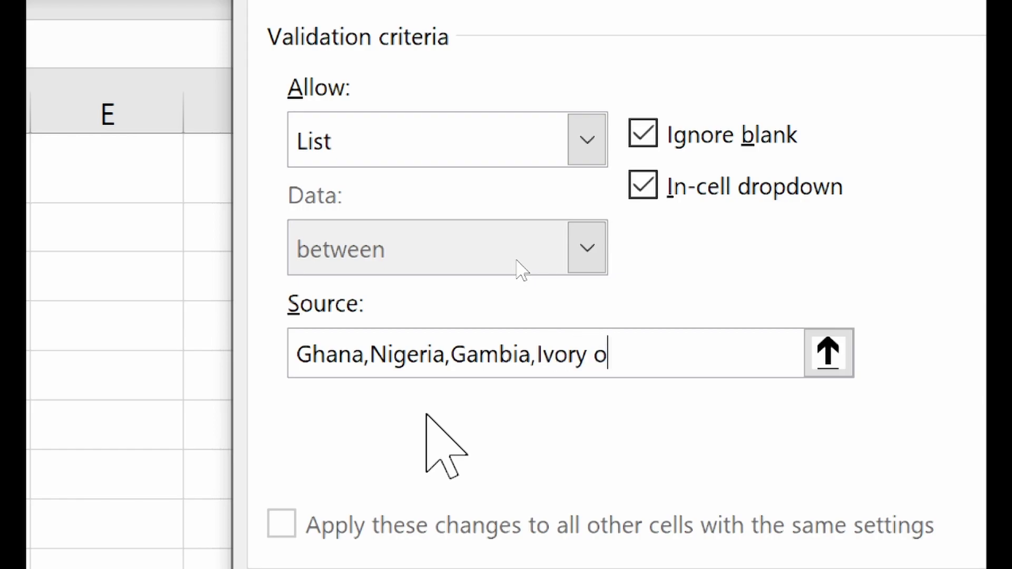
pyautogui.press('BackSpace')
pyautogui.write('Coast,')
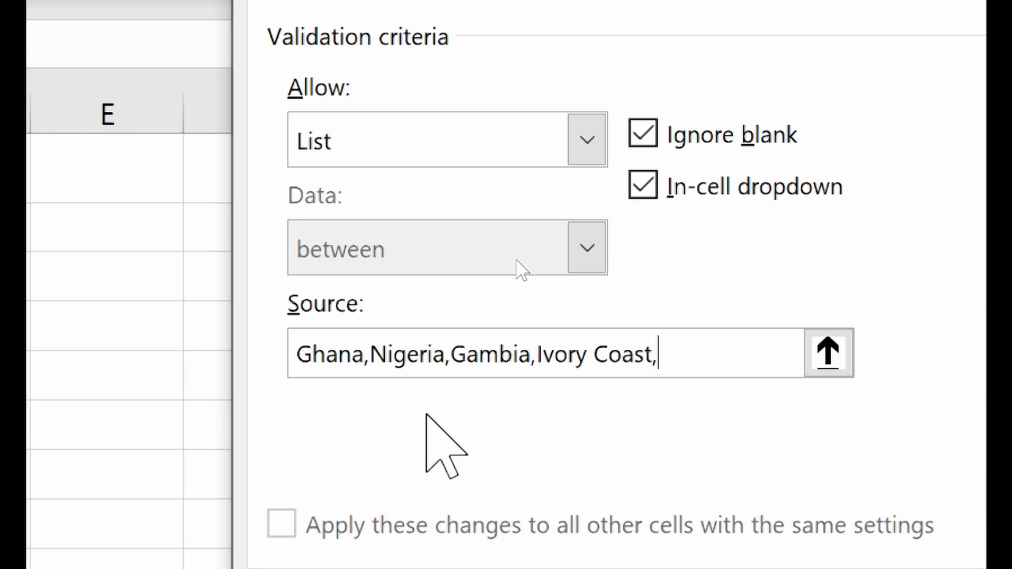
pyautogui.write('Burki')
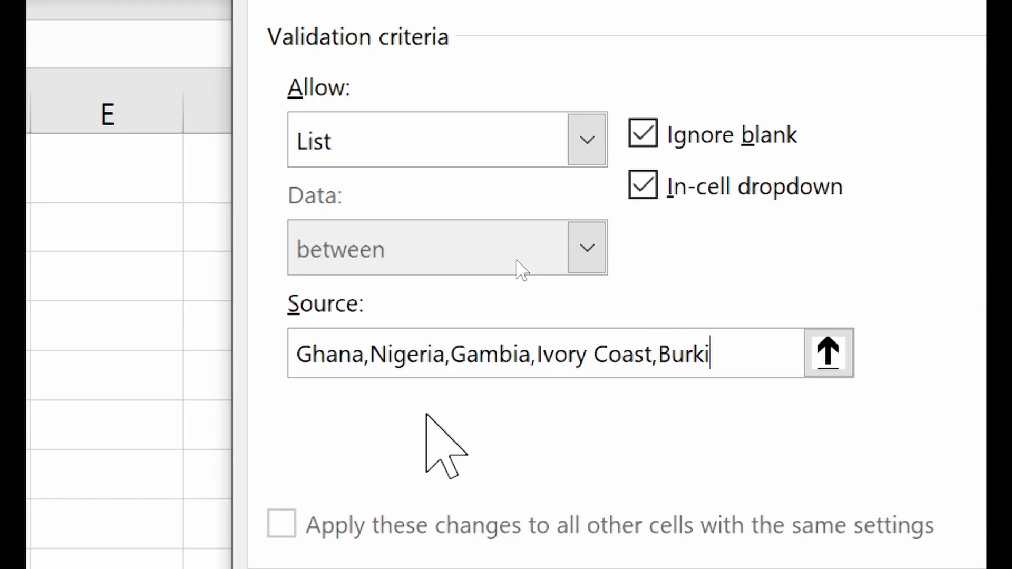
pyautogui.write('na Faso, Benin')
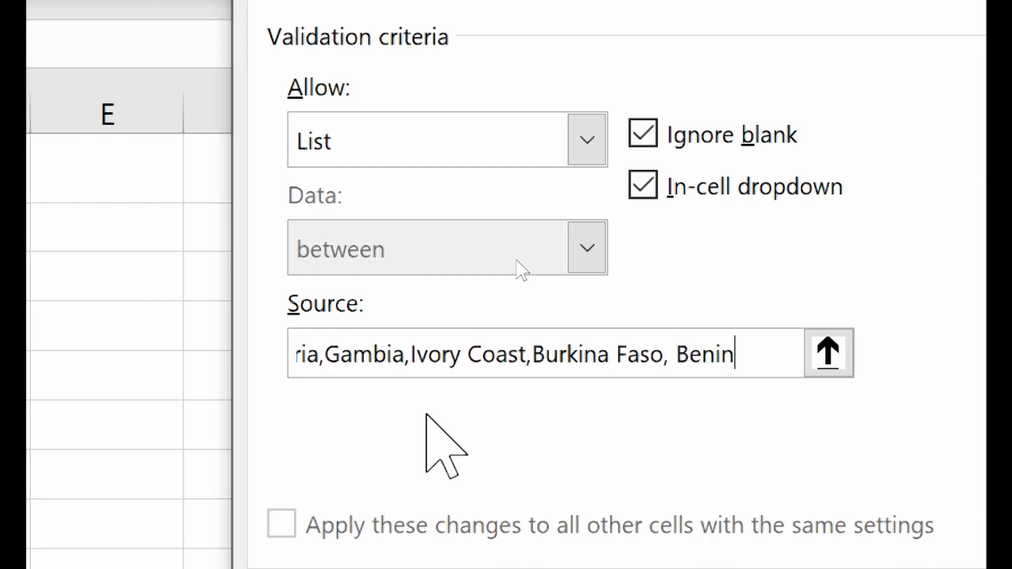
pyautogui.write(', Niger')
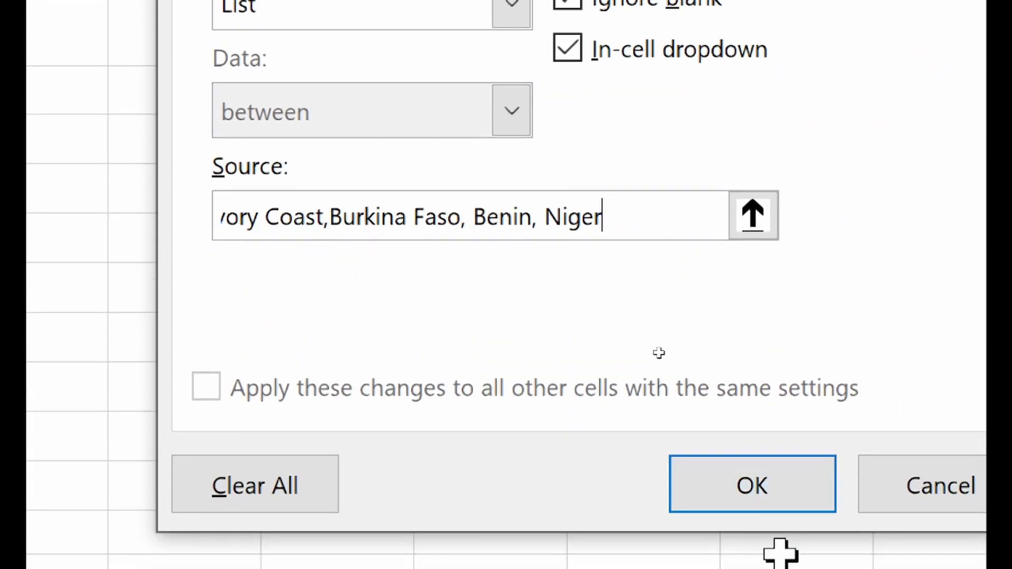
pyautogui.click(757, 480)
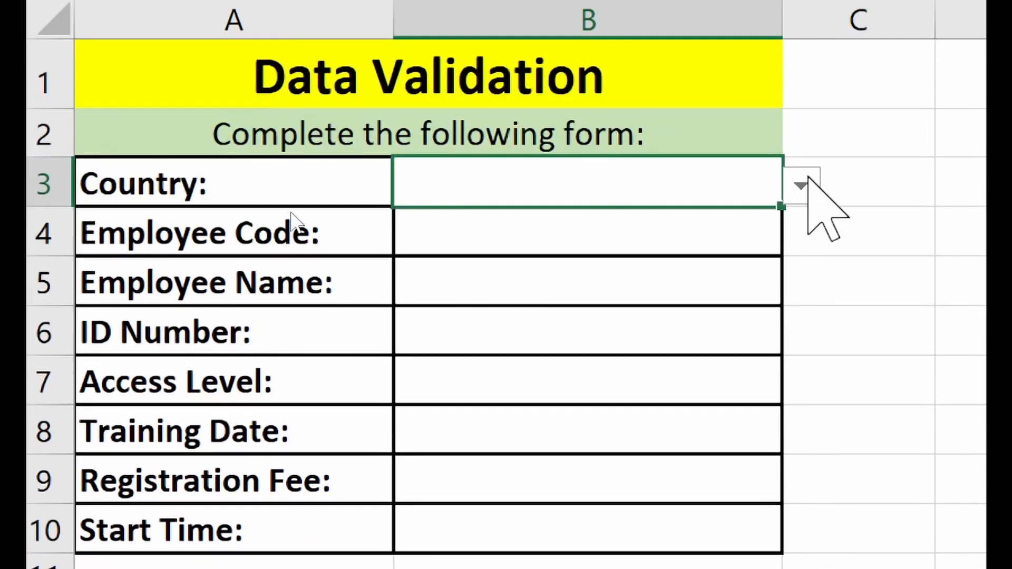
# - Preview B3's country list, then enter GHANA in B3 and cancel the resulting validation error
pyautogui.click(818, 344)
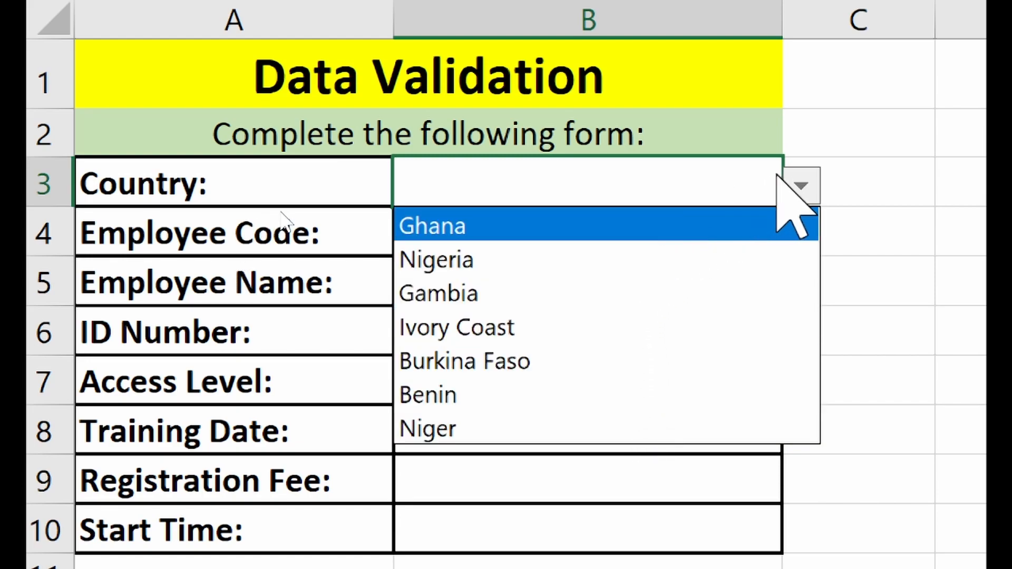
pyautogui.click(801, 185)
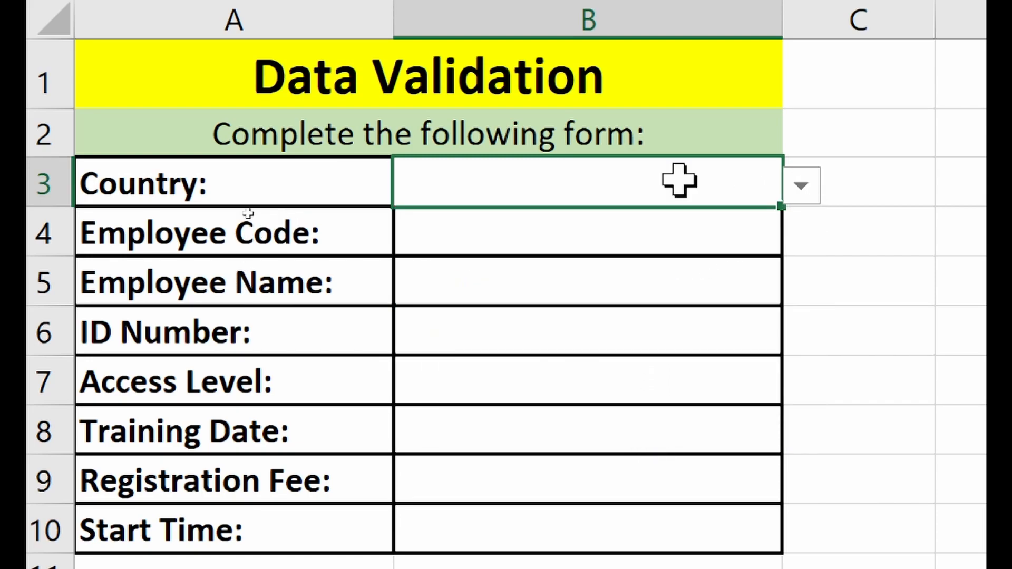
pyautogui.write('GHANA')
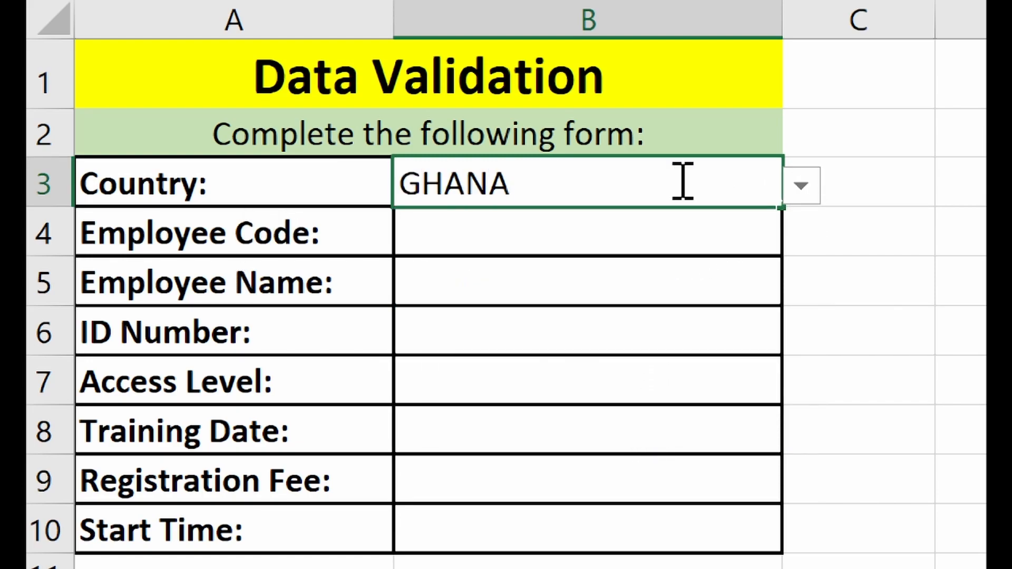
pyautogui.press('Return')
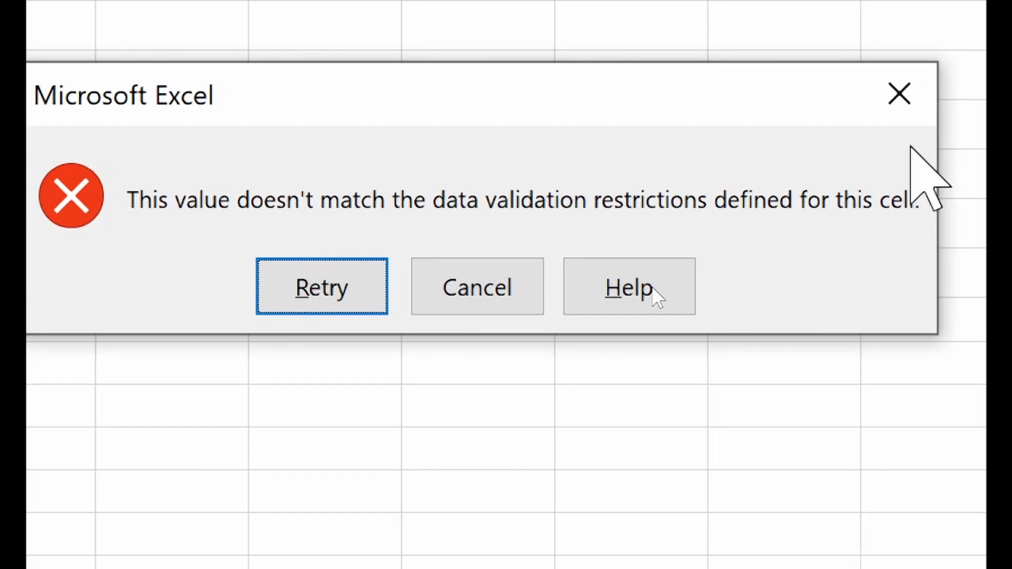
pyautogui.click(501, 269)
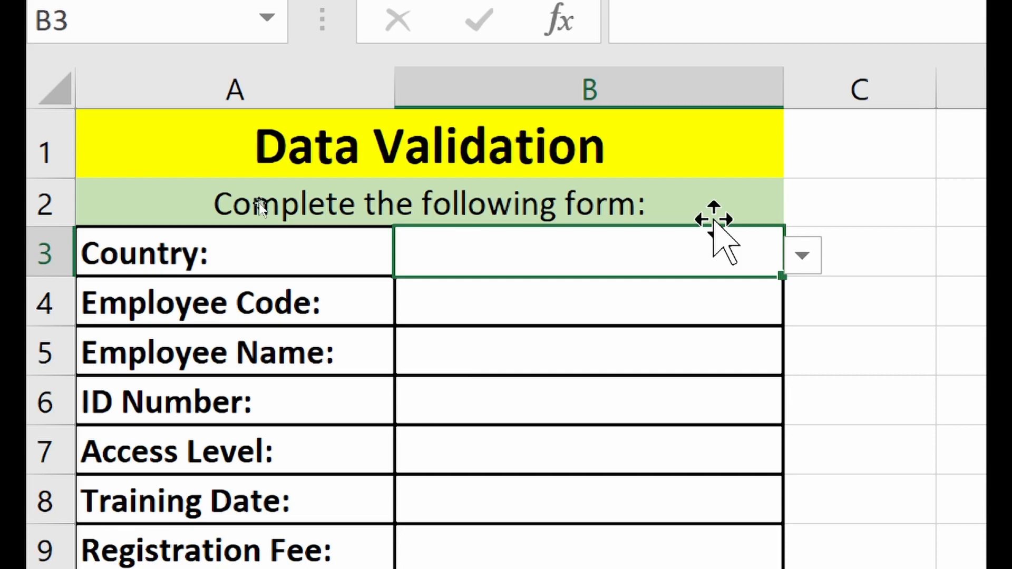
# - Pick Ghana, Nigeria, Gambia, Burkina Faso, Gambia and finally Niger from B3's country dropdown
pyautogui.click(803, 256)
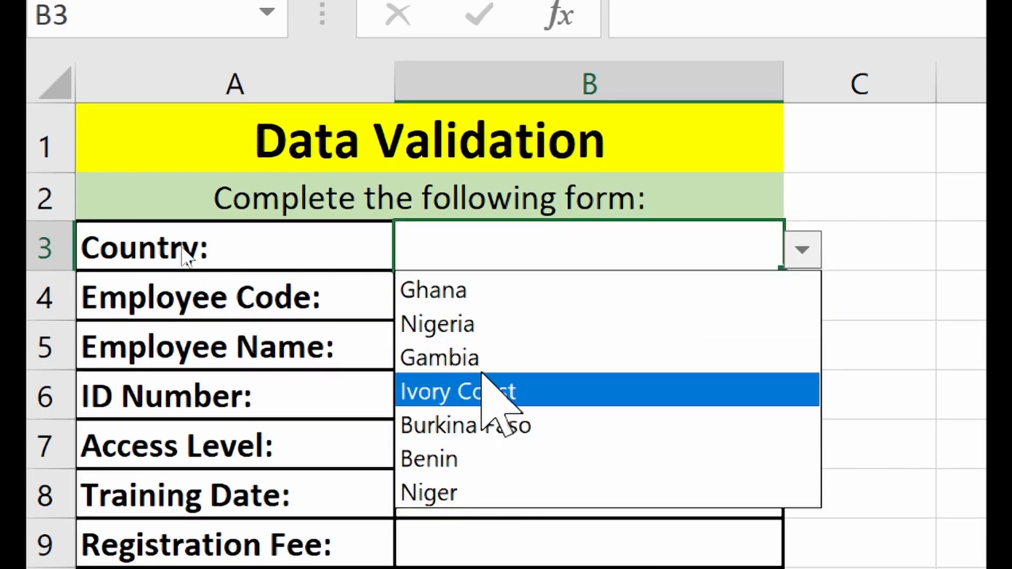
pyautogui.click(470, 291)
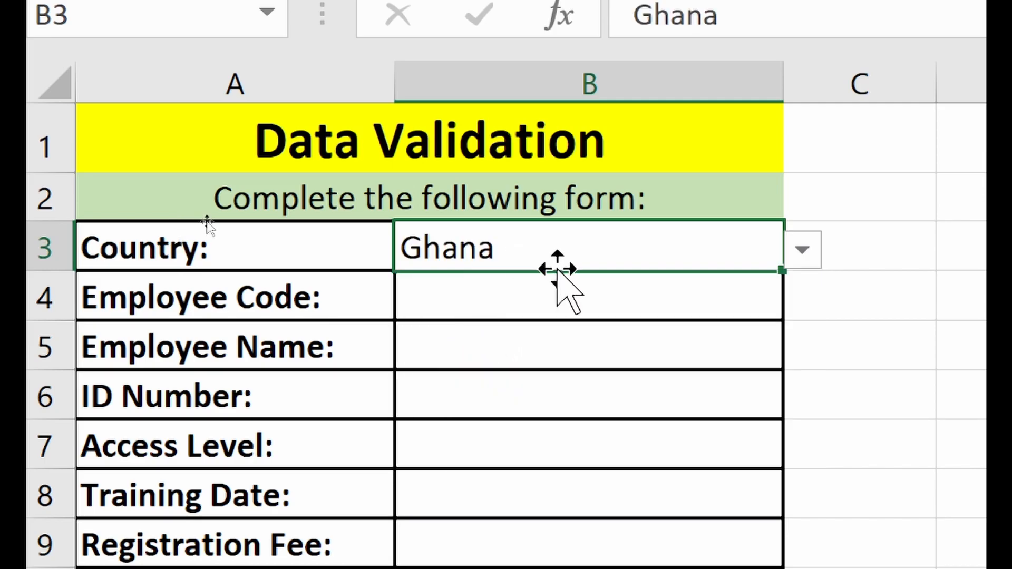
pyautogui.click(803, 251)
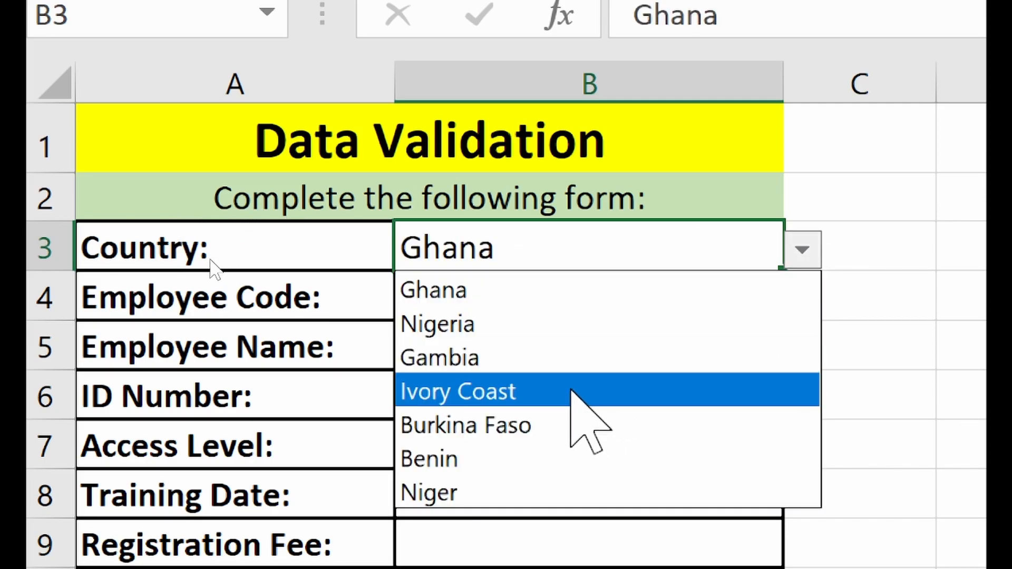
pyautogui.click(574, 324)
pyautogui.click(806, 249)
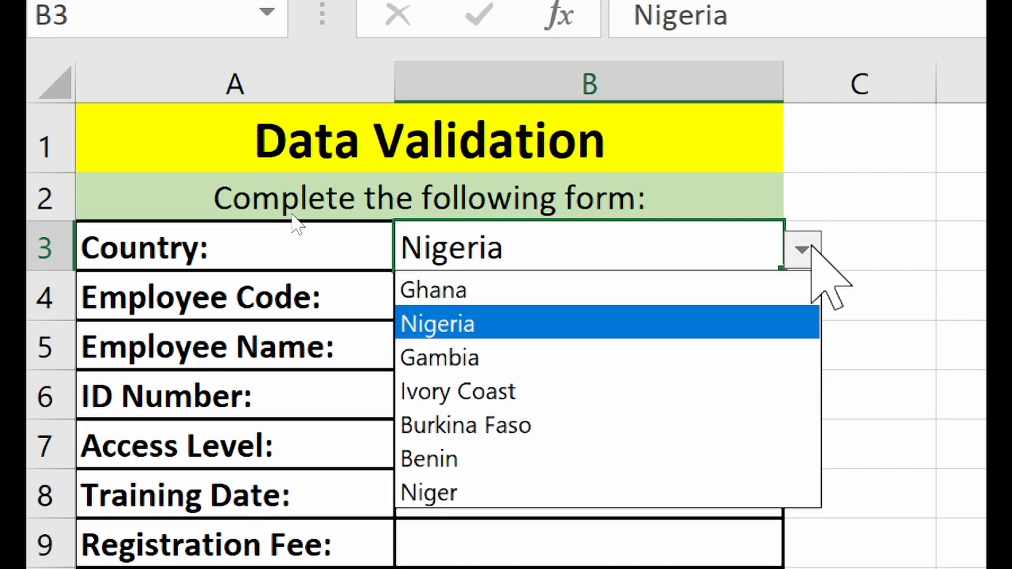
pyautogui.click(612, 358)
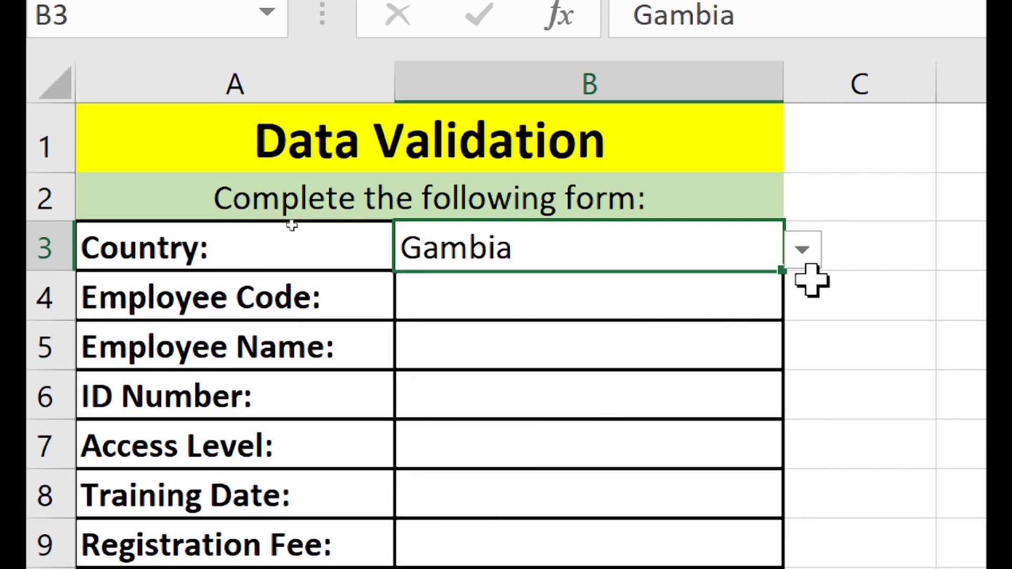
pyautogui.click(803, 251)
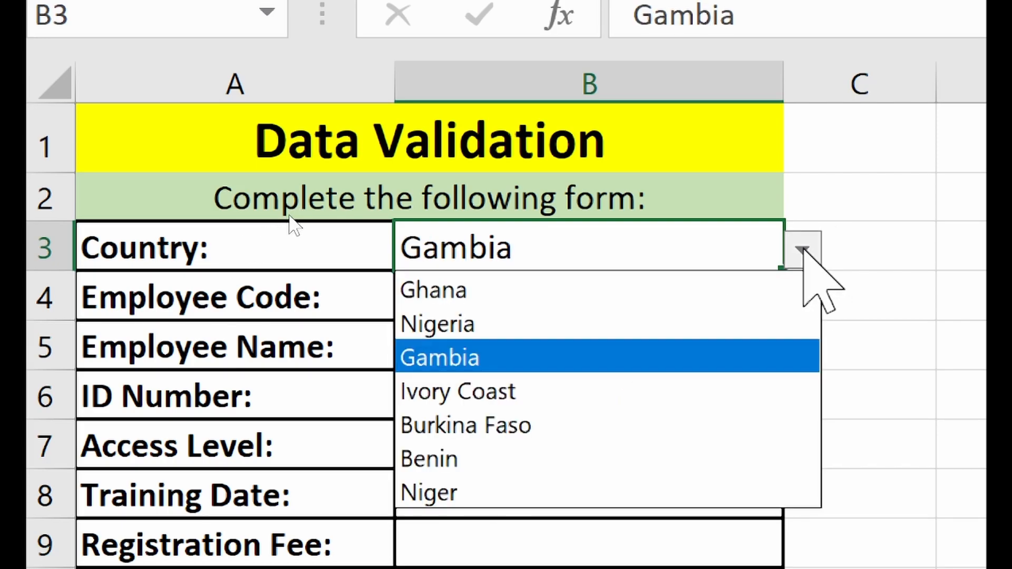
pyautogui.click(576, 430)
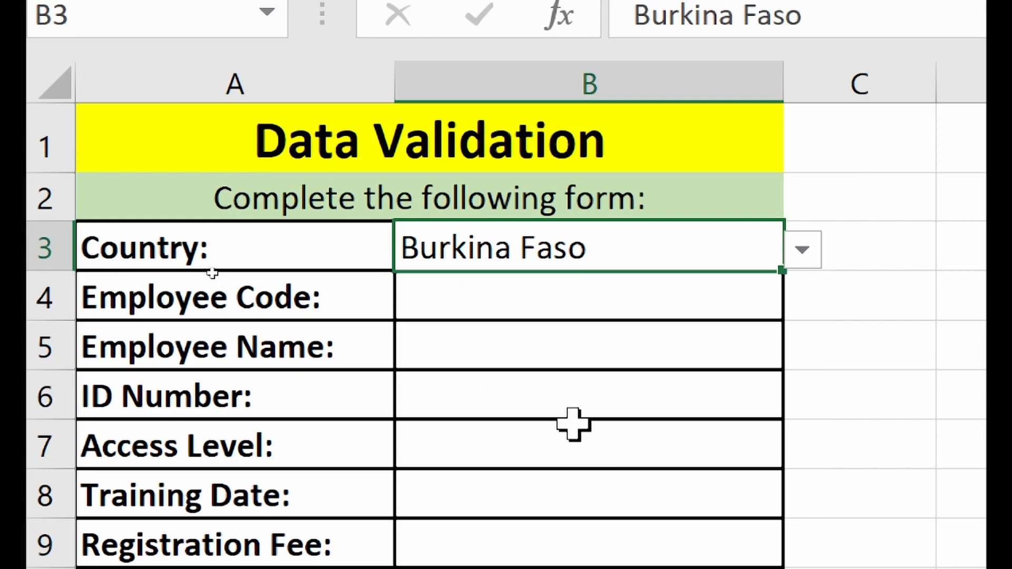
pyautogui.click(809, 247)
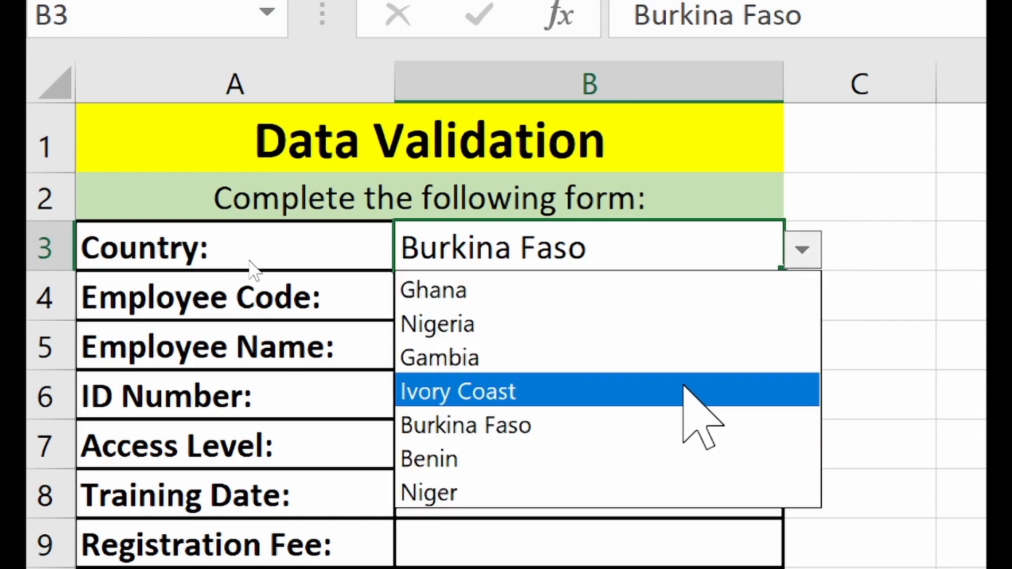
pyautogui.click(675, 369)
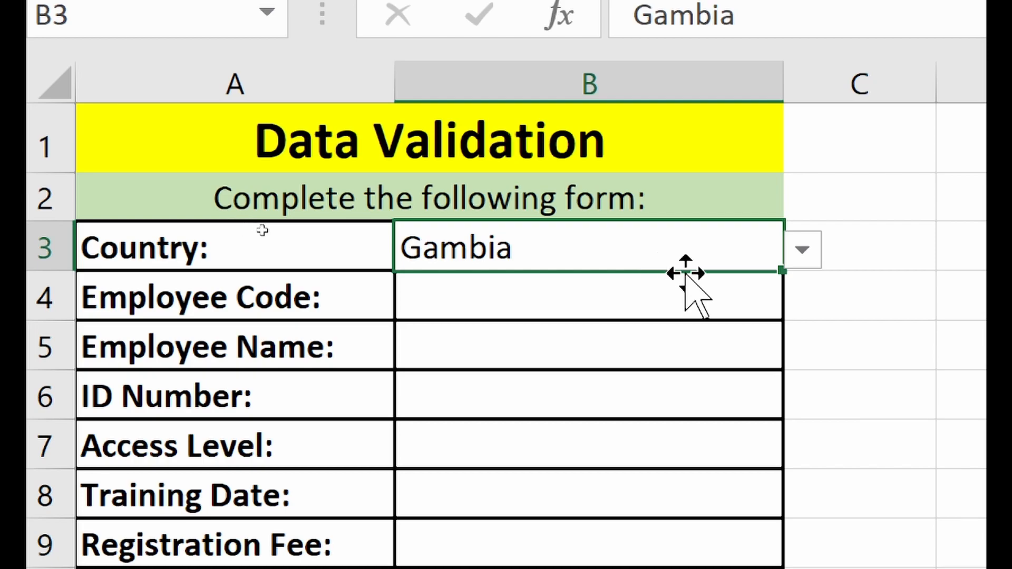
pyautogui.click(811, 249)
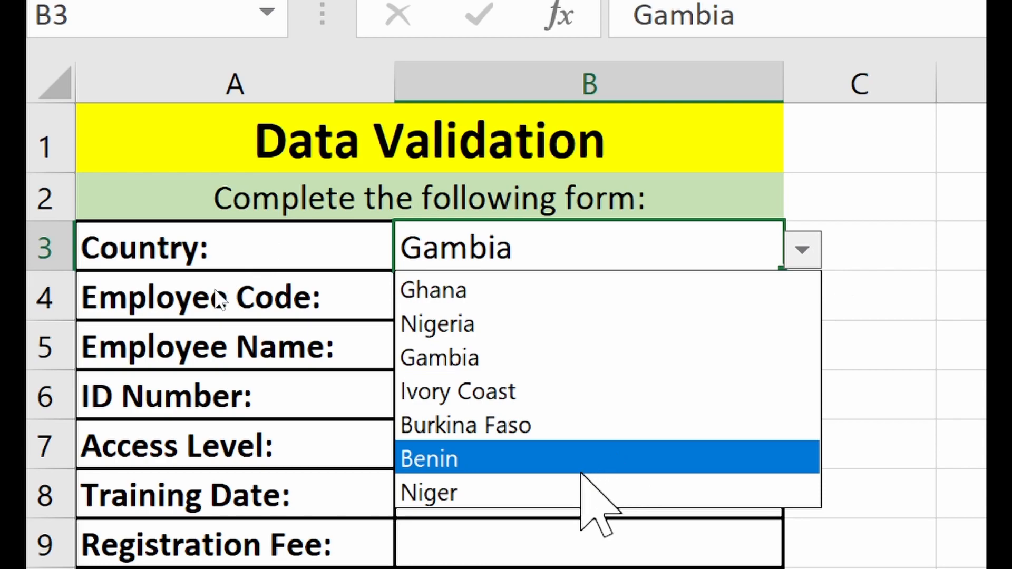
pyautogui.click(579, 492)
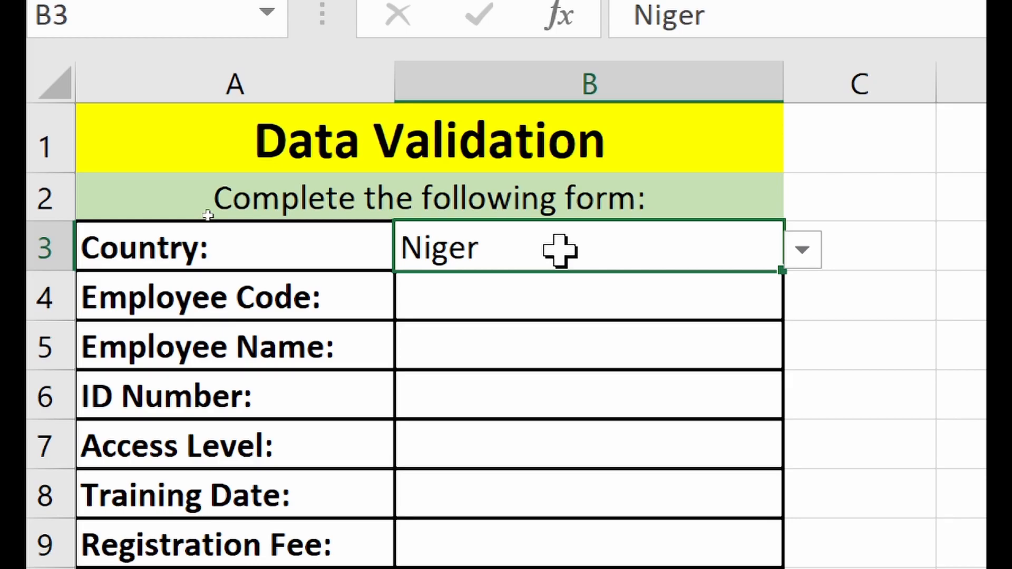
pyautogui.write('Morocco')
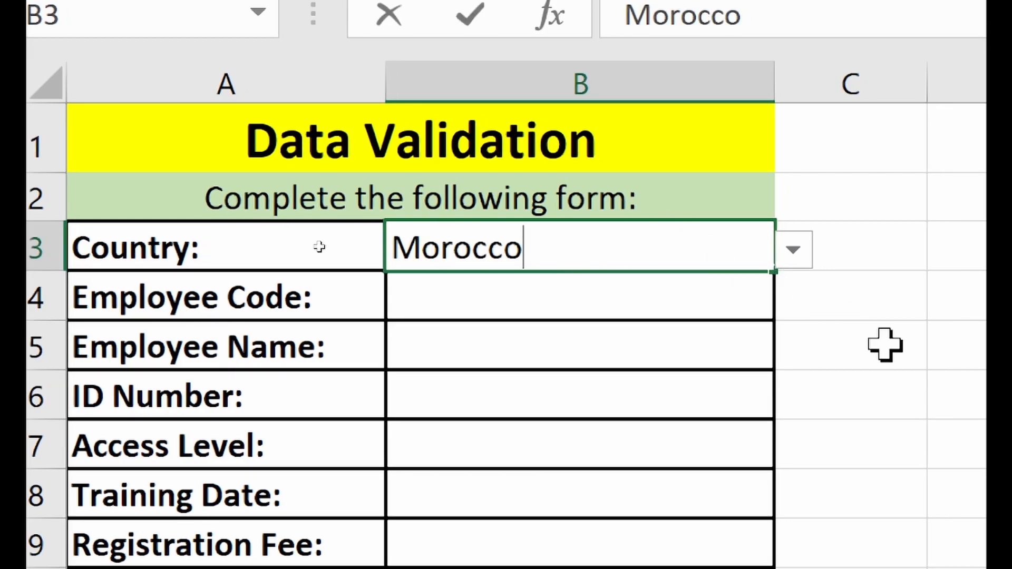
pyautogui.press('Return')
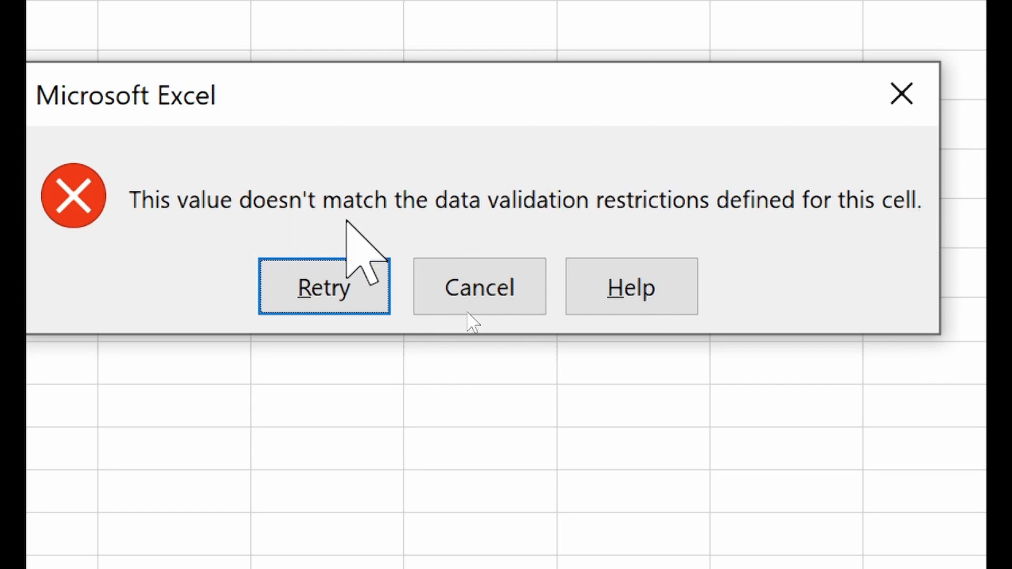
pyautogui.click(343, 287)
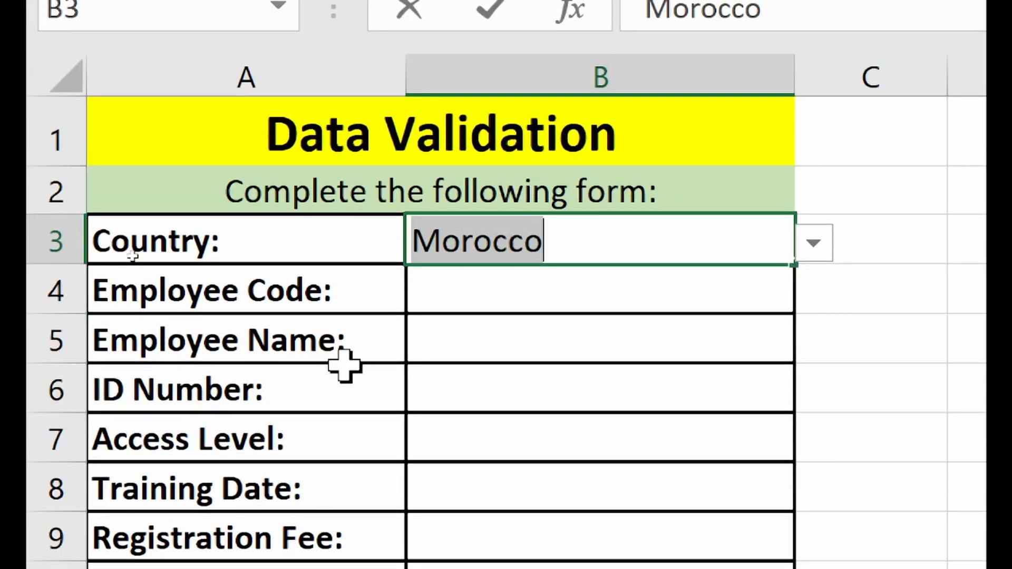
pyautogui.write('Iran')
pyautogui.press('Return')
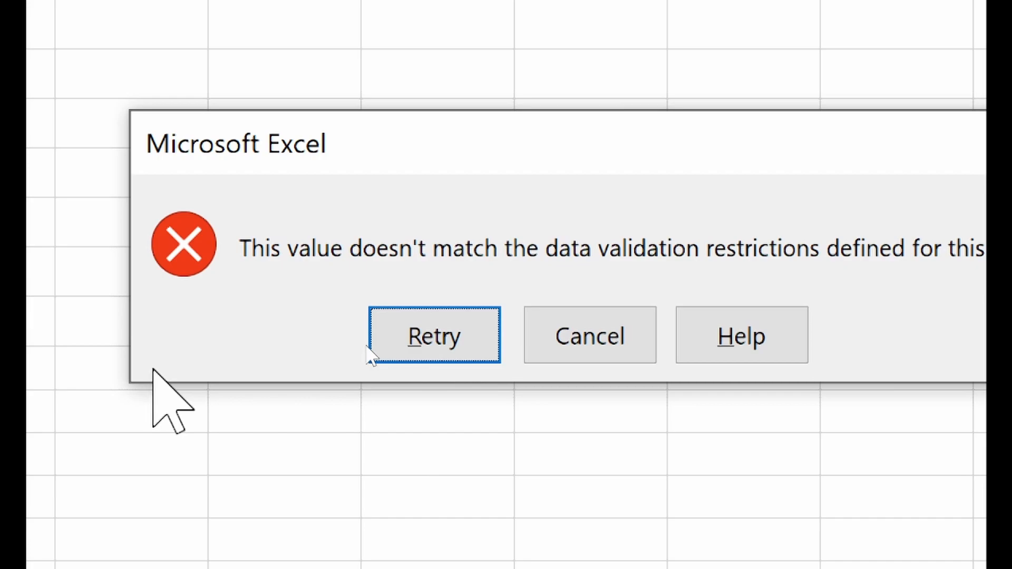
pyautogui.click(580, 329)
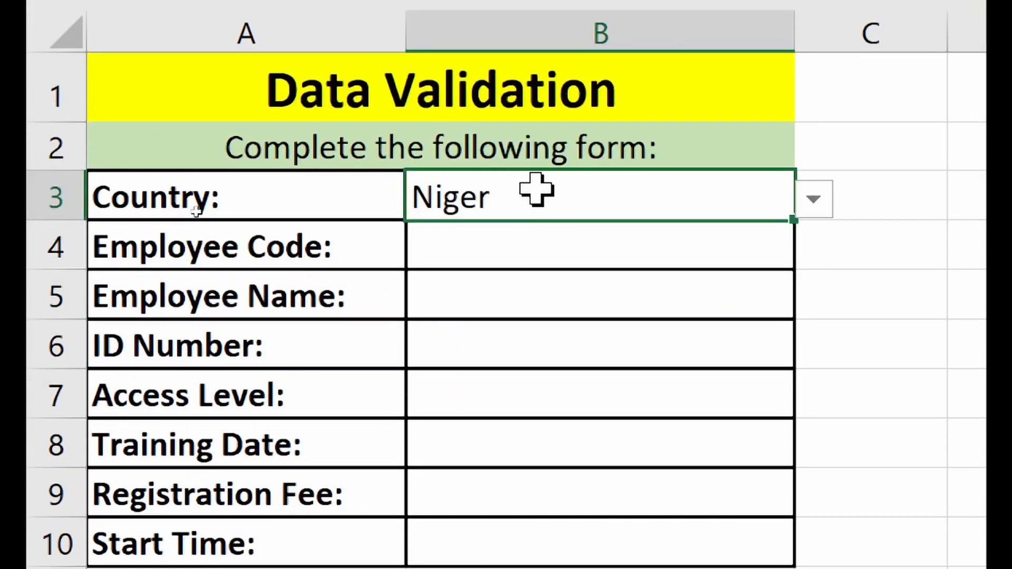
pyautogui.write('Japan')
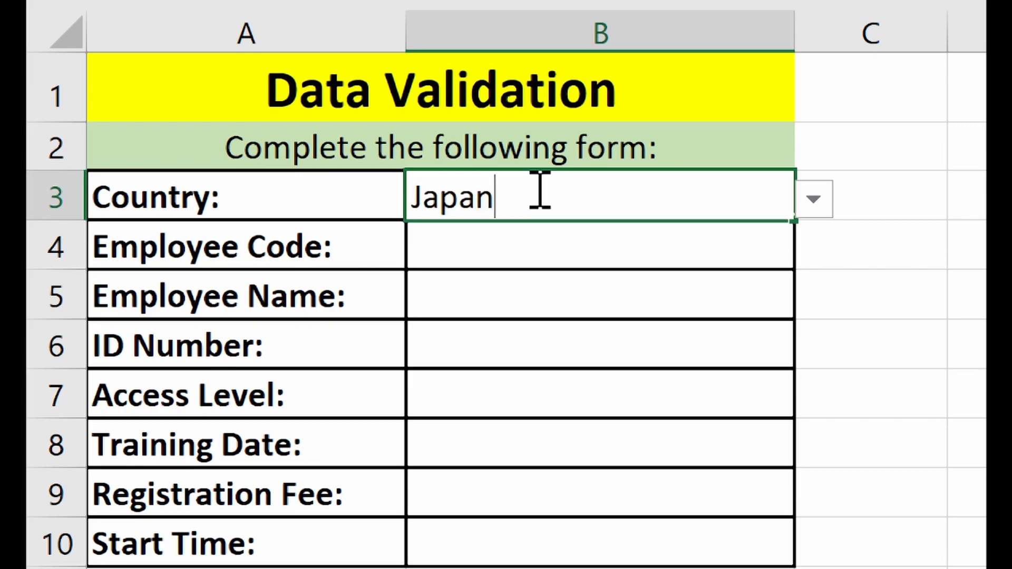
pyautogui.press('Return')
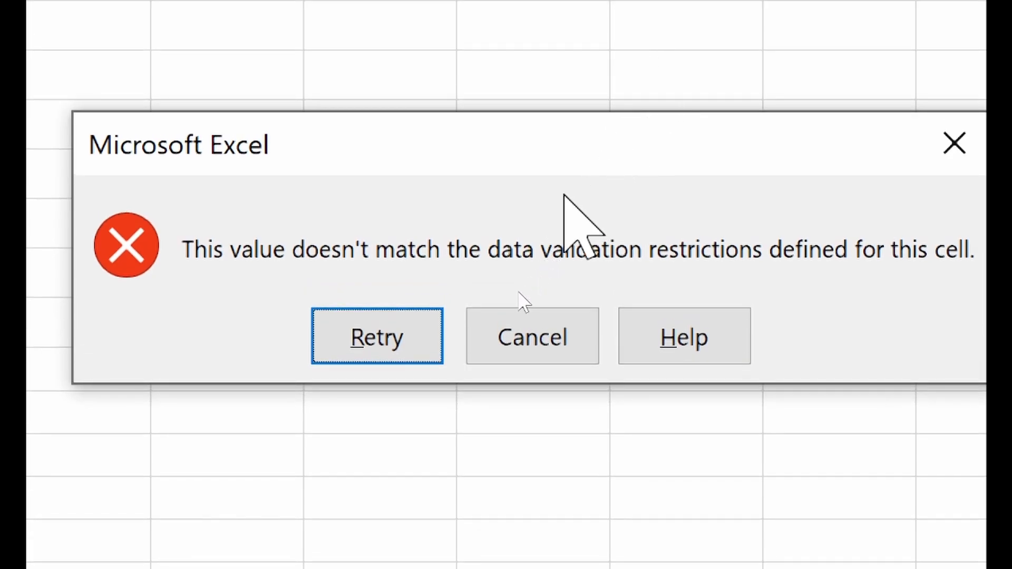
pyautogui.click(499, 348)
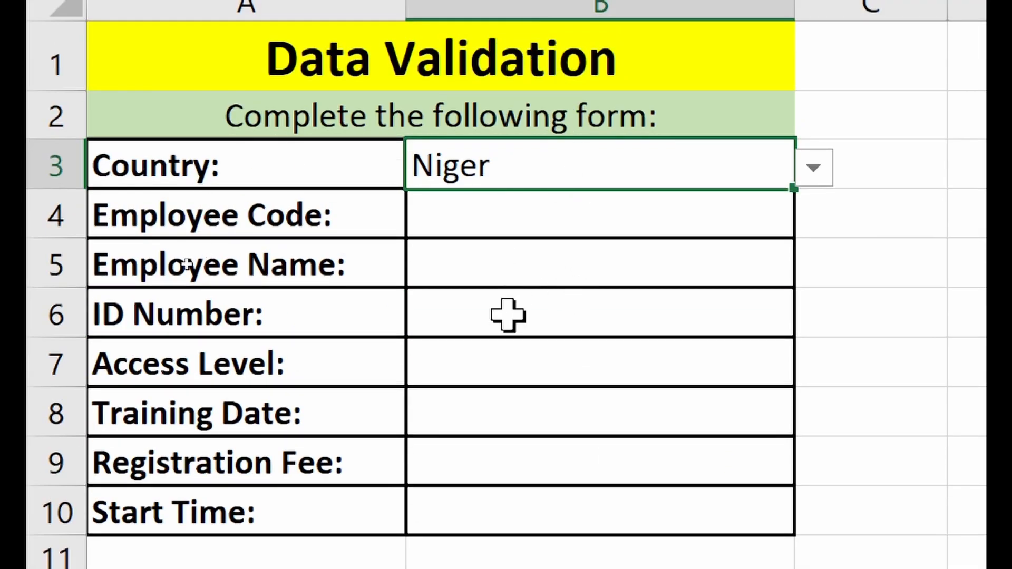
pyautogui.write('Benin')
# - Type Benin, Nigeria and Burkina Faso into the Country cell B3 in turn
pyautogui.press('Return')
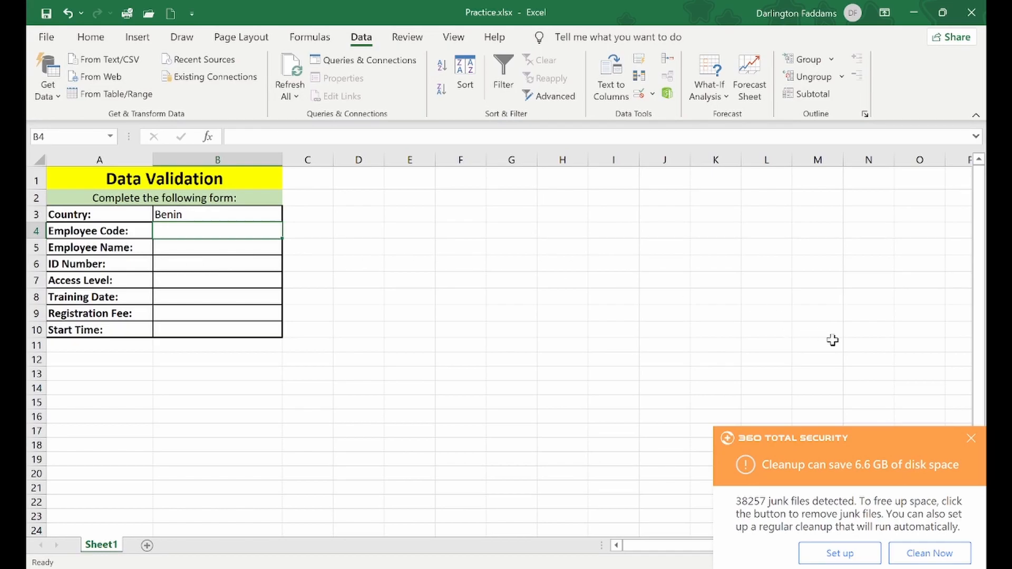
pyautogui.click(971, 439)
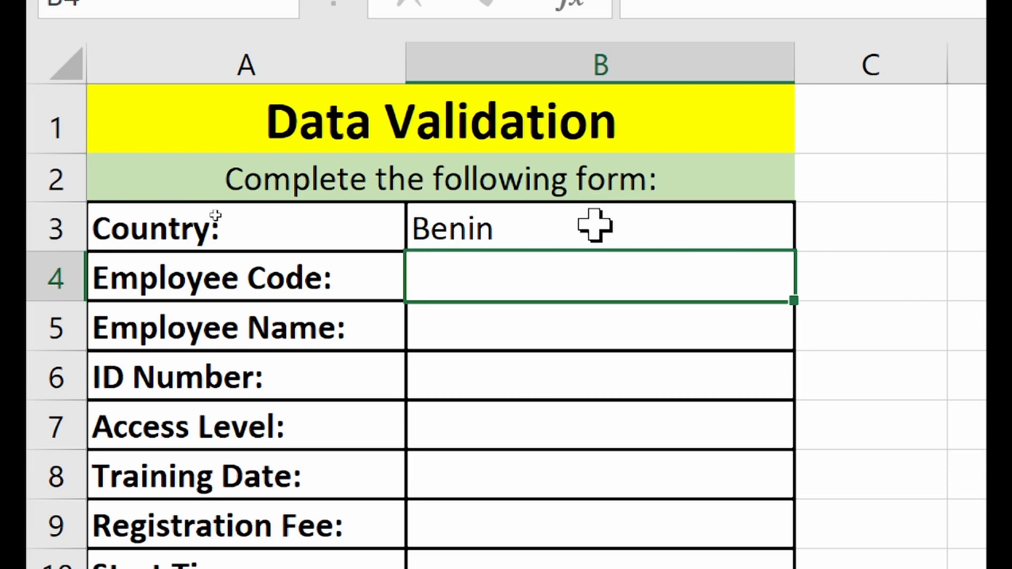
pyautogui.click(543, 218)
pyautogui.write('Nigeria')
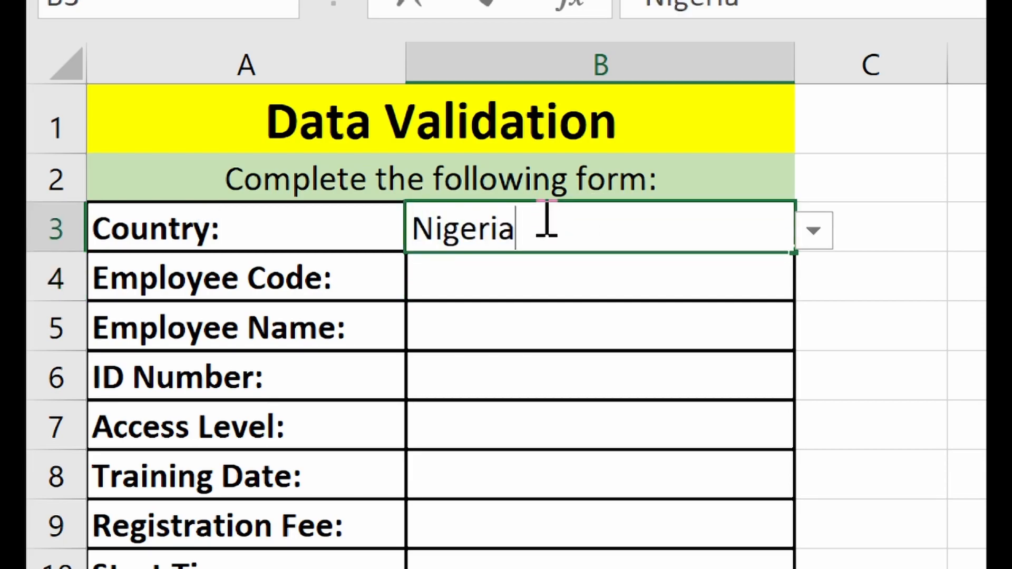
pyautogui.press('Return')
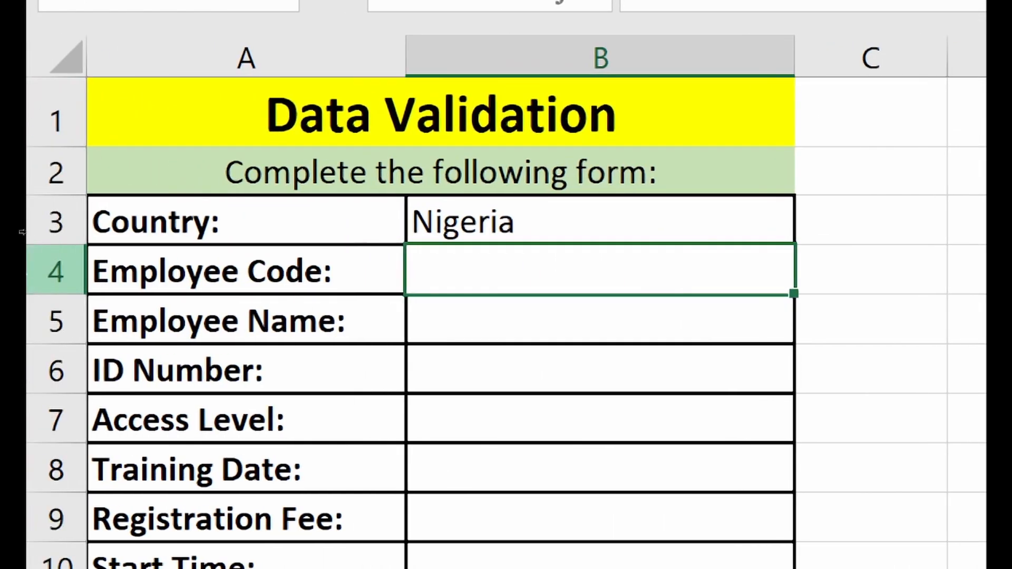
pyautogui.click(554, 219)
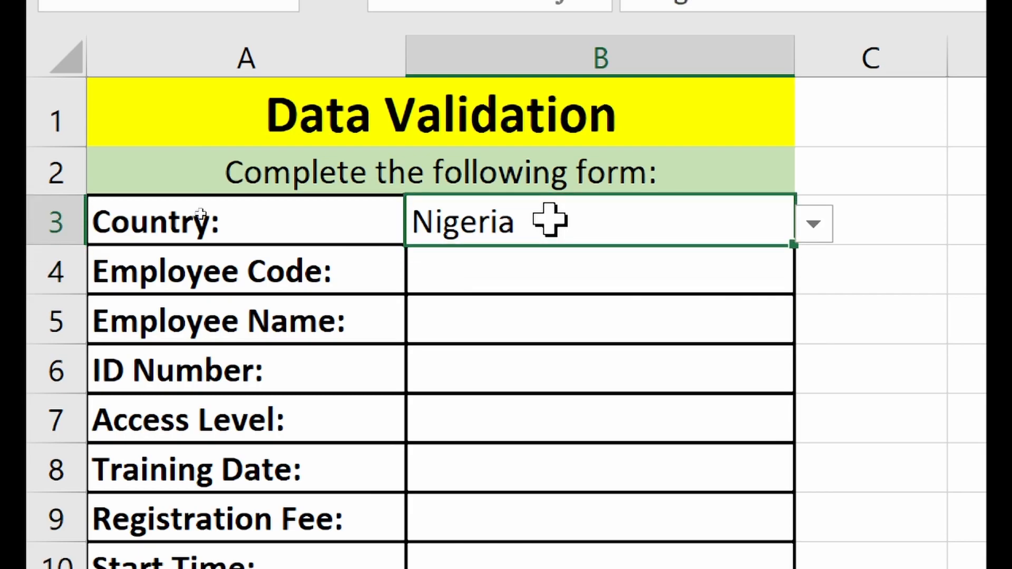
pyautogui.click(820, 232)
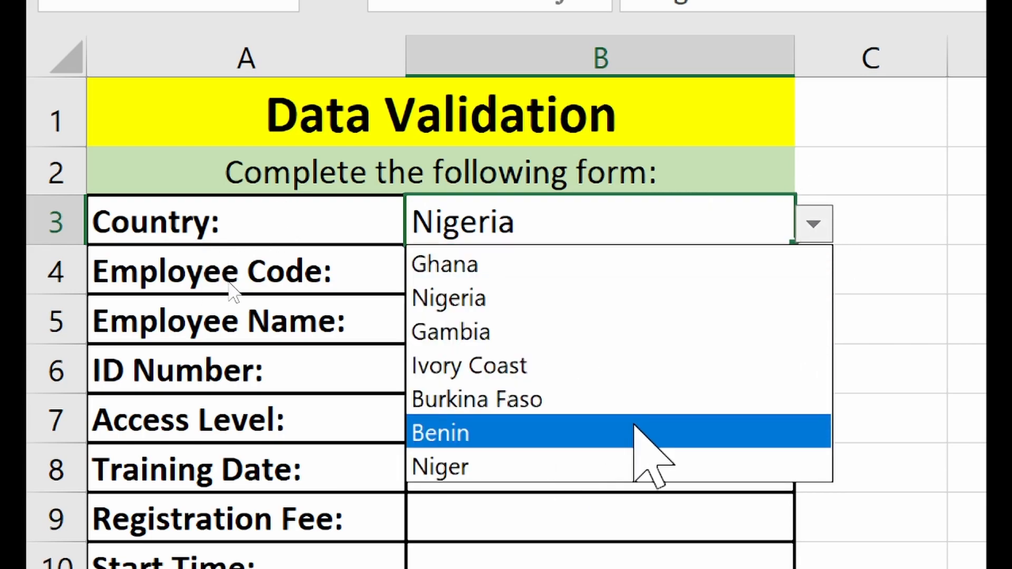
pyautogui.click(624, 196)
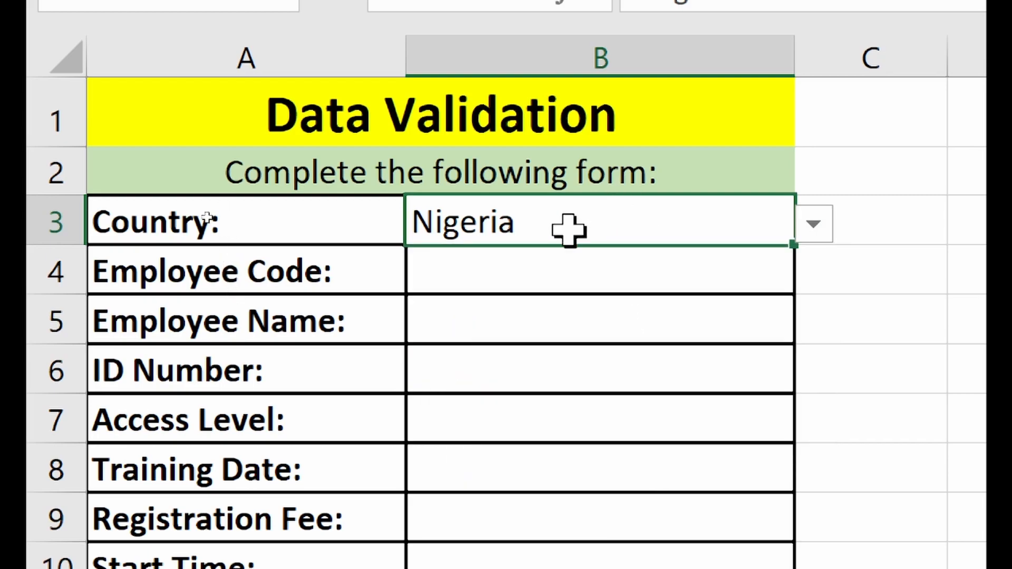
pyautogui.write('Burkina Faso')
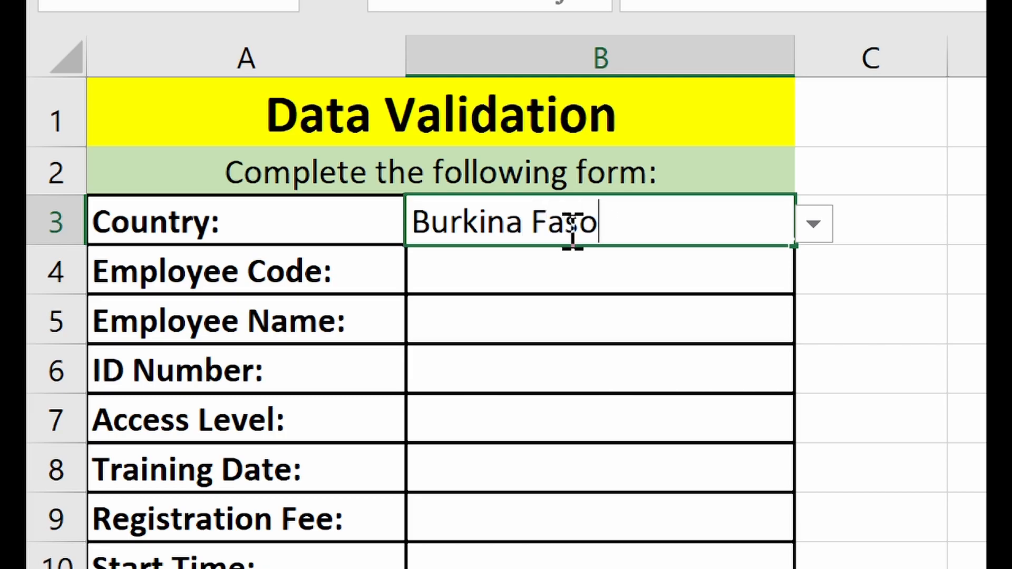
pyautogui.press('Return')
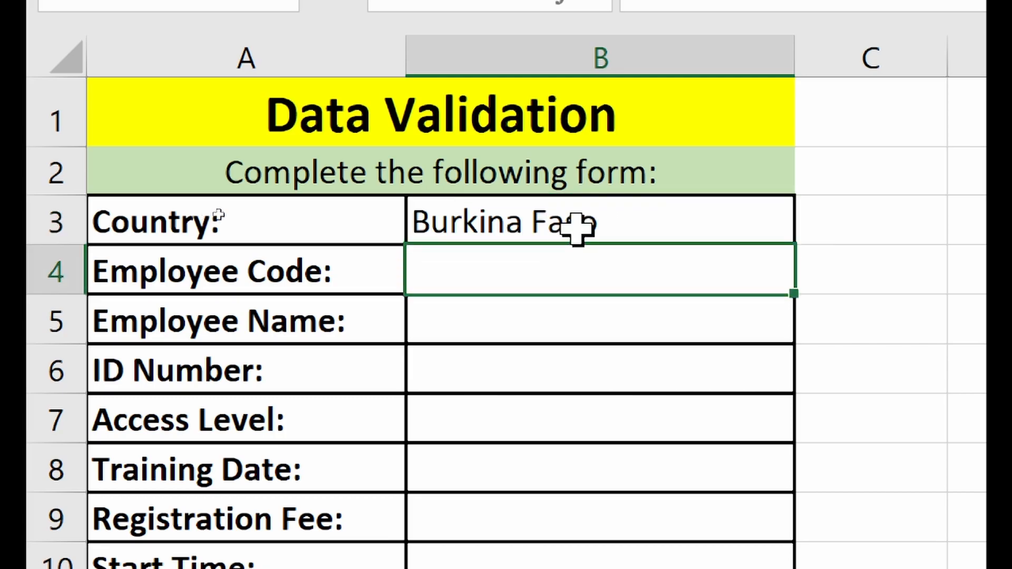
# - Choose Ivory Coast from B3's dropdown and move to the Employee Code cell B4
pyautogui.click(580, 221)
pyautogui.click(818, 227)
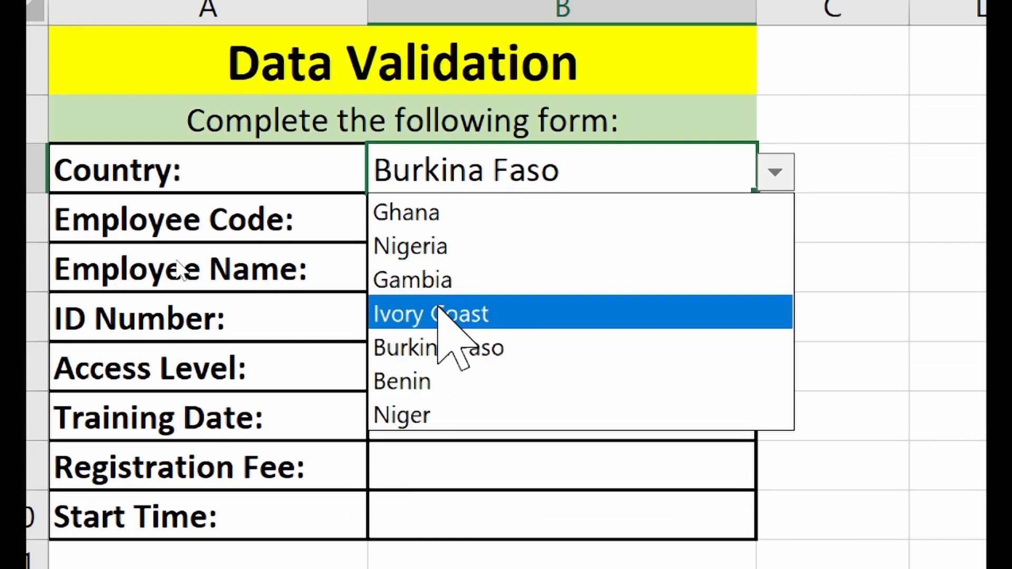
pyautogui.click(438, 313)
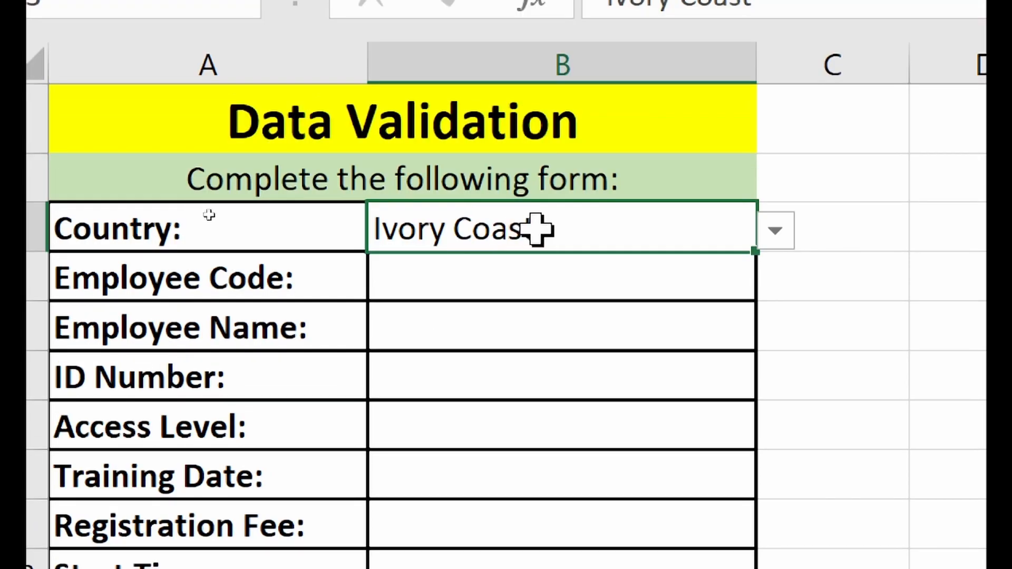
pyautogui.click(504, 283)
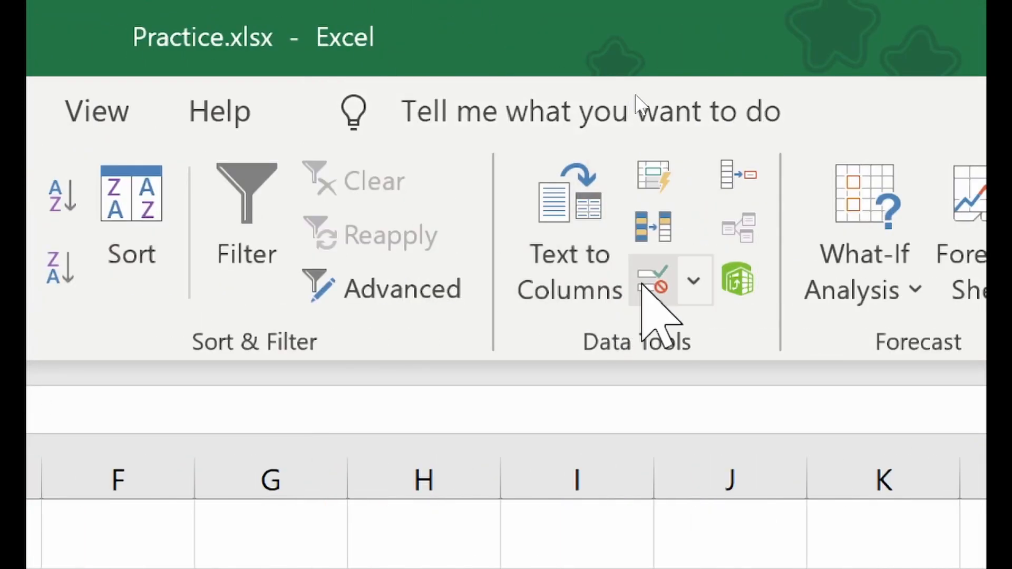
# - Open Data Validation and set Allow to Text length with Data 'less than or equal to'
pyautogui.click(644, 285)
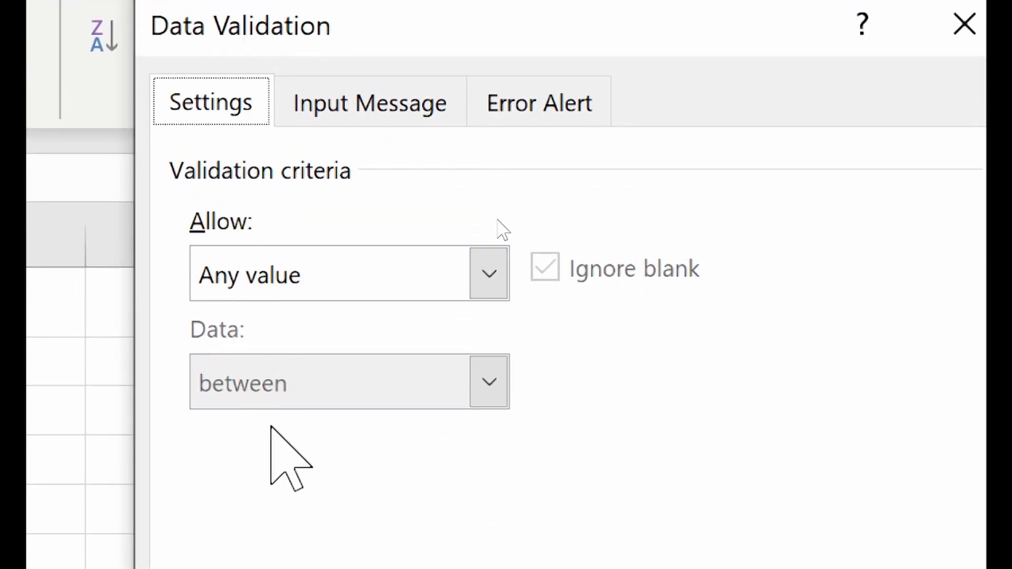
pyautogui.click(274, 285)
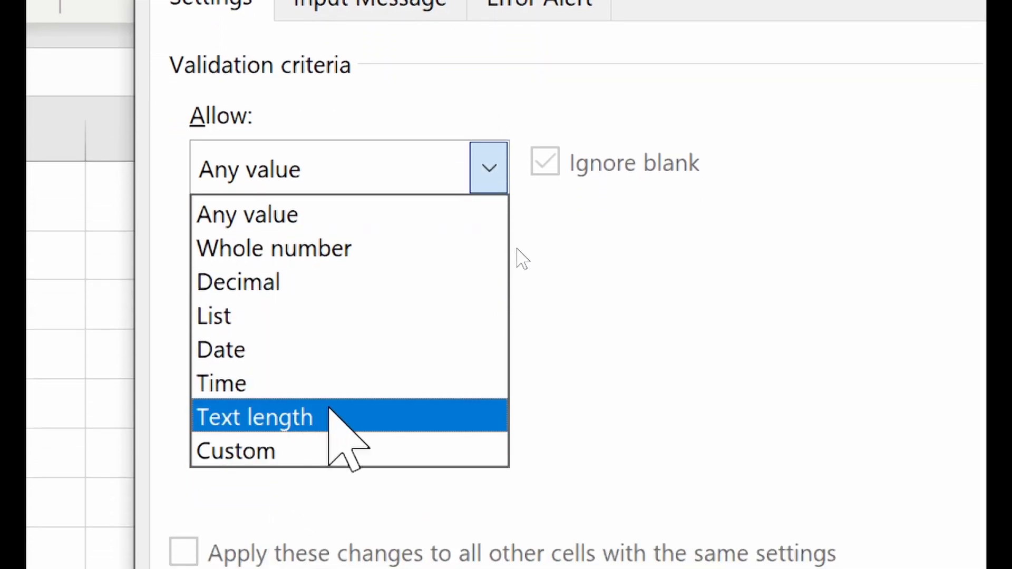
pyautogui.click(331, 416)
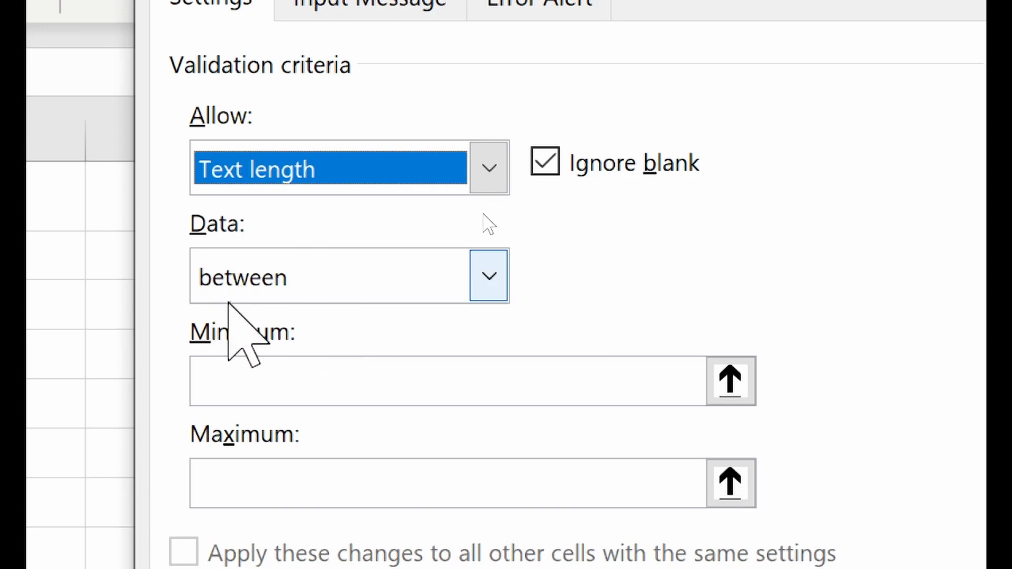
pyautogui.click(300, 289)
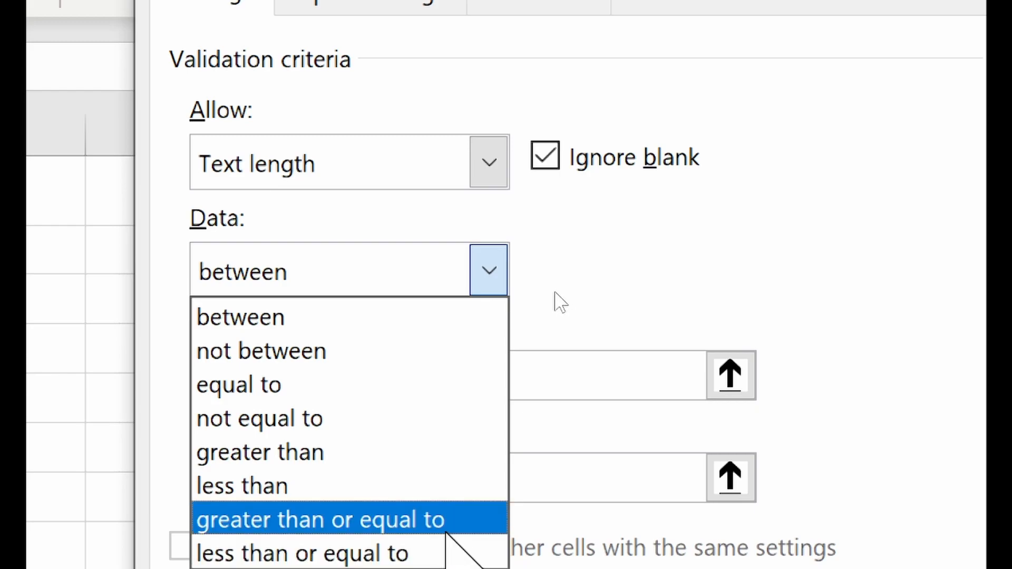
pyautogui.click(408, 551)
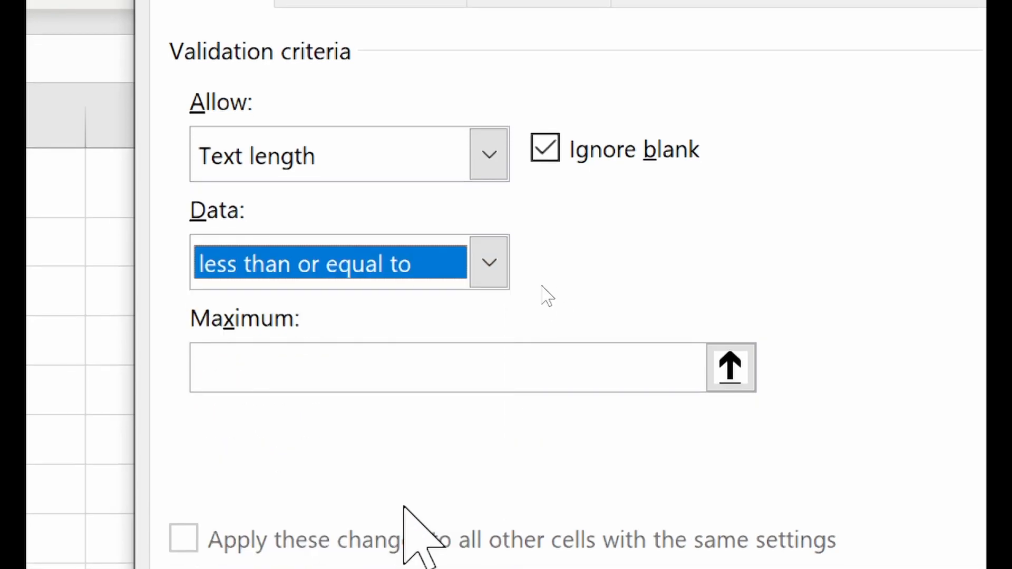
# - Set the text-length rule to between, with Minimum 1 and Maximum 5
pyautogui.click(377, 366)
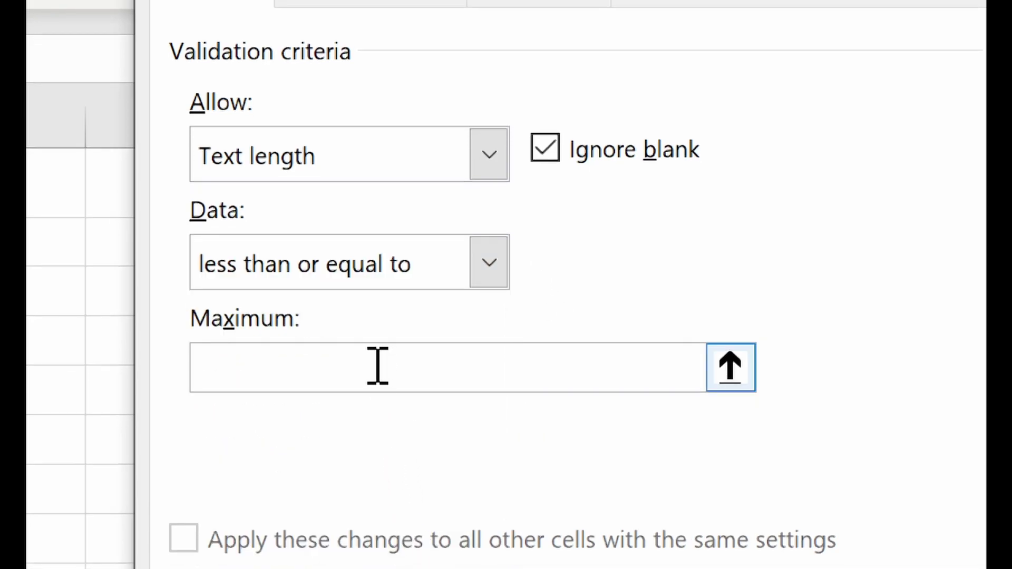
pyautogui.write('5')
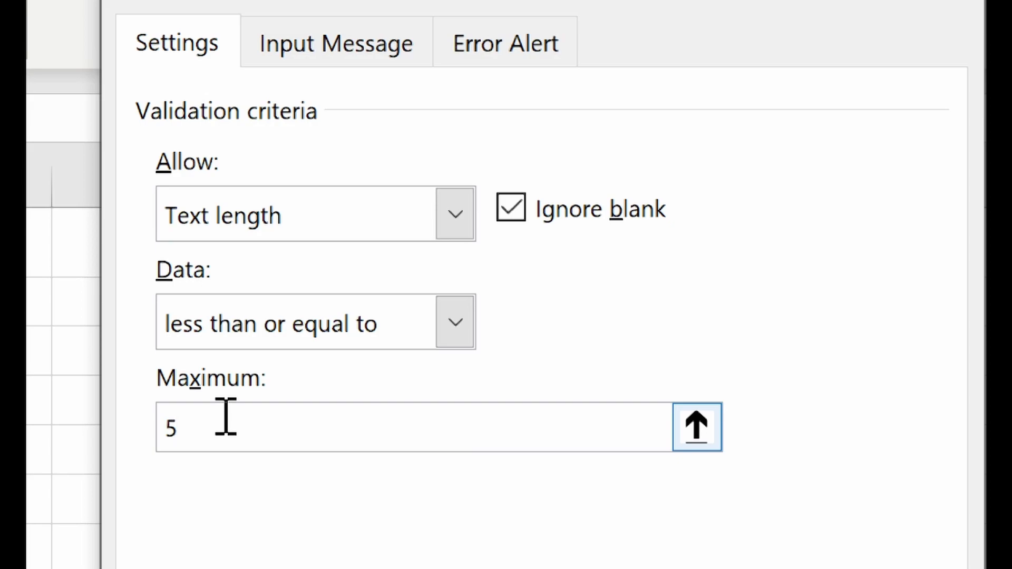
pyautogui.click(227, 322)
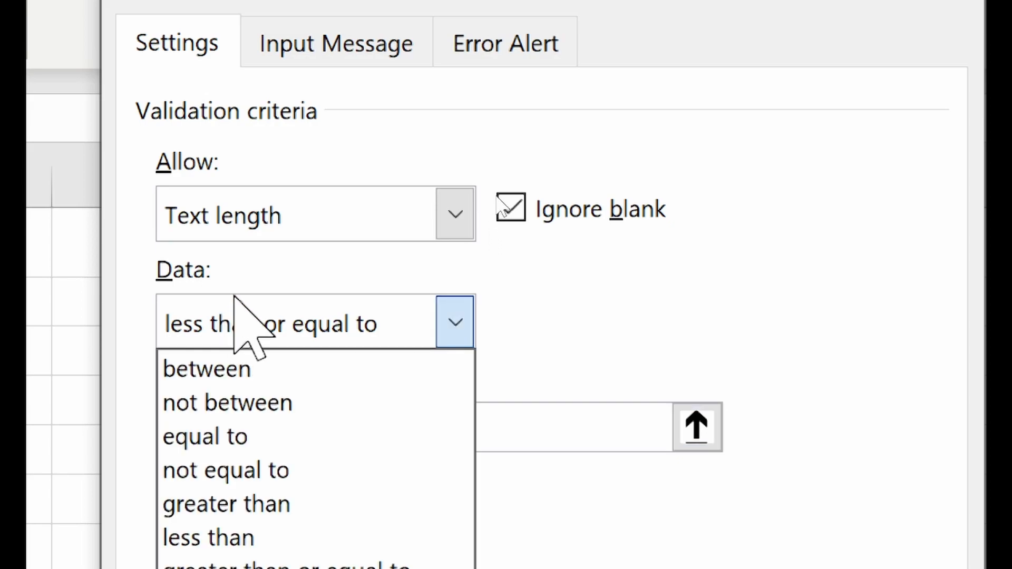
pyautogui.click(258, 363)
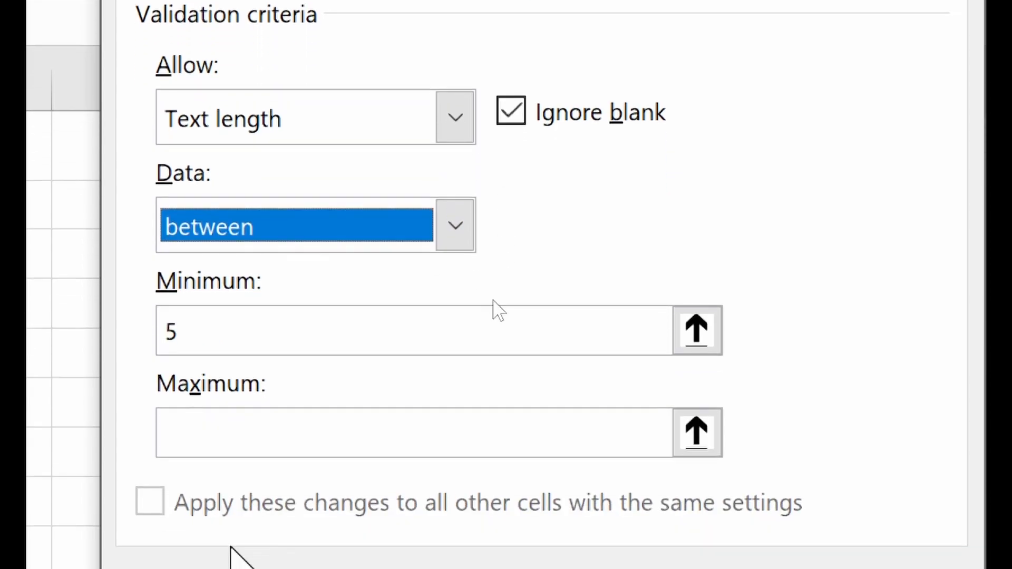
pyautogui.click(232, 332)
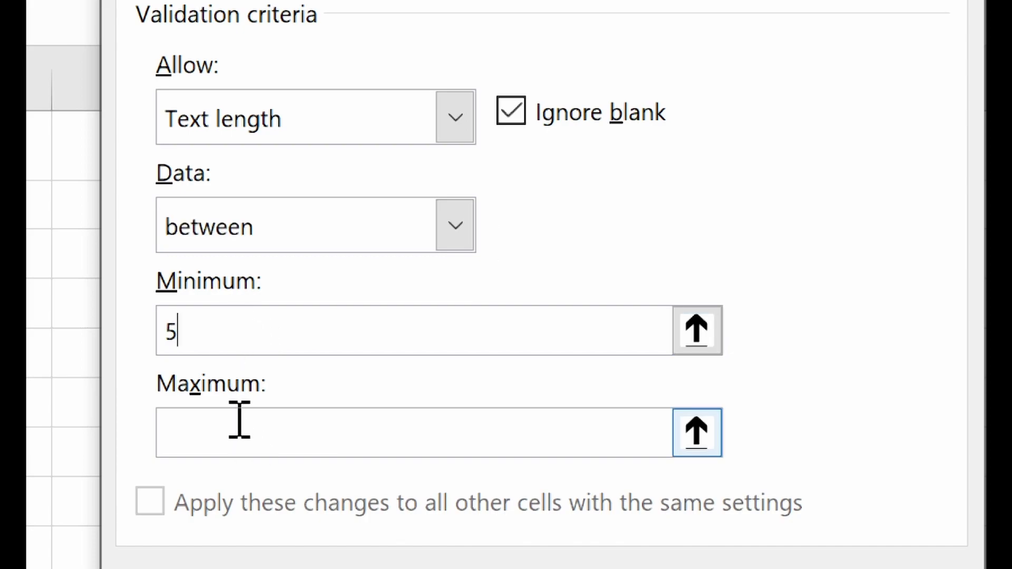
pyautogui.doubleClick(201, 328)
pyautogui.write('1')
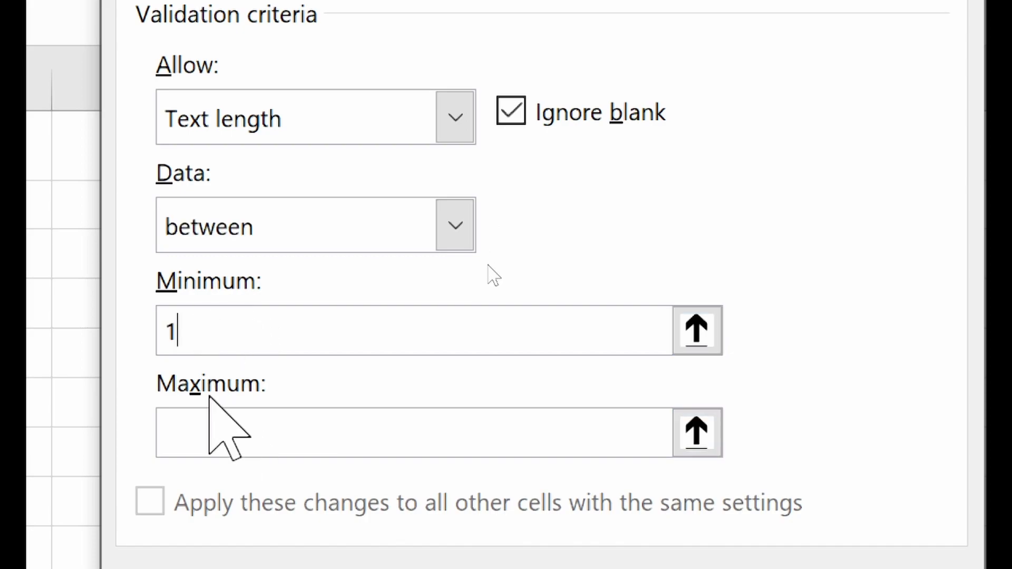
pyautogui.click(213, 451)
pyautogui.write('5')
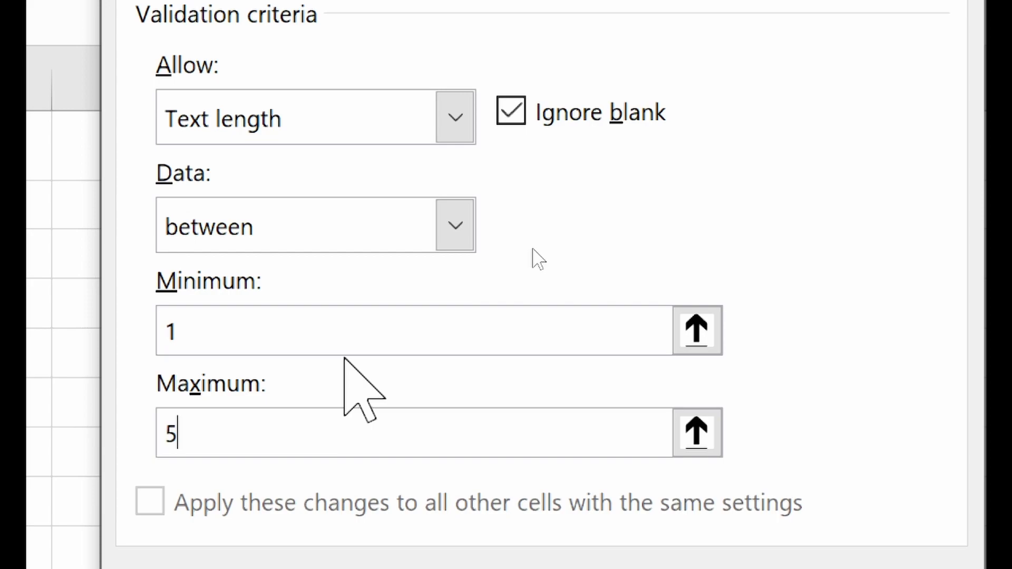
pyautogui.click(340, 207)
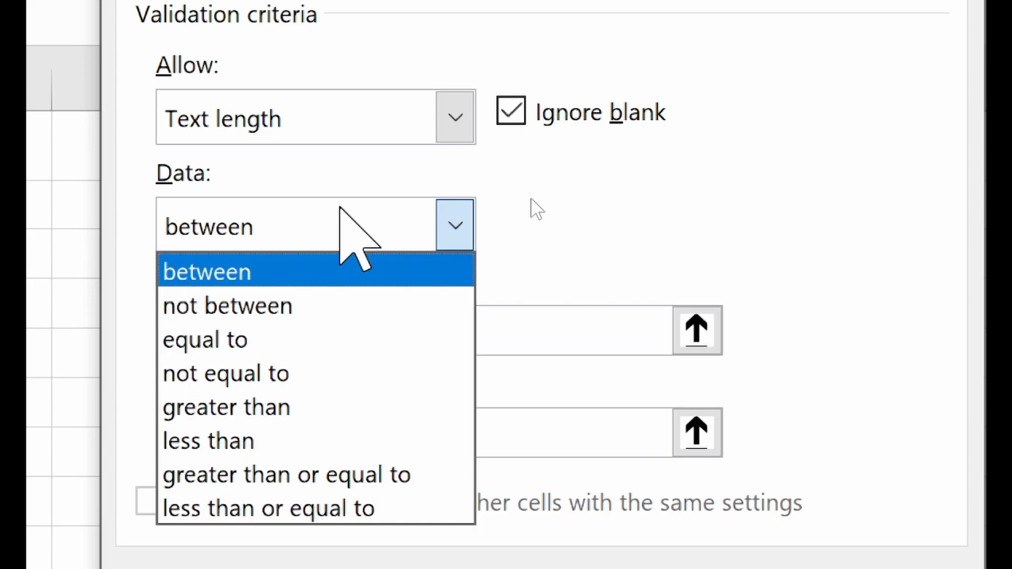
# - Change the text-length condition to equal to with Length 5 and apply the rule
pyautogui.click(254, 340)
pyautogui.click(251, 340)
pyautogui.write('1')
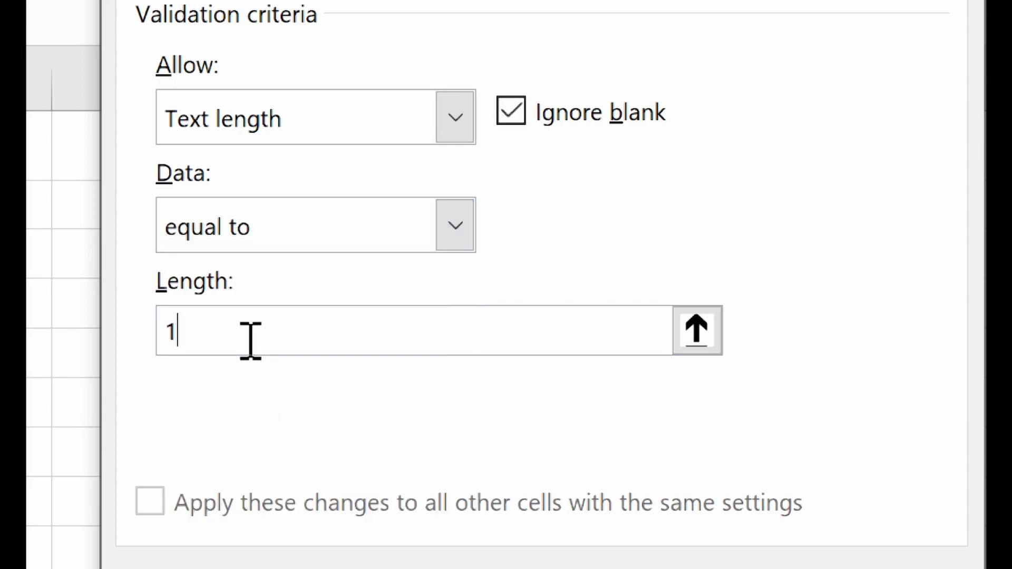
pyautogui.moveTo(204, 339); pyautogui.dragTo(57, 339)
pyautogui.write('5')
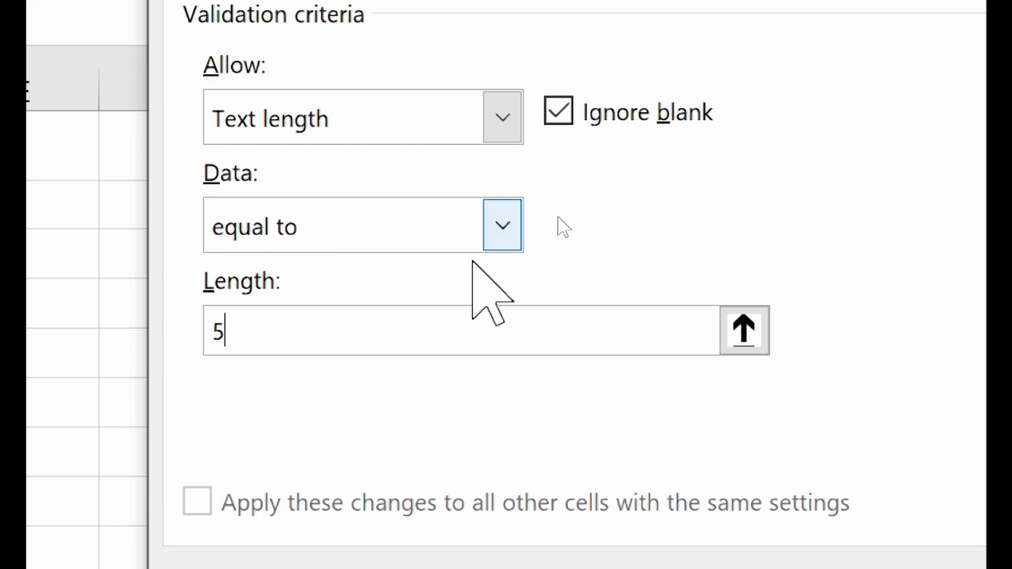
pyautogui.click(504, 224)
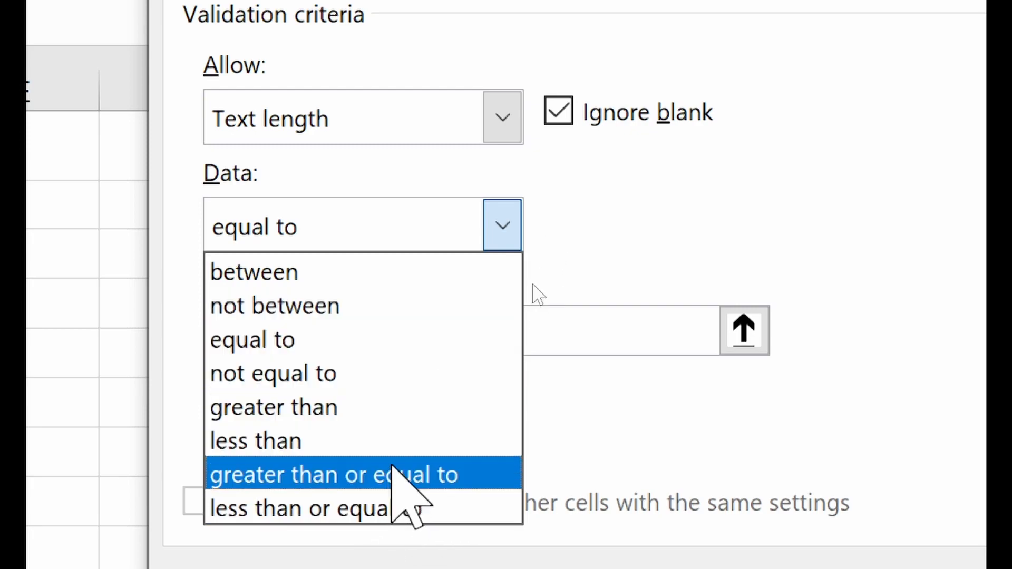
pyautogui.click(639, 201)
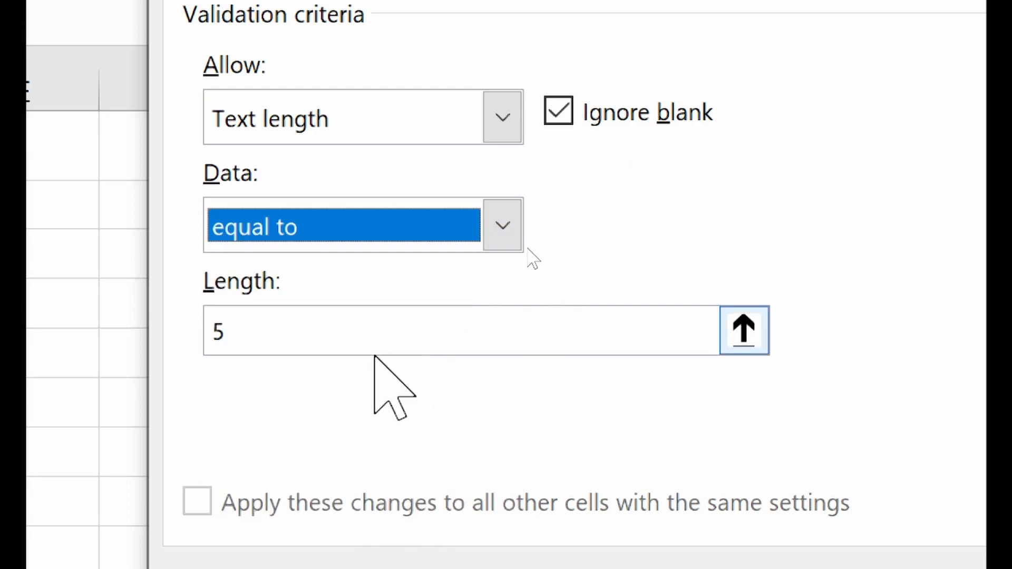
pyautogui.click(796, 515)
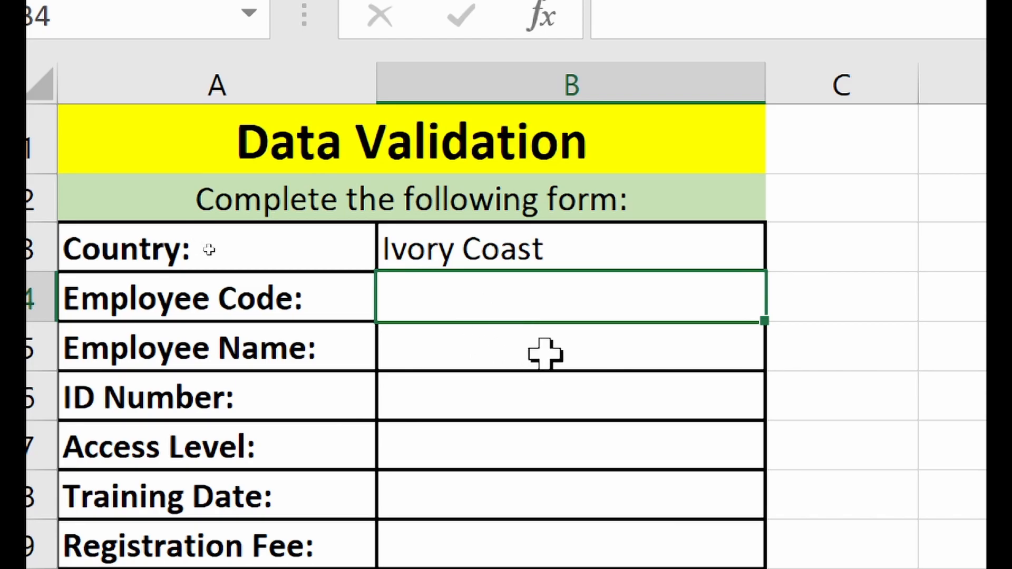
# - Enter E1234 in B4, then confirm the short code E1 is rejected and cancelled
pyautogui.write('E123')
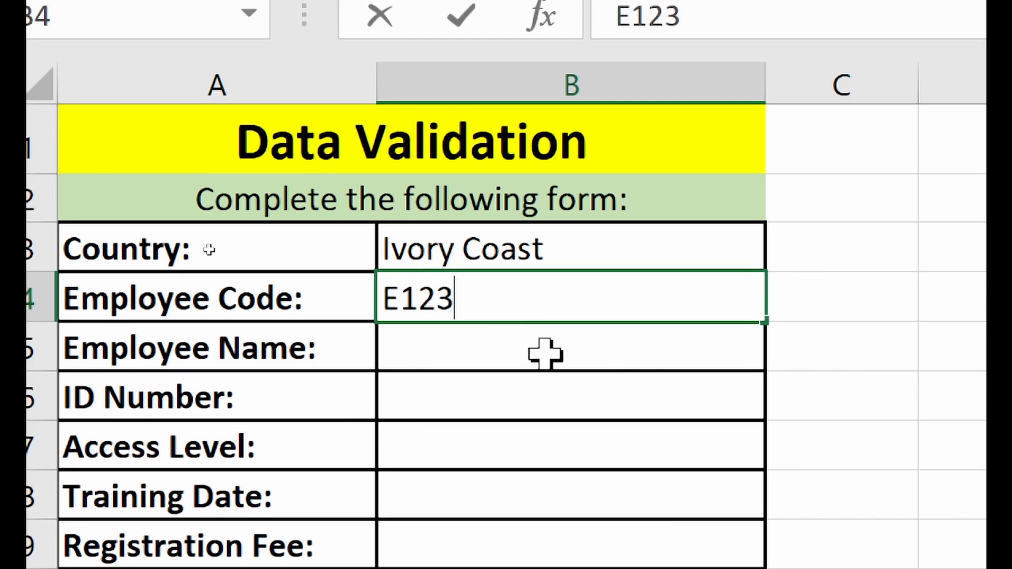
pyautogui.write('4')
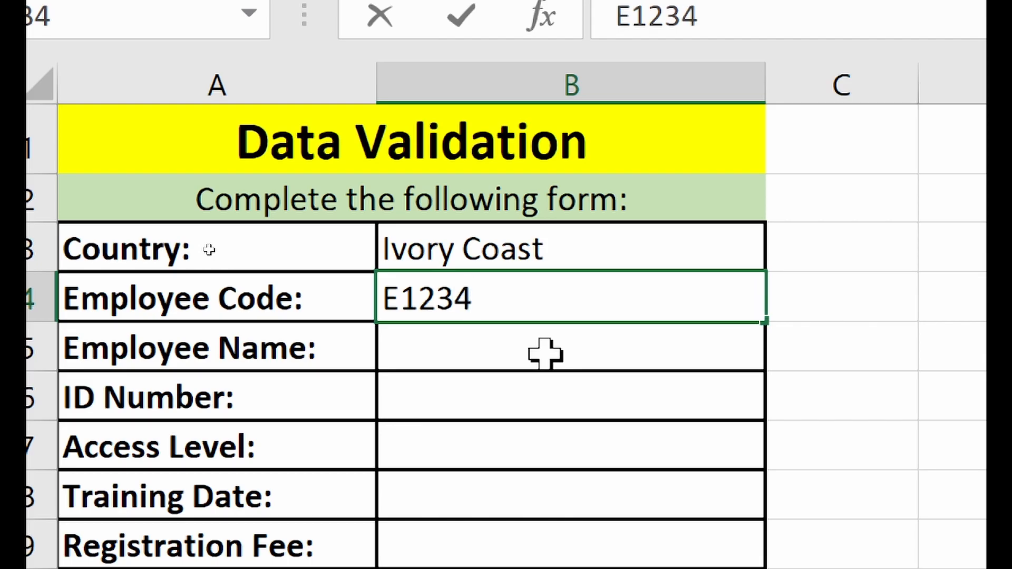
pyautogui.press('Return')
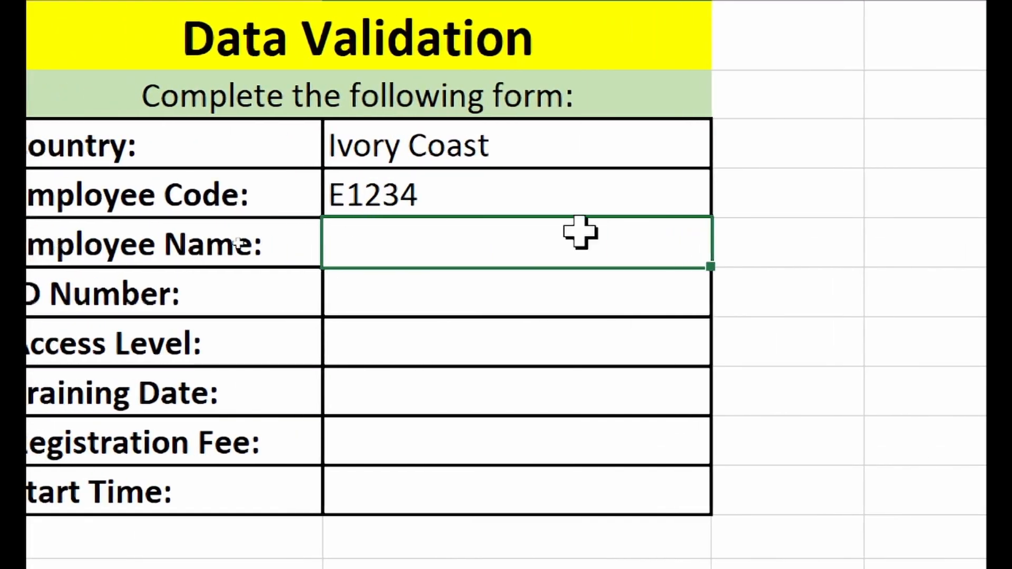
pyautogui.click(530, 197)
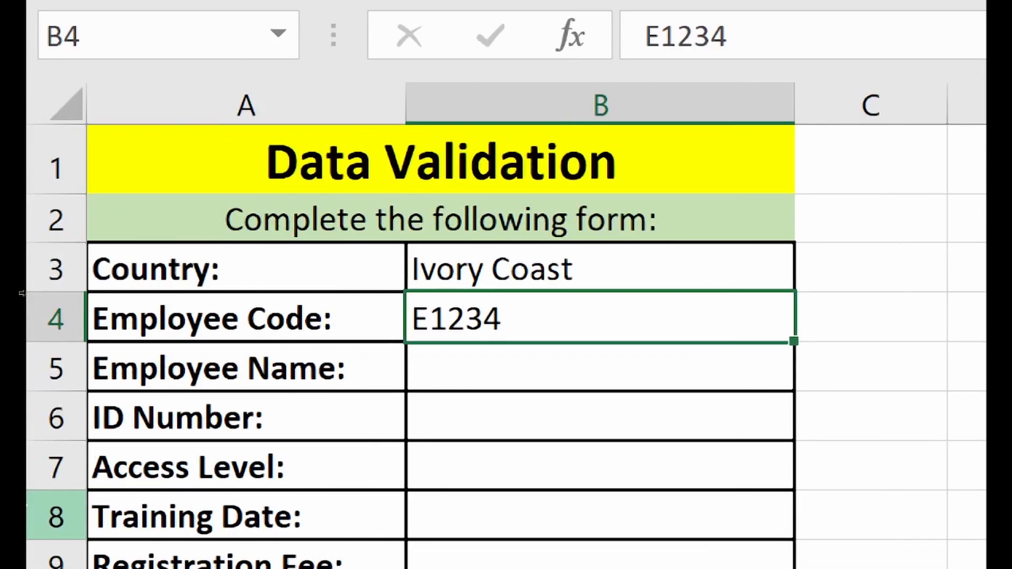
pyautogui.write('E1')
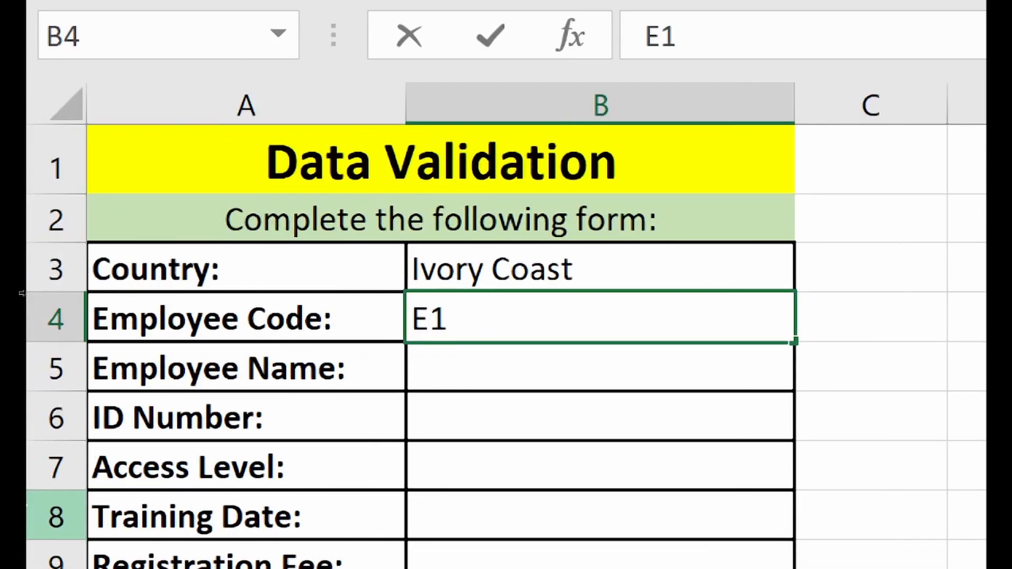
pyautogui.press('Return')
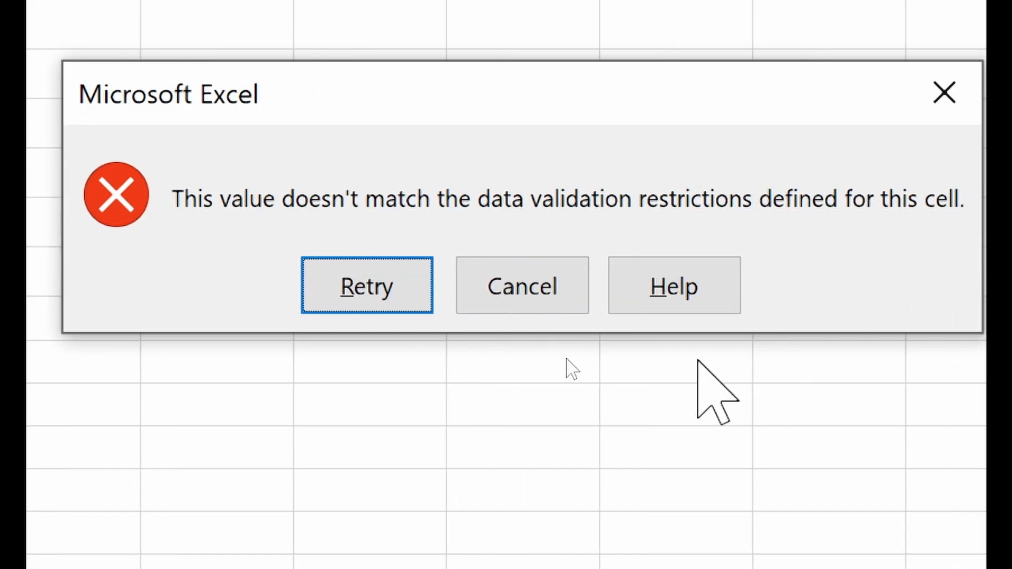
pyautogui.click(624, 292)
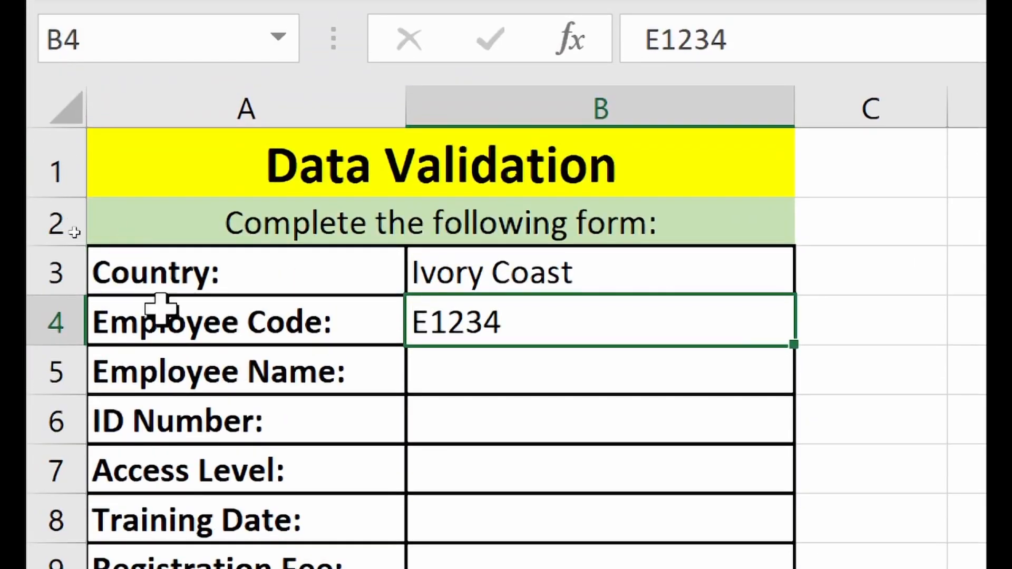
# - Select Employee Name cell B5 and open its Data Validation settings
pyautogui.click(463, 372)
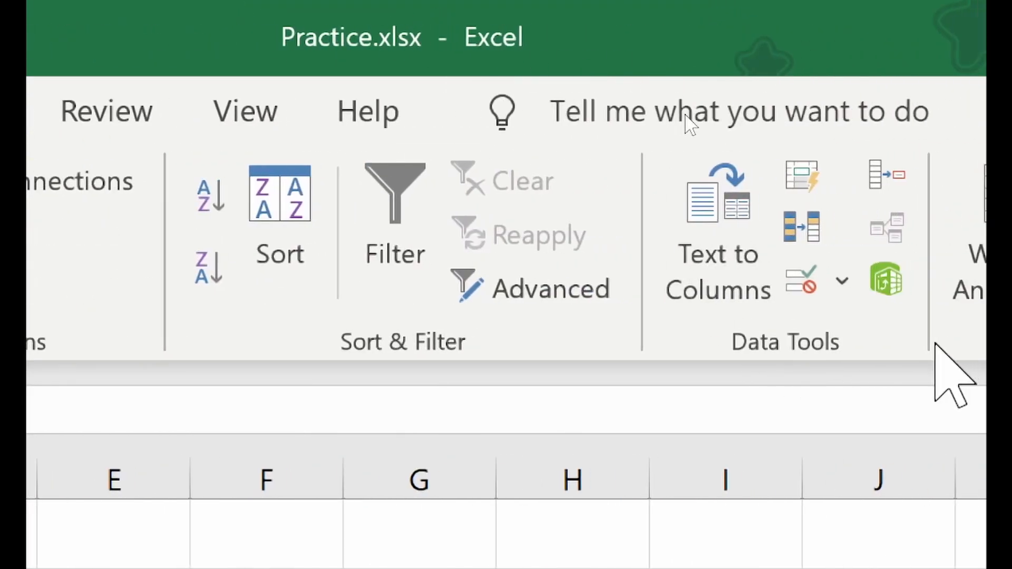
pyautogui.click(772, 294)
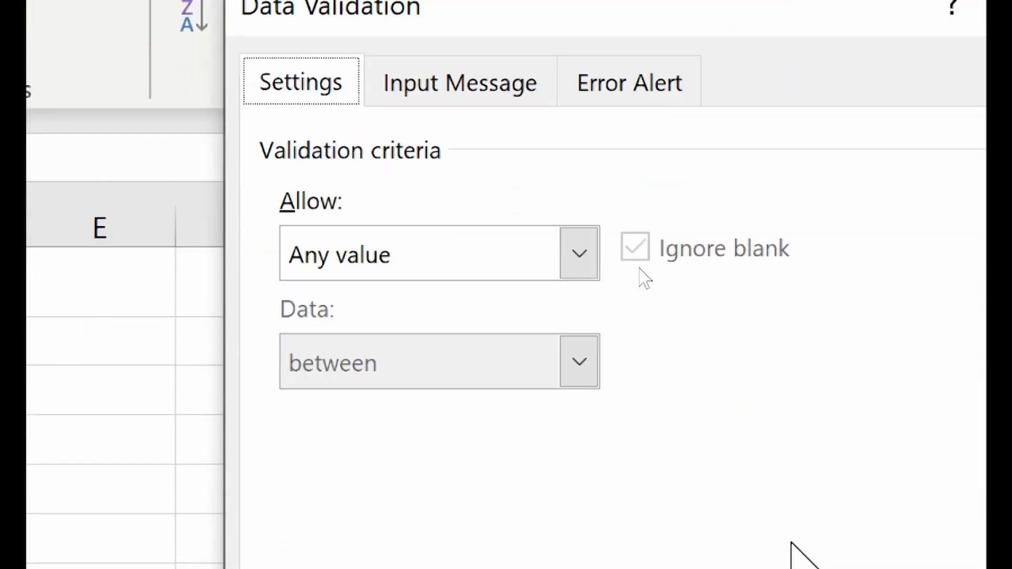
# - Set Allow to Custom with formula =ISTEXT(B5) and apply it to B5
pyautogui.click(563, 168)
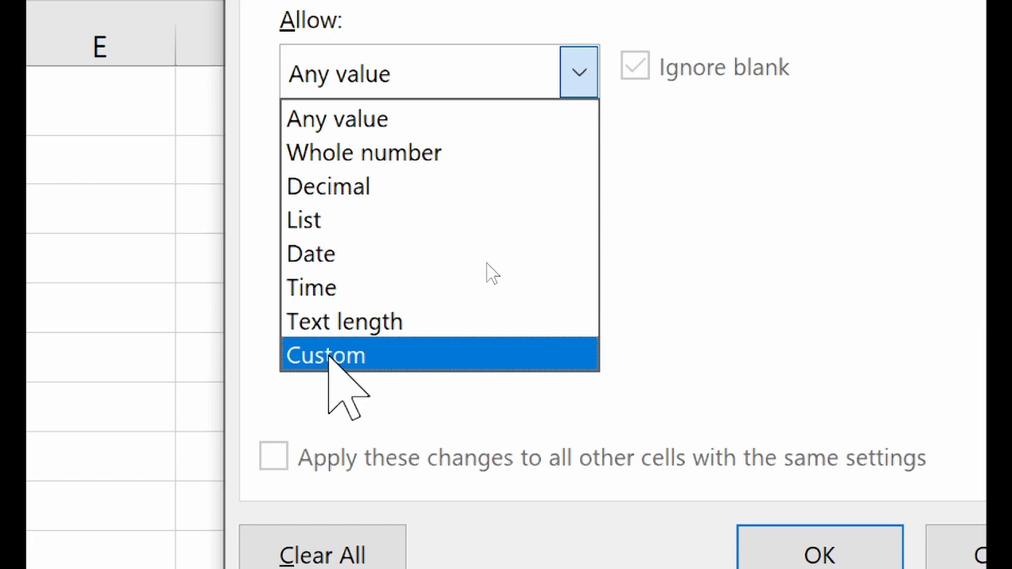
pyautogui.click(373, 362)
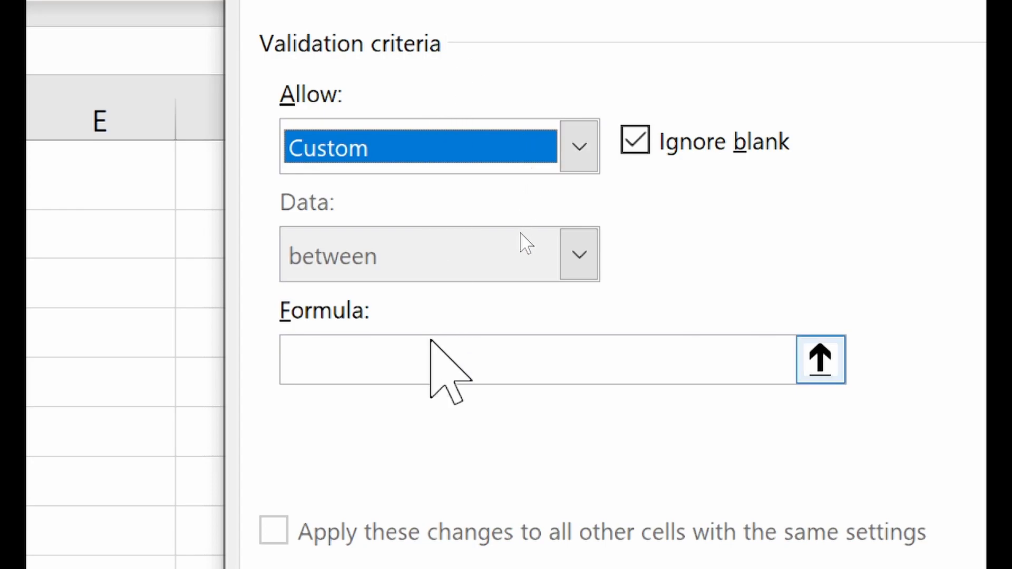
pyautogui.click(399, 359)
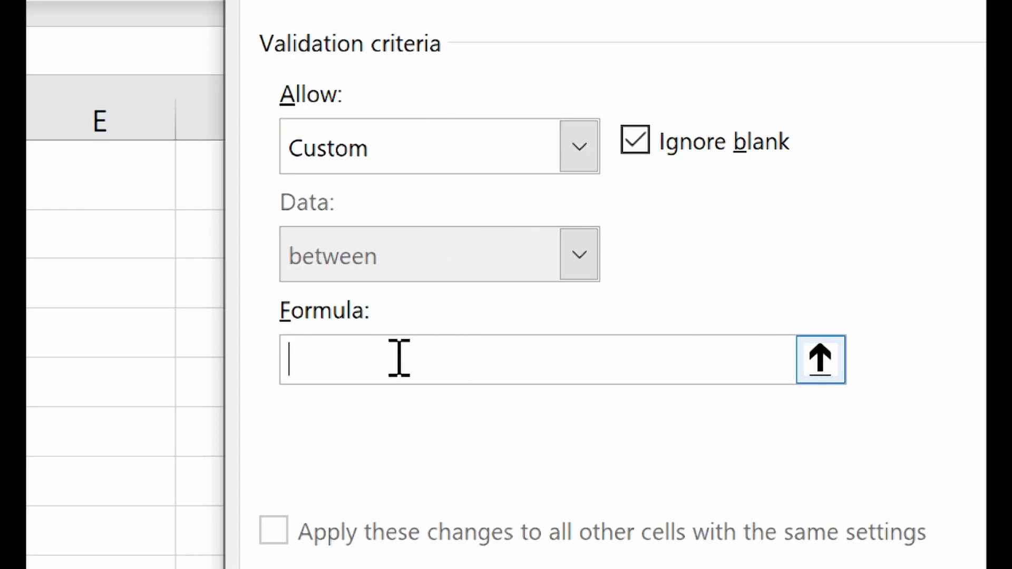
pyautogui.write('=ISTEXT')
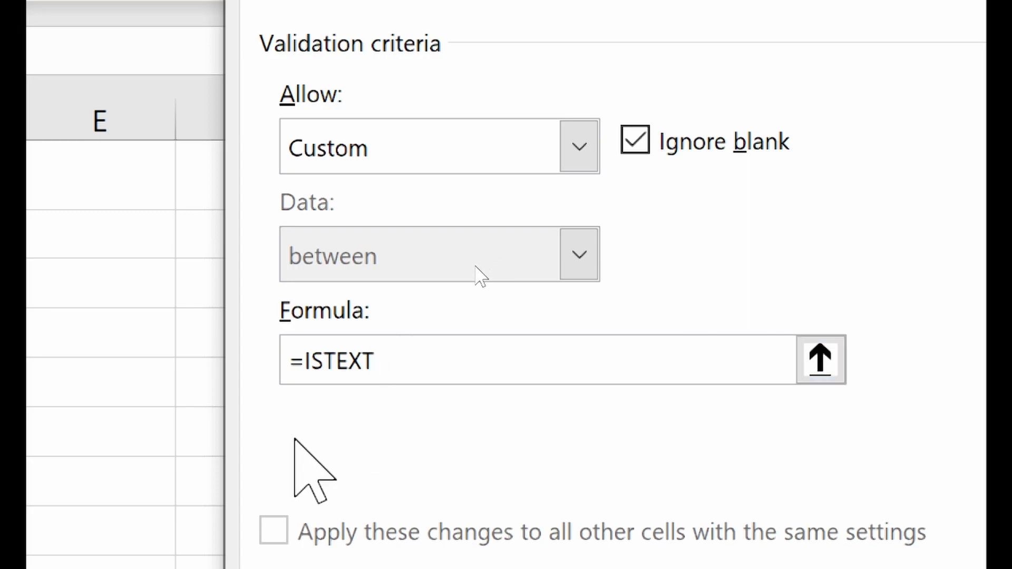
pyautogui.write('(')
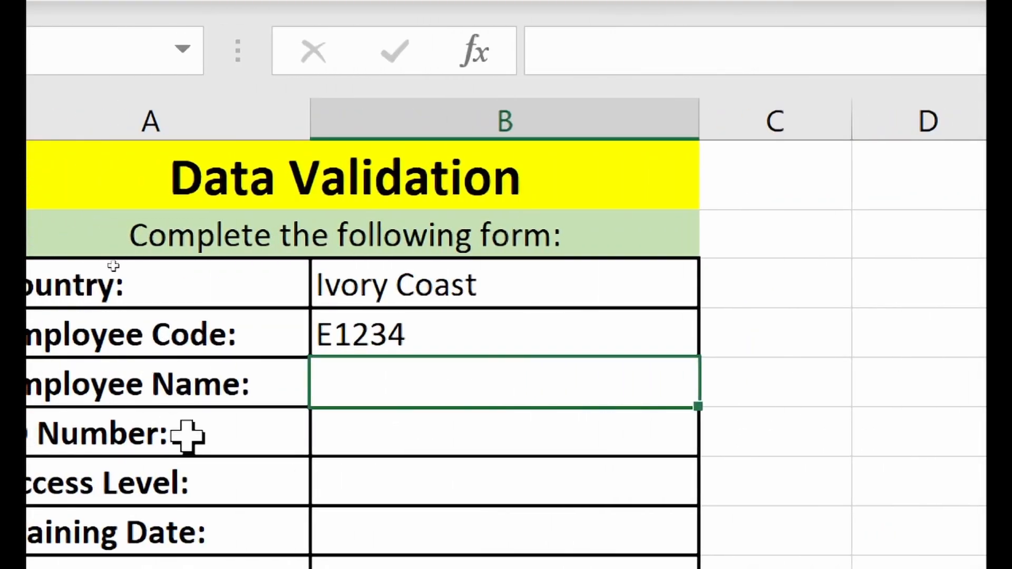
pyautogui.hotkey('ctrl', 'c')
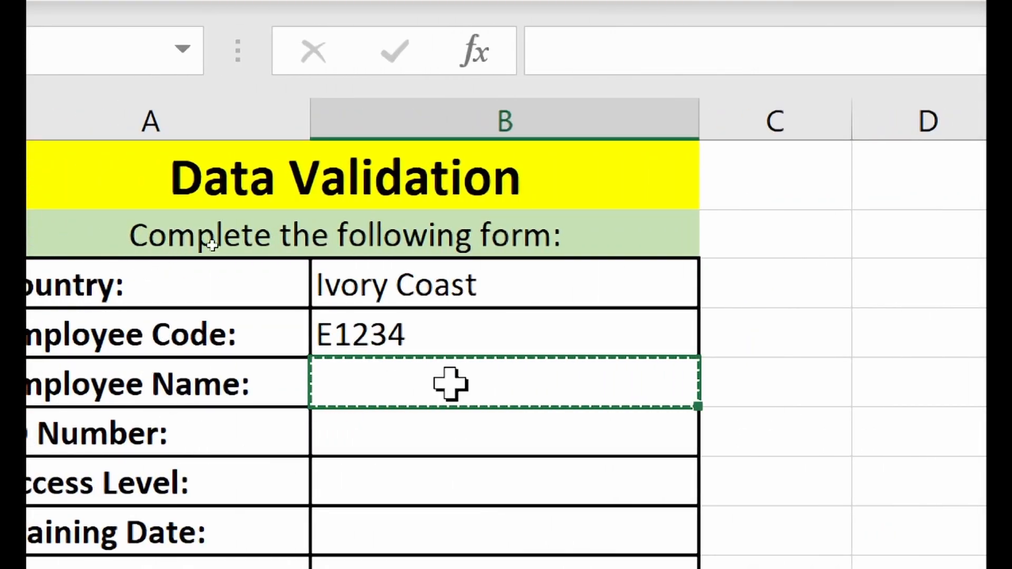
pyautogui.write(')')
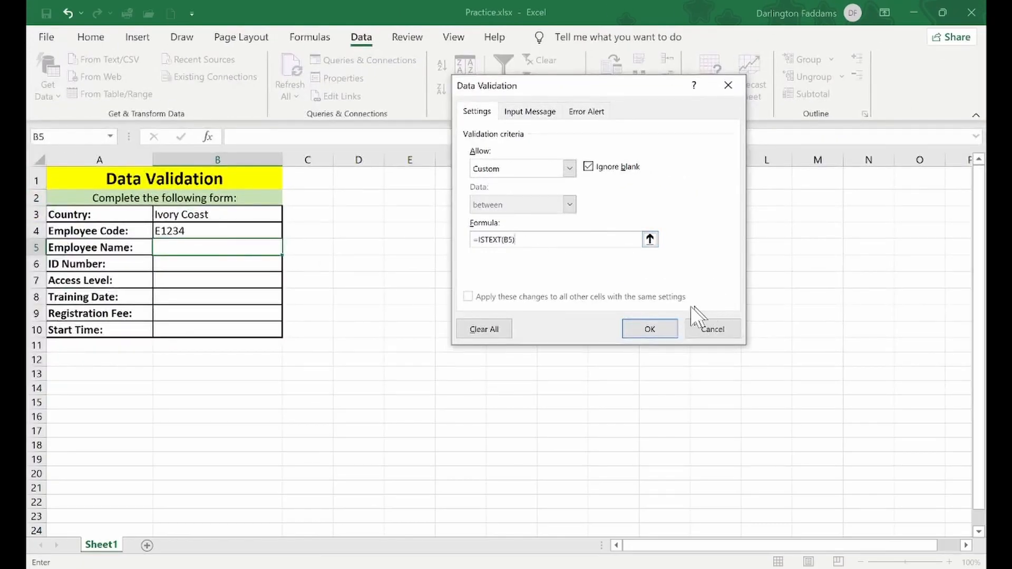
pyautogui.click(669, 334)
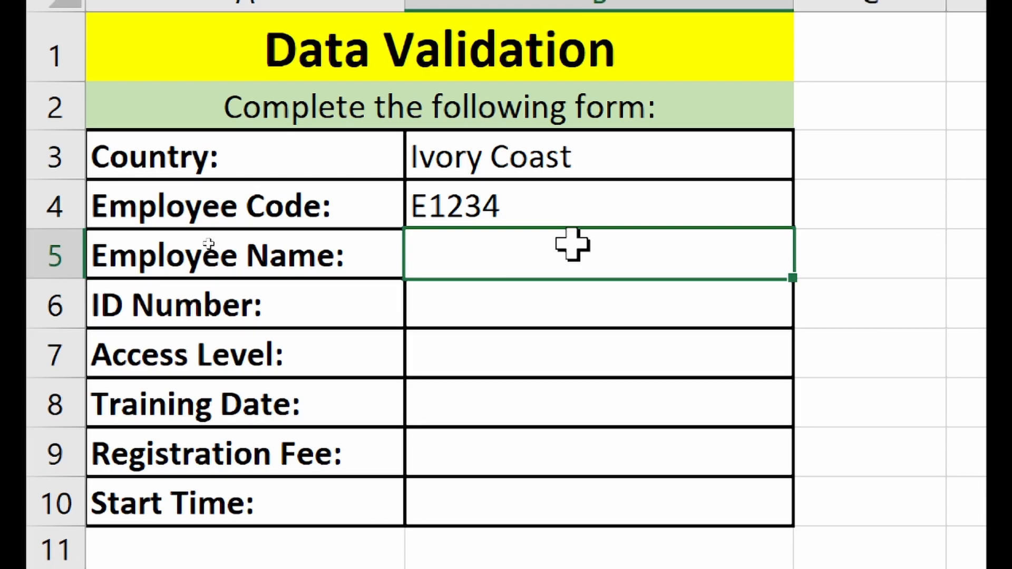
# - Confirm B5 rejects the number 12 and cancel the entry
pyautogui.write('12')
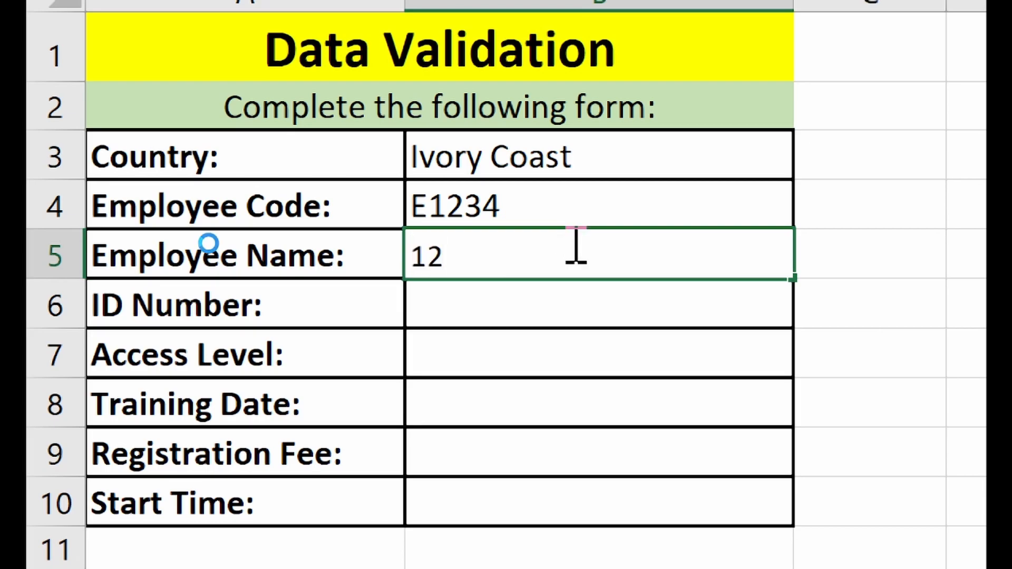
pyautogui.press('Return')
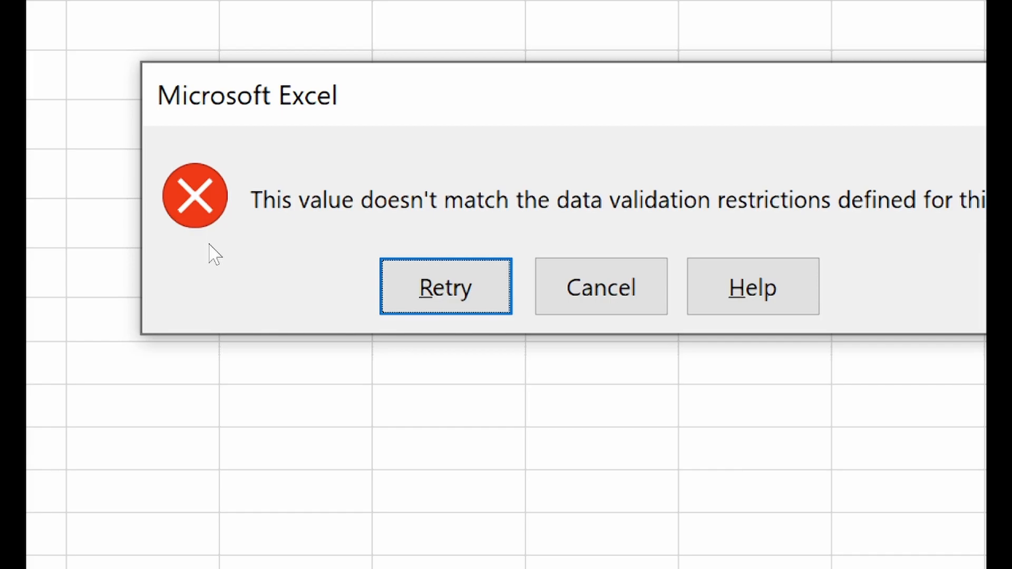
pyautogui.click(656, 276)
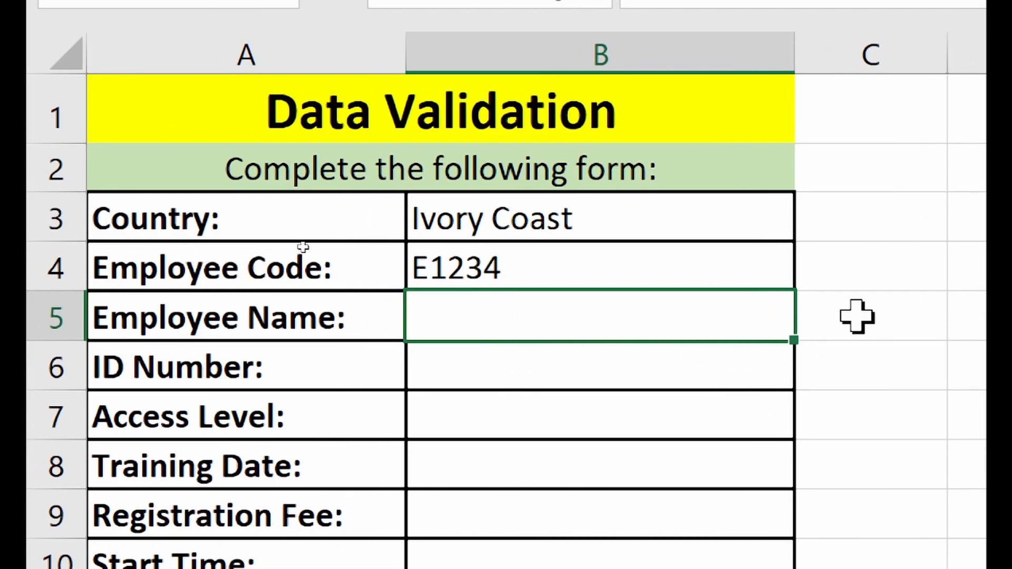
# - Enter the employee's full name in B5
pyautogui.write('Samue')
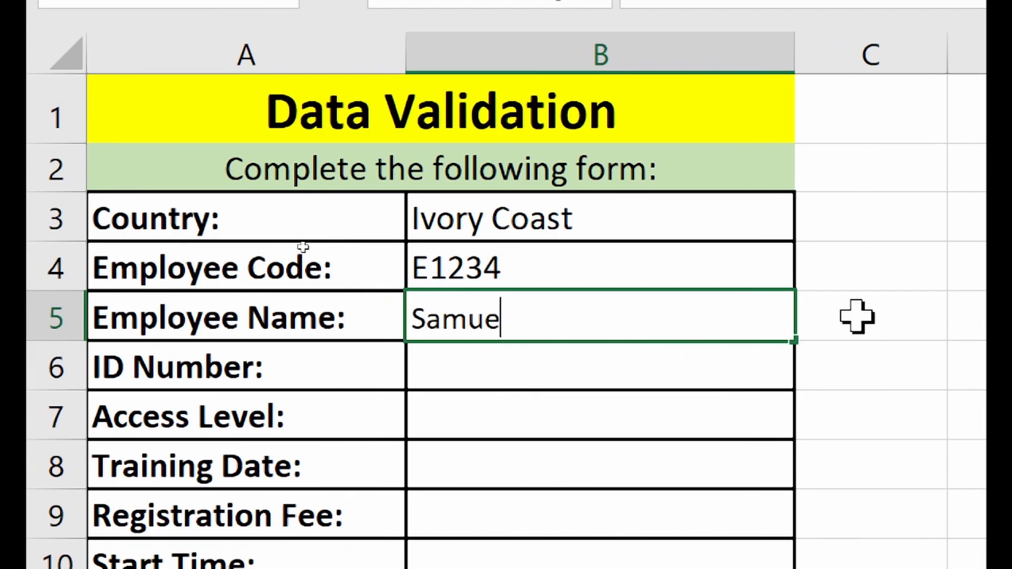
pyautogui.write('l Gray')
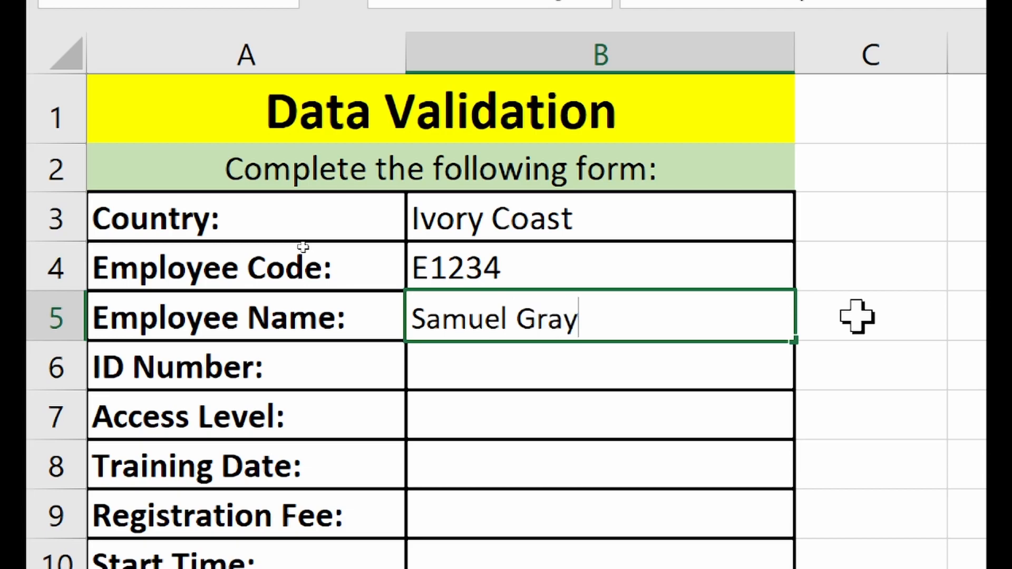
pyautogui.press('Return')
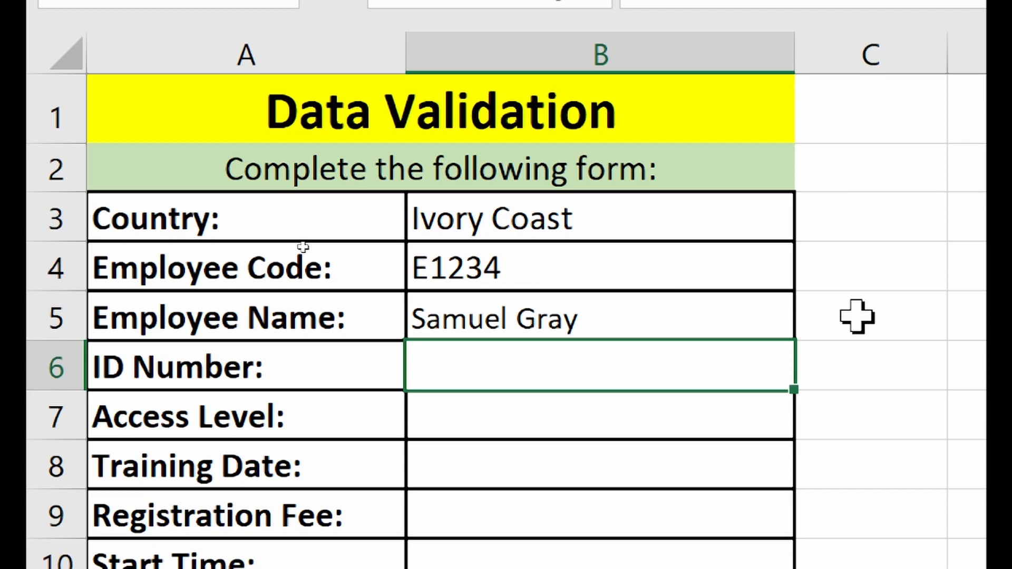
pyautogui.click(740, 321)
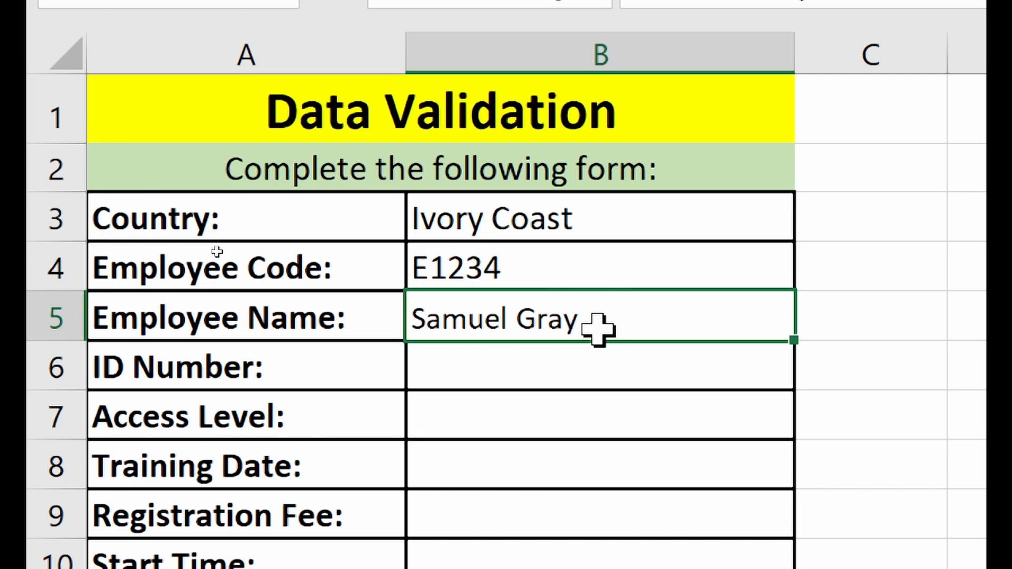
pyautogui.click(569, 364)
pyautogui.click(603, 311)
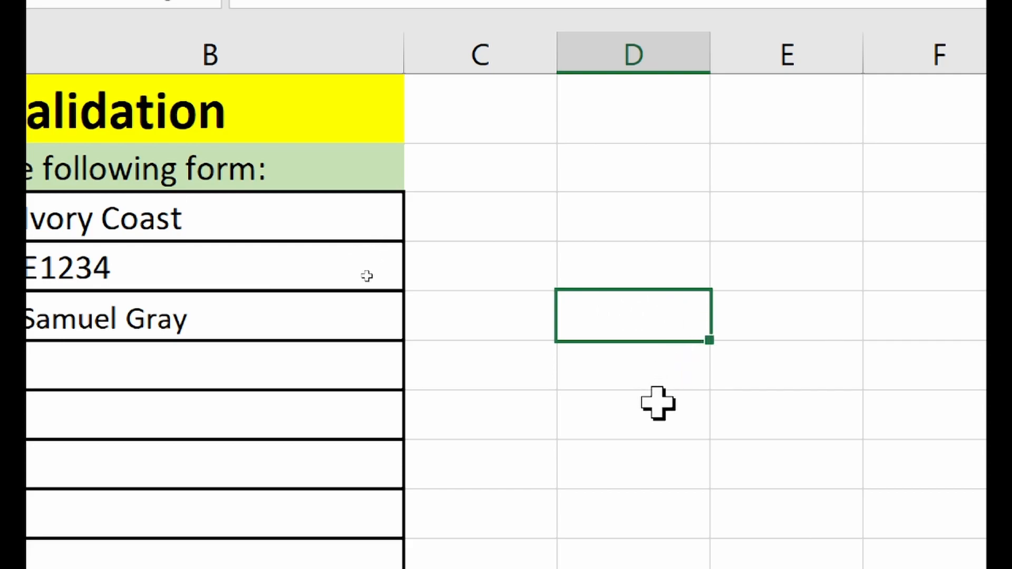
pyautogui.write('=ISTE')
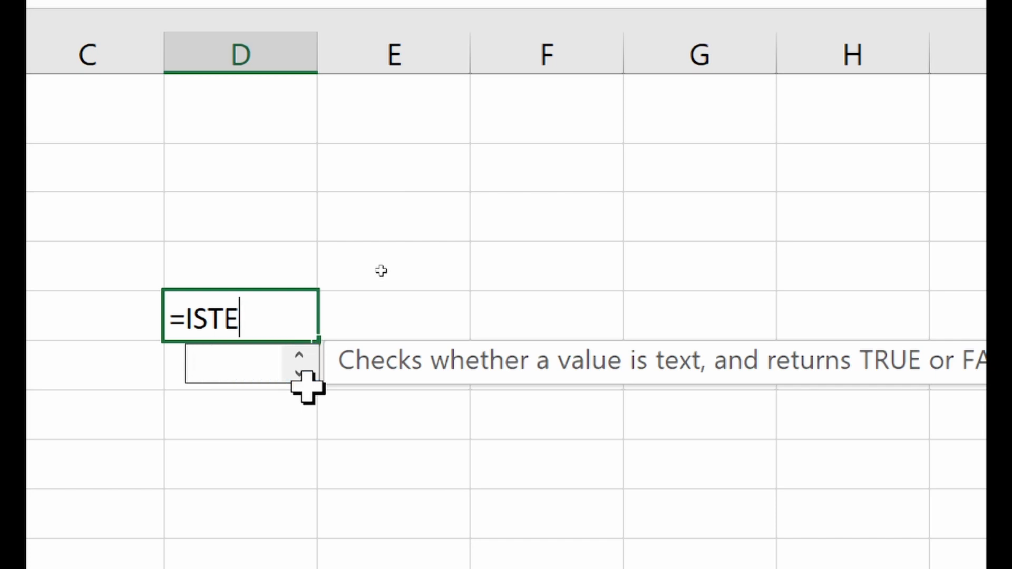
pyautogui.press('BackSpace')
pyautogui.press('BackSpace')
pyautogui.press('BackSpace')
pyautogui.press('BackSpace')
pyautogui.write('ISNU')
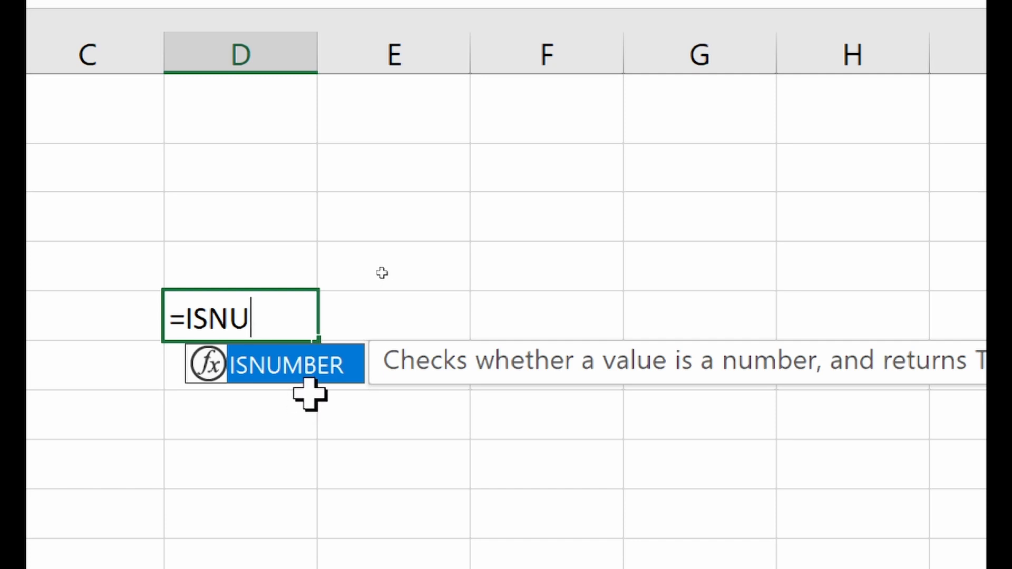
pyautogui.press('BackSpace')
pyautogui.press('BackSpace')
pyautogui.press('BackSpace')
pyautogui.press('BackSpace')
pyautogui.press('BackSpace')
pyautogui.press('Return')
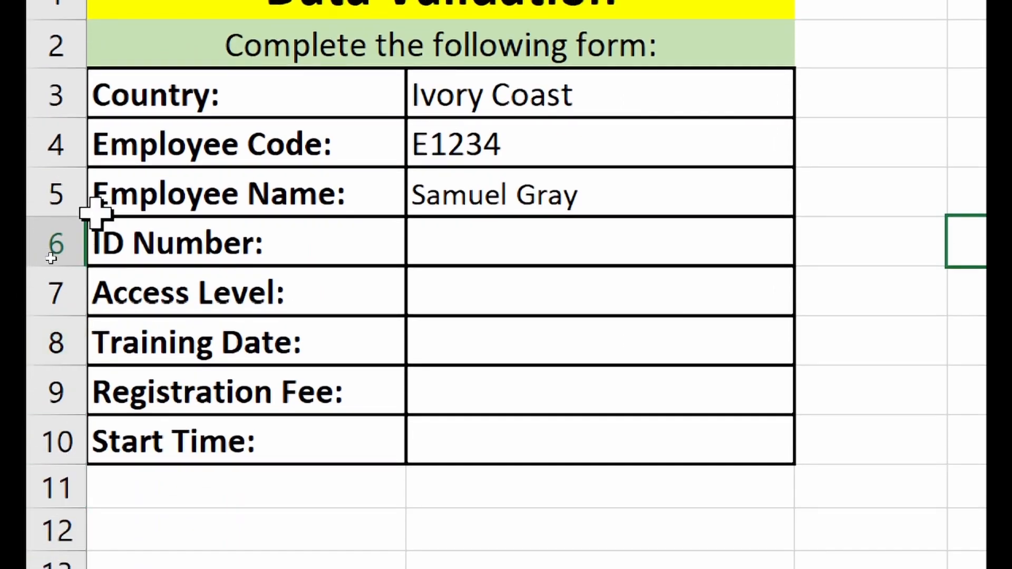
# - Select ID Number cell B6 and apply a Custom rule =ISNUMBER(B6)
pyautogui.click(504, 231)
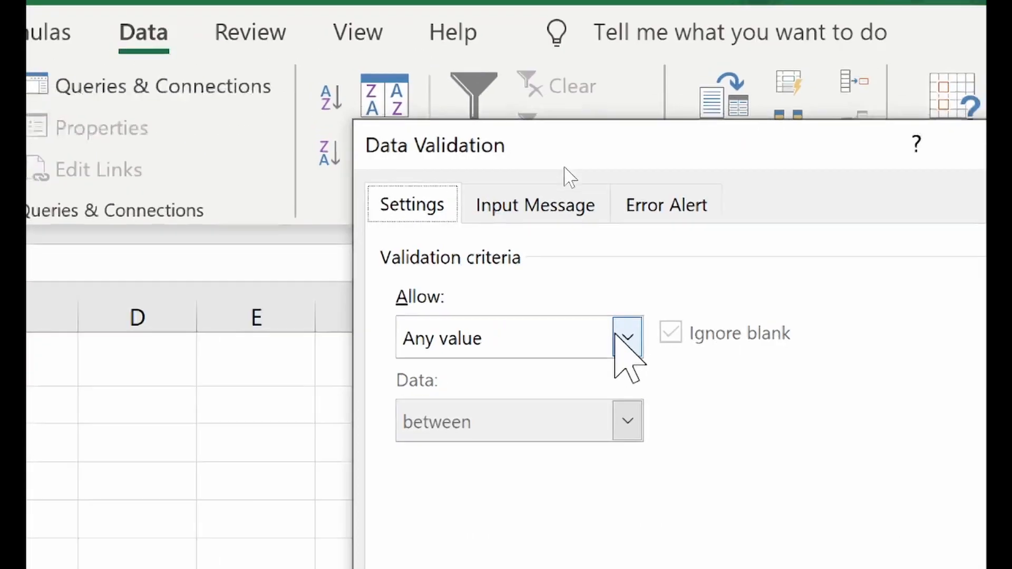
pyautogui.click(625, 338)
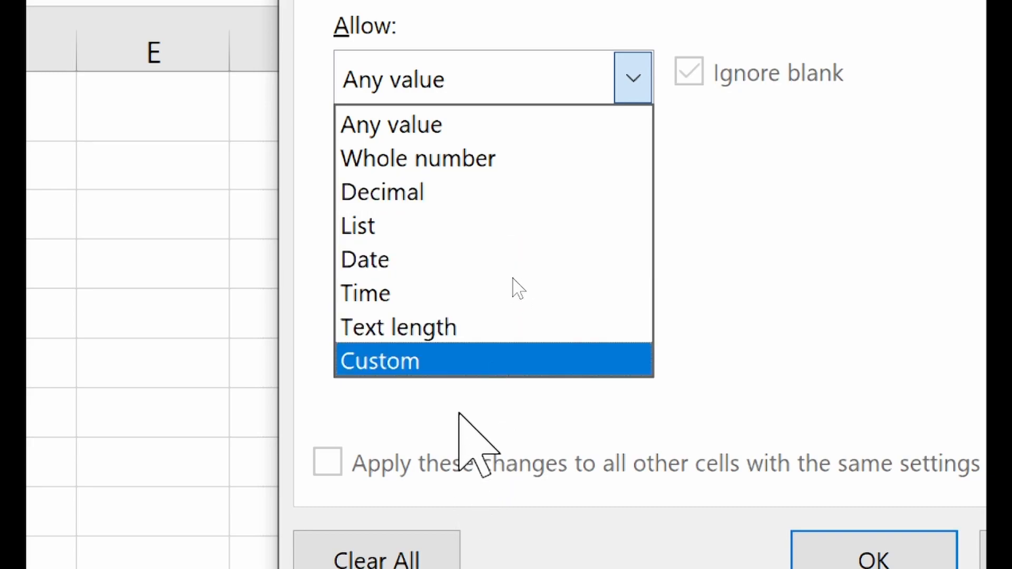
pyautogui.click(471, 360)
pyautogui.click(738, 296)
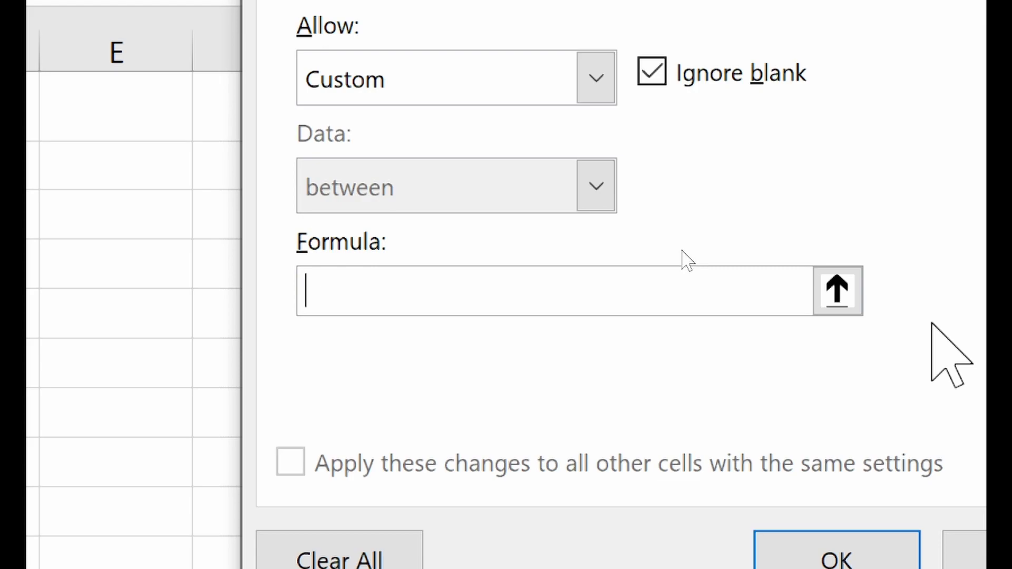
pyautogui.write('=ISNUM')
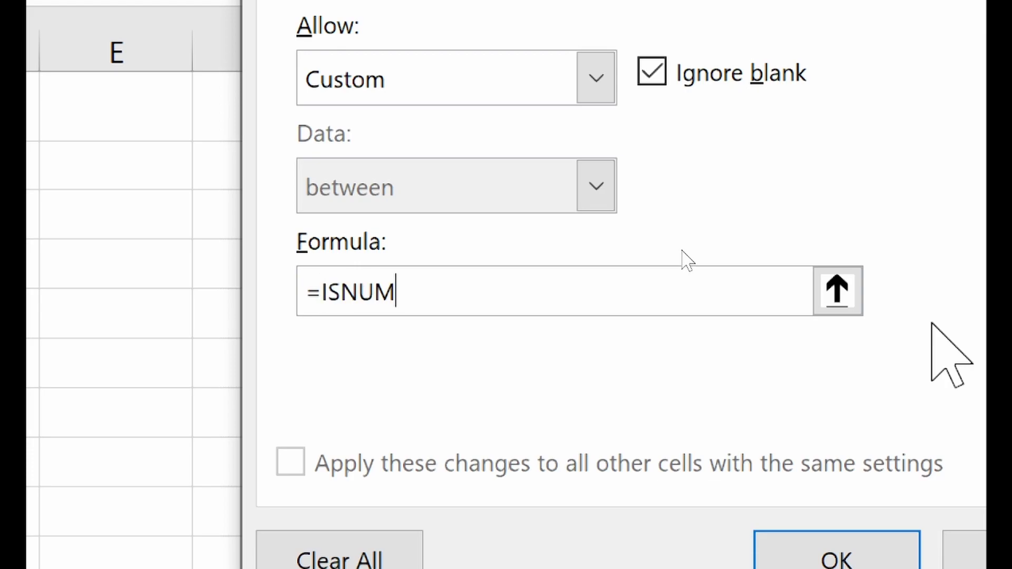
pyautogui.write('BER(')
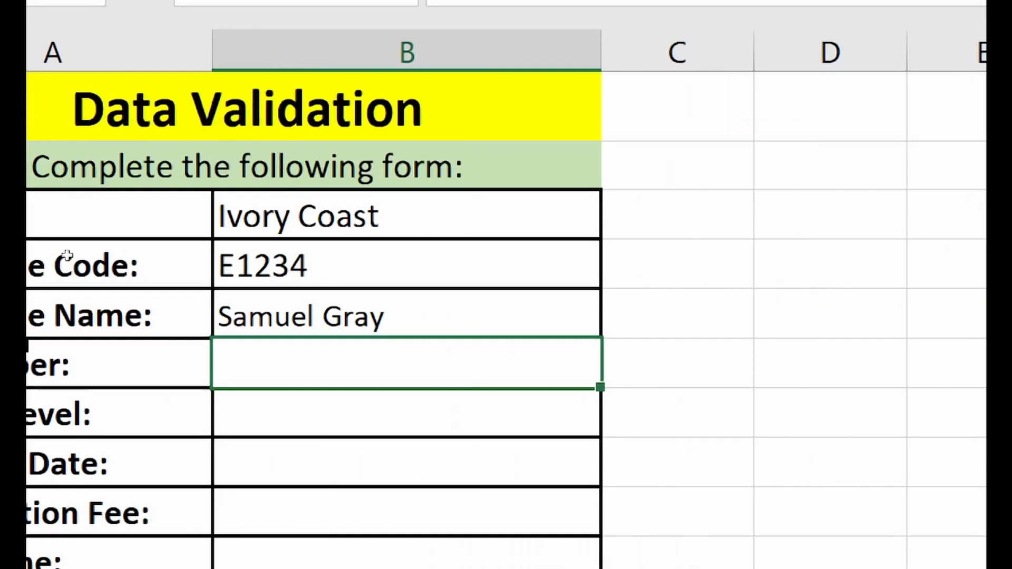
pyautogui.hotkey('ctrl', 'c')
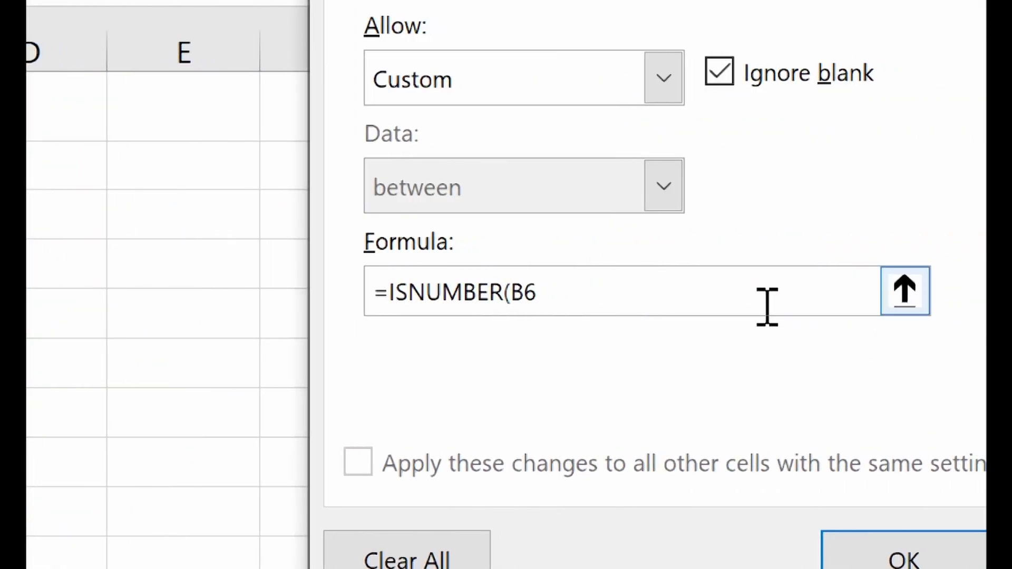
pyautogui.write(')')
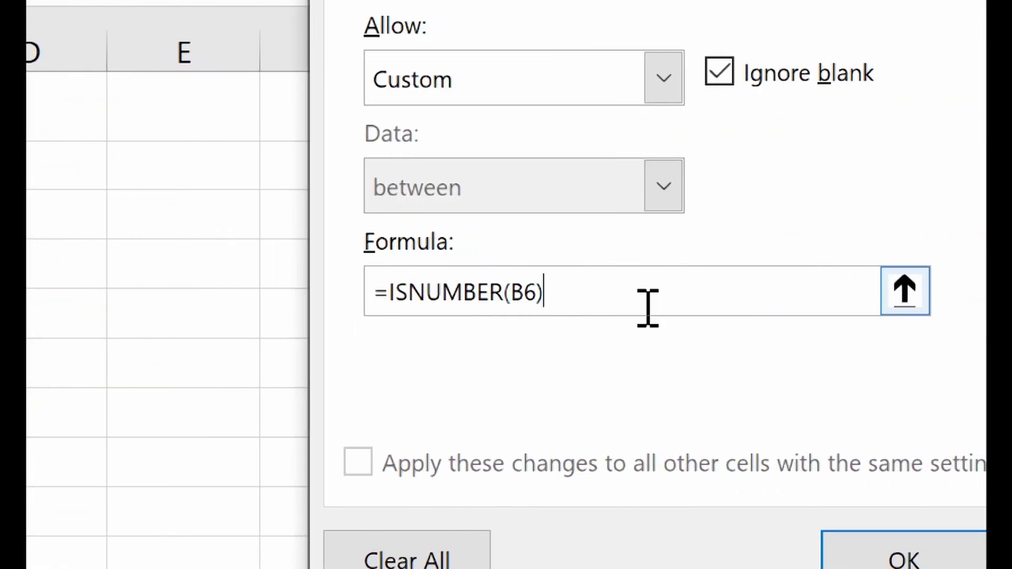
pyautogui.click(909, 551)
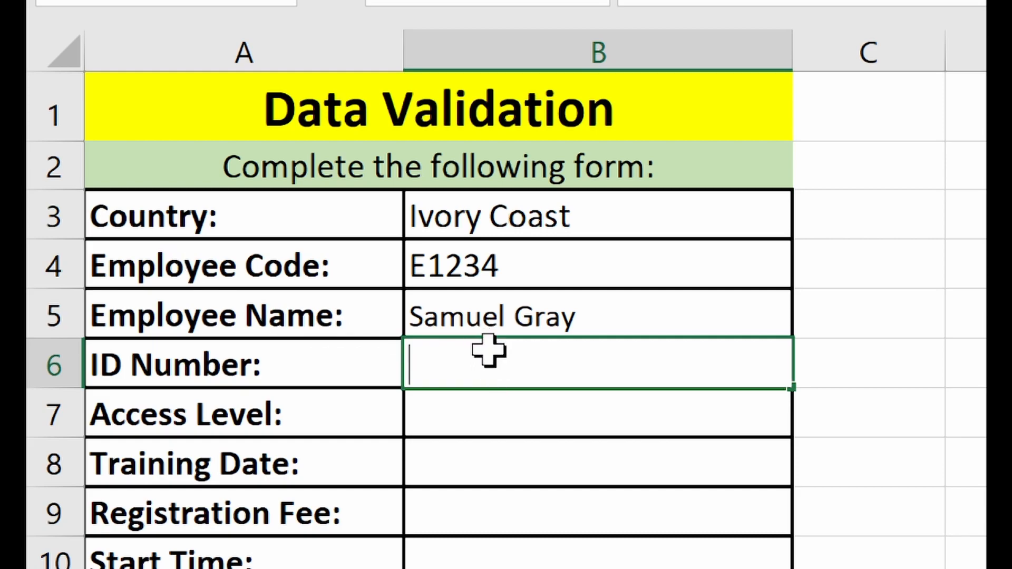
# - Confirm B6 rejects a typed name and cancel the entry
pyautogui.write('Samuel')
pyautogui.press('Return')
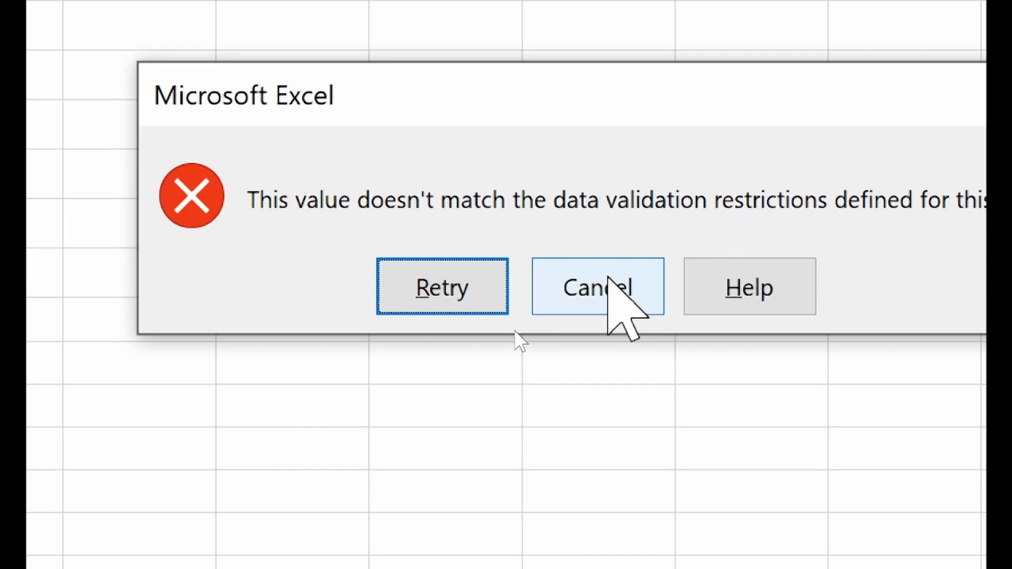
pyautogui.click(608, 274)
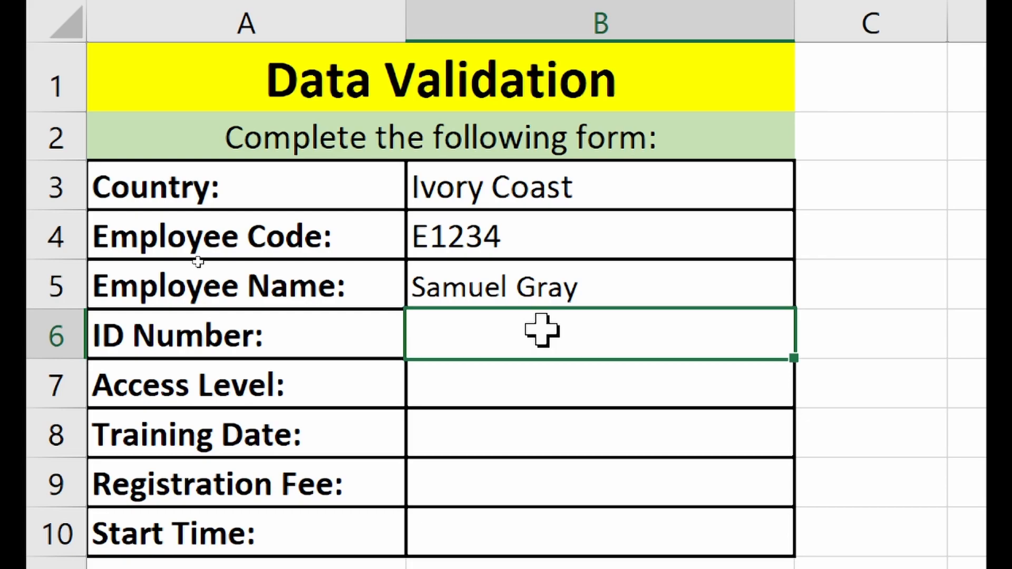
# - Enter the ID number 202 in B6 and left-align it
pyautogui.doubleClick(541, 331)
pyautogui.write('202')
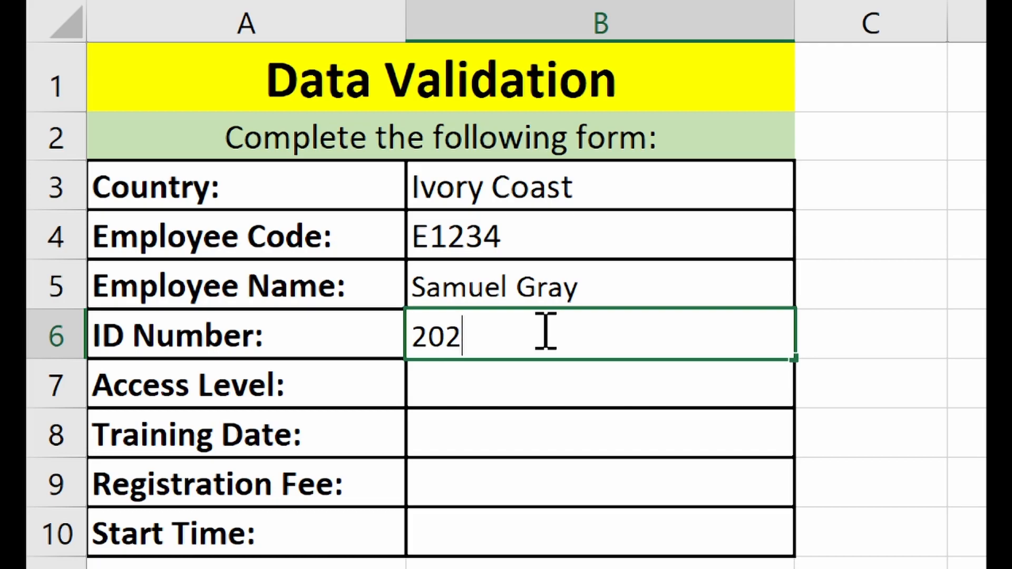
pyautogui.press('Return')
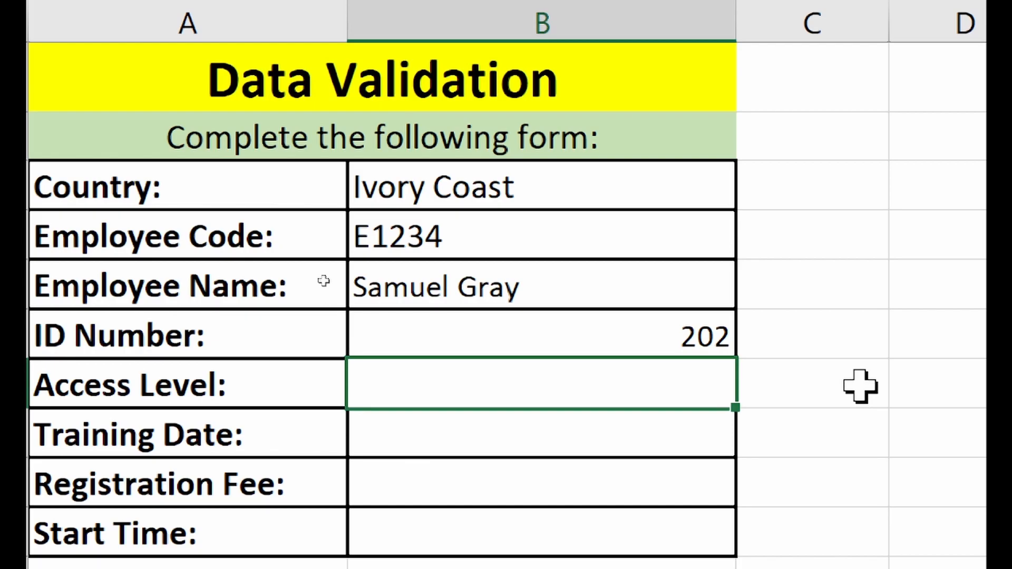
pyautogui.click(547, 328)
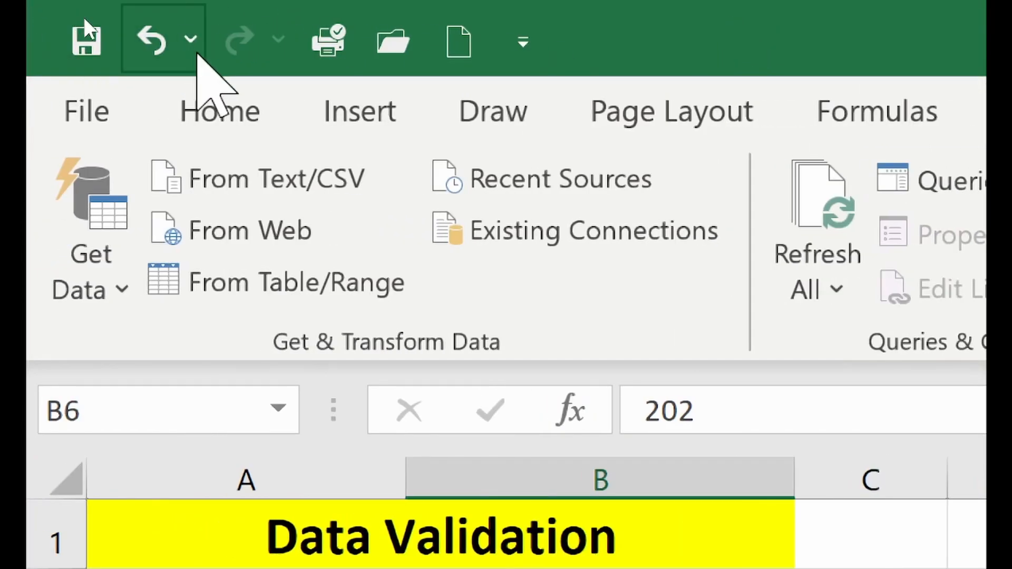
pyautogui.click(221, 101)
pyautogui.click(785, 270)
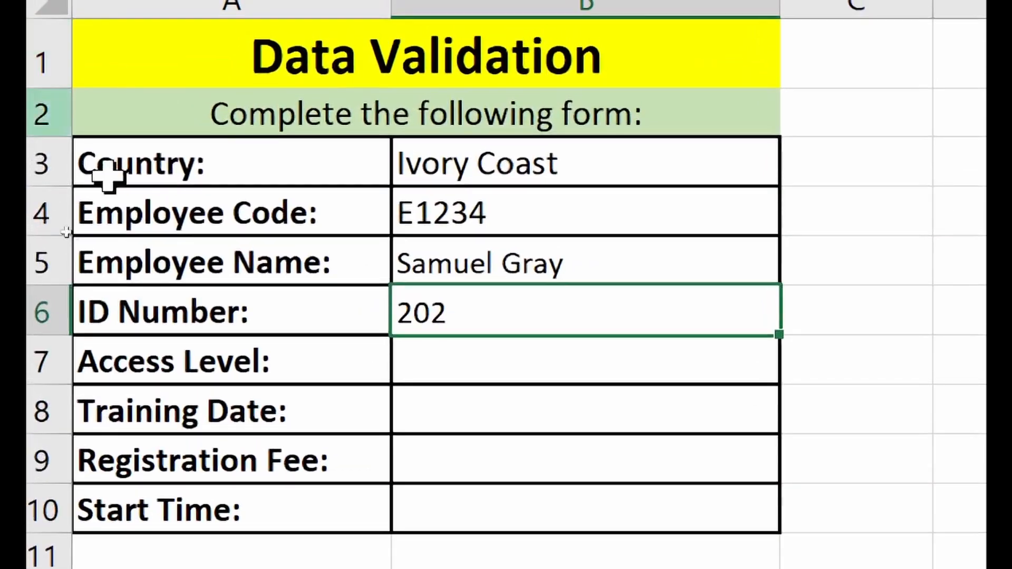
pyautogui.click(445, 362)
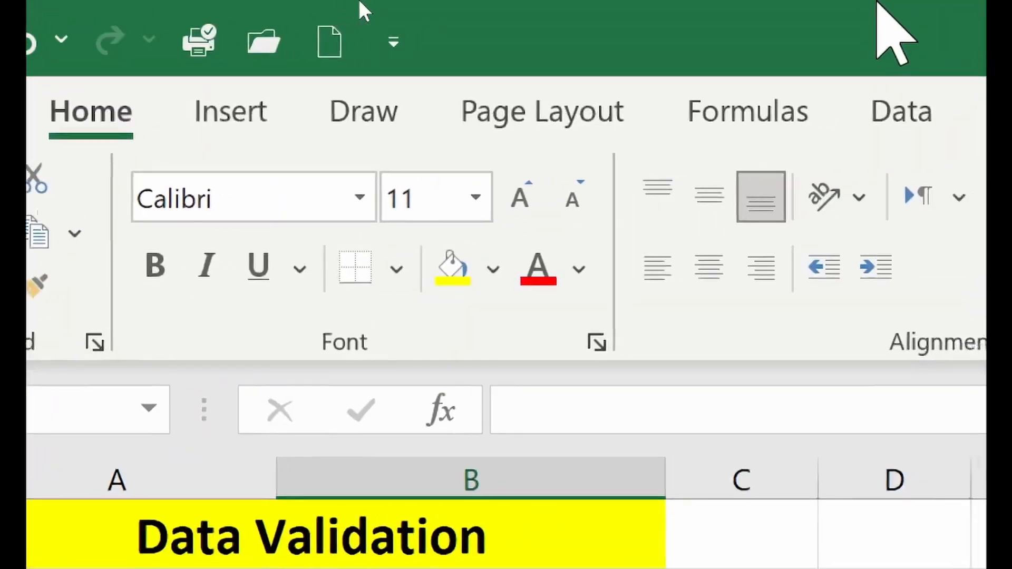
# - Open Data Validation for Access Level and allow Whole number with the between condition
pyautogui.click(696, 108)
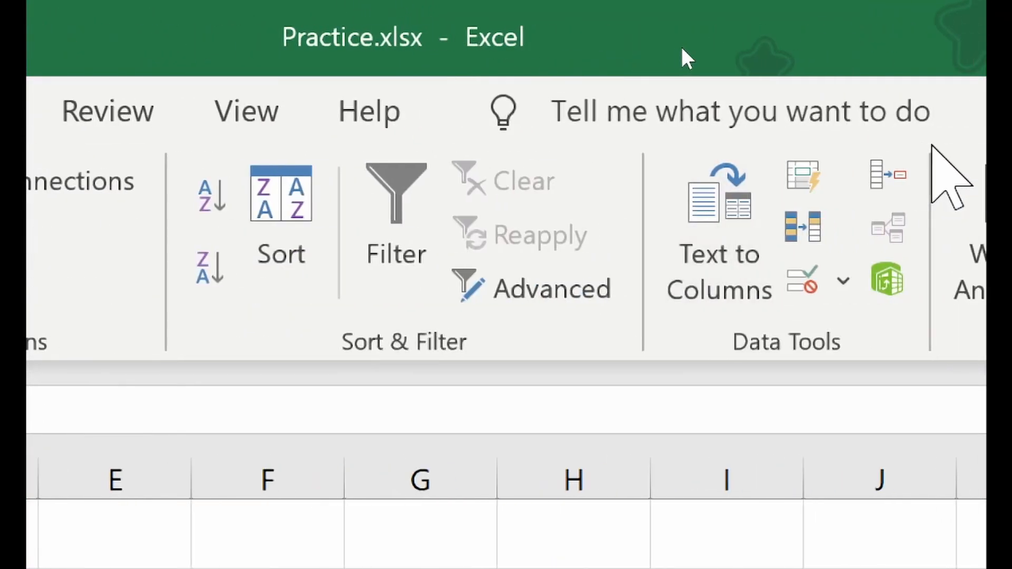
pyautogui.click(790, 289)
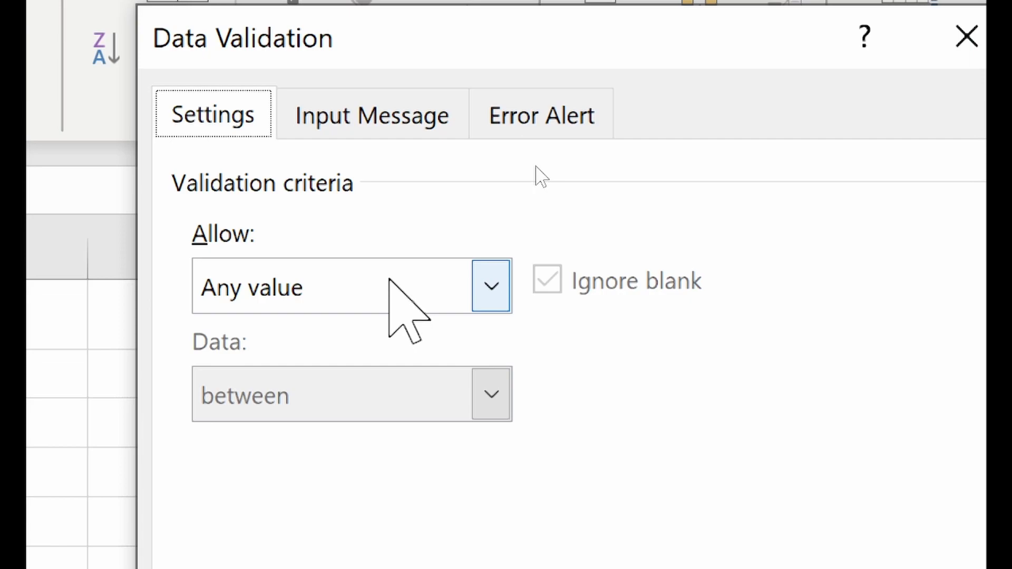
pyautogui.click(389, 282)
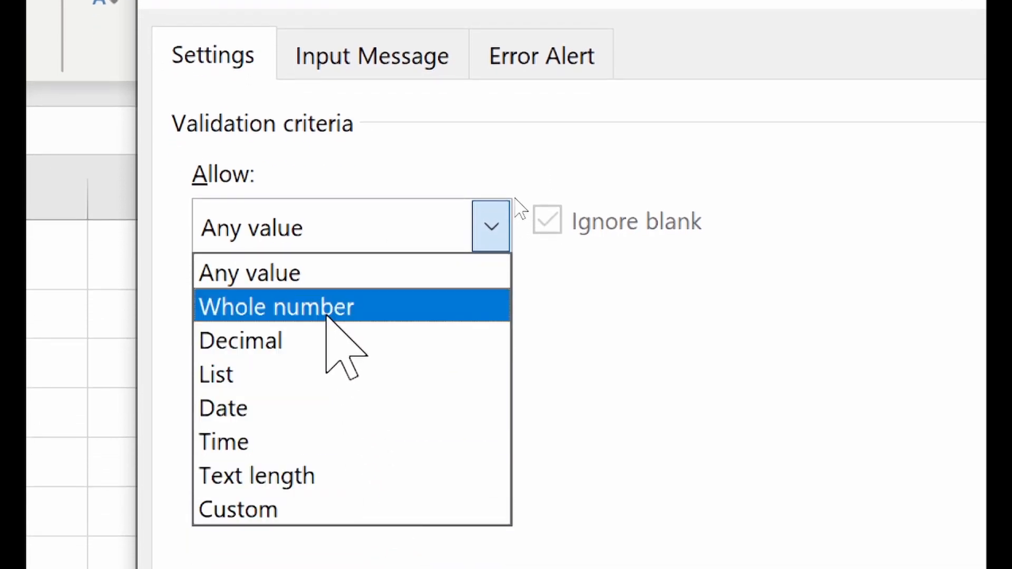
pyautogui.click(326, 315)
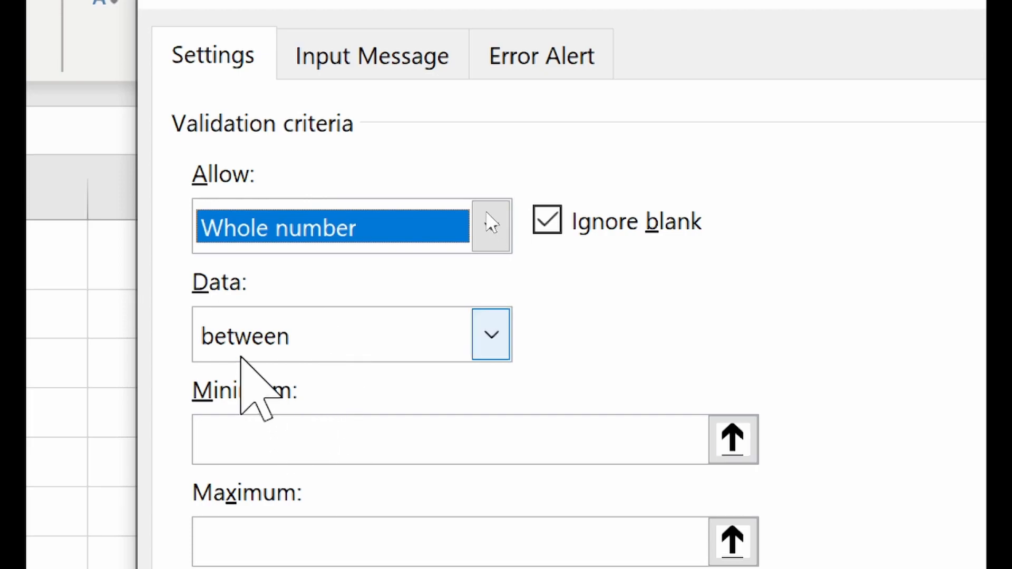
pyautogui.click(243, 349)
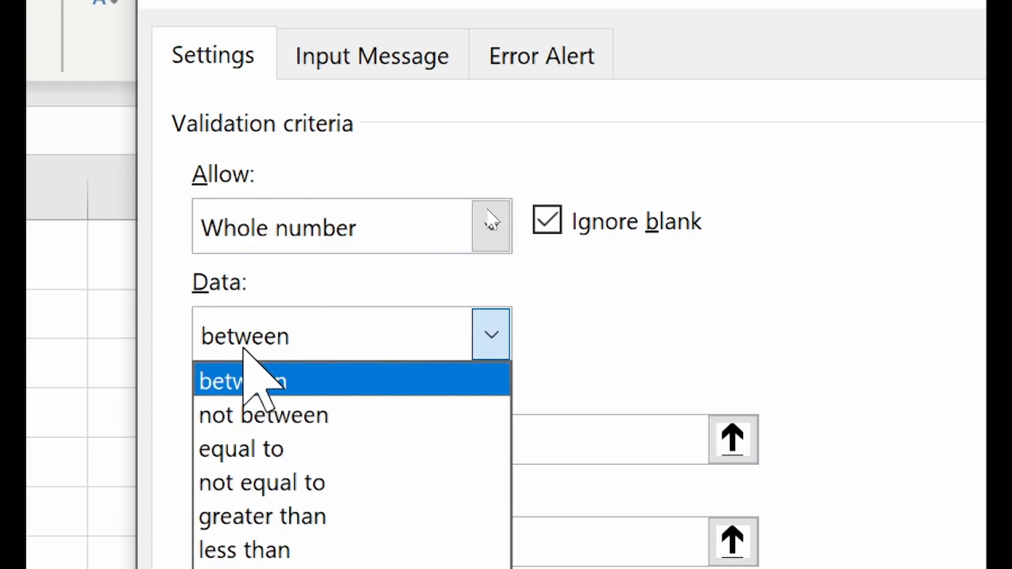
pyautogui.click(283, 409)
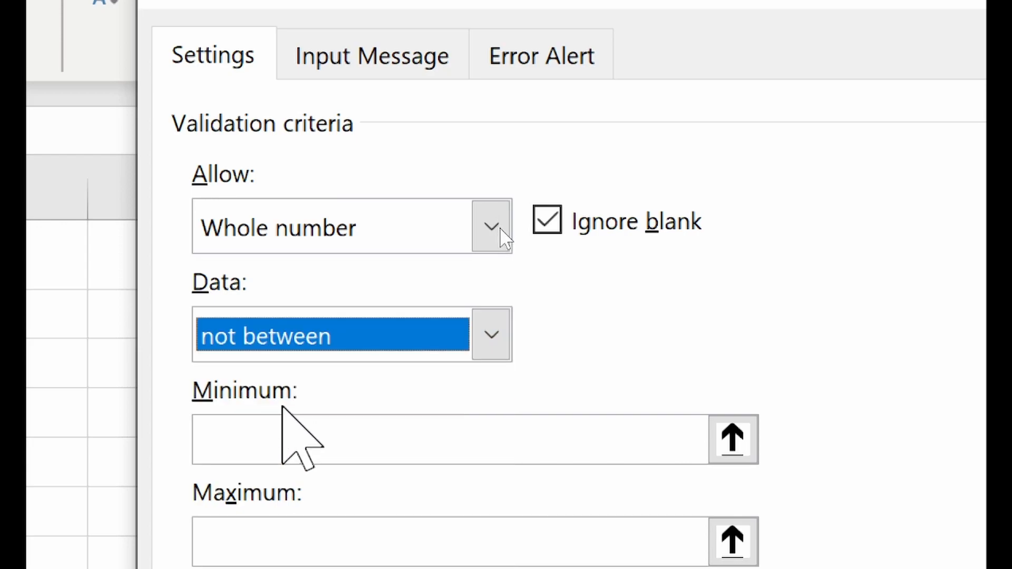
pyautogui.click(309, 334)
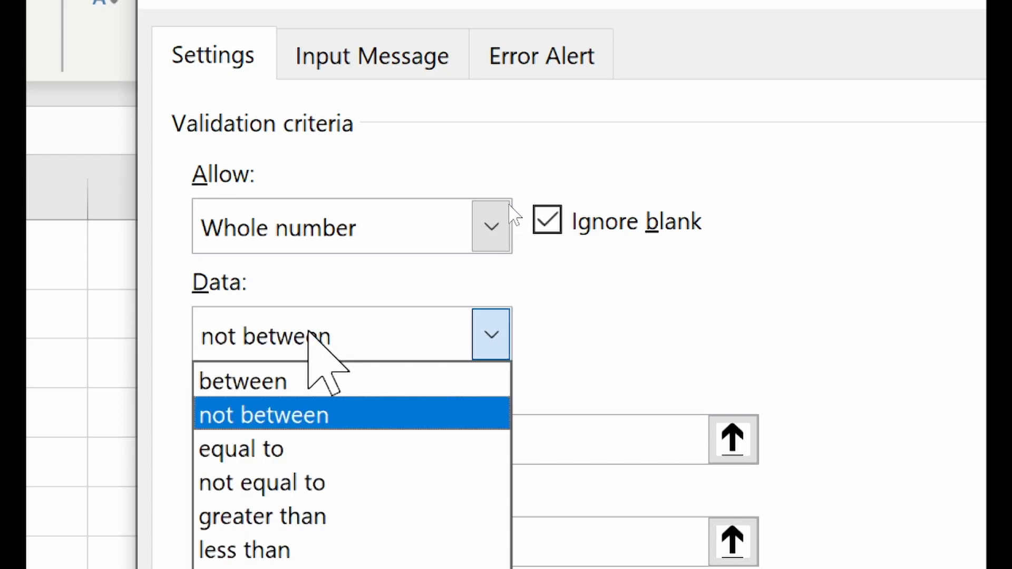
pyautogui.click(321, 449)
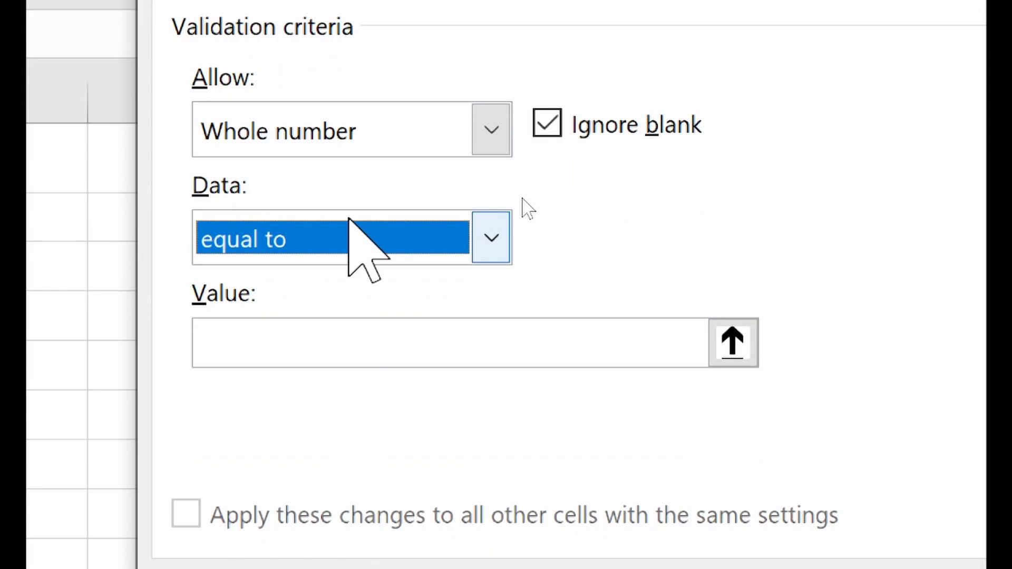
pyautogui.click(351, 343)
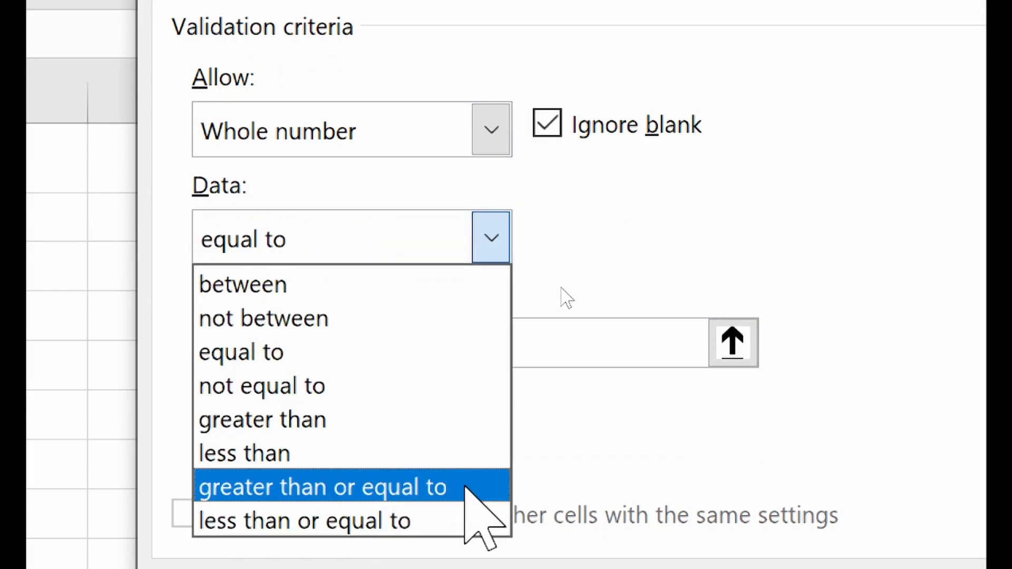
pyautogui.click(310, 289)
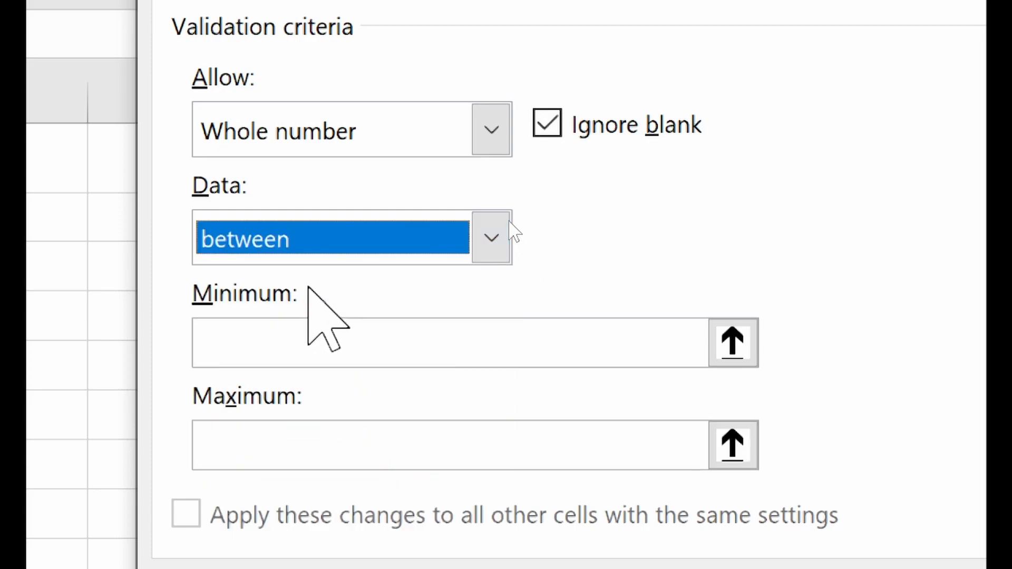
# - Set Minimum to 1 and Maximum to 5 and apply the rule
pyautogui.click(303, 333)
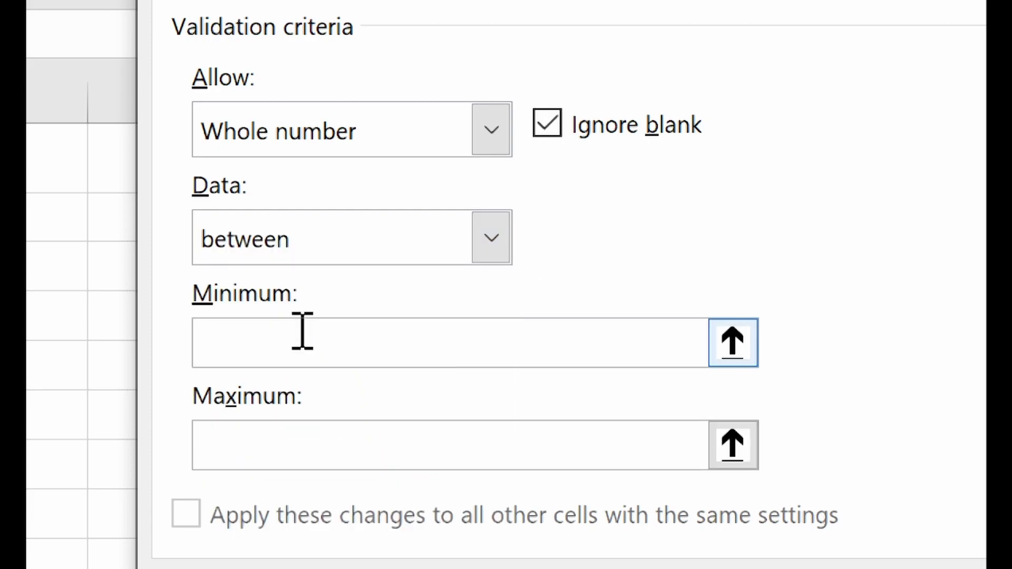
pyautogui.write('1')
pyautogui.click(291, 445)
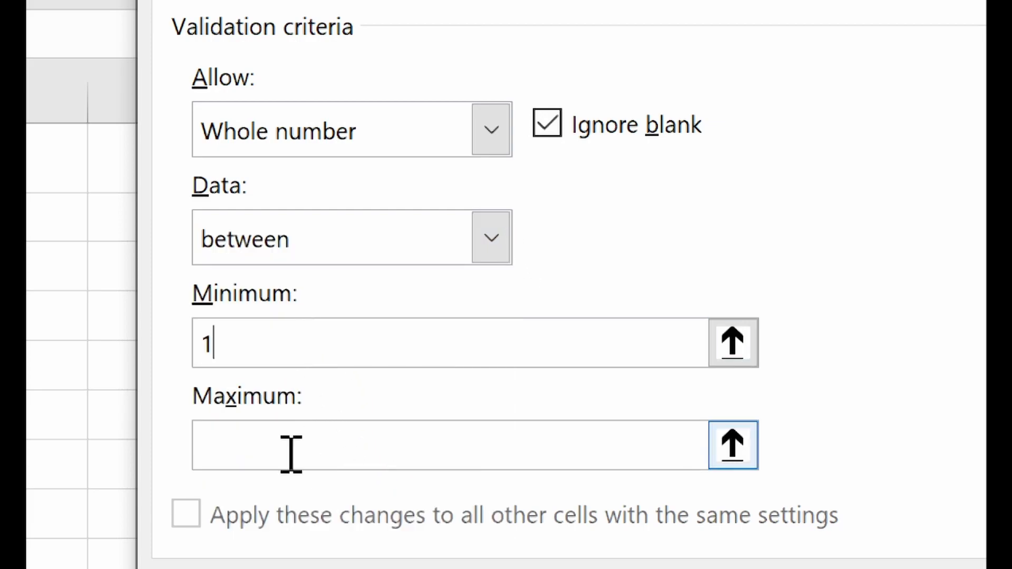
pyautogui.write('5')
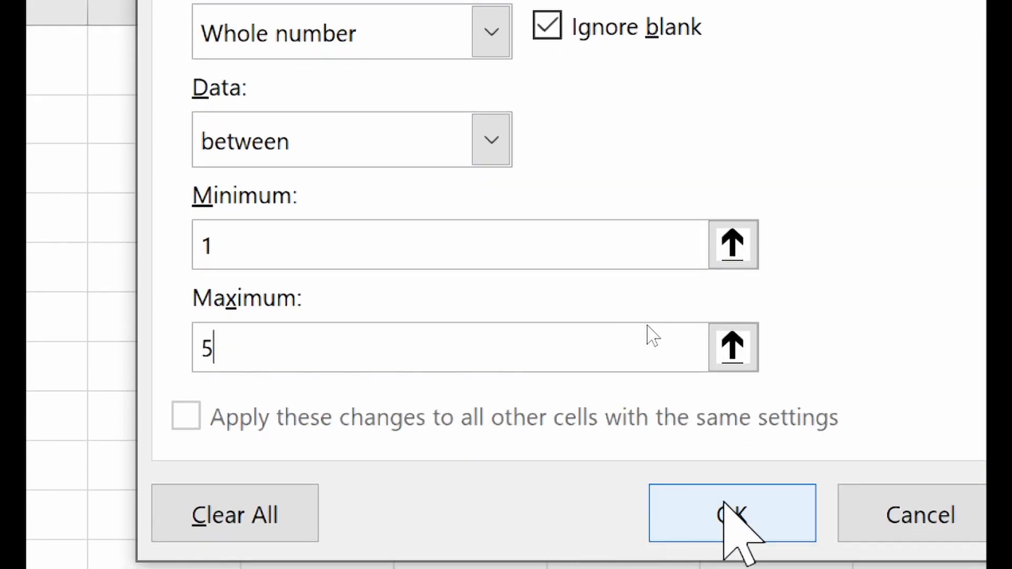
pyautogui.click(733, 519)
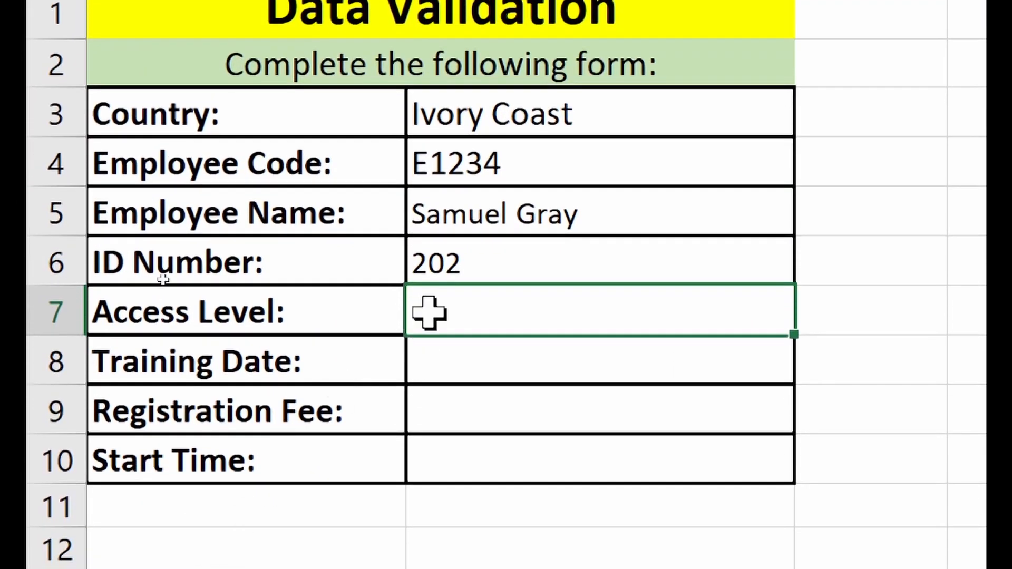
pyautogui.click(483, 350)
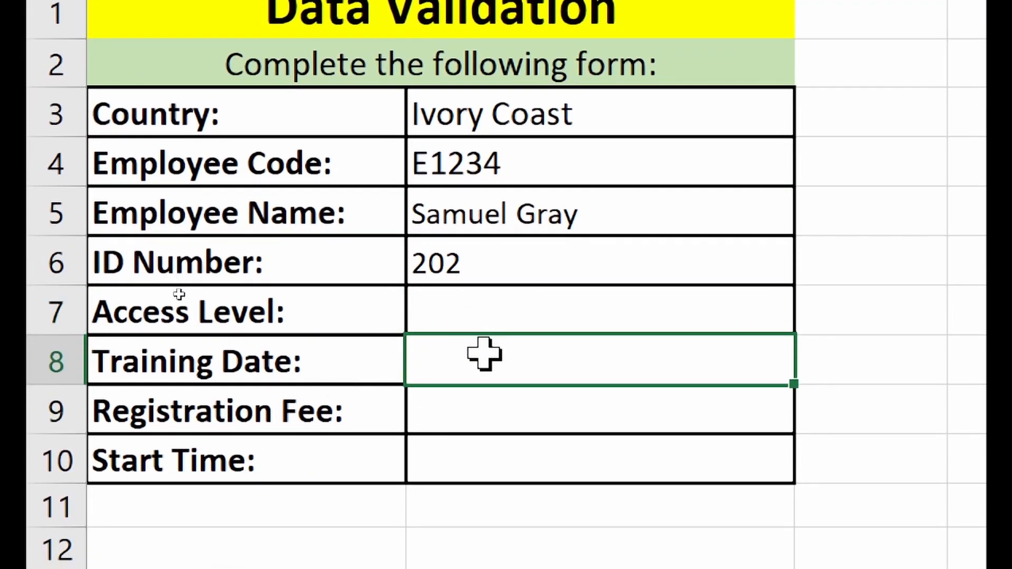
pyautogui.click(627, 298)
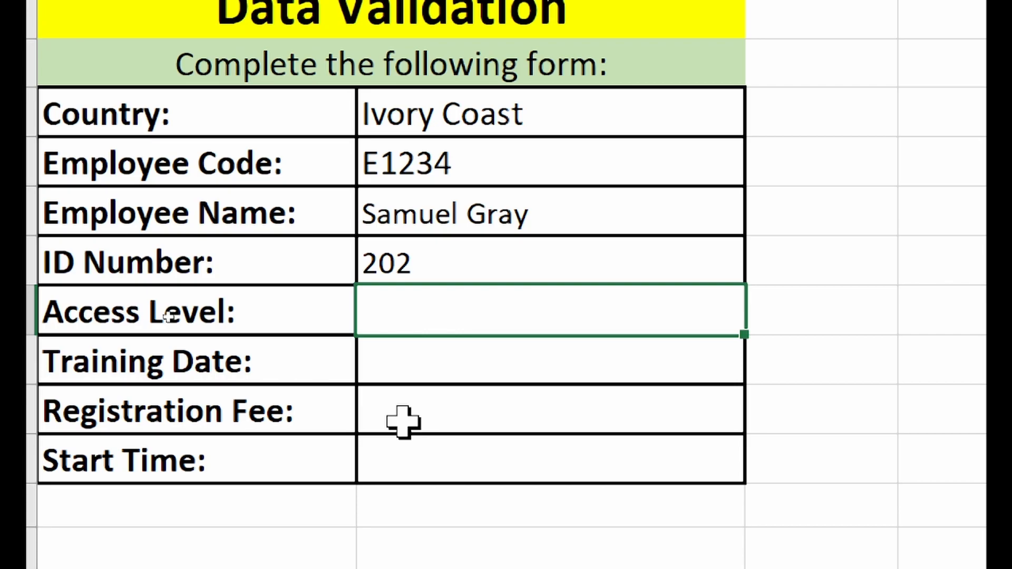
pyautogui.write('7')
pyautogui.press('Return')
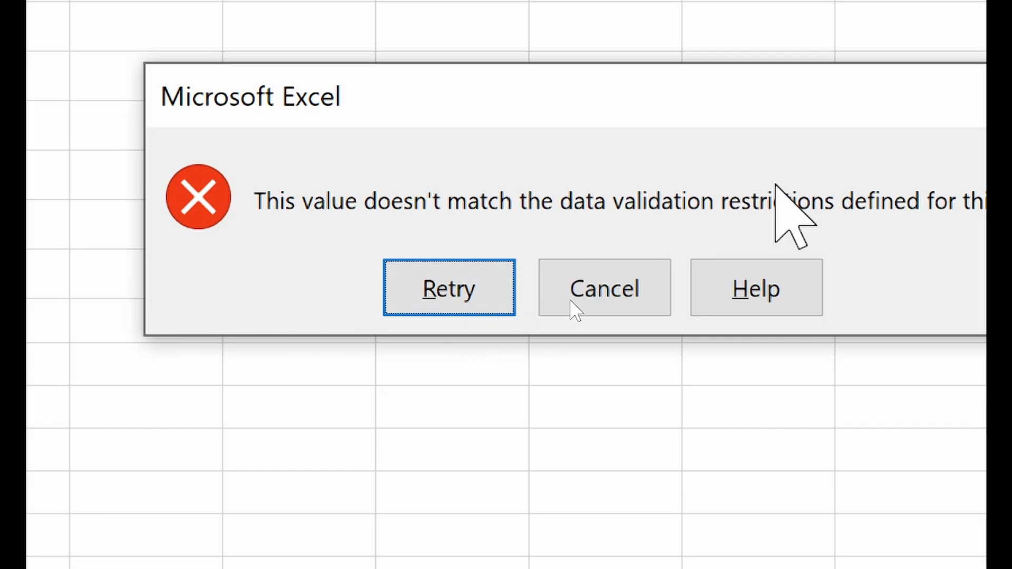
pyautogui.click(655, 284)
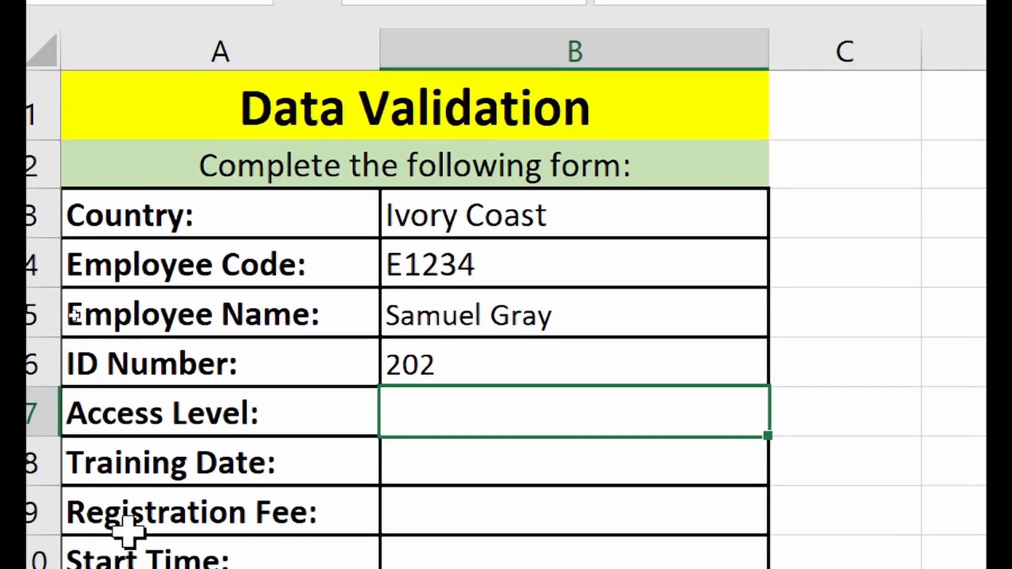
pyautogui.write('0')
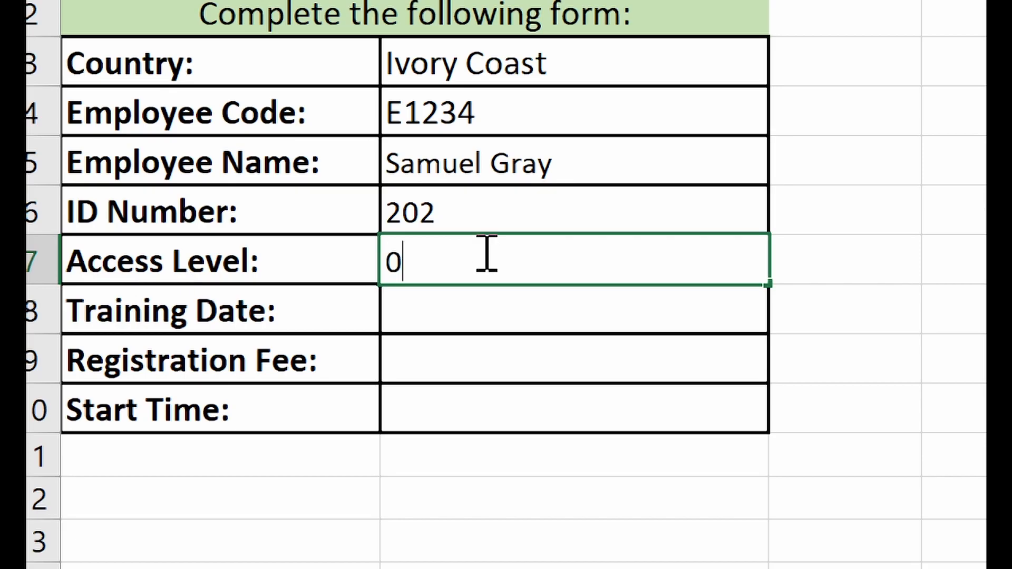
pyautogui.press('Return')
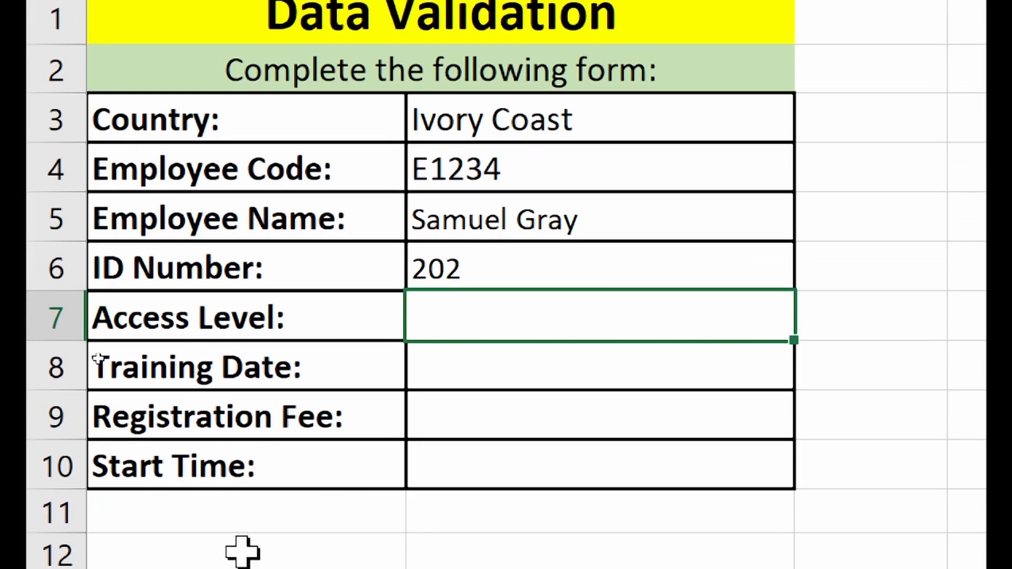
pyautogui.write('90')
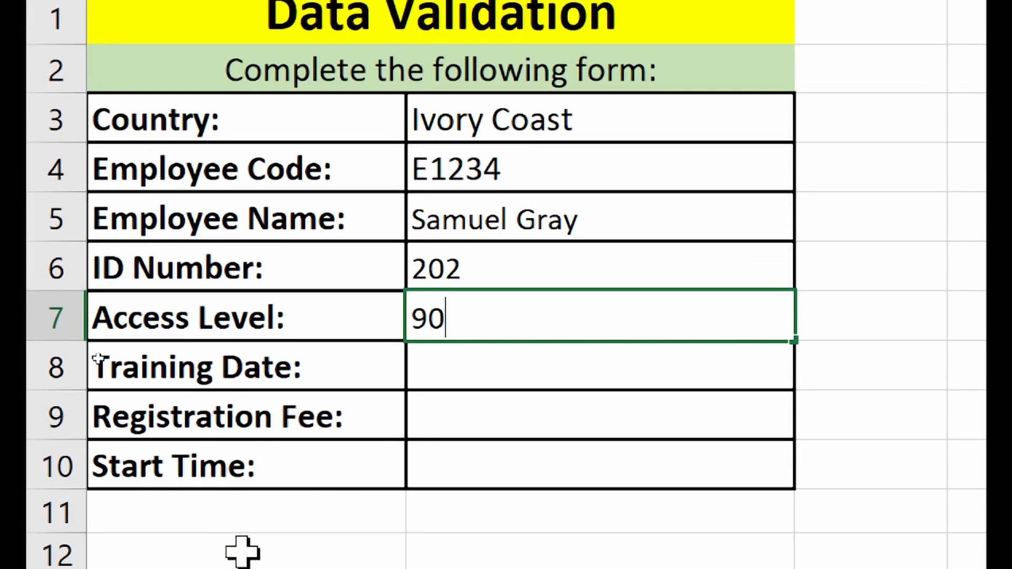
pyautogui.press('Return')
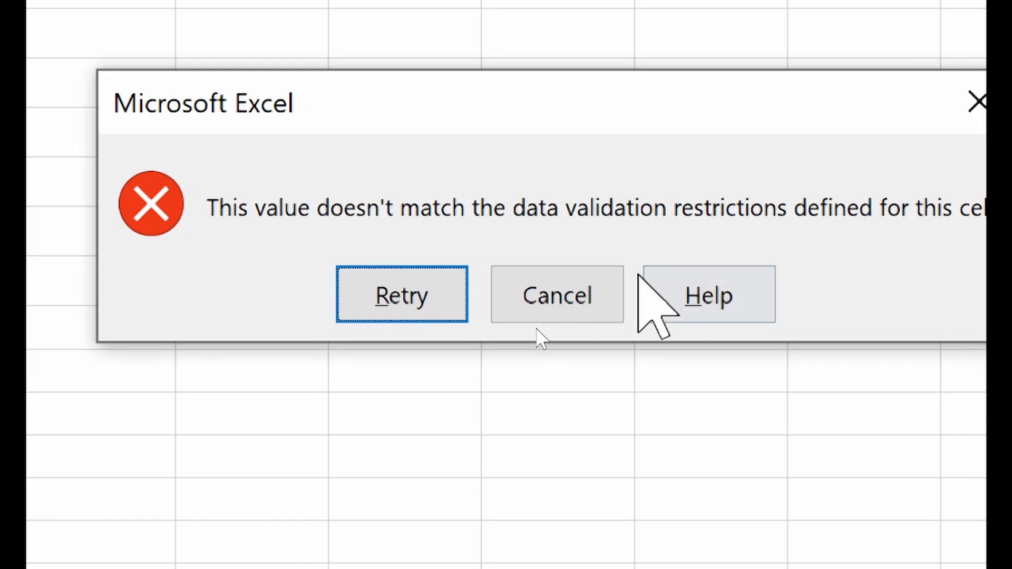
pyautogui.click(590, 300)
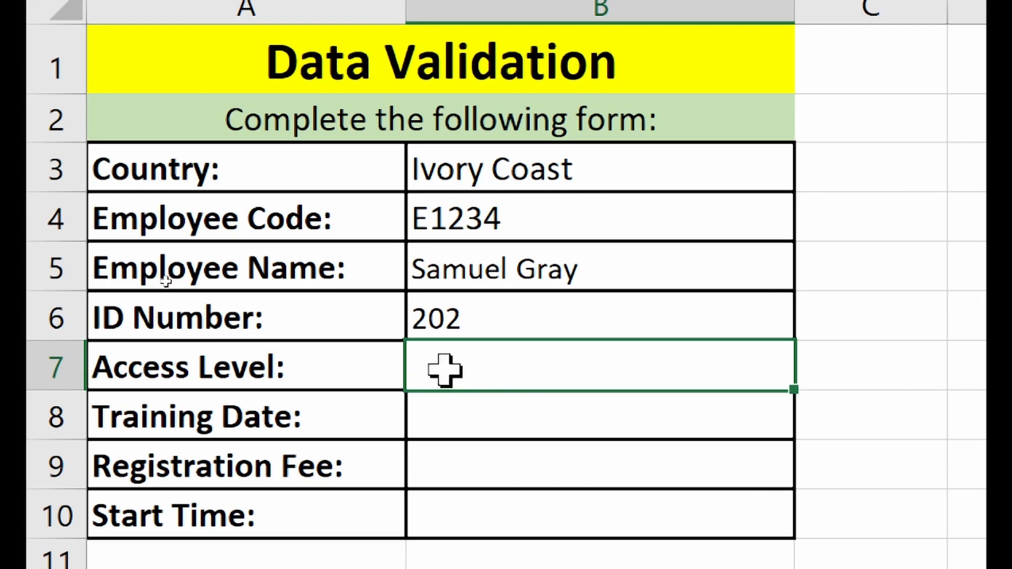
pyautogui.write('78')
pyautogui.press('Return')
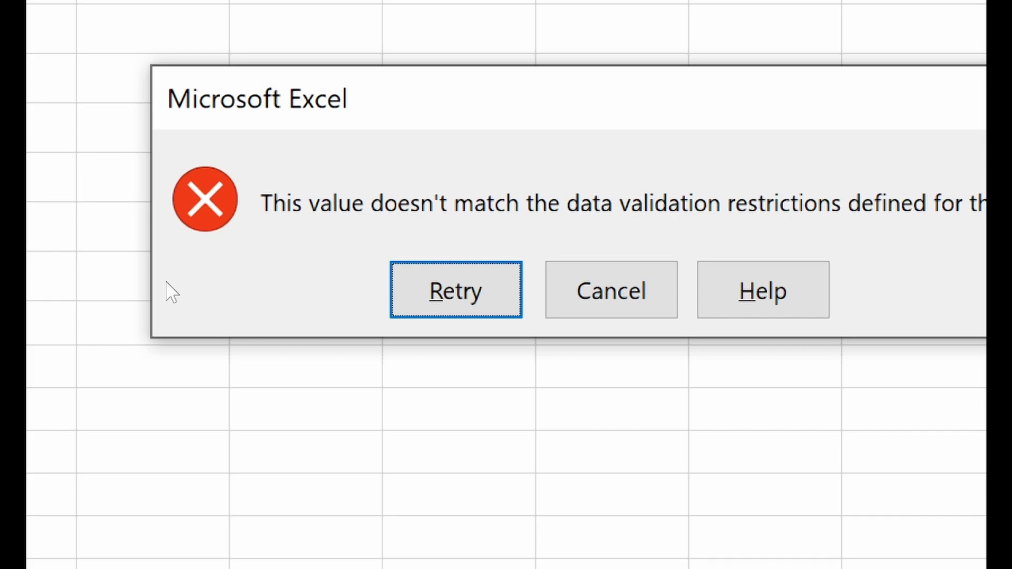
pyautogui.click(607, 299)
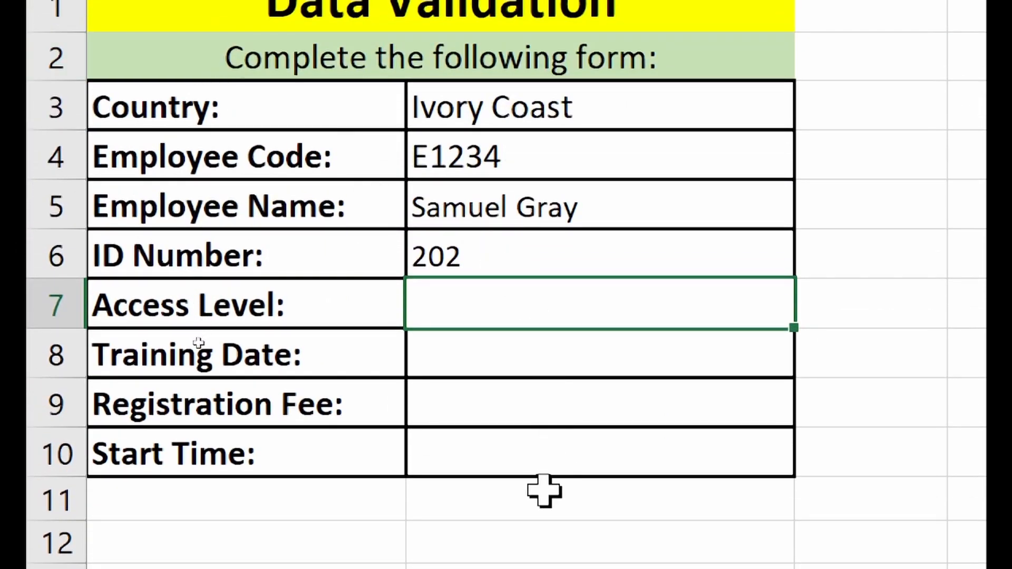
# - Enter 3 in Access Level cell B7 and left-align it
pyautogui.write('3')
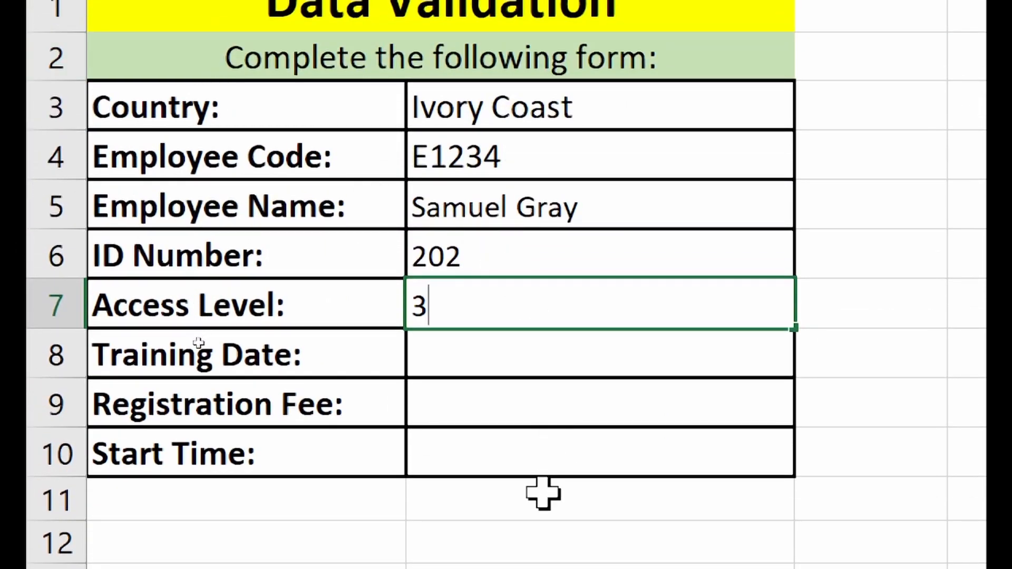
pyautogui.press('Return')
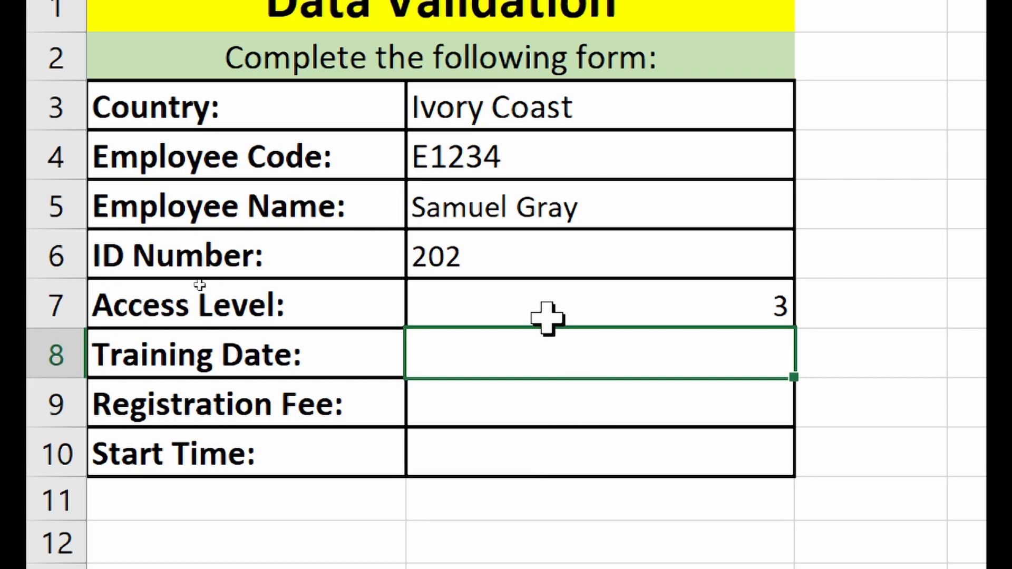
pyautogui.click(528, 294)
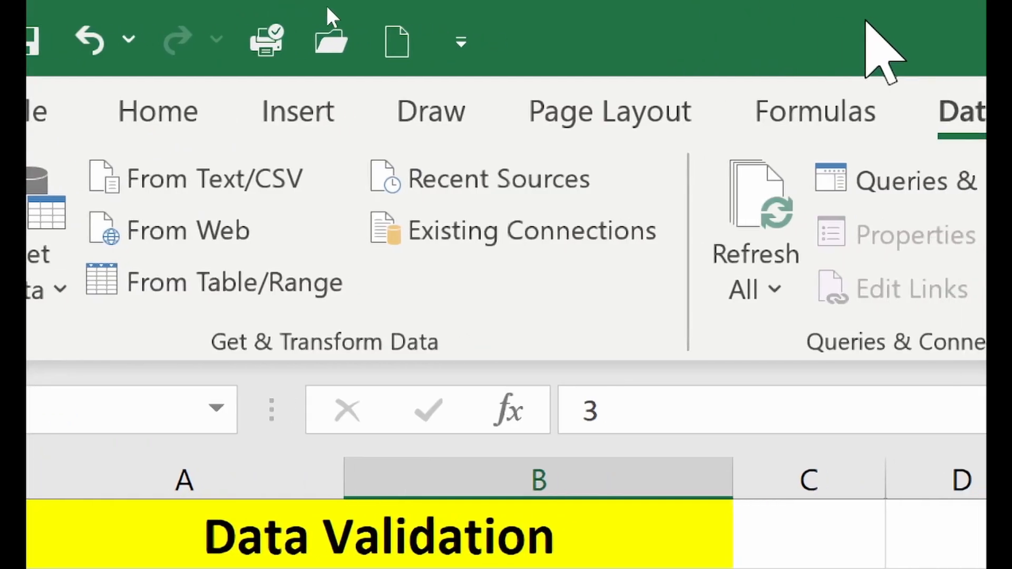
pyautogui.click(206, 123)
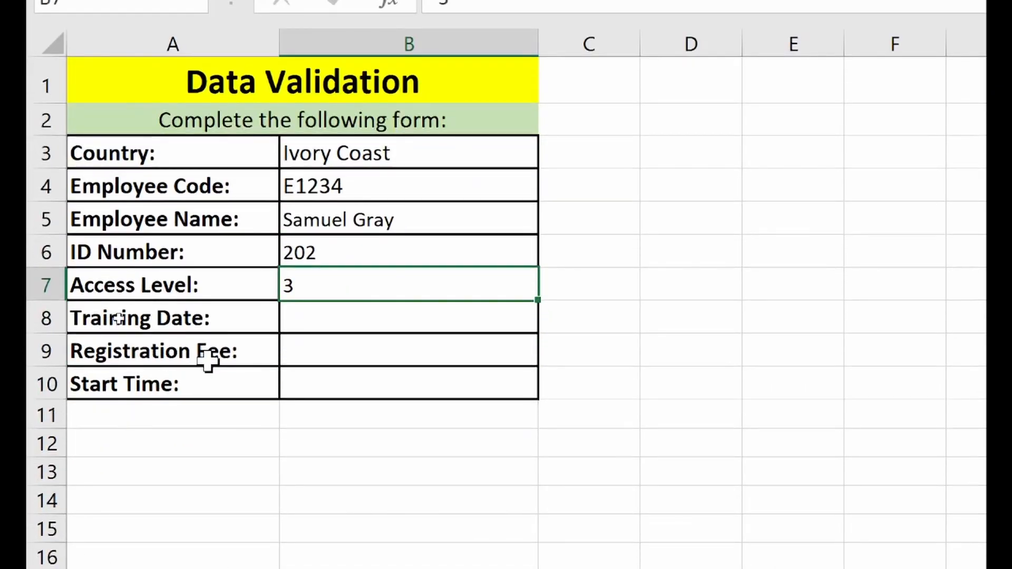
pyautogui.click(287, 316)
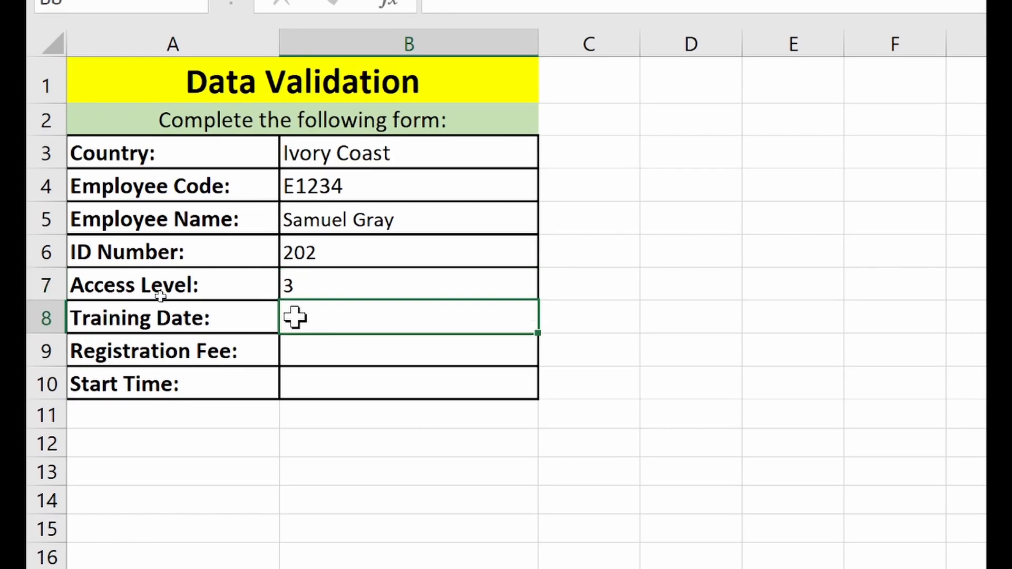
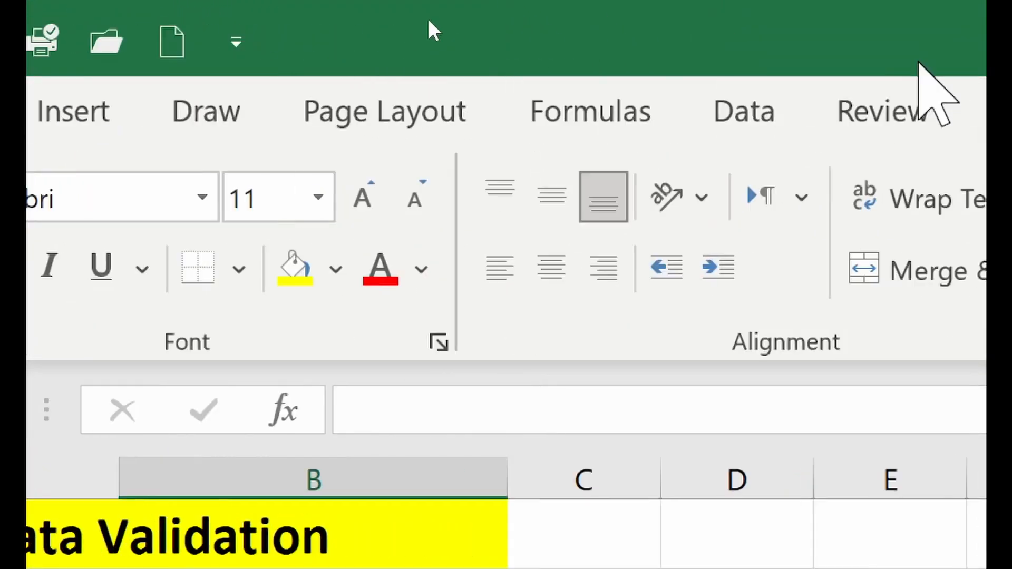
# - Open Data Validation for the Training Date cell and allow Date
pyautogui.click(743, 112)
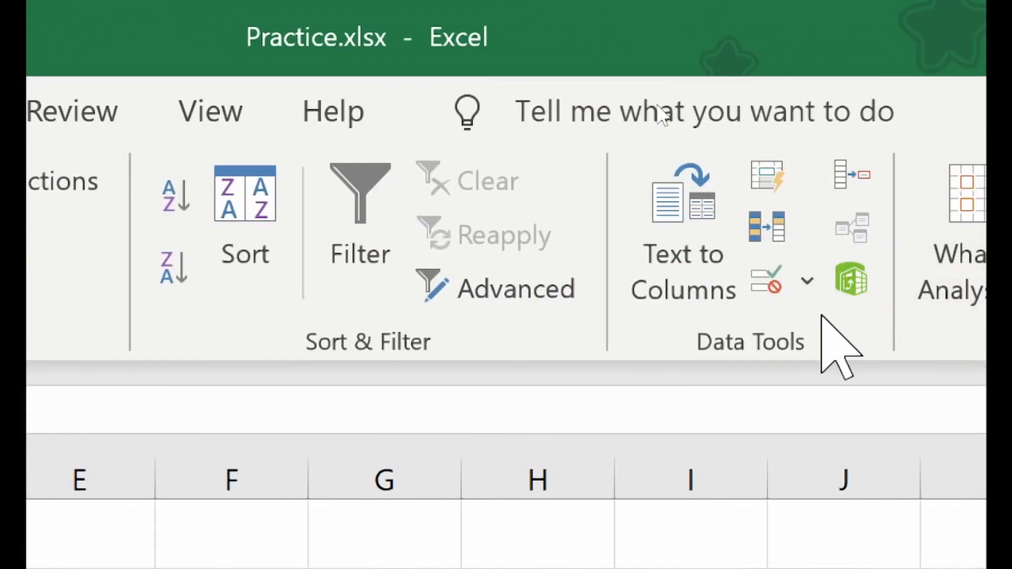
pyautogui.click(769, 280)
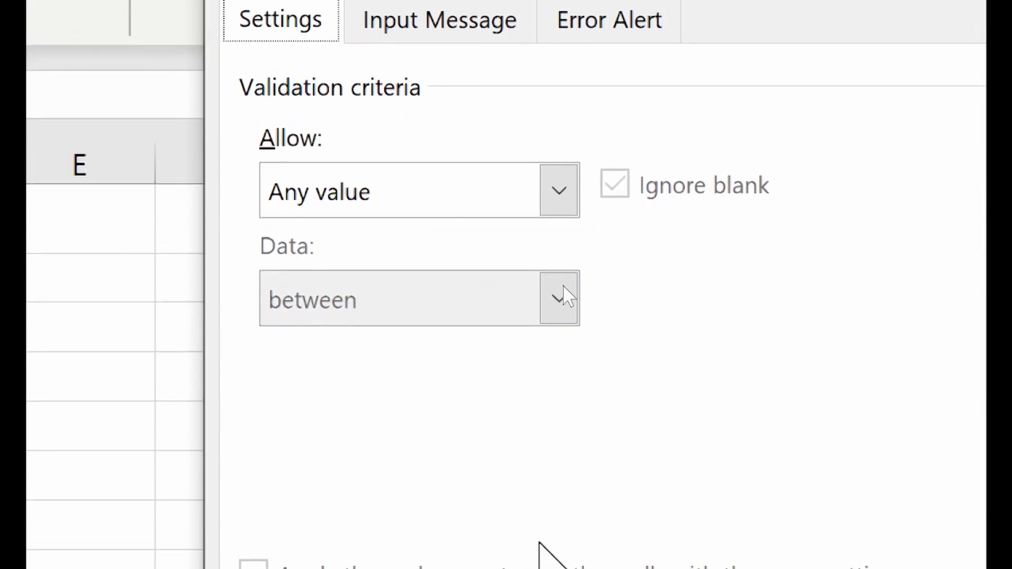
pyautogui.click(528, 228)
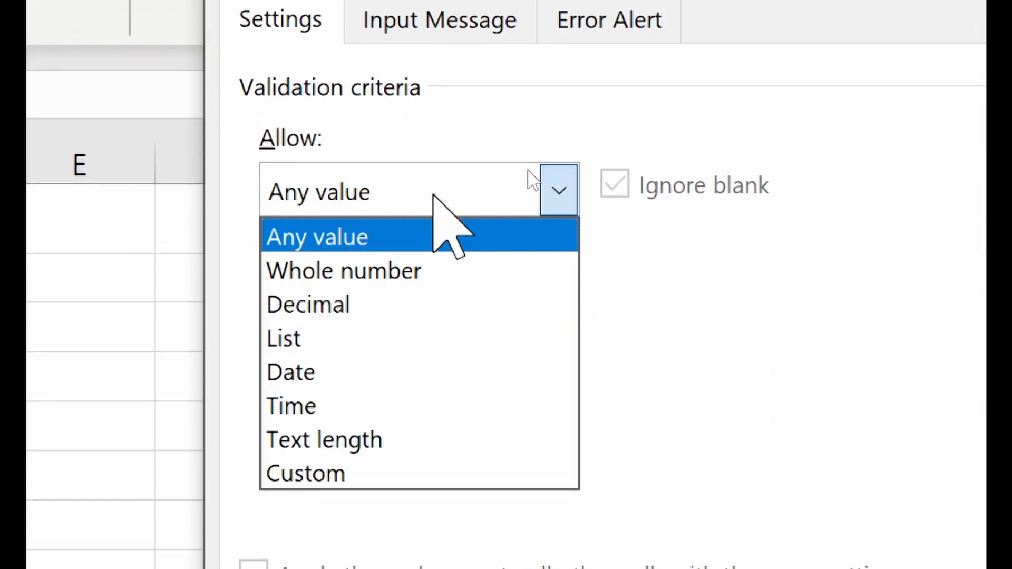
pyautogui.click(346, 374)
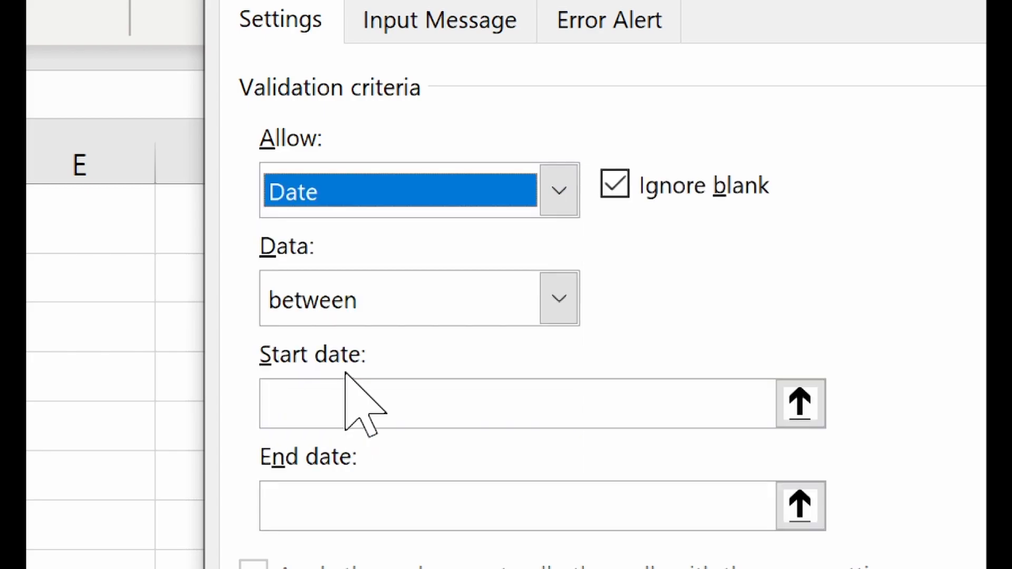
# - Choose the 'greater than or equal to' condition and enter =today() as the Start date
pyautogui.click(387, 227)
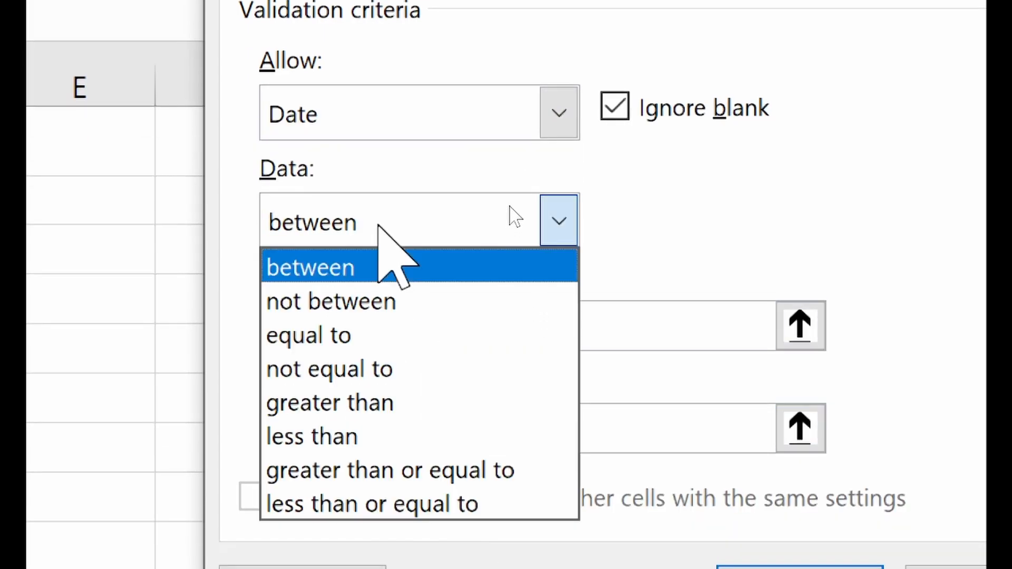
pyautogui.click(403, 298)
pyautogui.click(396, 216)
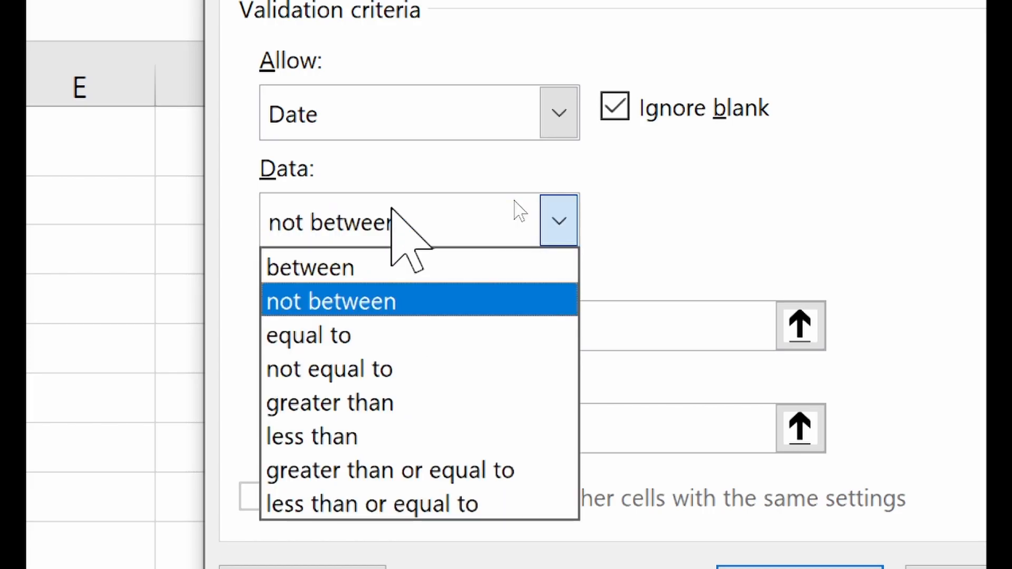
pyautogui.click(367, 338)
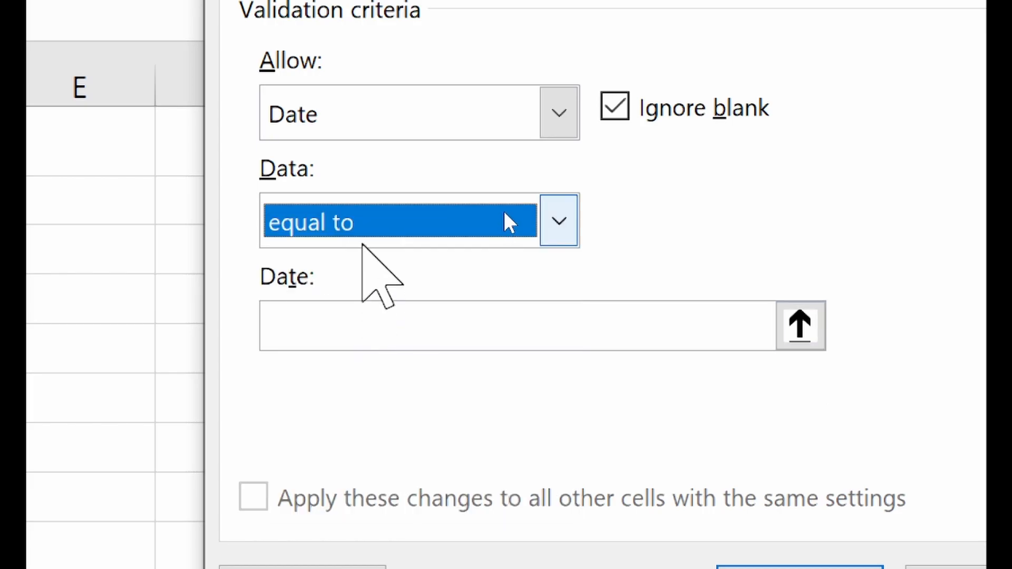
pyautogui.click(365, 239)
pyautogui.click(377, 369)
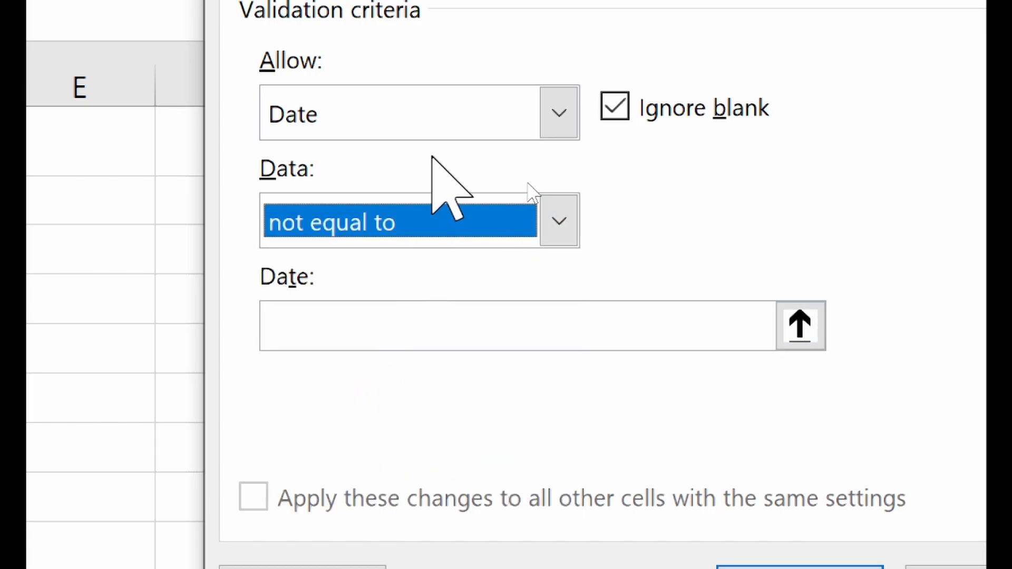
pyautogui.click(427, 226)
pyautogui.click(409, 405)
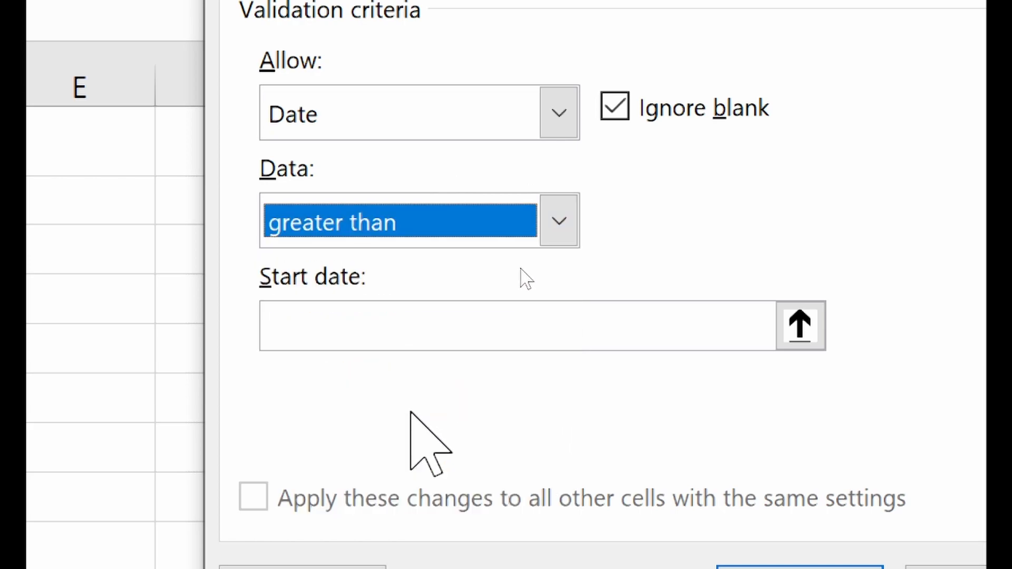
pyautogui.click(398, 238)
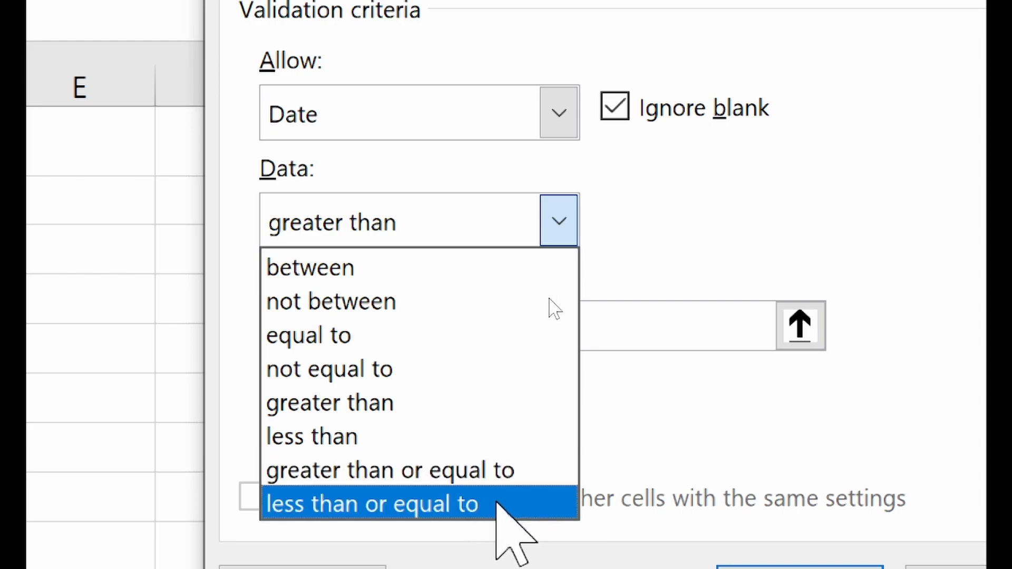
pyautogui.click(474, 474)
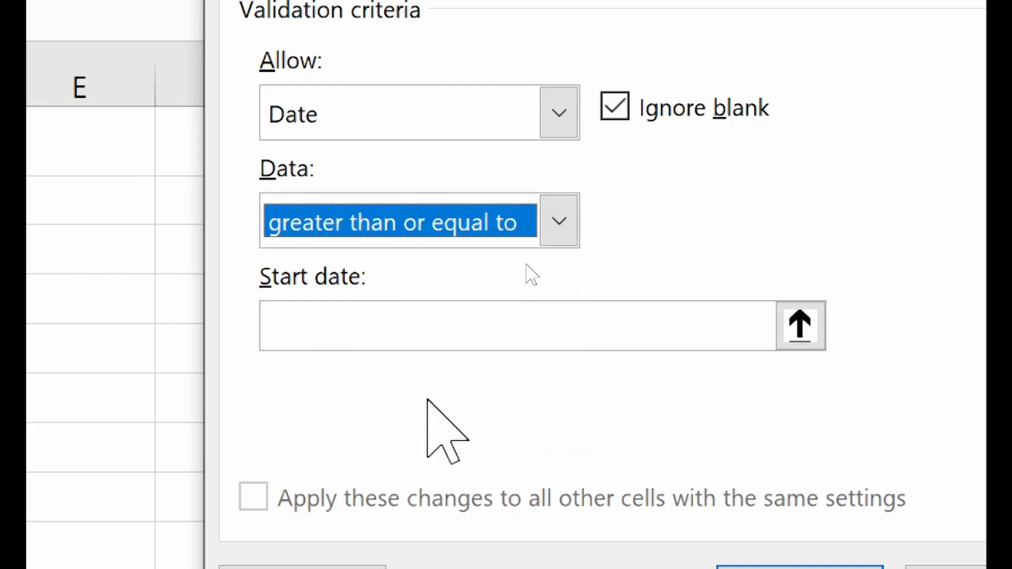
pyautogui.click(388, 326)
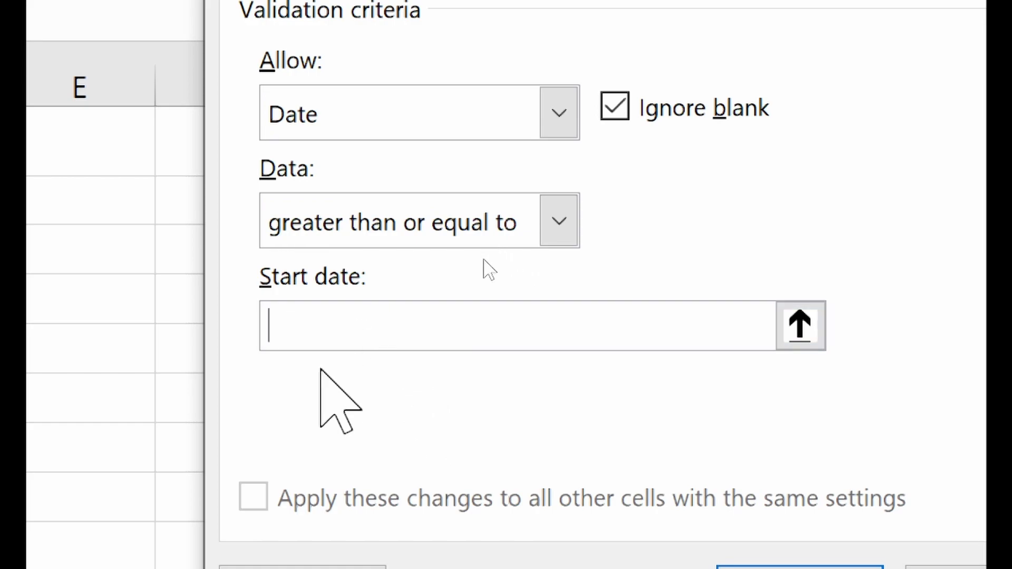
pyautogui.write('=')
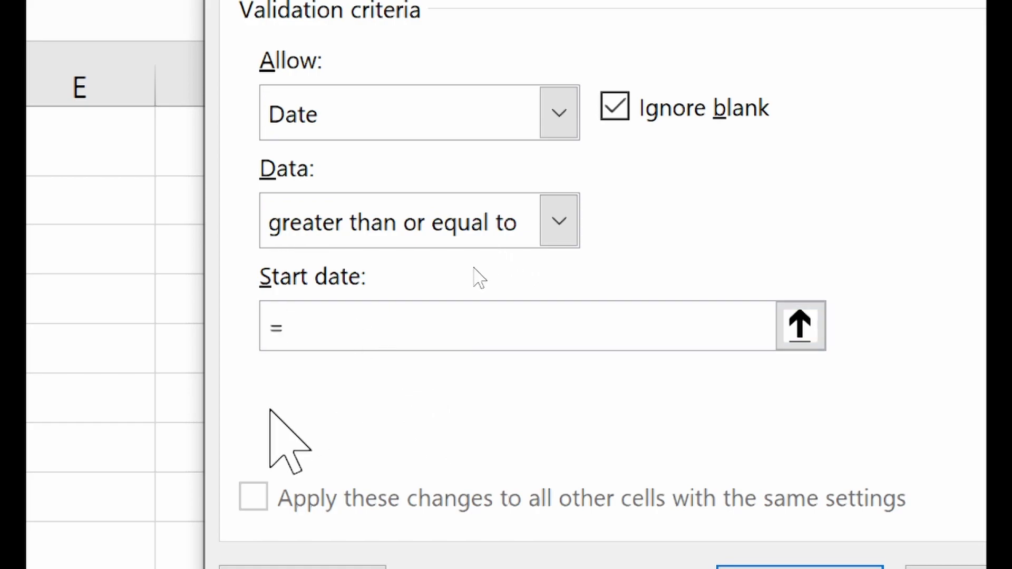
pyautogui.write('today')
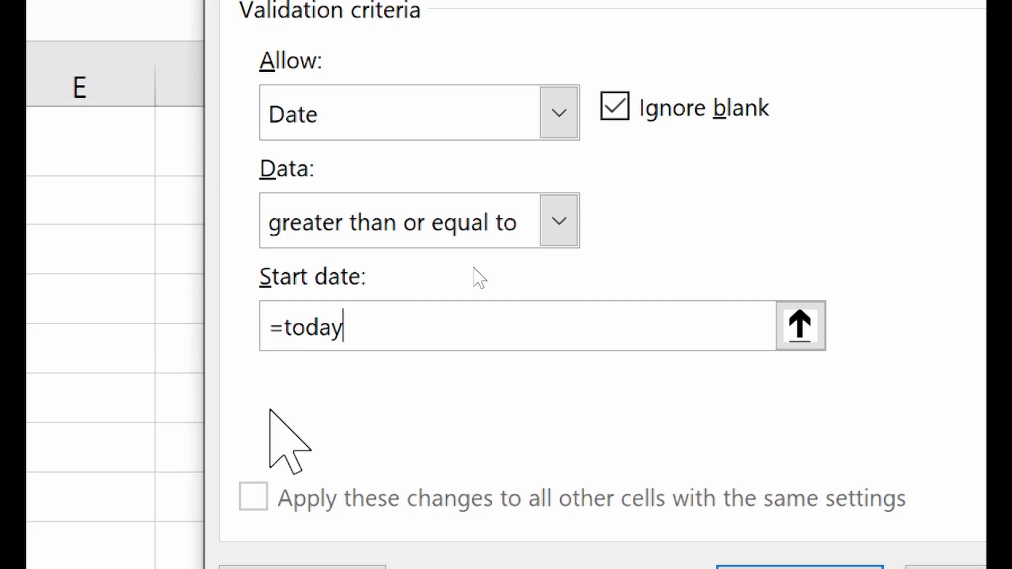
pyautogui.write('()')
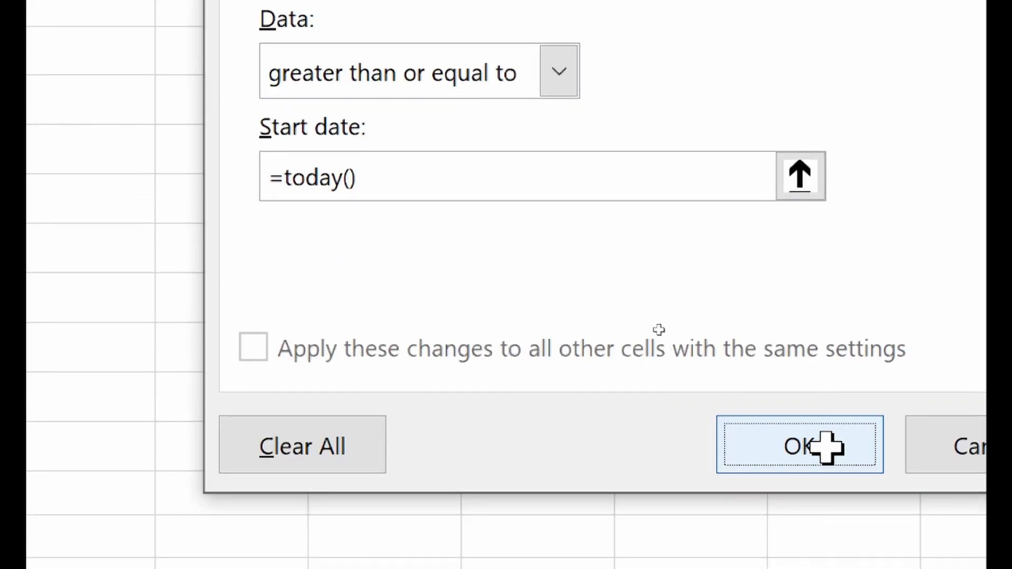
# - Apply the date rule, then enter 23/10/2021 and 25/10/2021 in Training Date
pyautogui.click(825, 448)
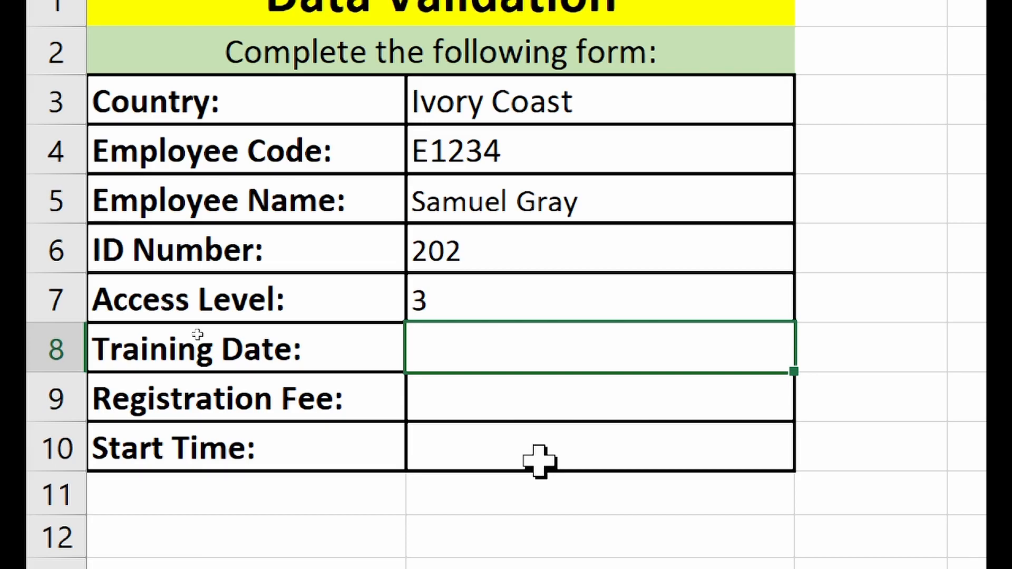
pyautogui.write('23/')
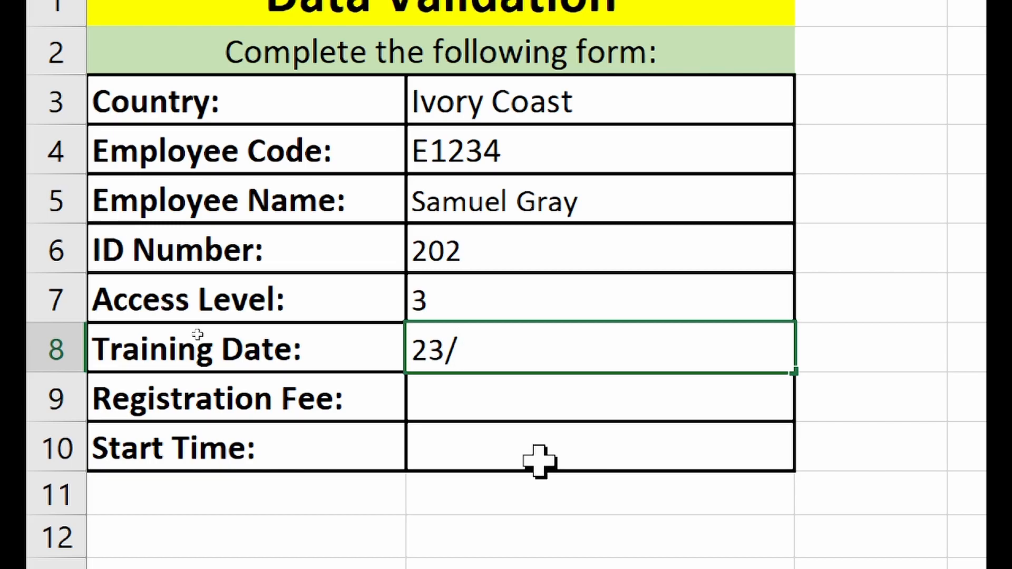
pyautogui.write('10/2021')
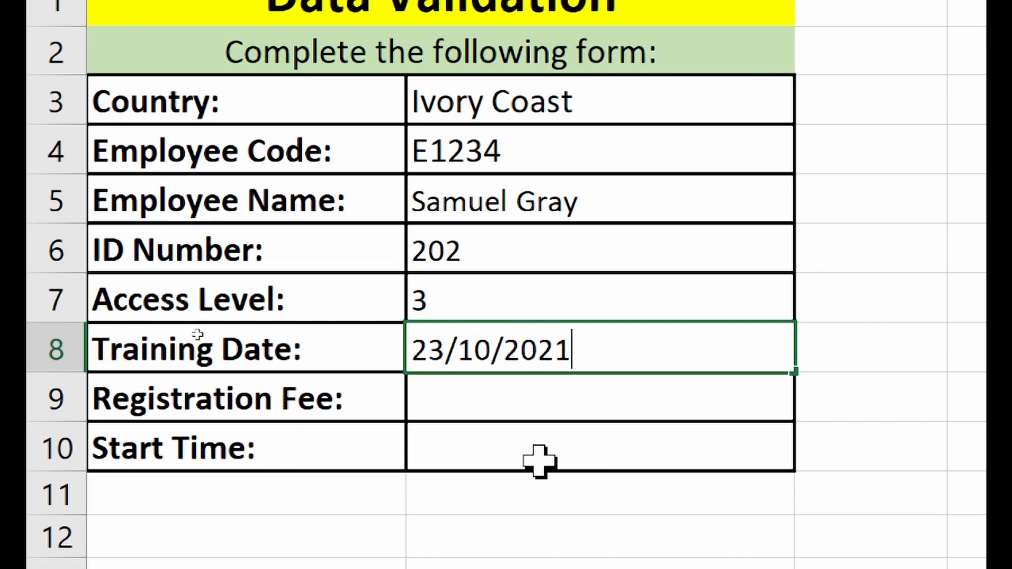
pyautogui.press('Return')
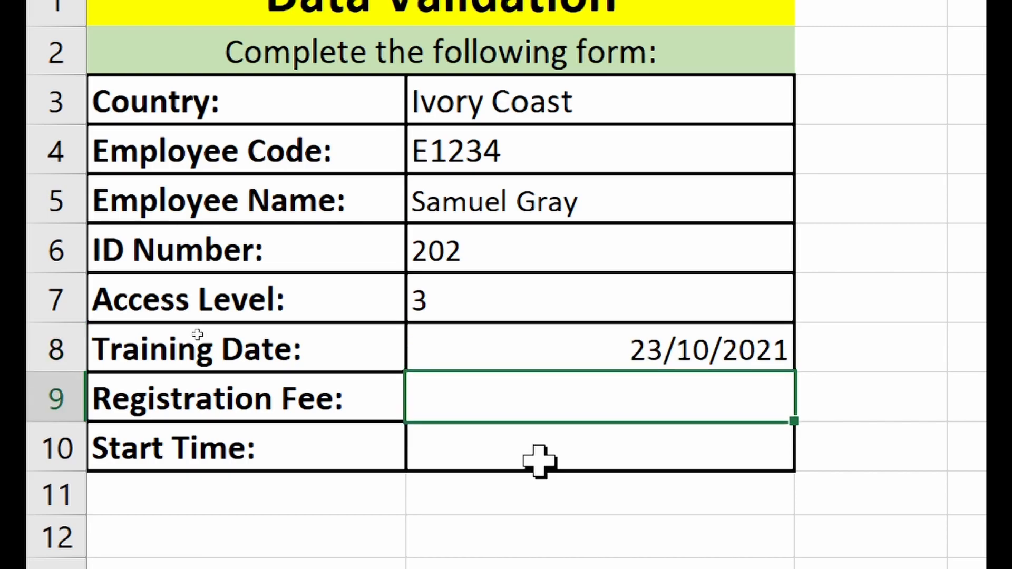
pyautogui.click(644, 346)
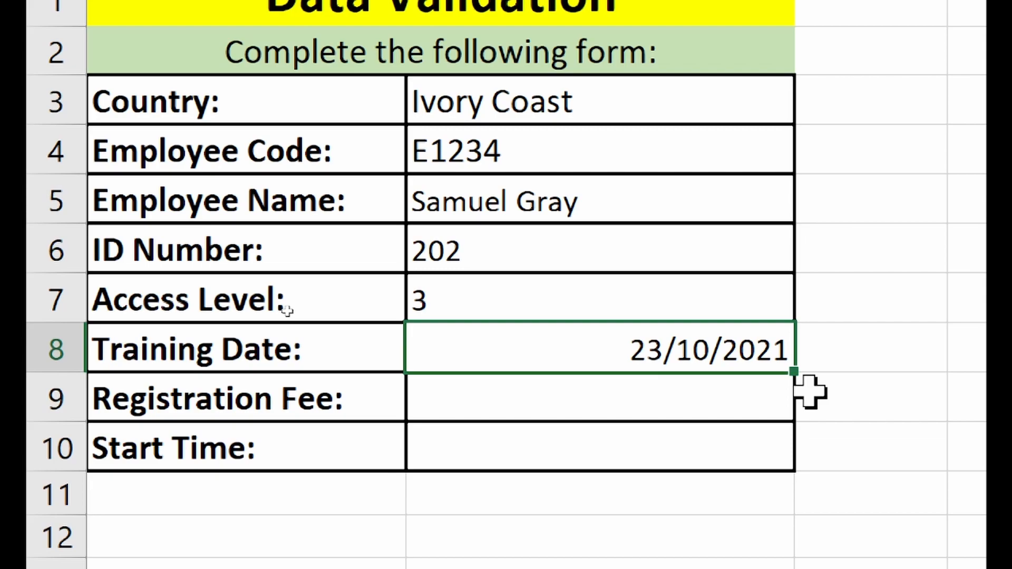
pyautogui.write('25/10/20')
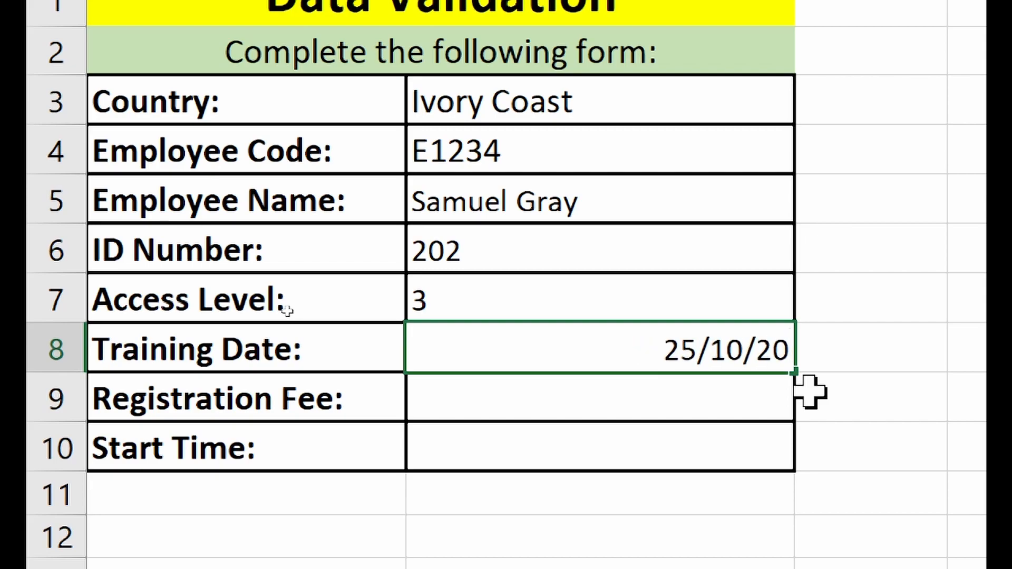
pyautogui.write('21')
pyautogui.press('Return')
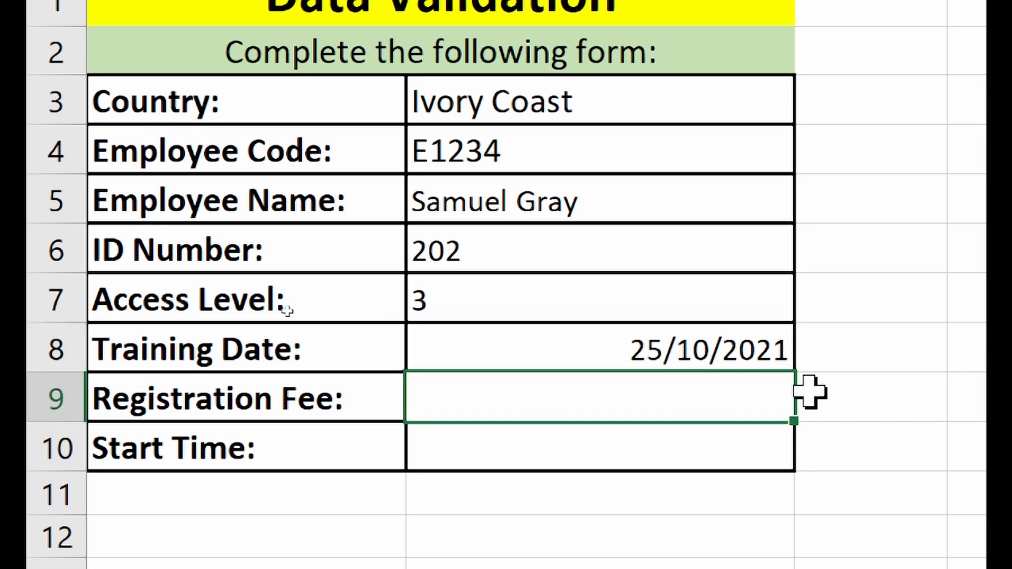
# - Enter 18/10/2021 in Training Date to trigger the validation error
pyautogui.click(752, 351)
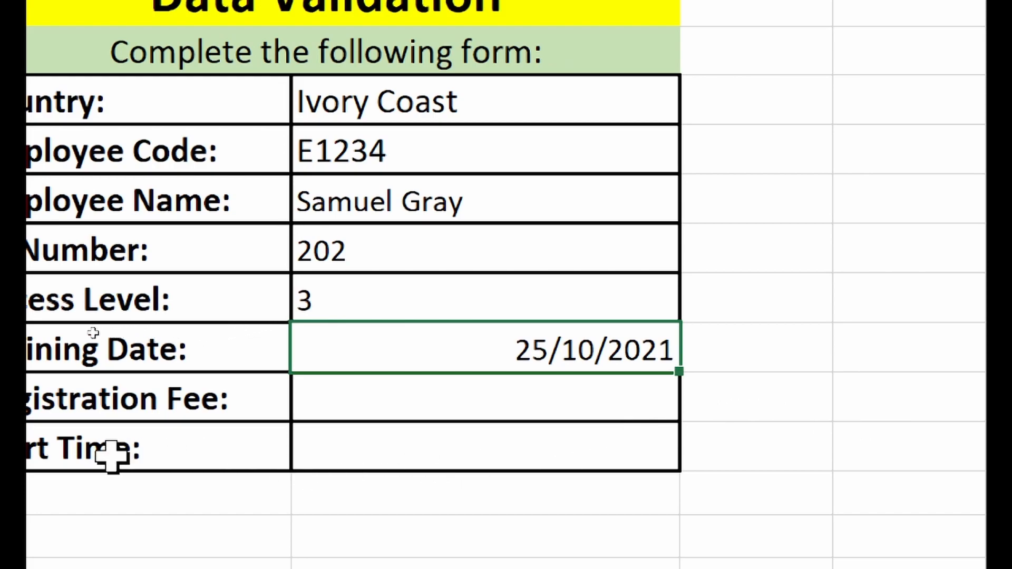
pyautogui.write('18/10/2021')
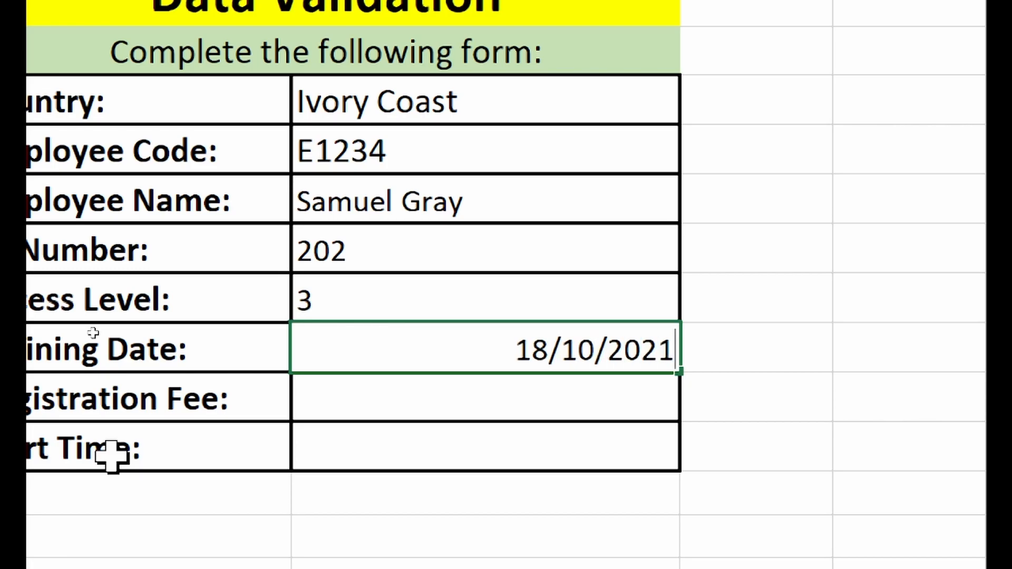
pyautogui.press('Return')
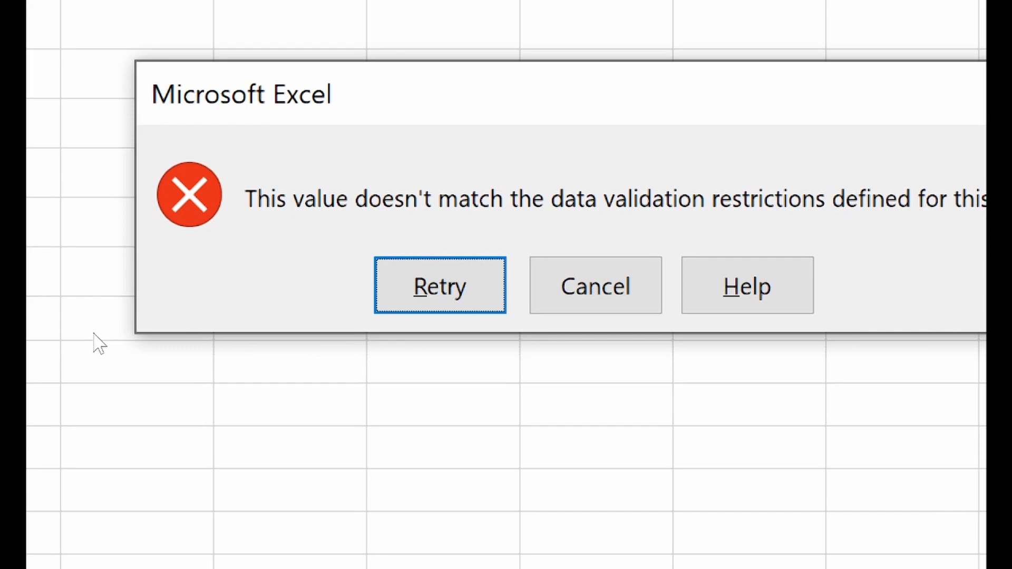
# - Cancel the error for 18/10/2021 so Training Date stays 25/10/2021
pyautogui.press('Escape')
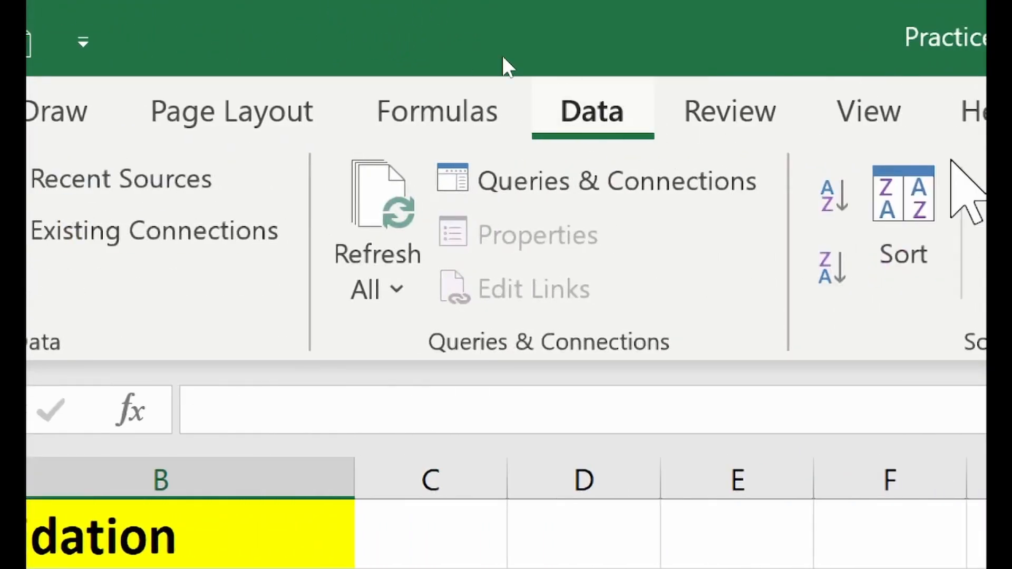
# - Create a Data Validation rule allowing Decimal values greater than a minimum of 50
pyautogui.click(833, 277)
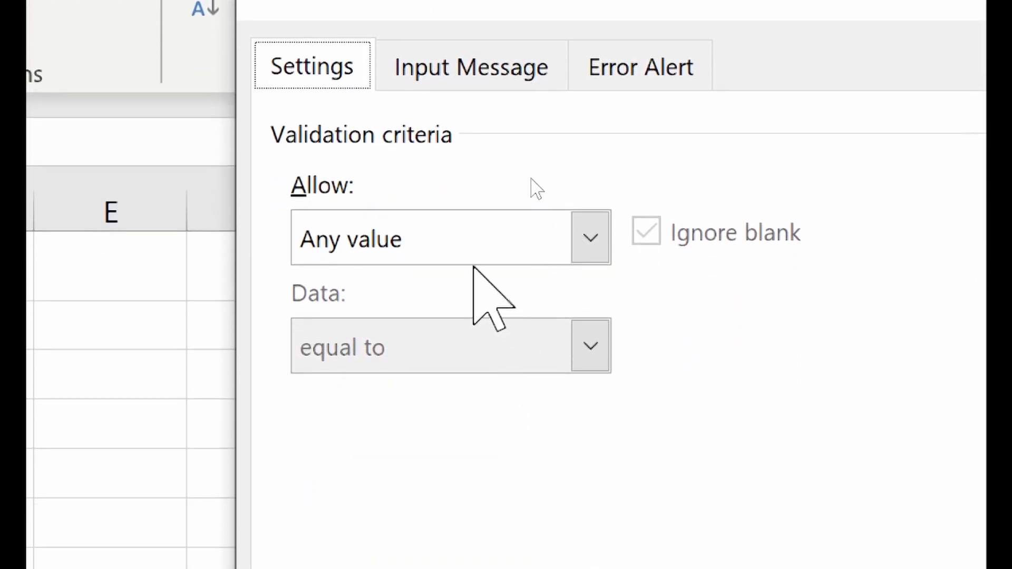
pyautogui.click(470, 487)
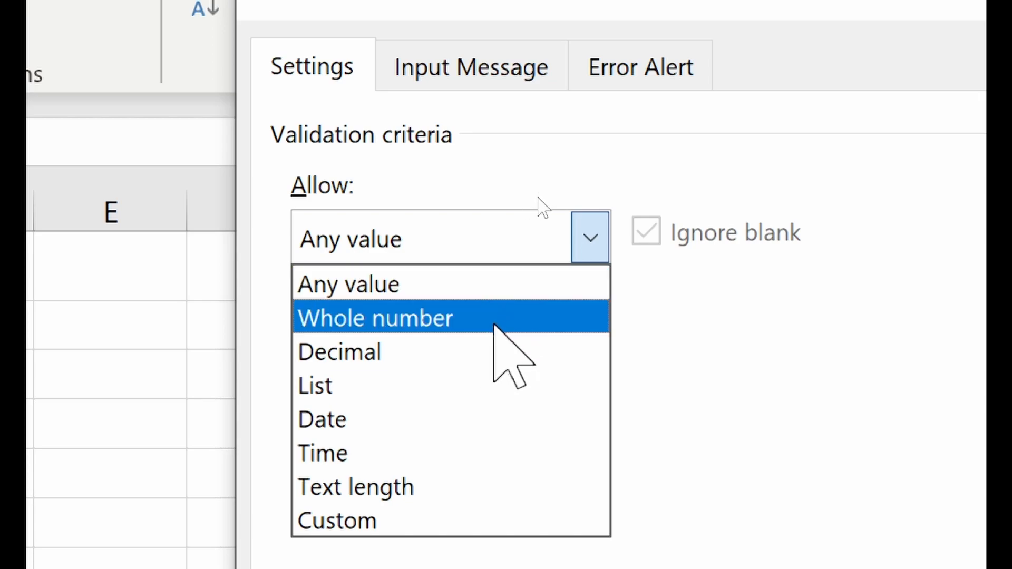
pyautogui.click(442, 357)
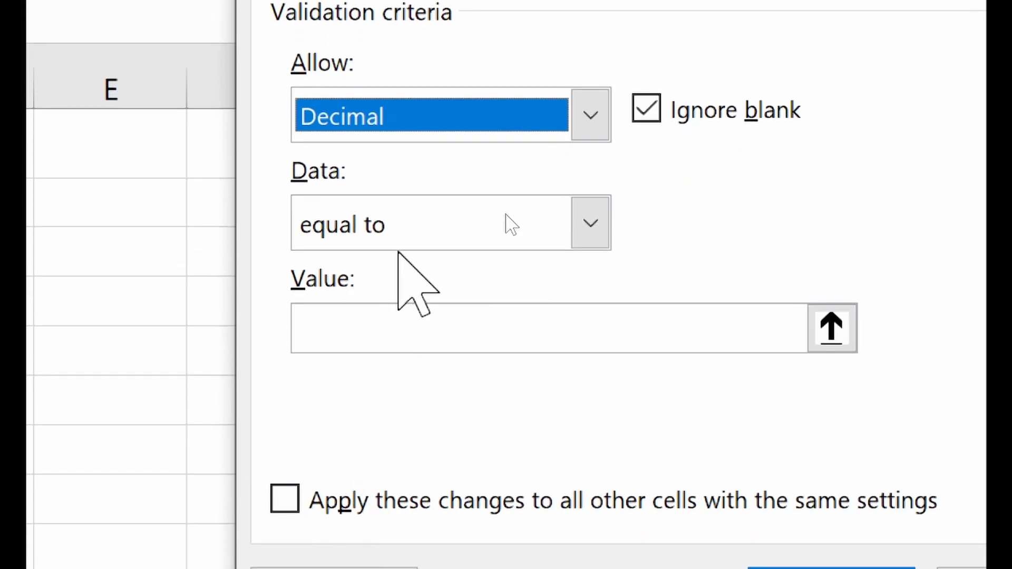
pyautogui.click(508, 207)
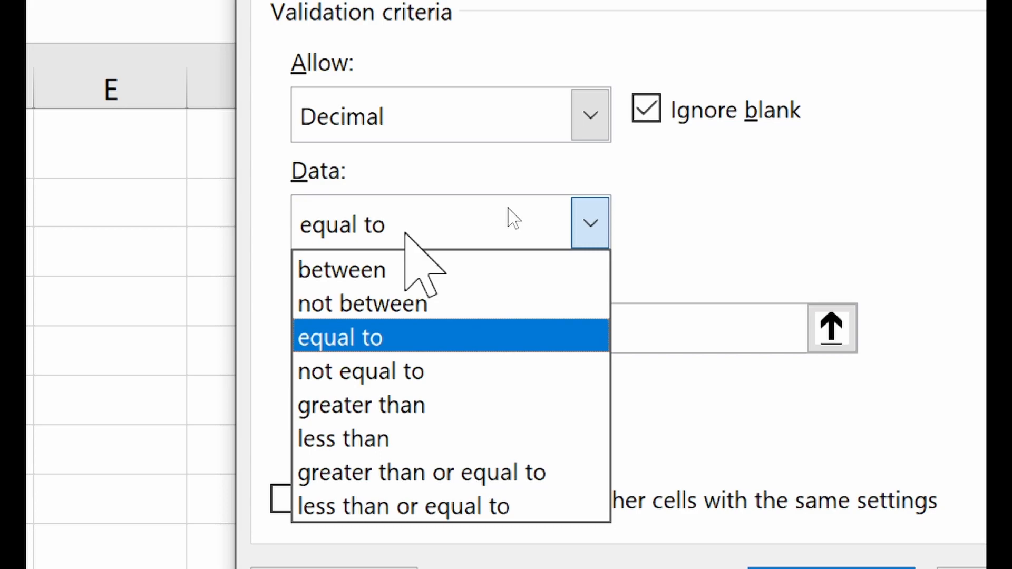
pyautogui.click(424, 404)
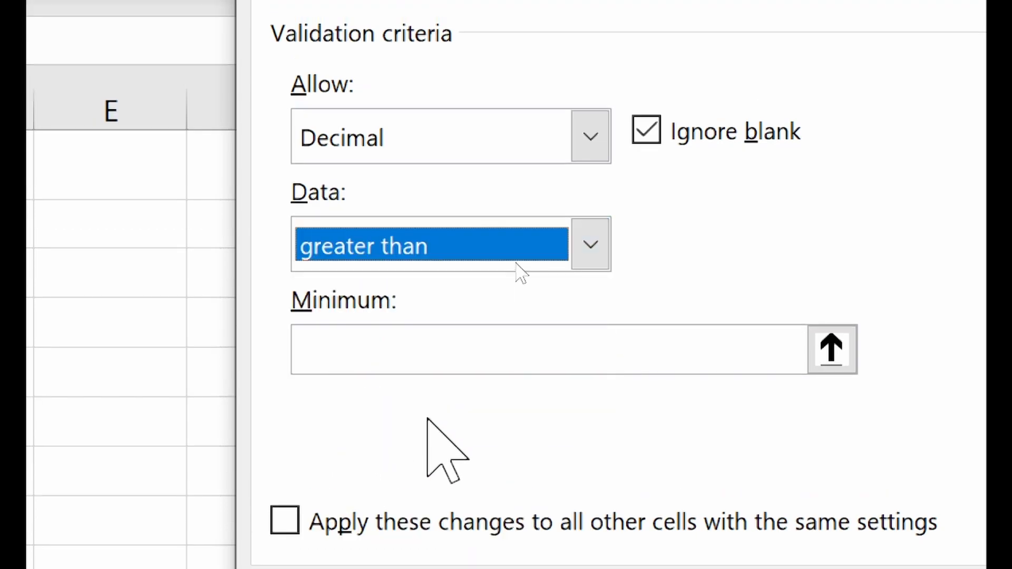
pyautogui.click(415, 350)
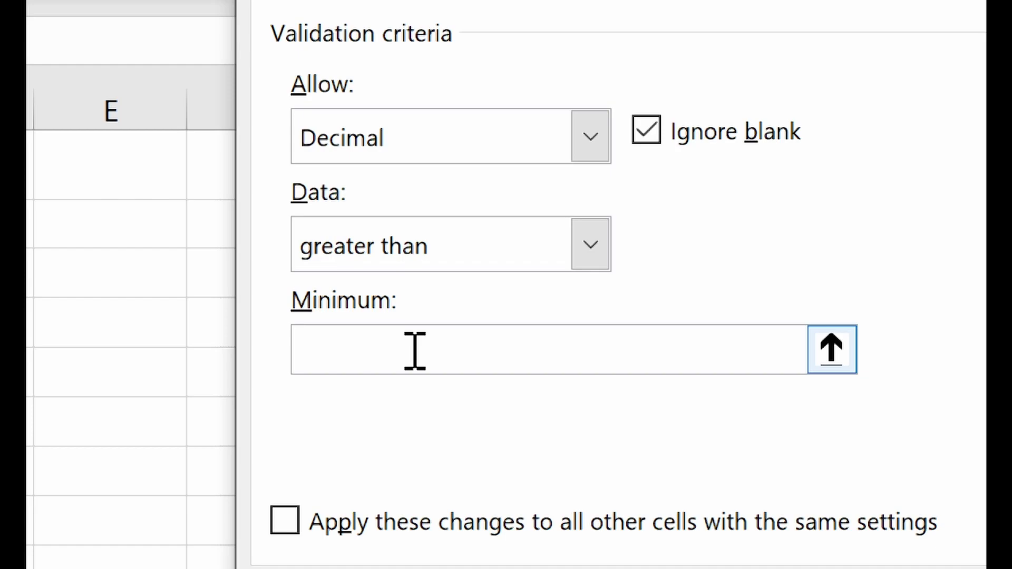
pyautogui.write('50')
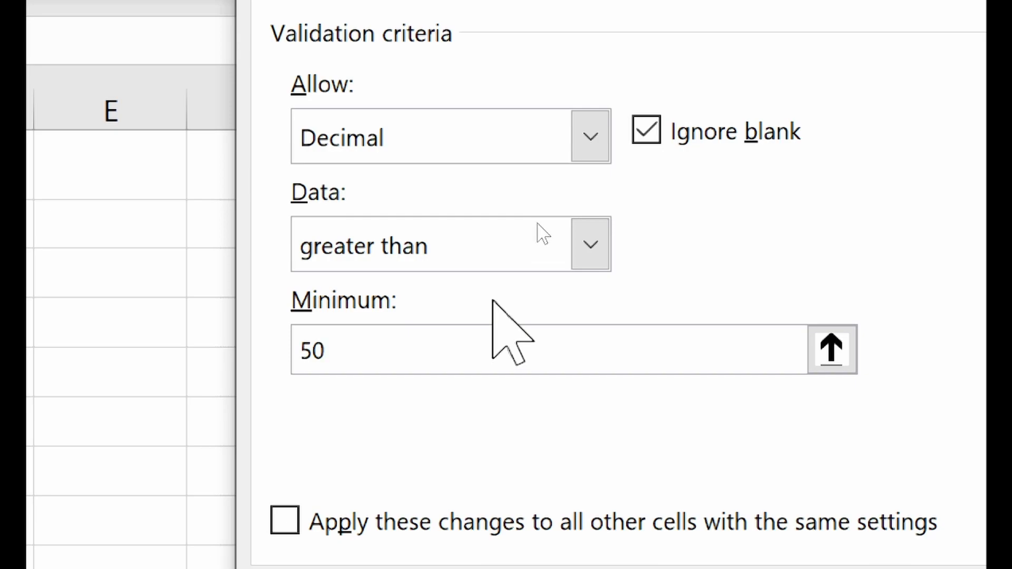
pyautogui.click(488, 260)
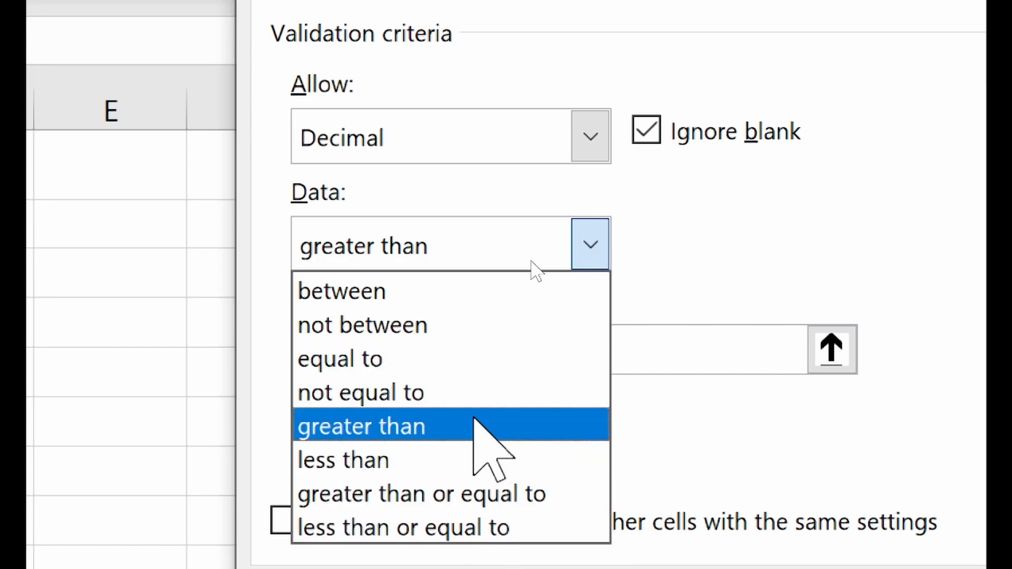
pyautogui.click(677, 252)
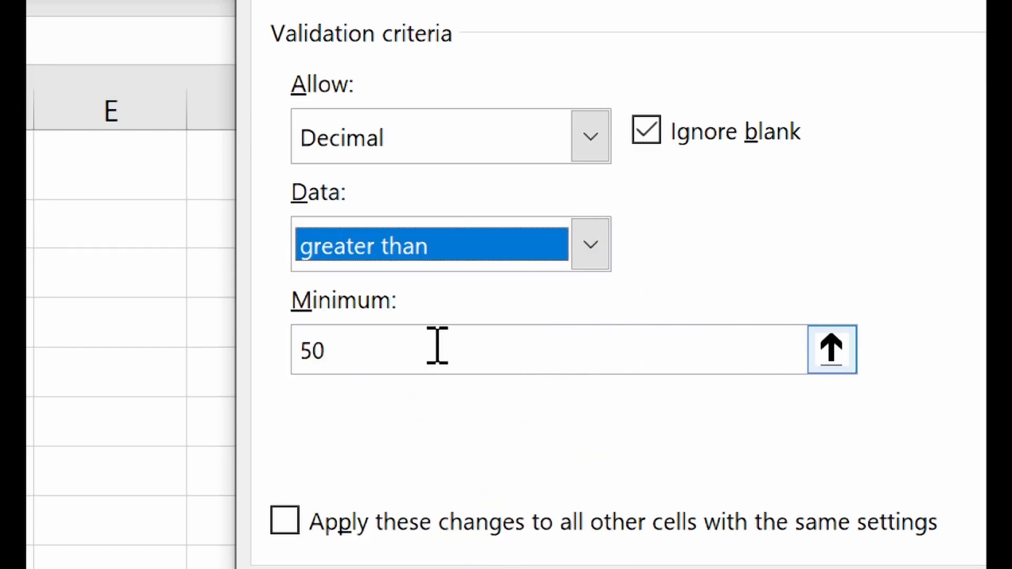
# - Apply the decimal rule and enter fees of 70, 80 and 100 in Registration Fee
pyautogui.click(853, 323)
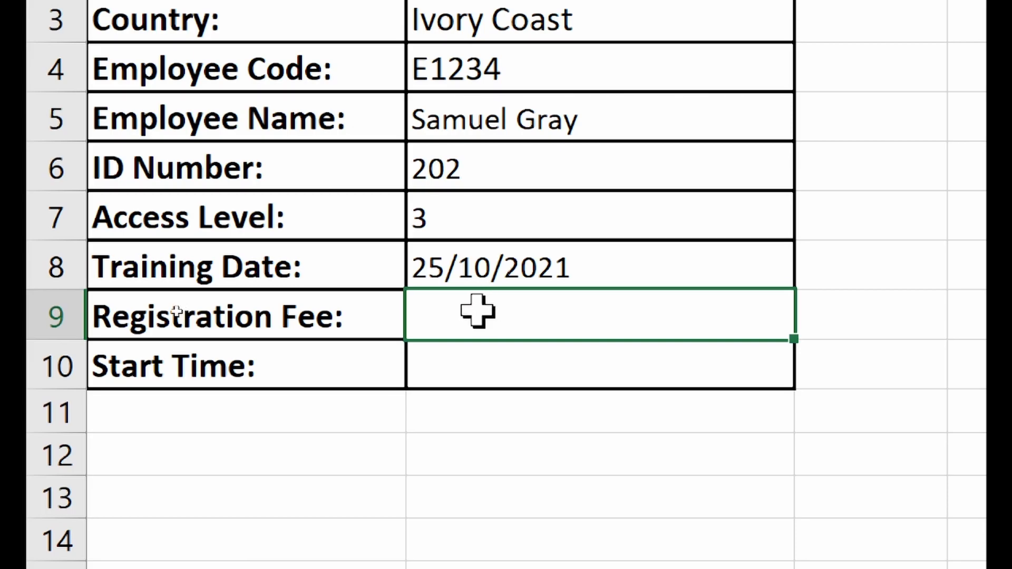
pyautogui.write('70')
pyautogui.press('Return')
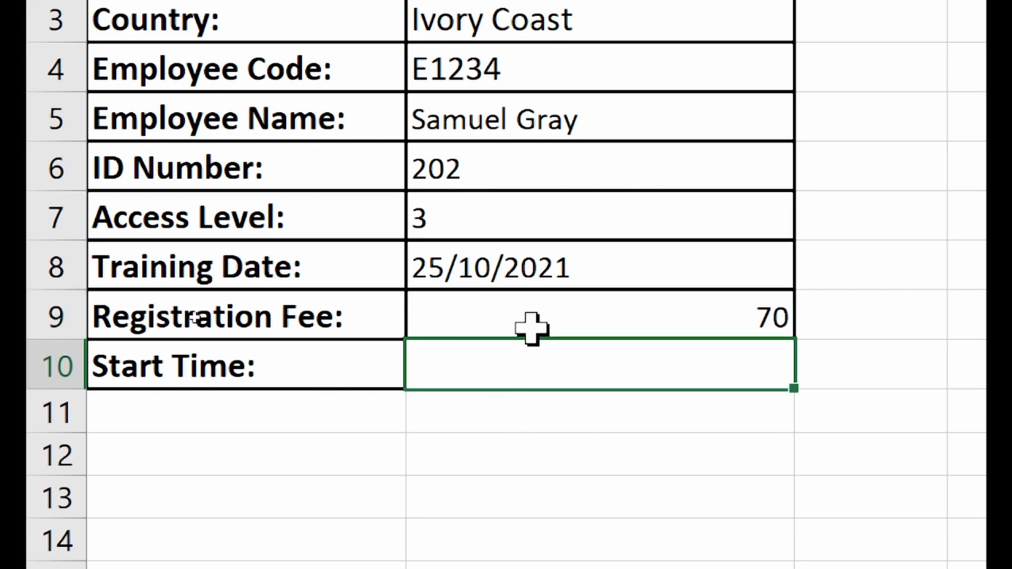
pyautogui.click(542, 315)
pyautogui.press('F2')
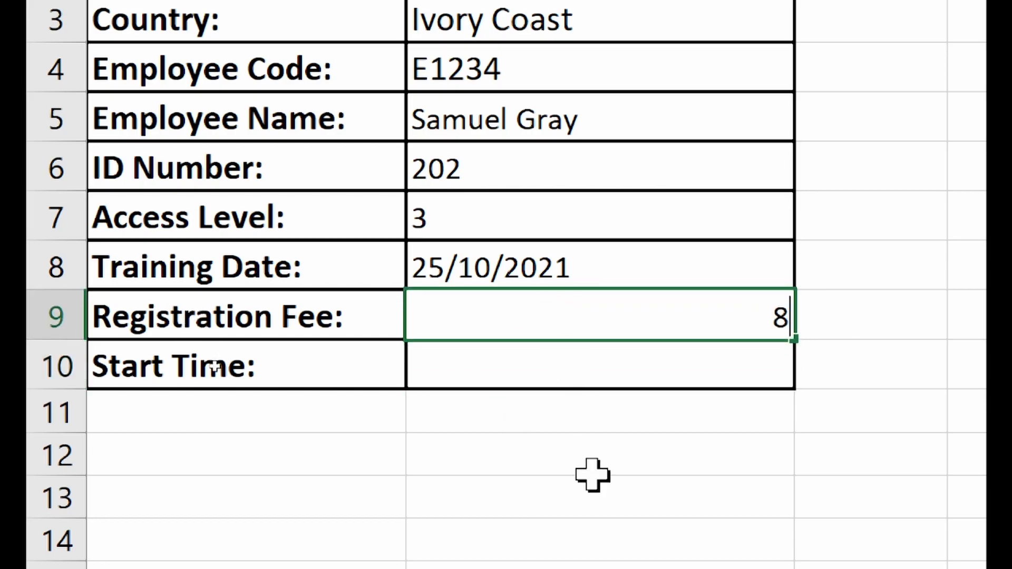
pyautogui.press('BackSpace')
pyautogui.press('BackSpace')
pyautogui.write('80')
pyautogui.press('Return')
pyautogui.click(665, 312)
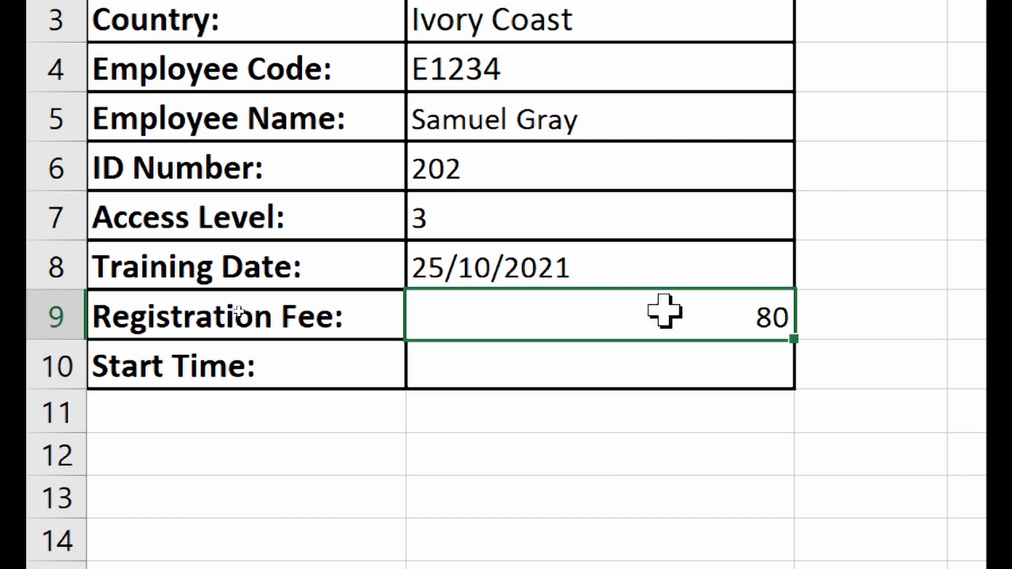
pyautogui.write('100')
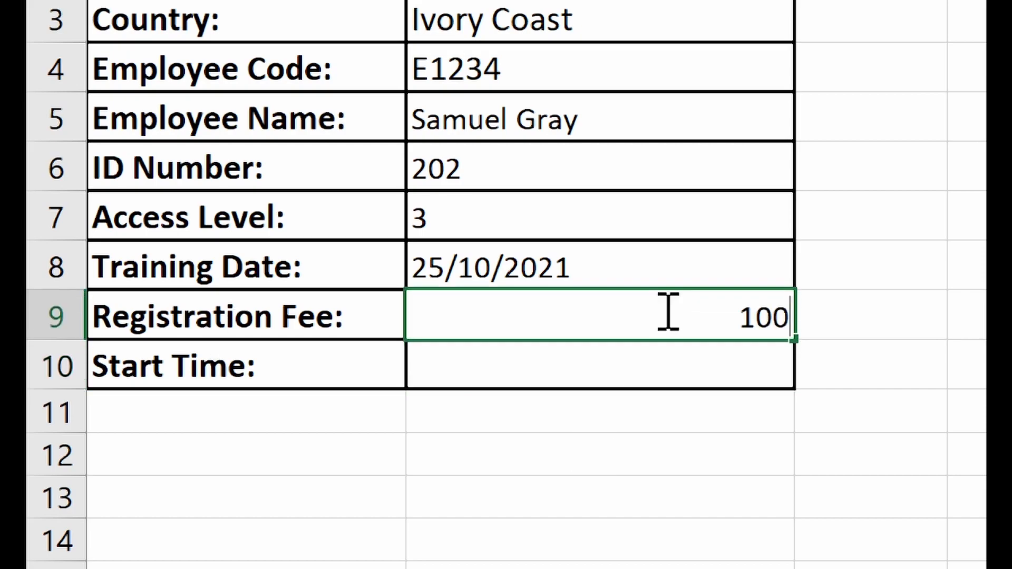
pyautogui.press('Return')
# - Enter Registration Fee values 70.50, 50.25 and 100.75, each accepted
pyautogui.click(664, 312)
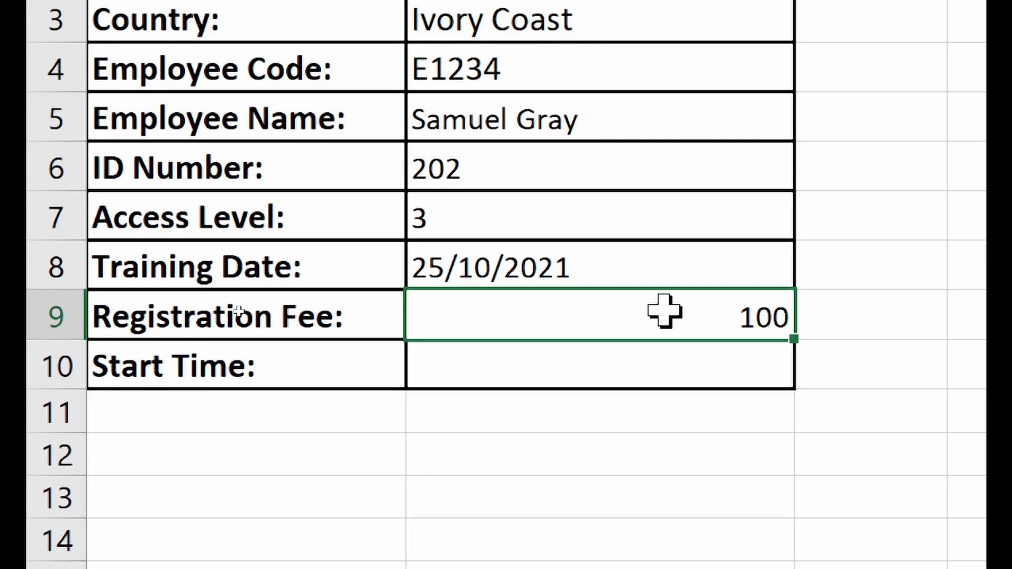
pyautogui.write('70.')
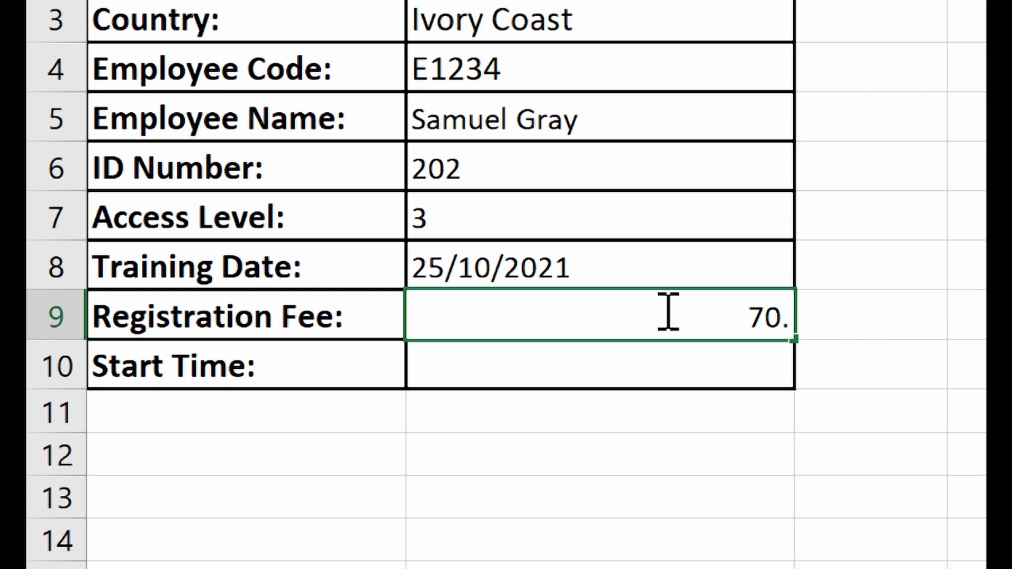
pyautogui.write('50')
pyautogui.press('Return')
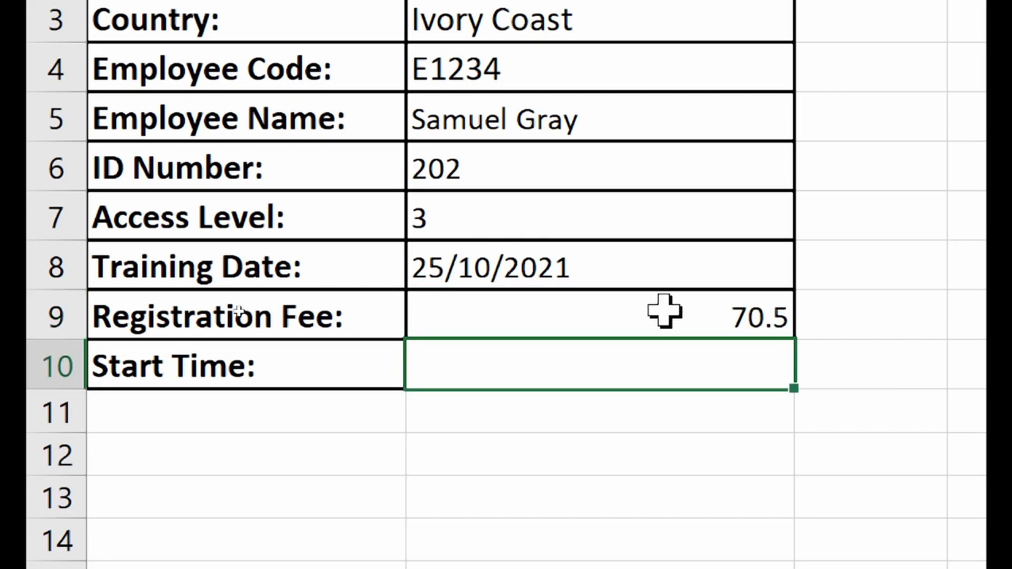
pyautogui.click(665, 311)
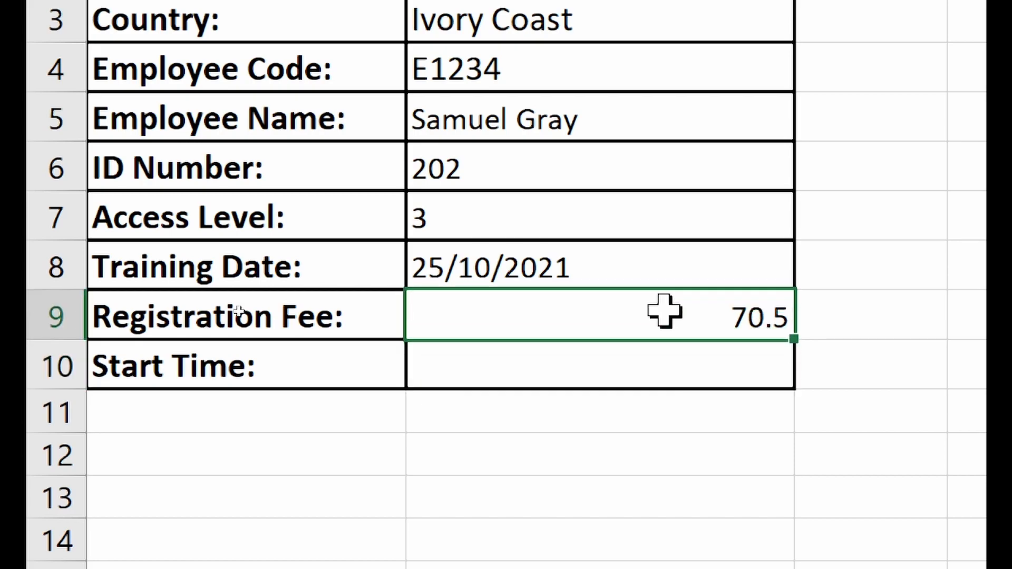
pyautogui.write('50.')
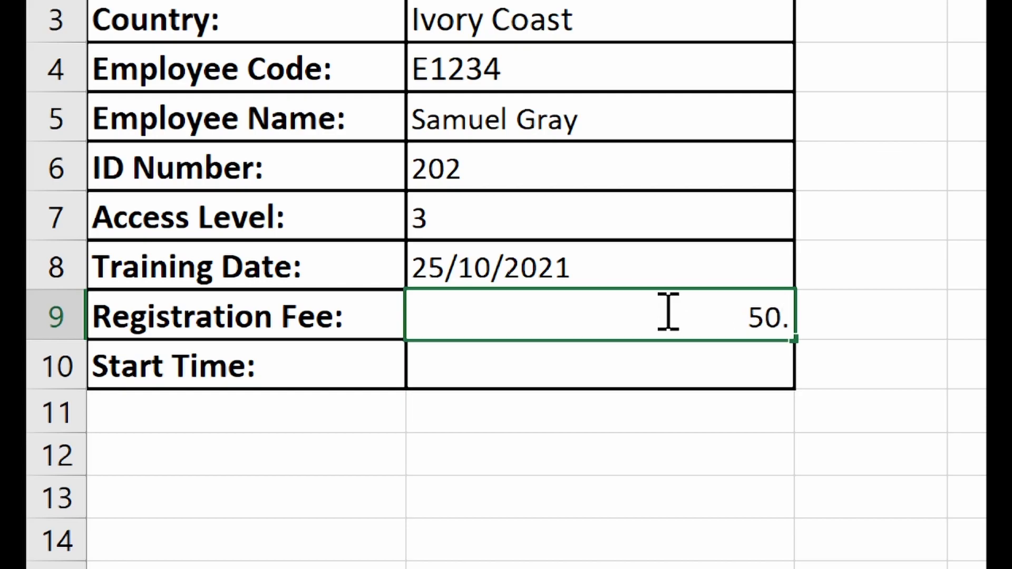
pyautogui.write('25')
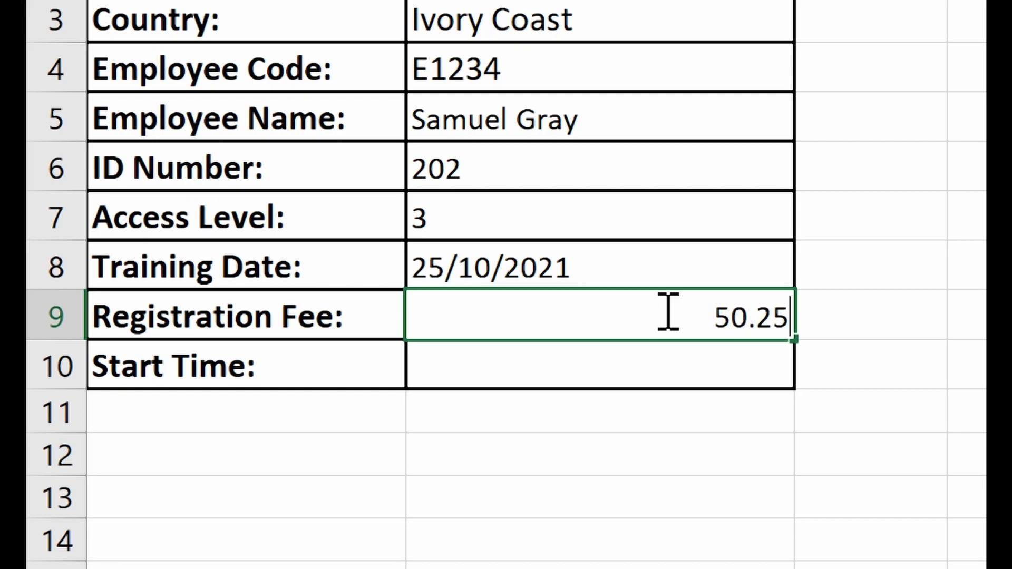
pyautogui.press('Return')
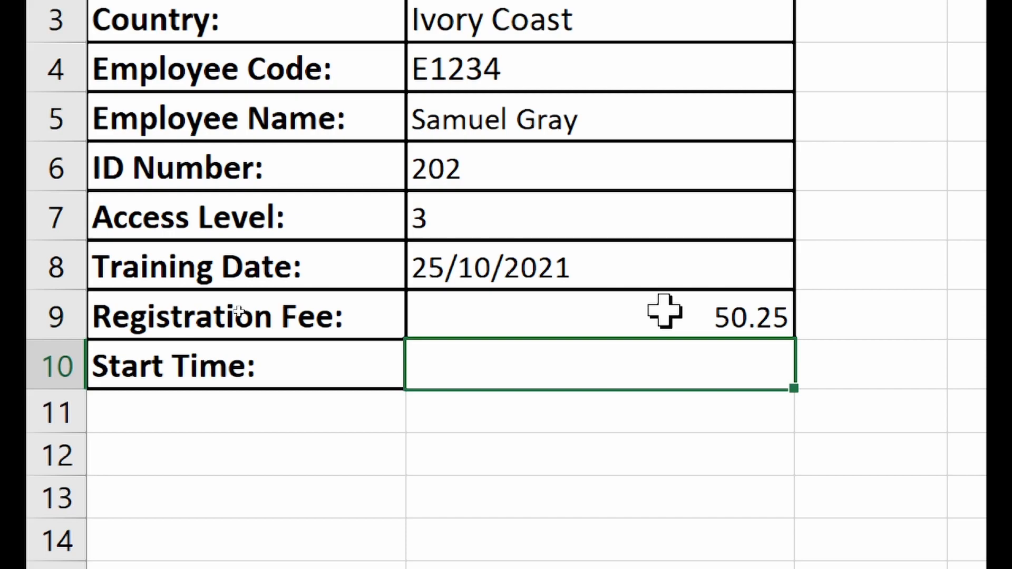
pyautogui.click(664, 311)
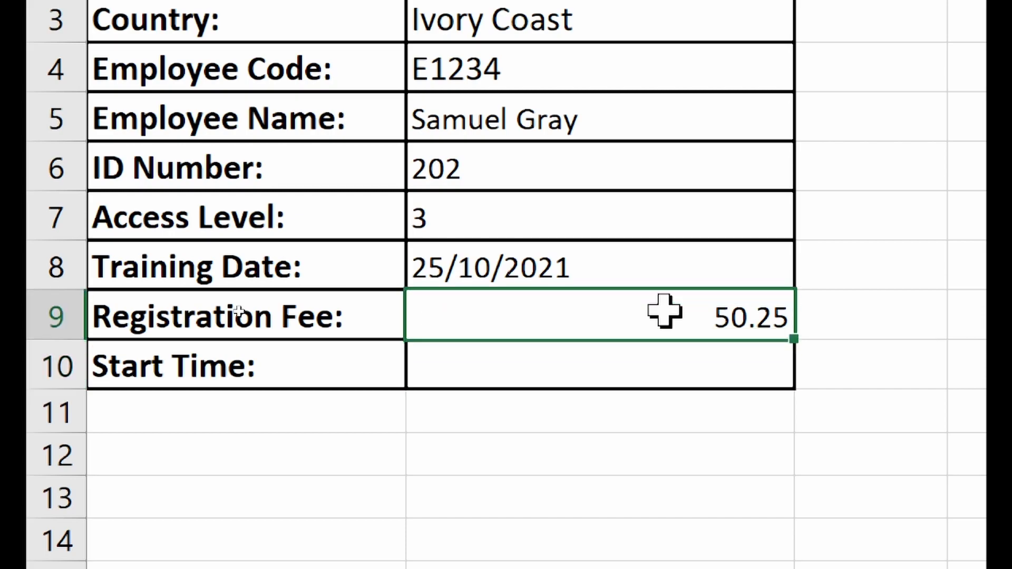
pyautogui.write('100')
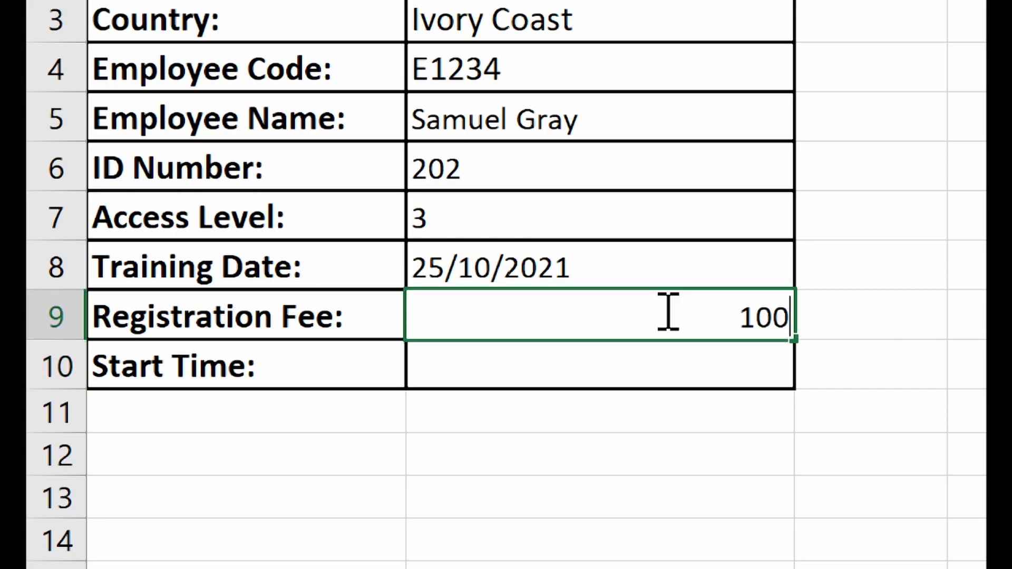
pyautogui.write('.75')
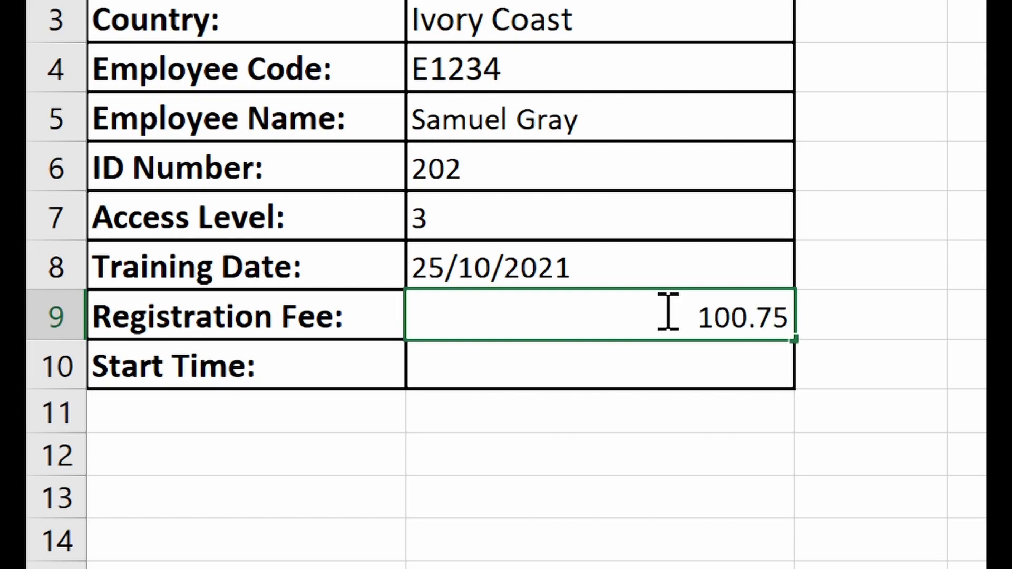
pyautogui.press('Return')
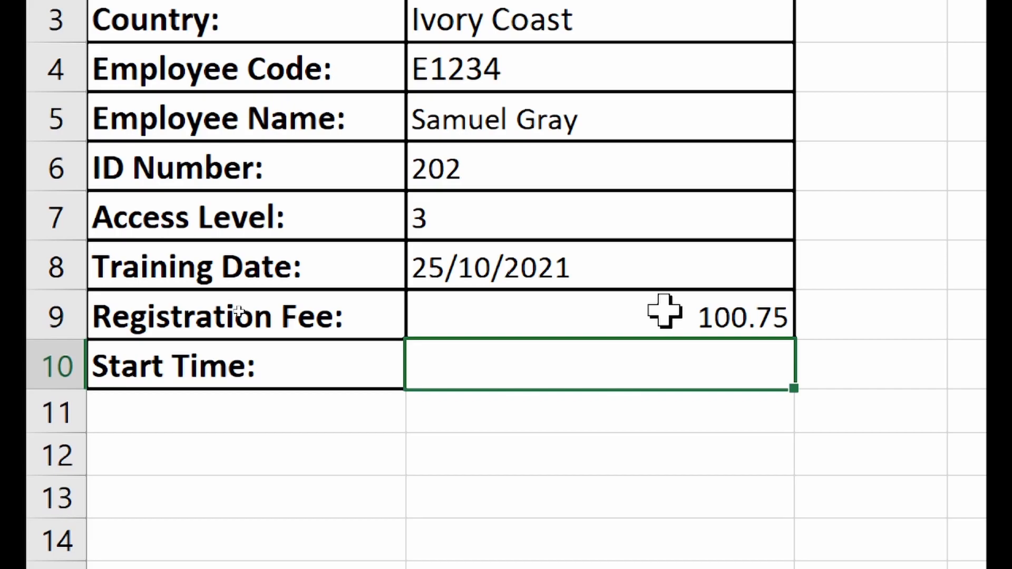
pyautogui.click(665, 312)
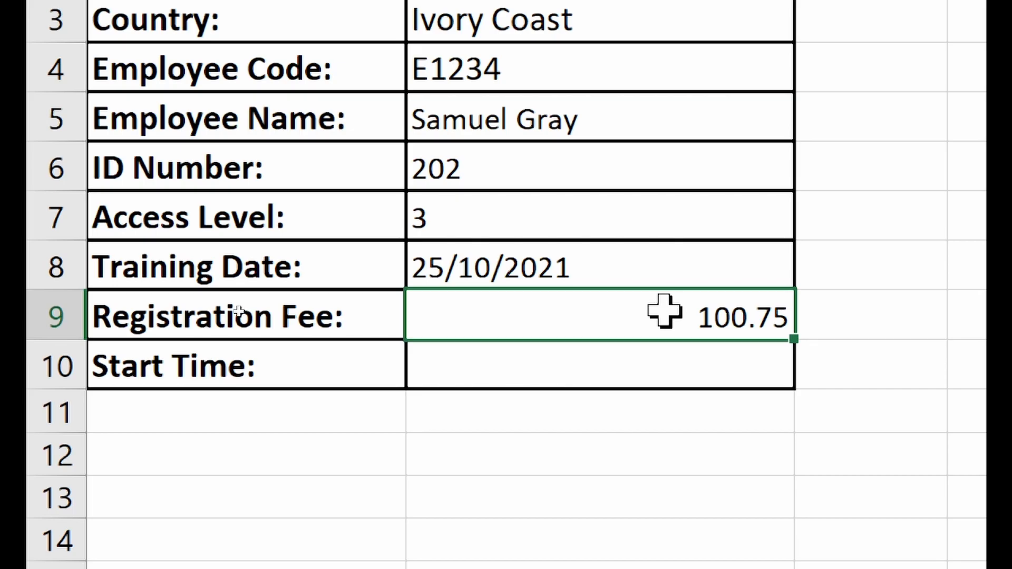
# - Test fees of 50 and 45.5, cancelling each validation error to keep 100.75
pyautogui.write('50')
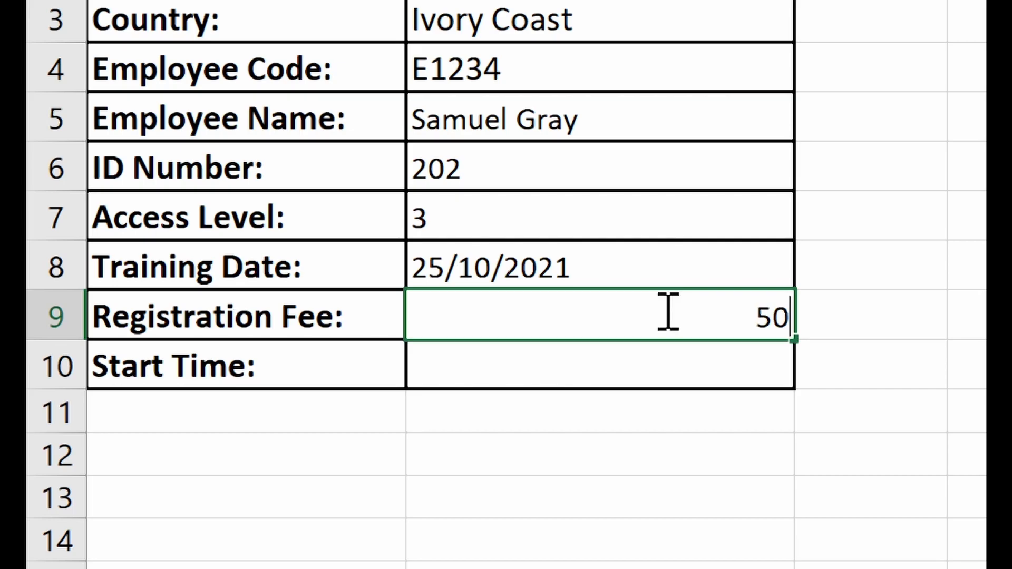
pyautogui.press('Return')
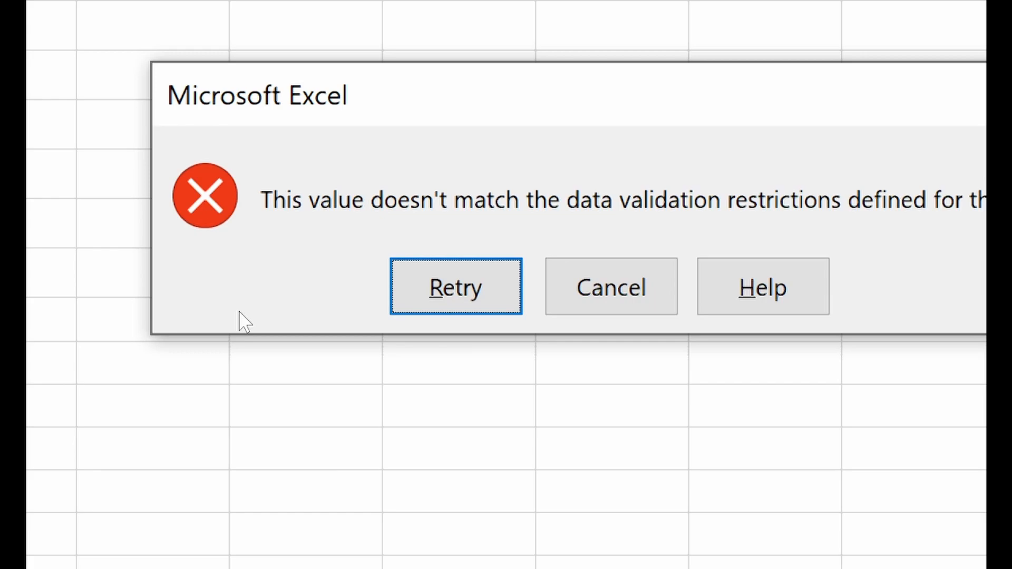
pyautogui.click(612, 304)
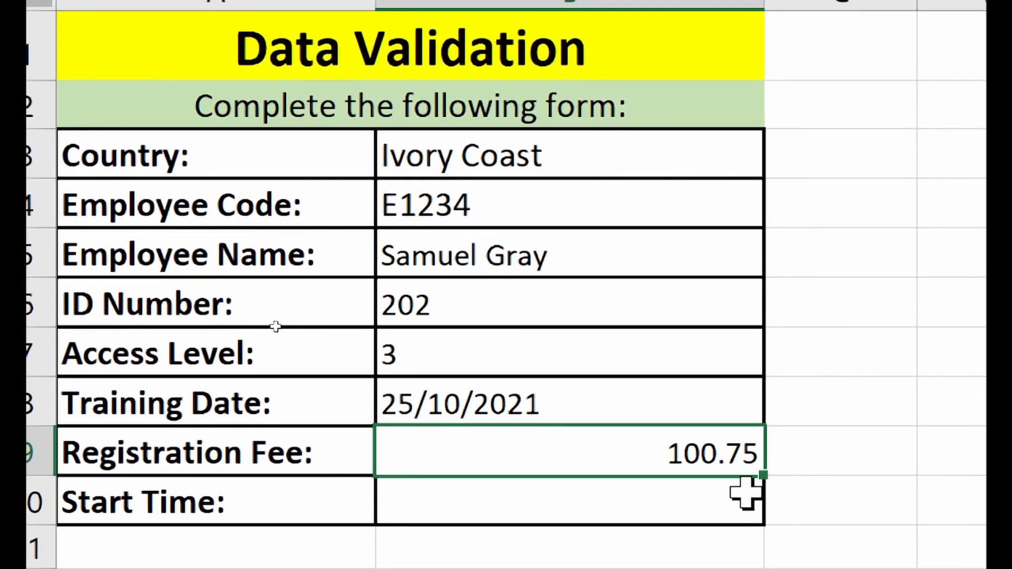
pyautogui.write('45')
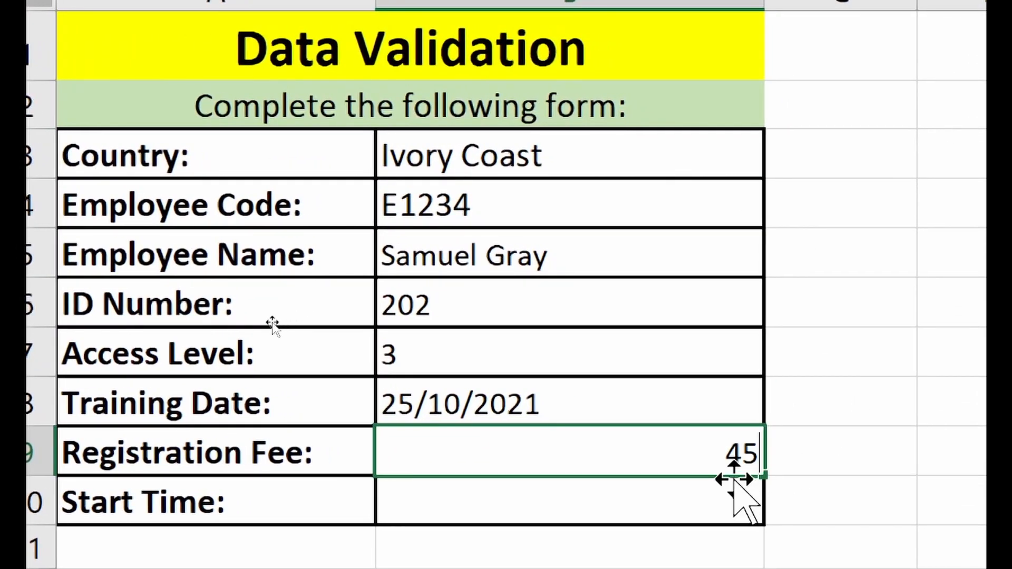
pyautogui.write('.5')
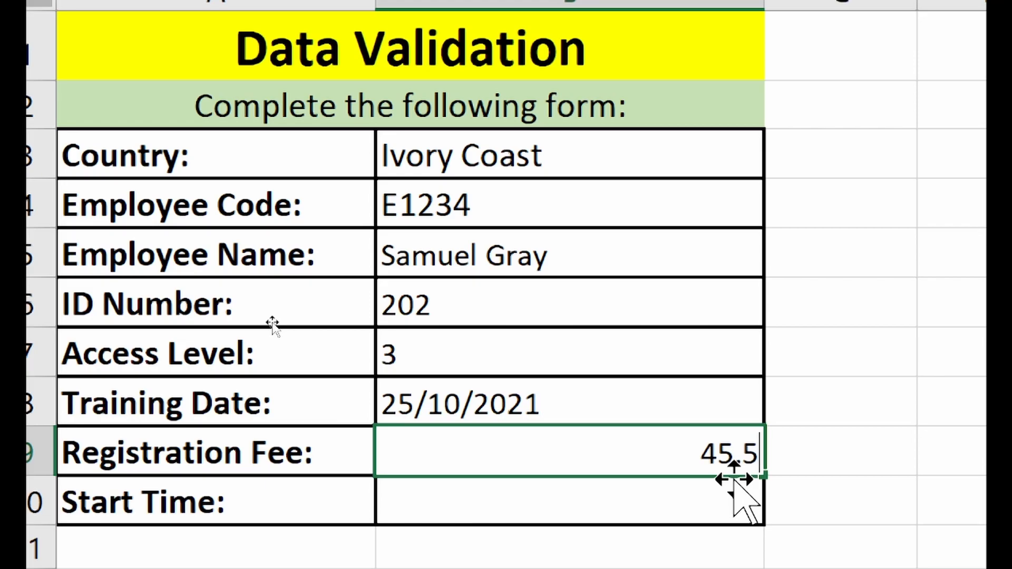
pyautogui.press('Return')
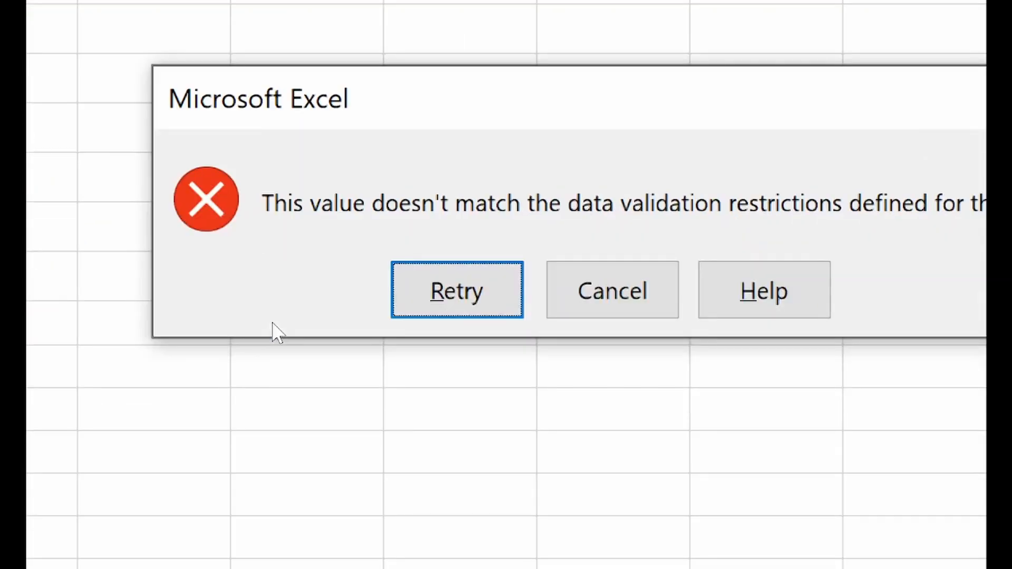
pyautogui.click(617, 290)
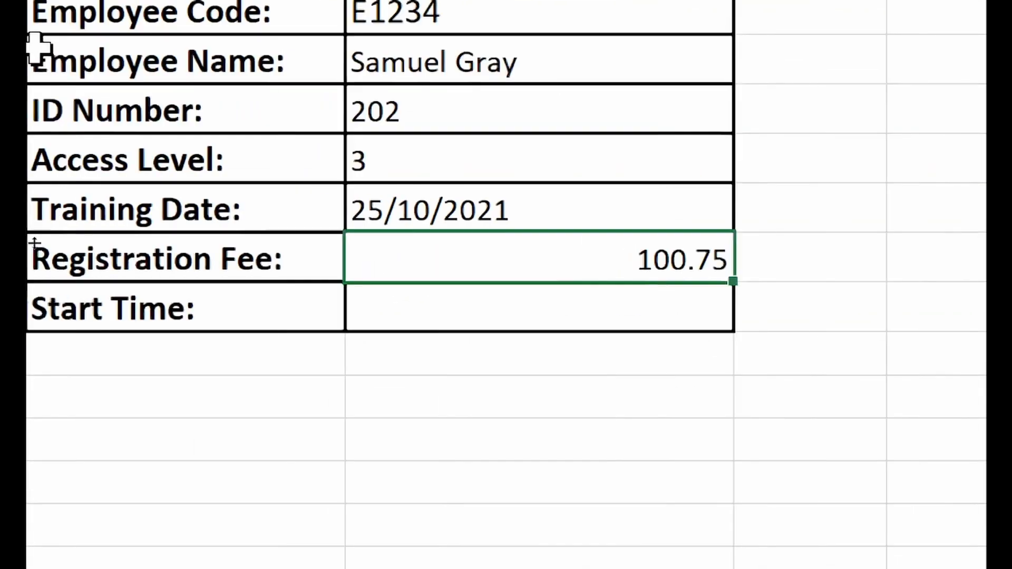
# - Enter 30, cancel its validation error, then set the Registration Fee to 80
pyautogui.write('30')
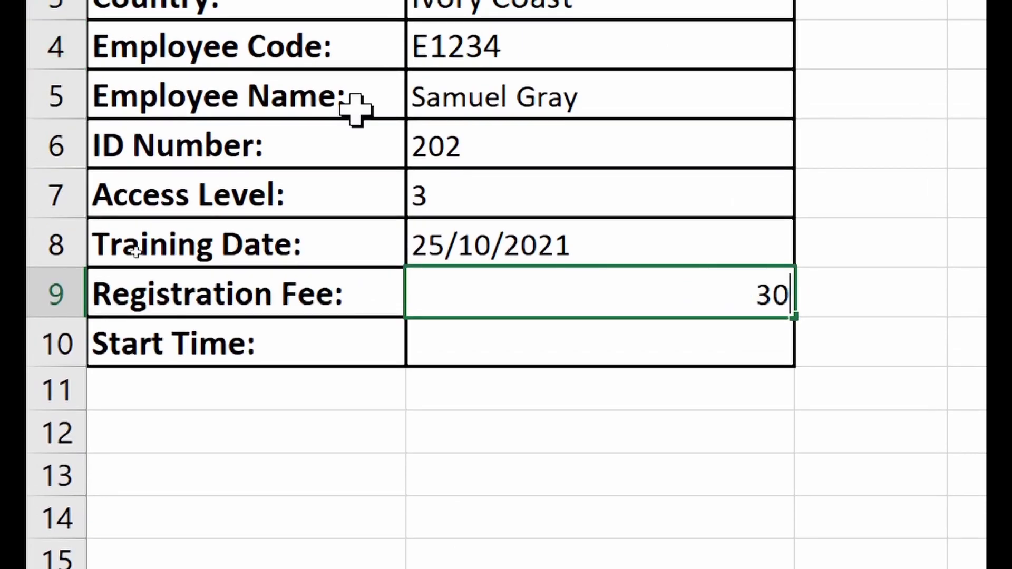
pyautogui.press('Return')
pyautogui.click(534, 278)
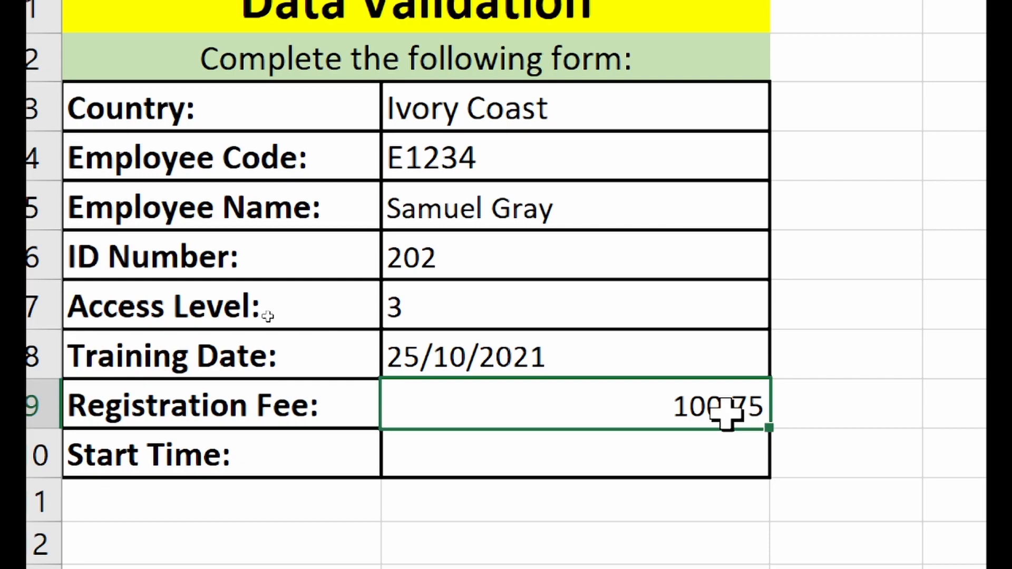
pyautogui.write('80')
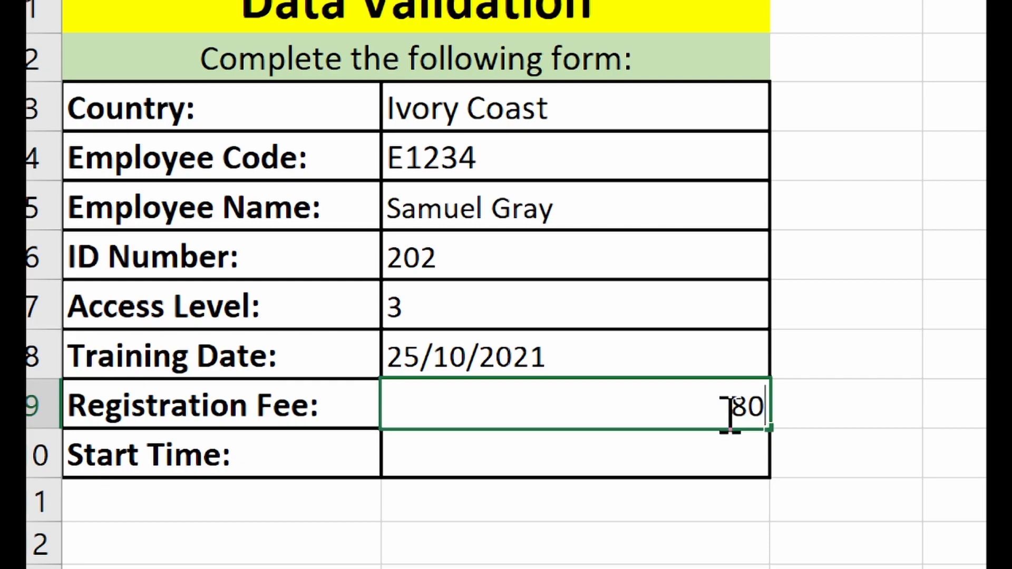
pyautogui.press('Return')
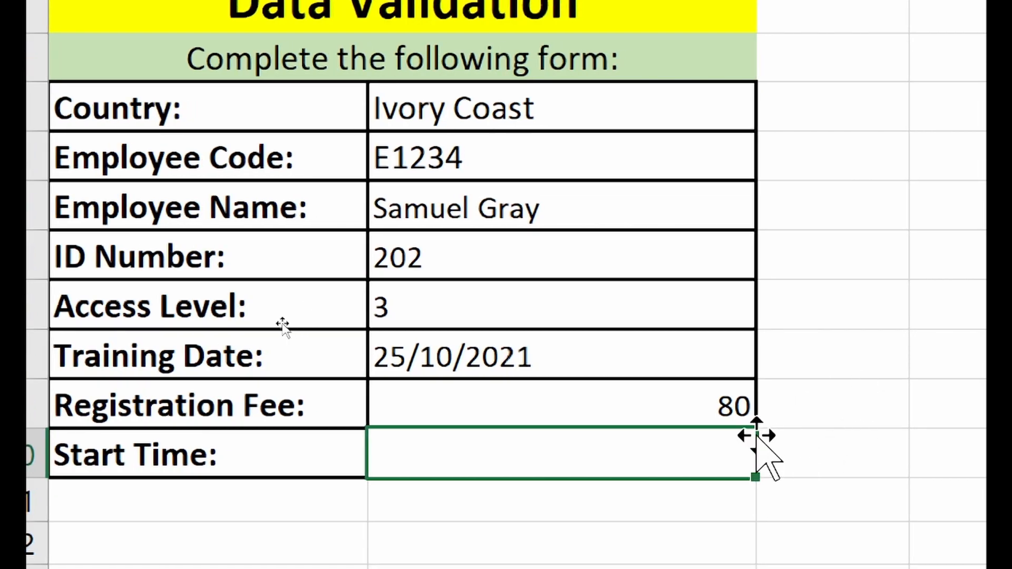
# - Select the Registration Fee cell B9 holding 80
pyautogui.click(736, 406)
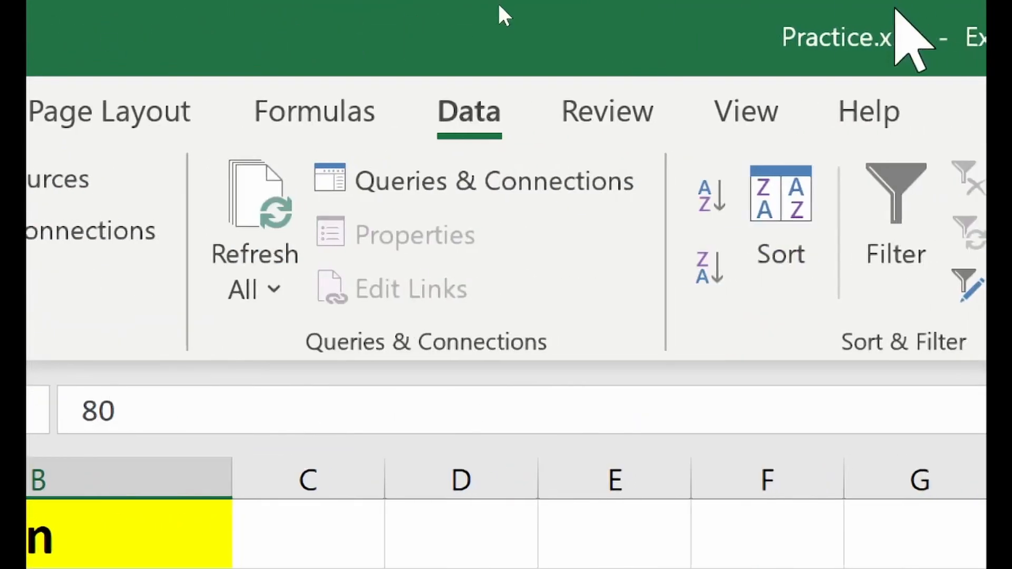
# - Set the Registration Fee validation to Whole number, less than 50, and apply it
pyautogui.click(636, 278)
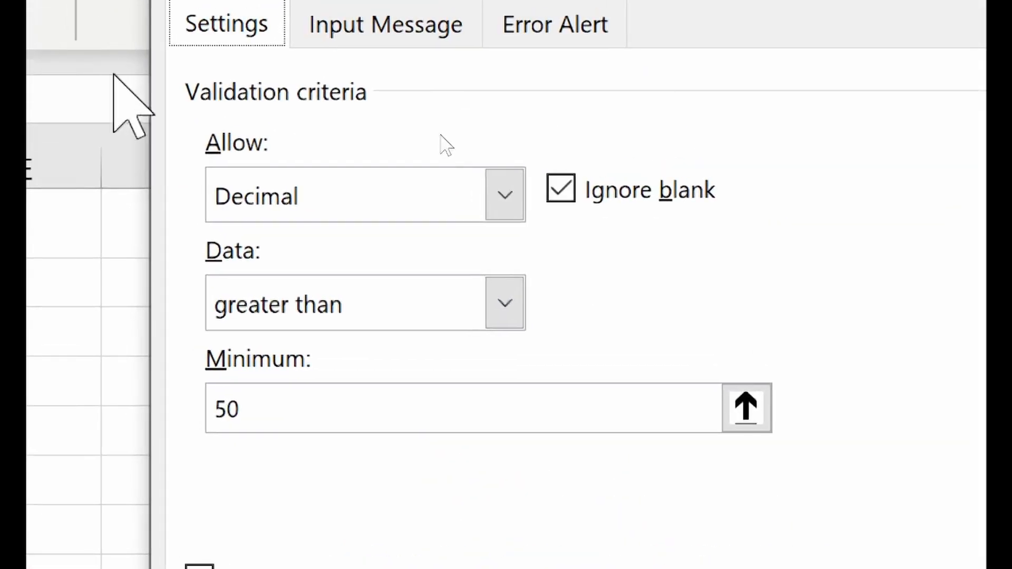
pyautogui.click(504, 195)
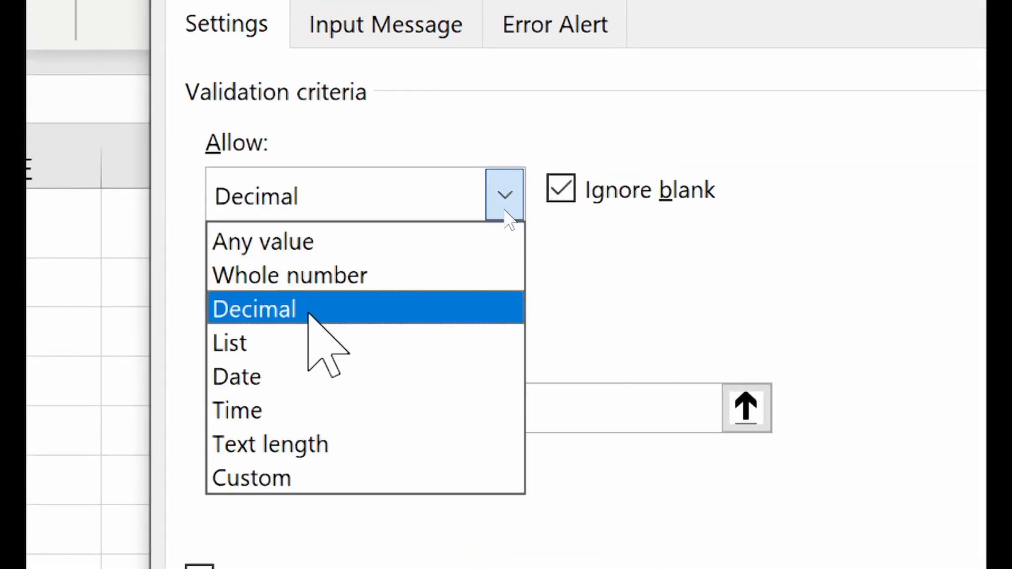
pyautogui.click(289, 275)
pyautogui.click(305, 311)
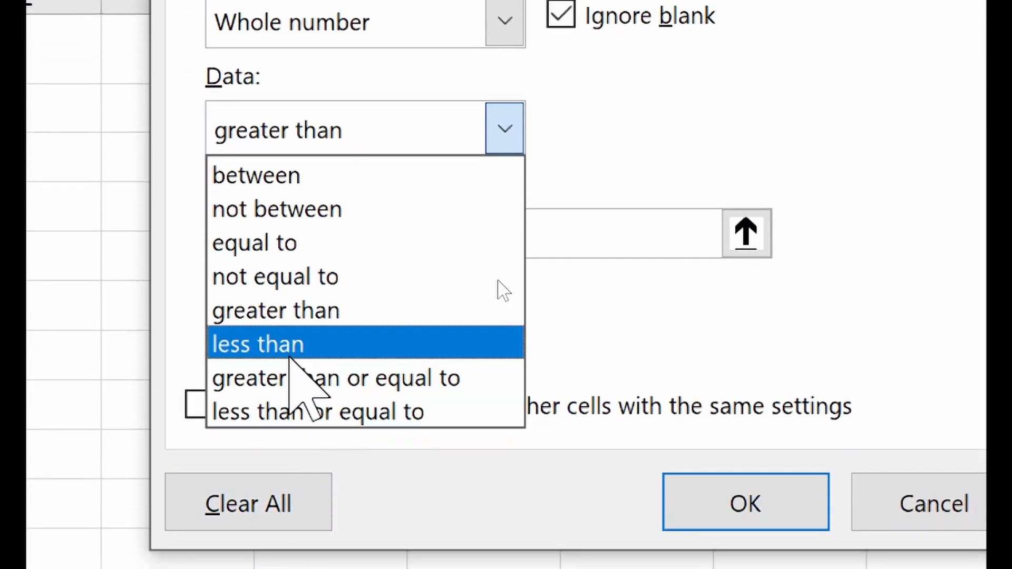
pyautogui.click(284, 519)
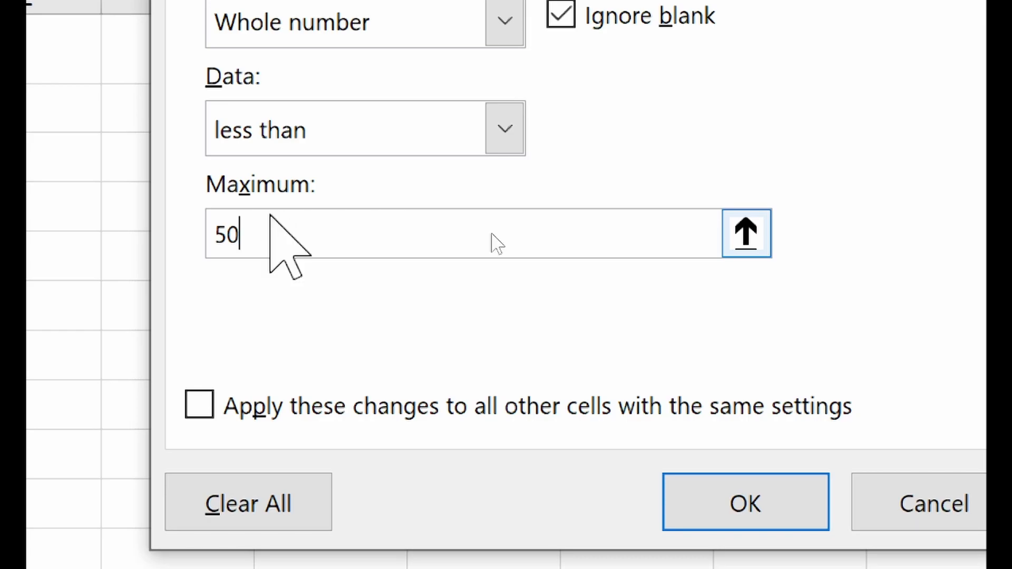
pyautogui.click(709, 490)
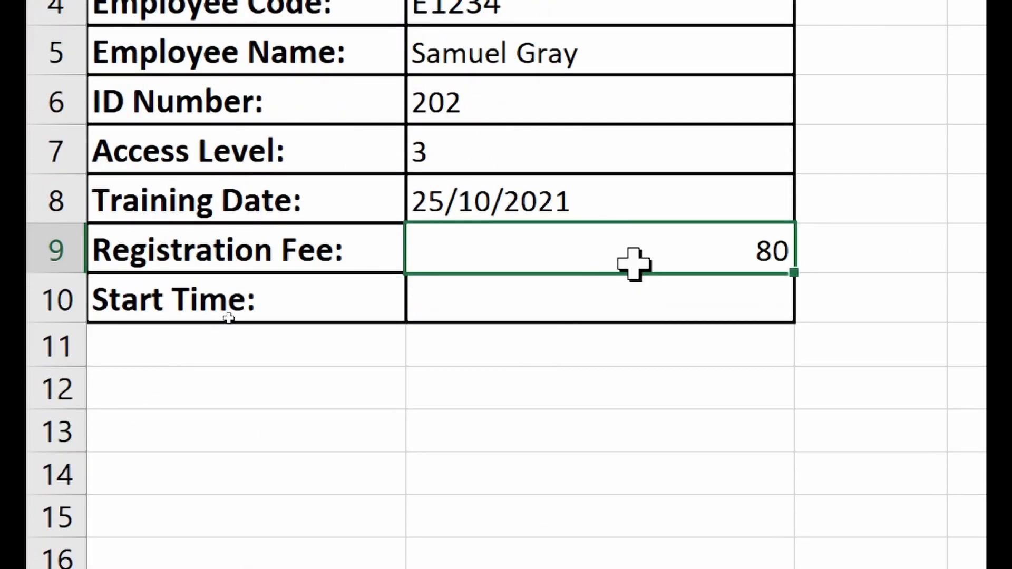
# - Enter Registration Fee values 45, 30 and 49, all accepted
pyautogui.press('Return')
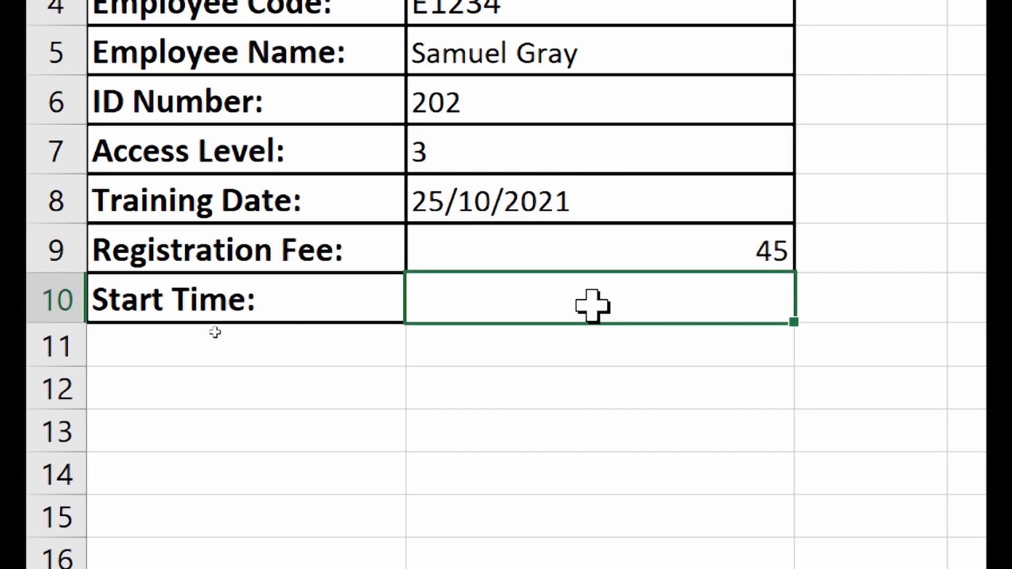
pyautogui.click(613, 259)
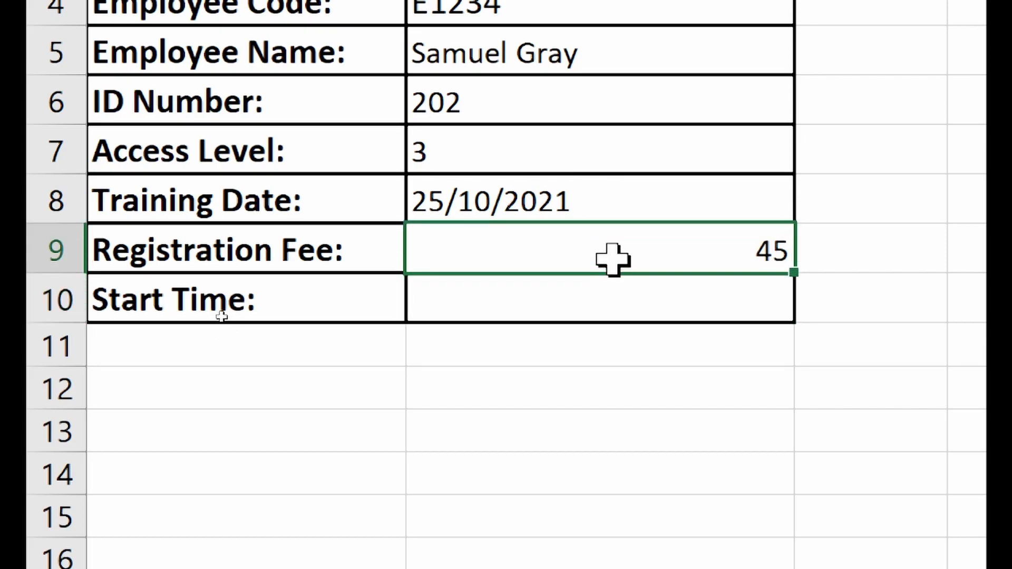
pyautogui.write('30')
pyautogui.press('Return')
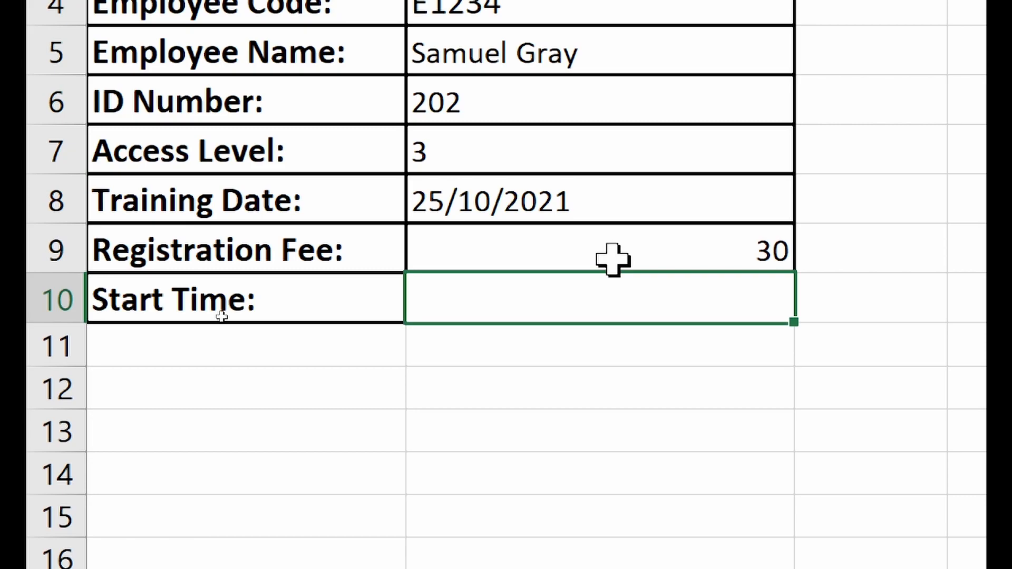
pyautogui.click(615, 259)
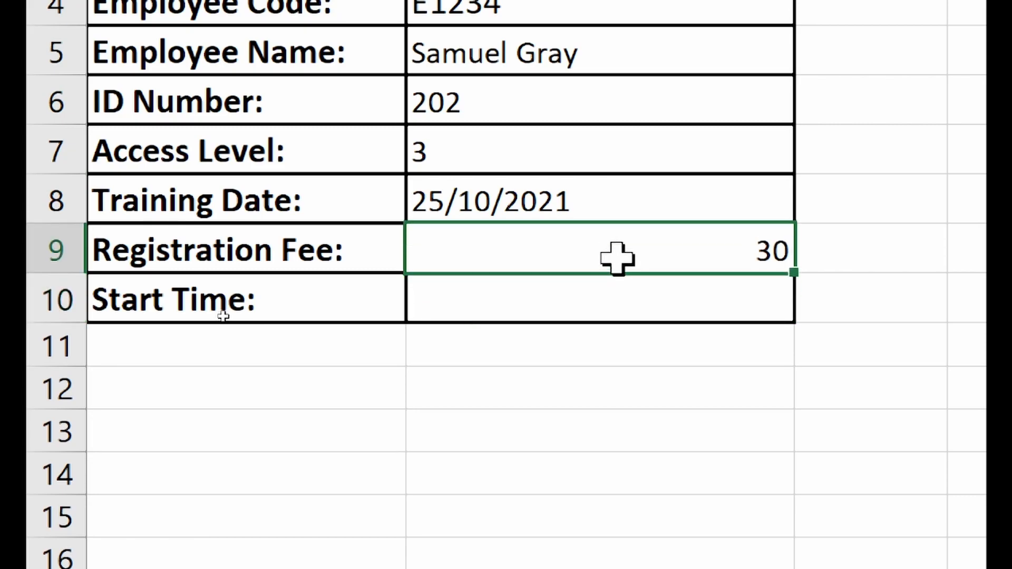
pyautogui.write('49')
pyautogui.press('Return')
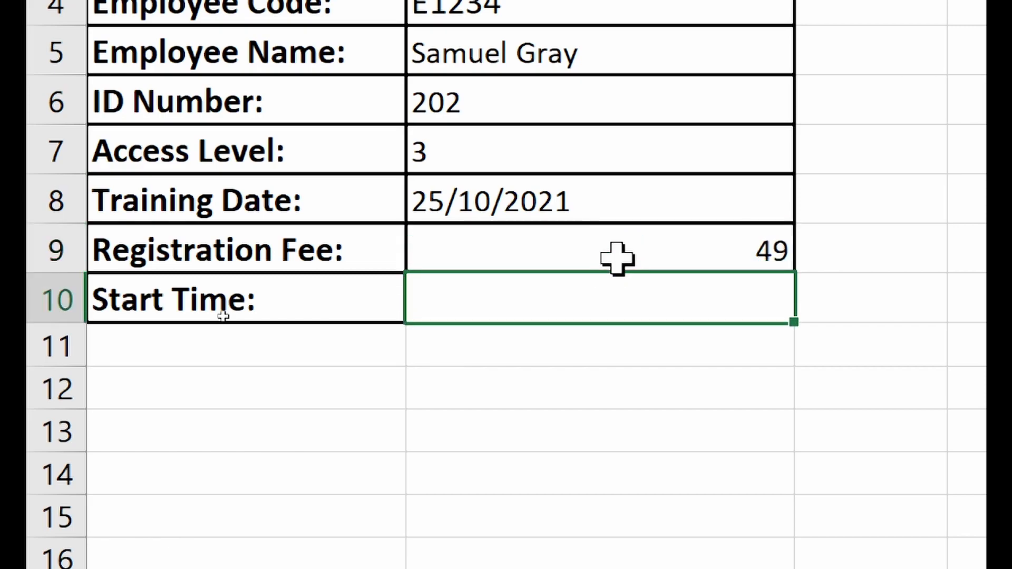
# - Try fees of 49.5 and 20.5, cancelling the first validation error
pyautogui.click(664, 232)
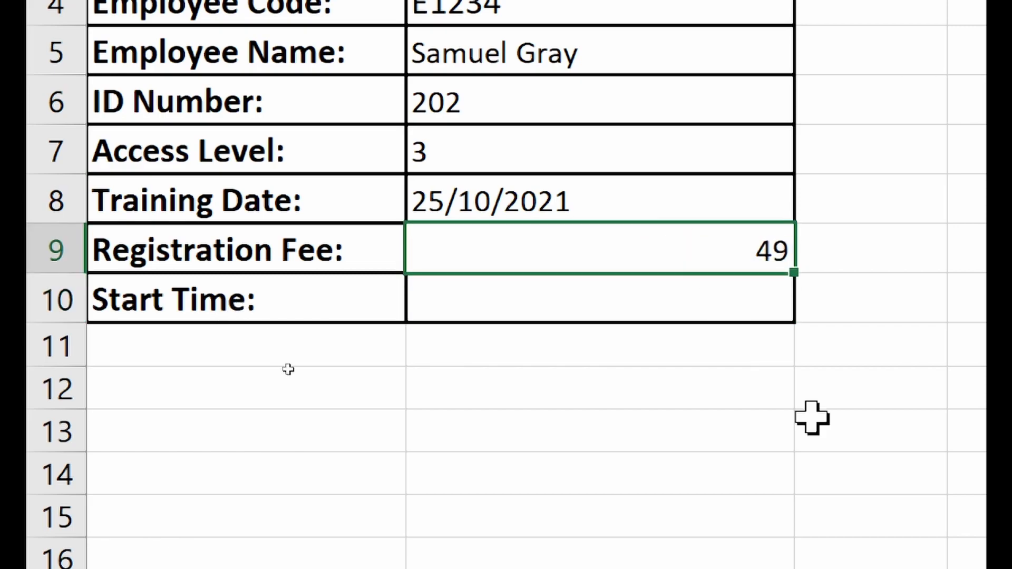
pyautogui.press('F2')
pyautogui.write('.5')
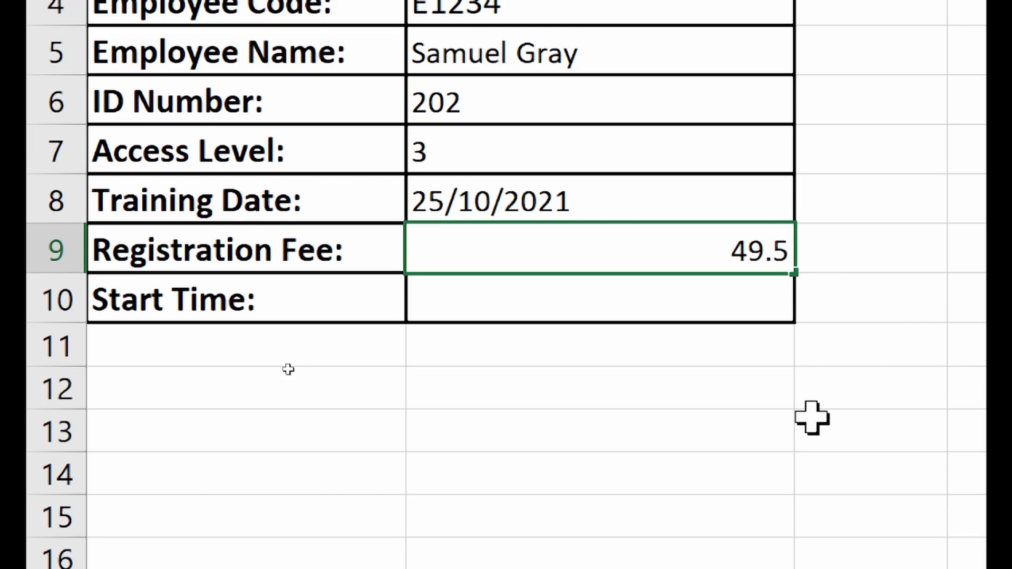
pyautogui.press('Return')
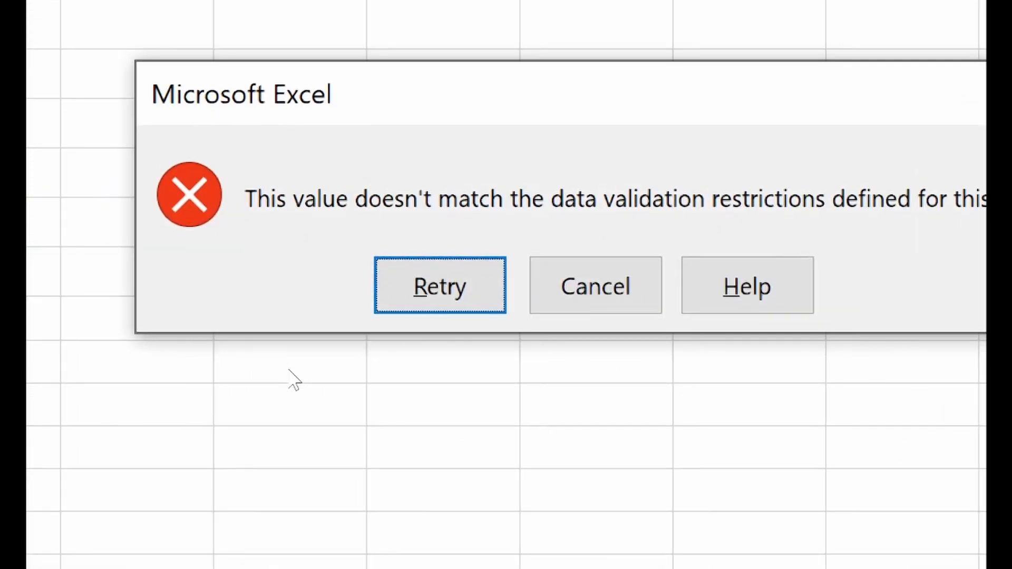
pyautogui.click(601, 269)
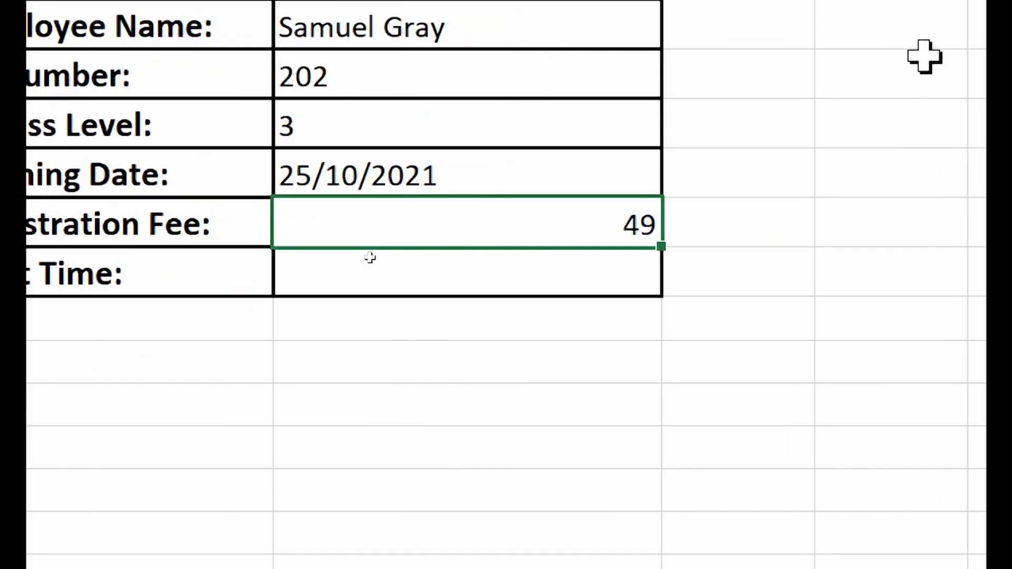
pyautogui.write('20.5')
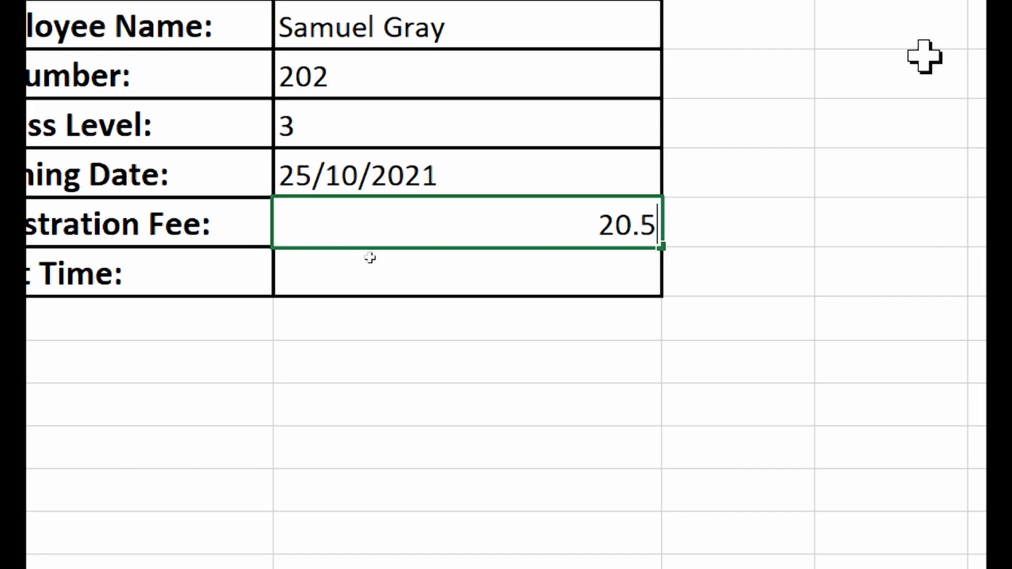
pyautogui.press('Return')
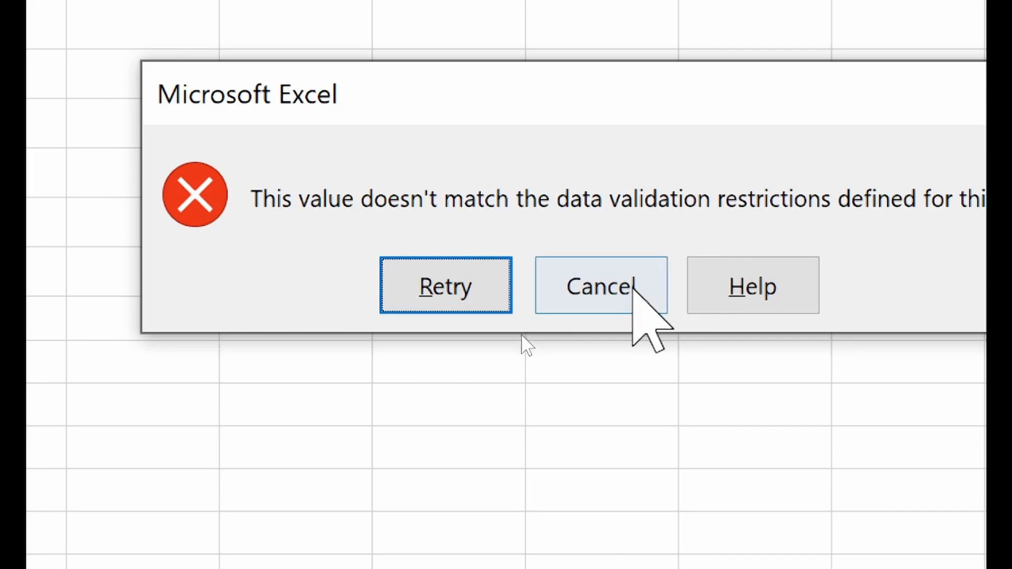
# - Cancel the validation error for 20.5, keeping 49 as the Registration Fee
pyautogui.click(631, 287)
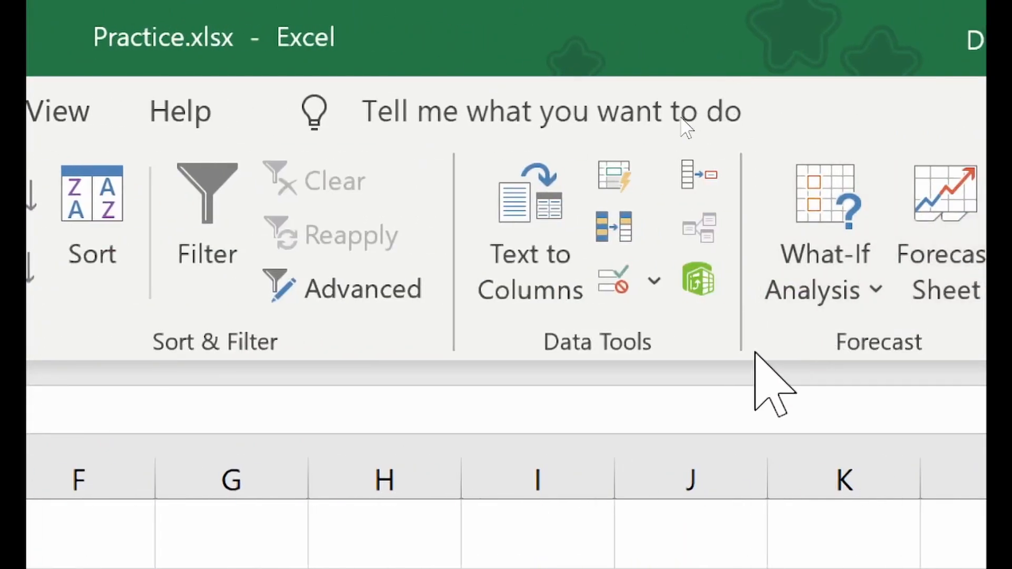
# - Change the Registration Fee rule from whole numbers to decimal values less than 50
pyautogui.click(617, 282)
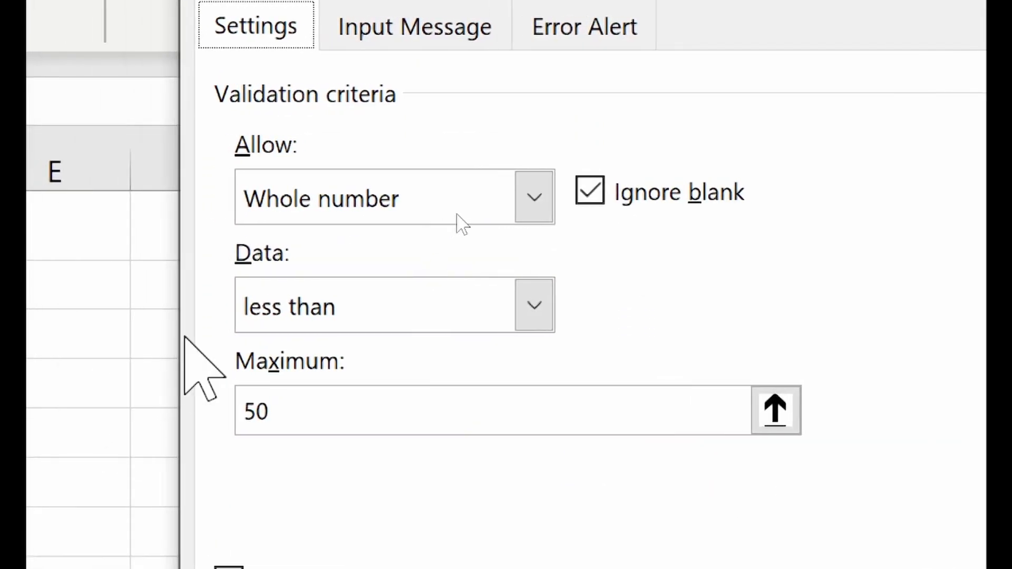
pyautogui.click(367, 209)
pyautogui.click(368, 311)
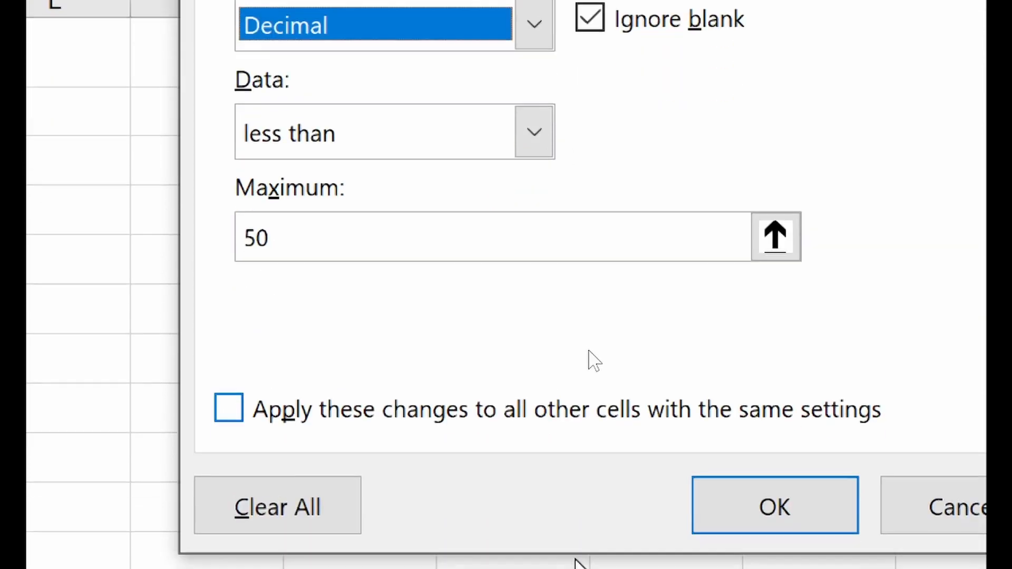
pyautogui.click(817, 506)
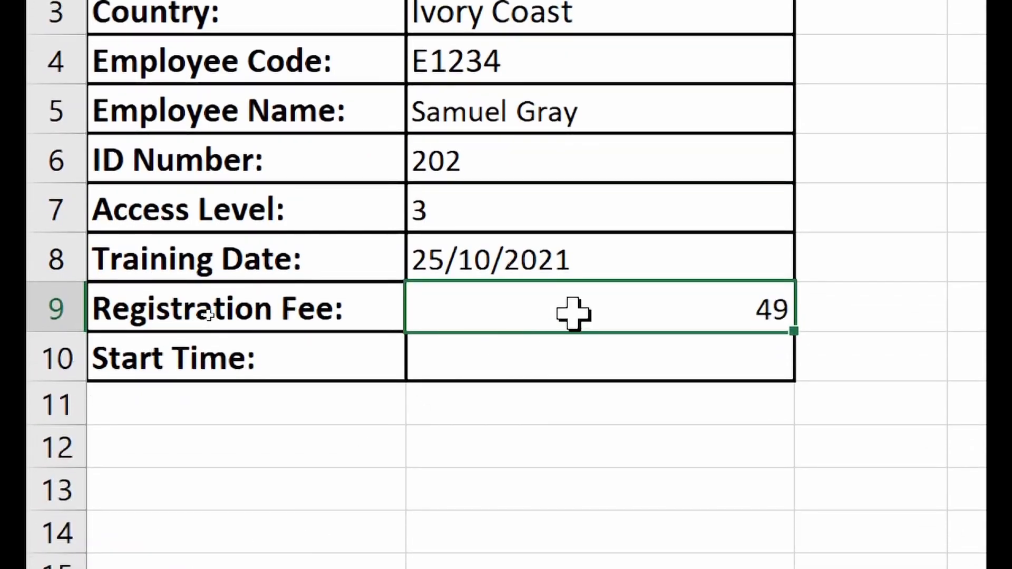
# - Try Registration Fee values 49.5 and 30.99, finally settling on 30
pyautogui.press('F2')
pyautogui.write('.5')
pyautogui.press('Return')
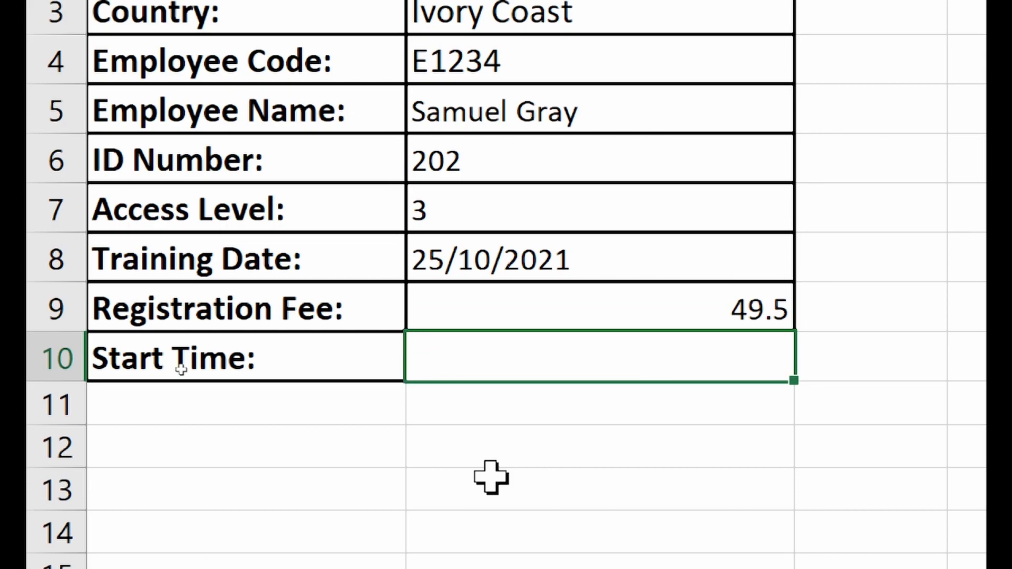
pyautogui.click(688, 309)
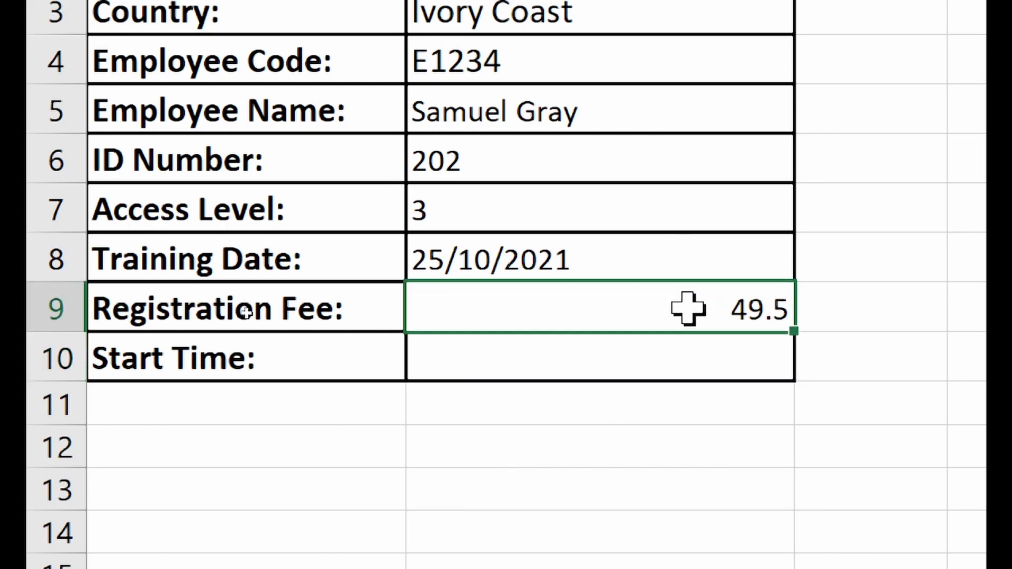
pyautogui.write('30.99')
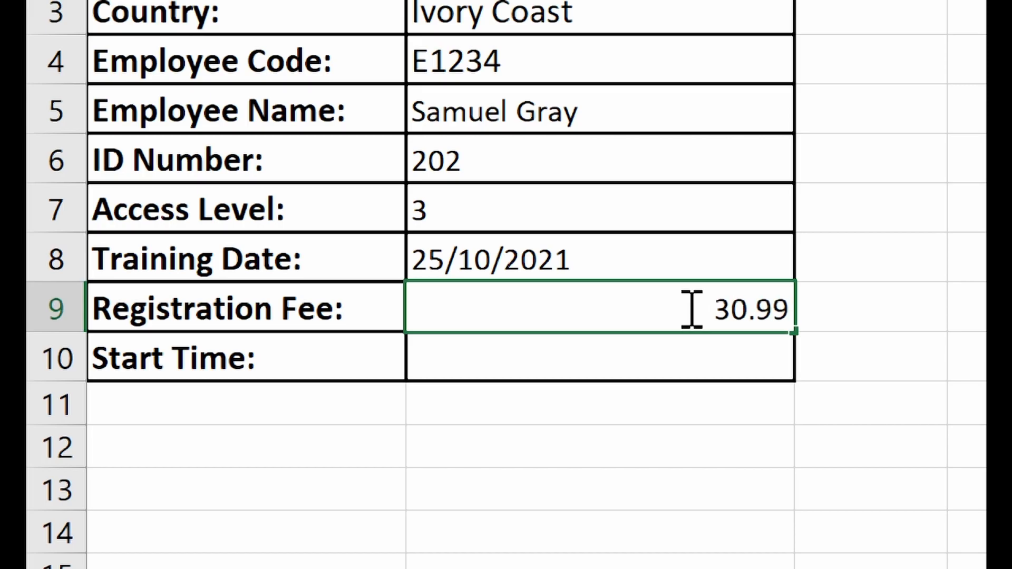
pyautogui.press('Return')
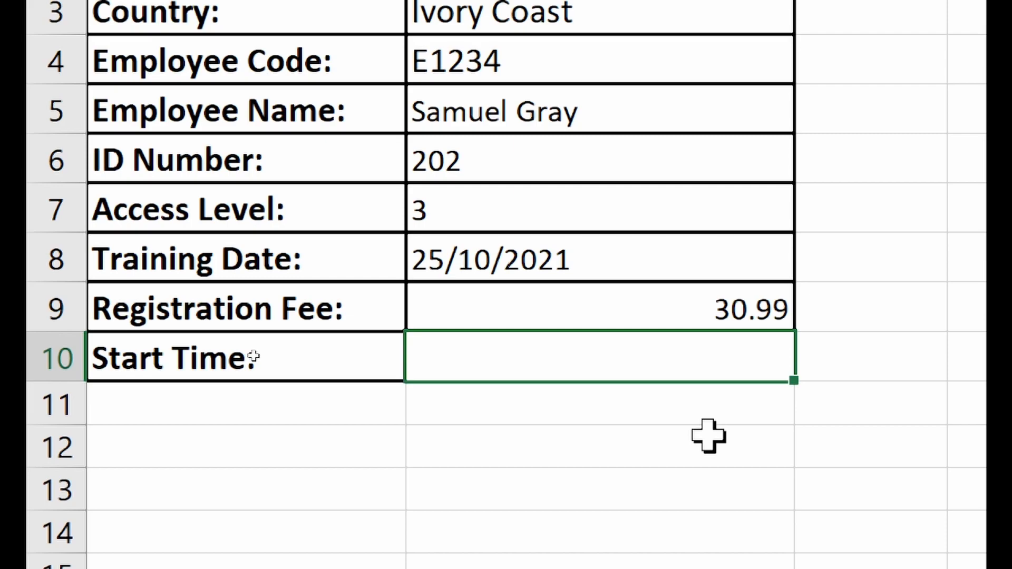
pyautogui.click(696, 299)
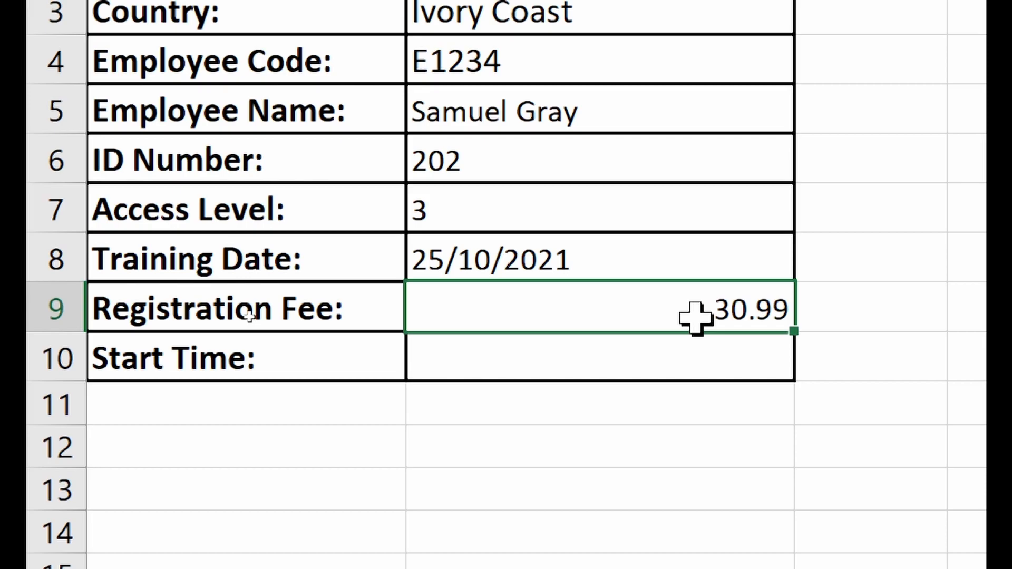
pyautogui.write('30')
pyautogui.press('Return')
# - Select the empty Start Time answer cell B10
pyautogui.click(453, 312)
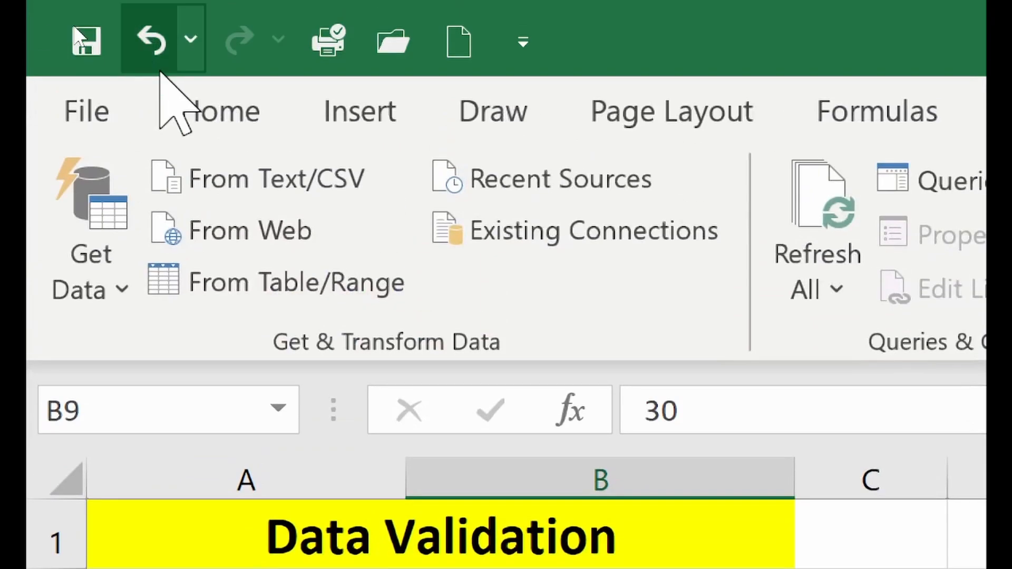
pyautogui.click(197, 104)
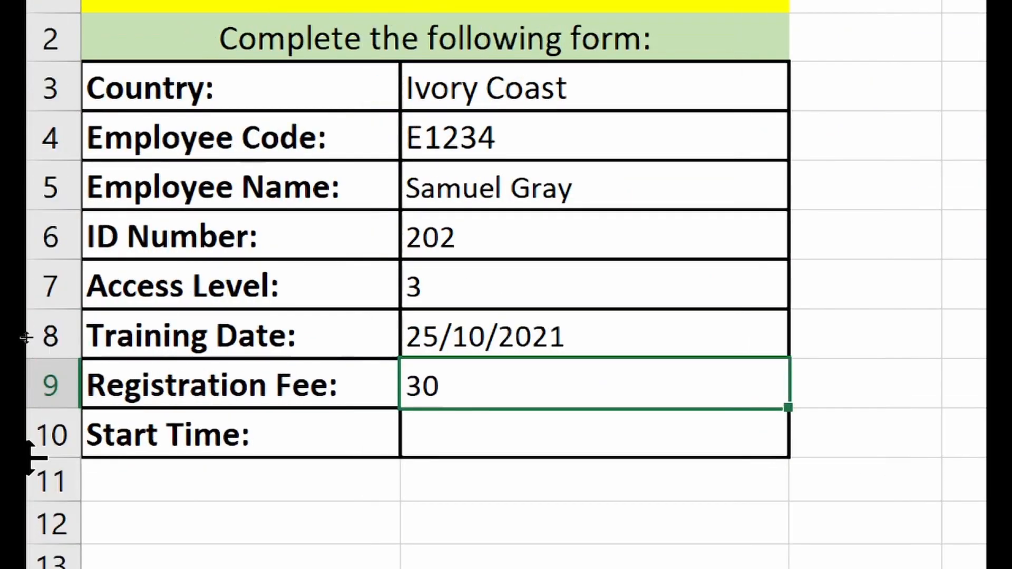
pyautogui.click(486, 423)
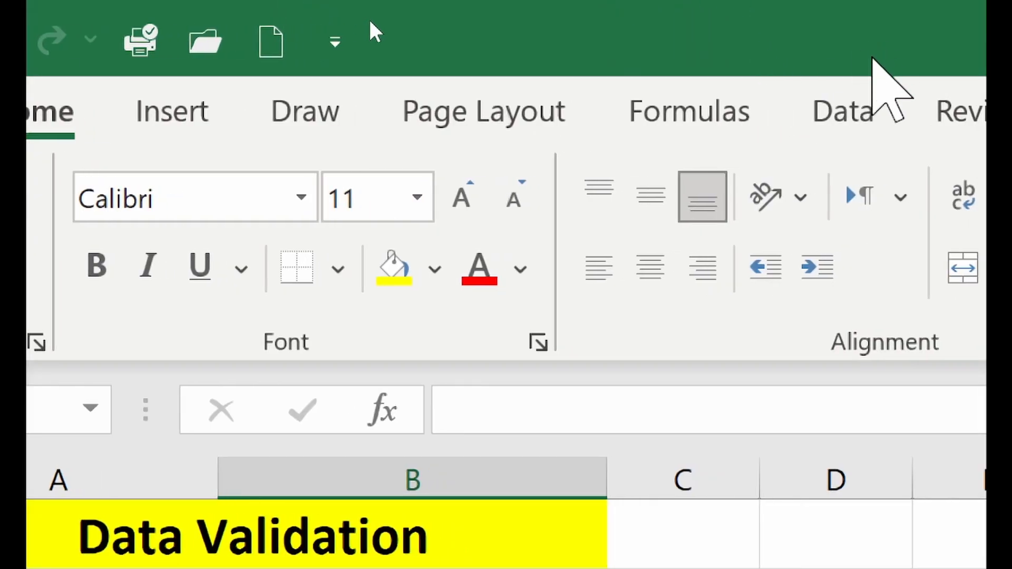
# - Set the Start Time cell's validation to allow Time values not between two limits
pyautogui.click(844, 112)
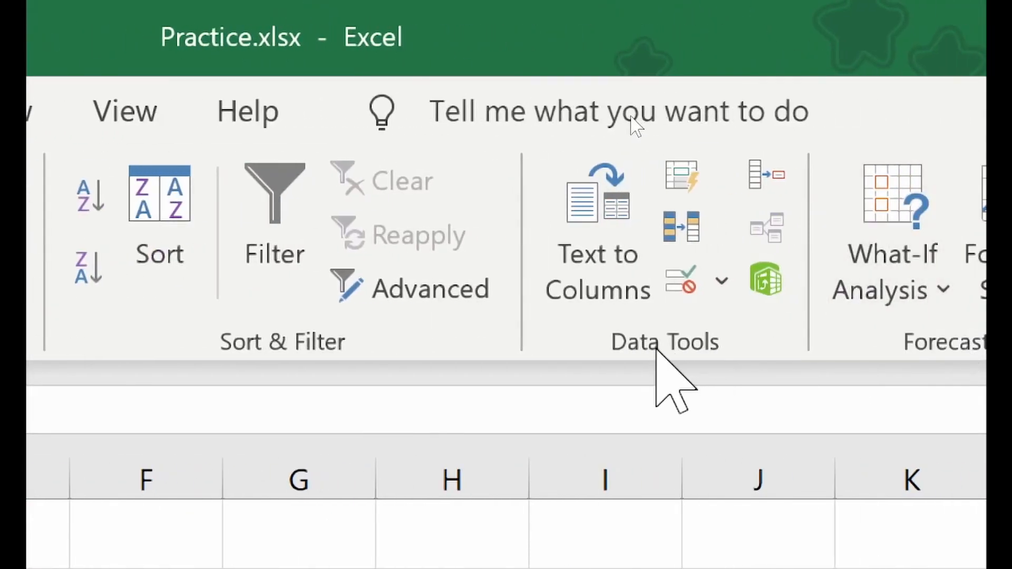
pyautogui.click(680, 278)
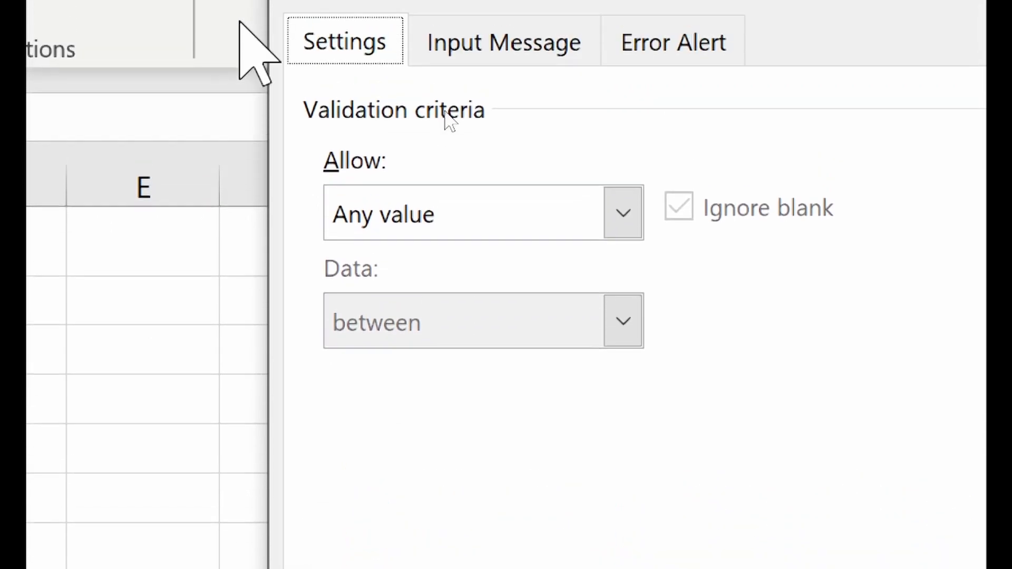
pyautogui.click(195, 331)
pyautogui.click(419, 428)
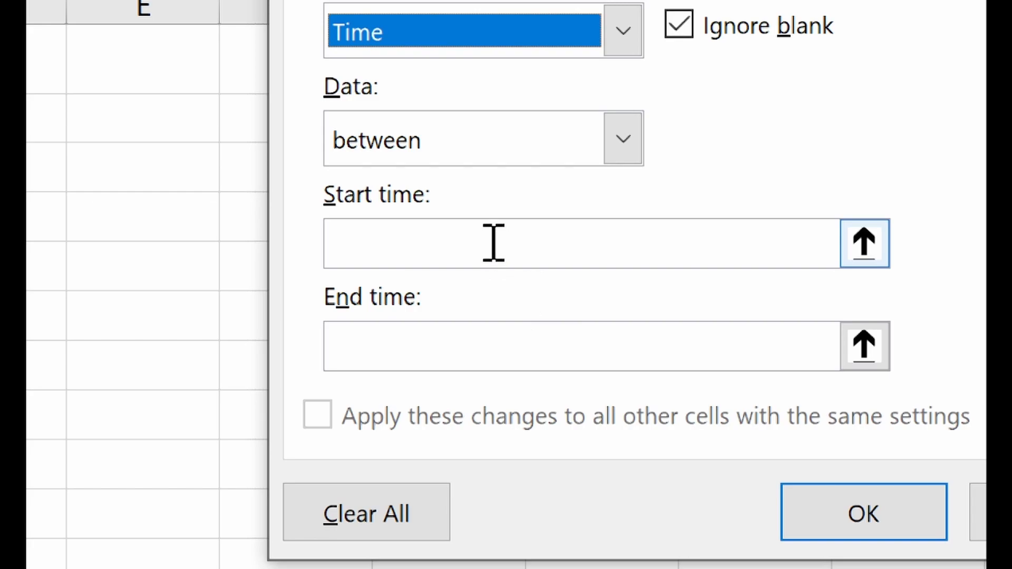
pyautogui.click(449, 157)
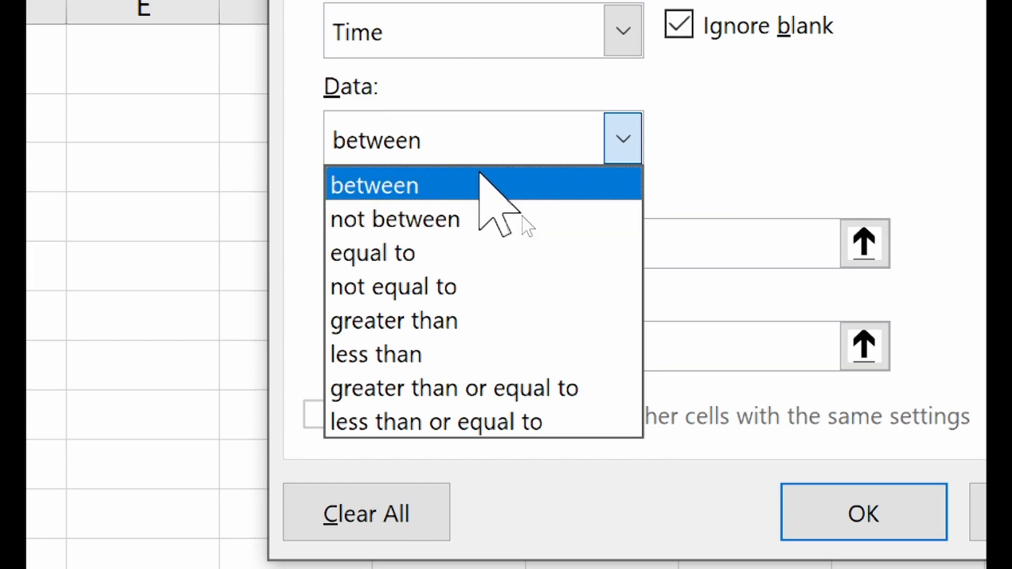
pyautogui.click(460, 206)
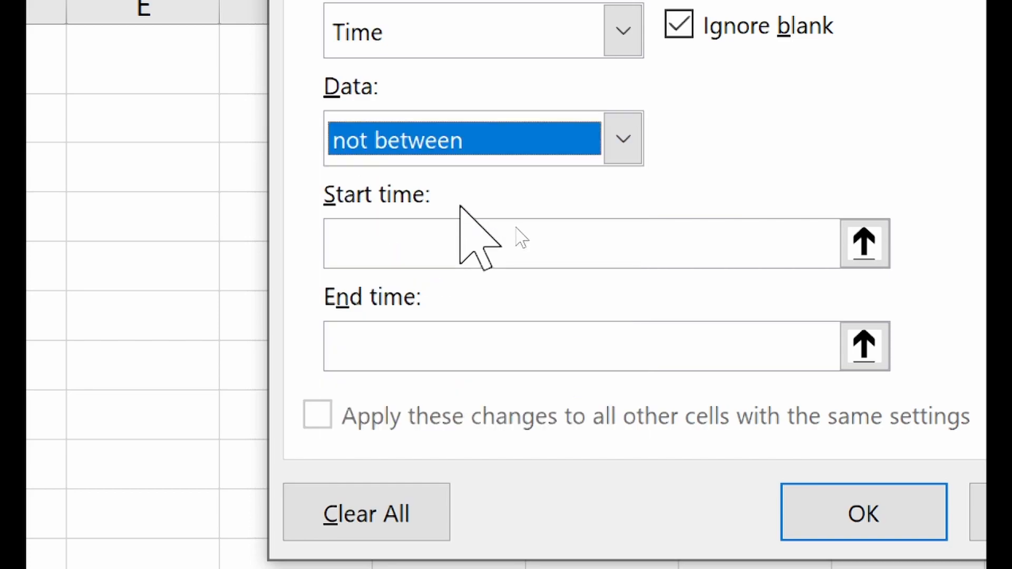
# - Enter 8:00 PM as the start time limit and 5:00 AM as the end time
pyautogui.click(453, 239)
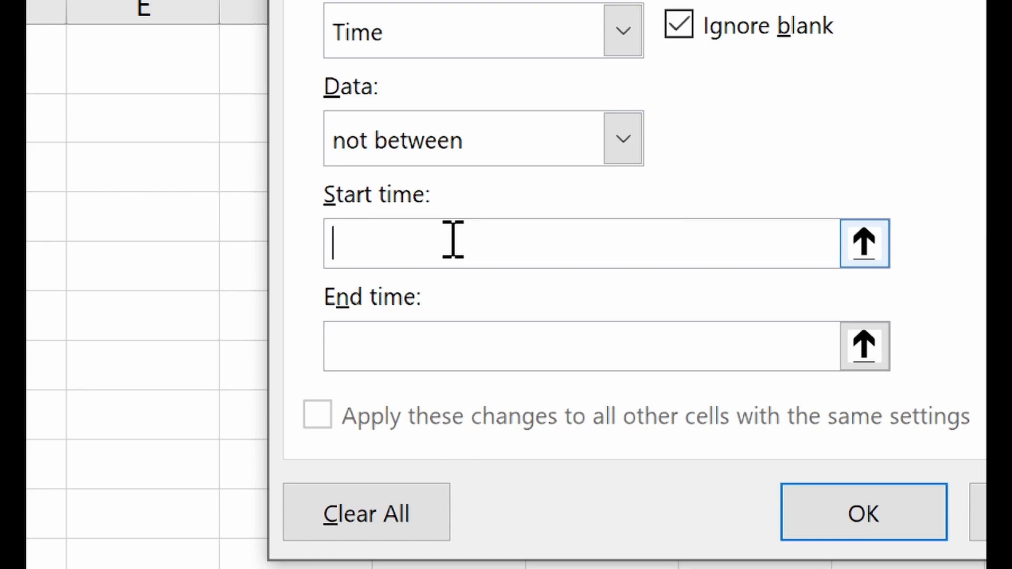
pyautogui.write('8:00 ')
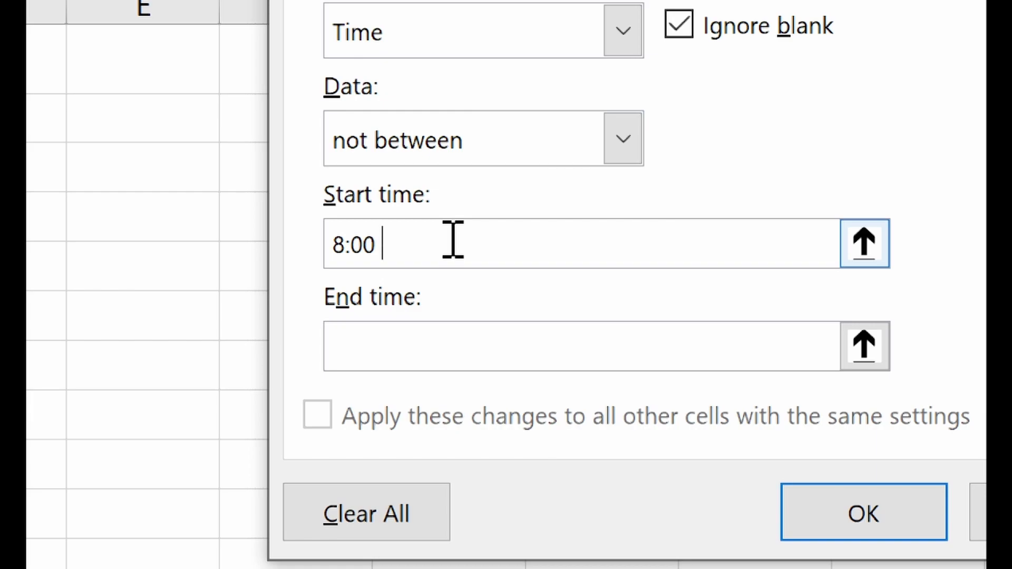
pyautogui.write('PM')
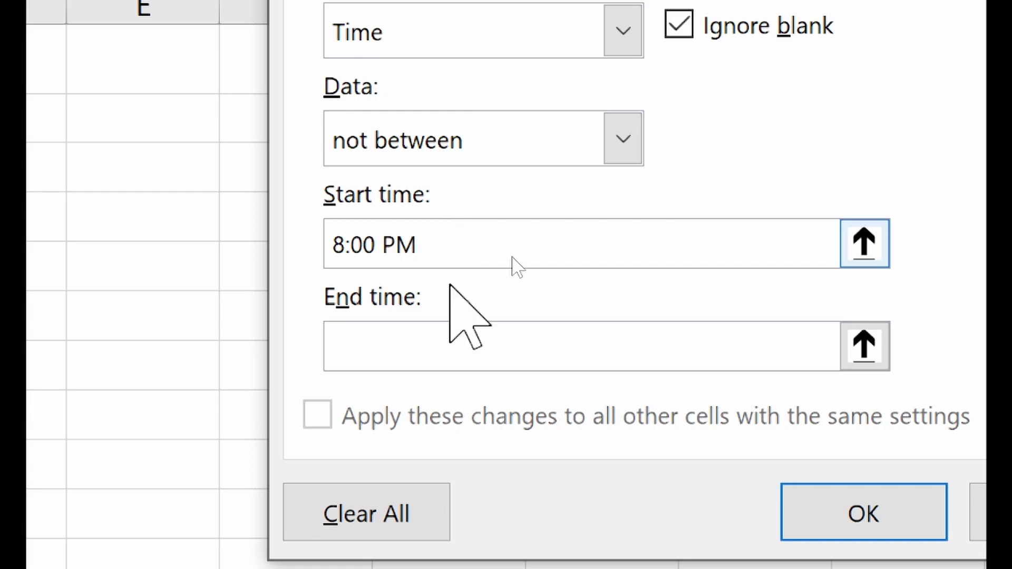
pyautogui.click(441, 343)
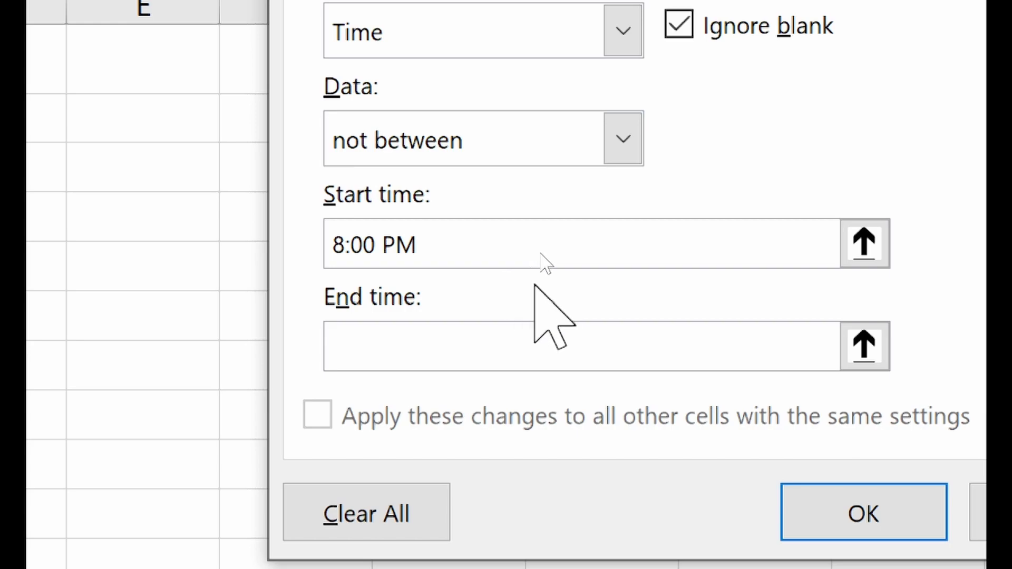
pyautogui.write('5')
pyautogui.write('00 AM')
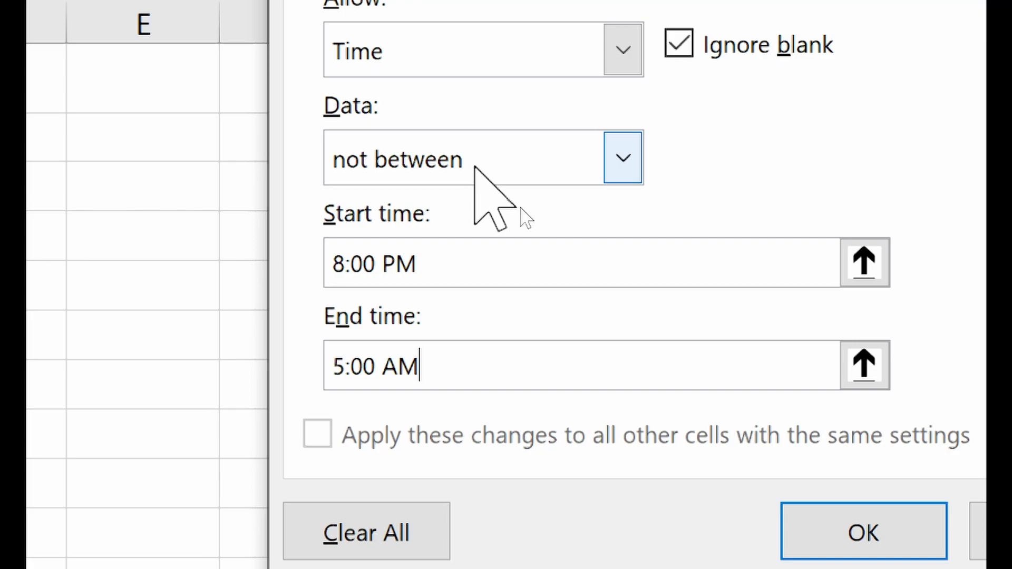
# - Try applying the night-time rule, dismiss the end-before-start warning, and enter 11:59 PM as the end time
pyautogui.click(849, 527)
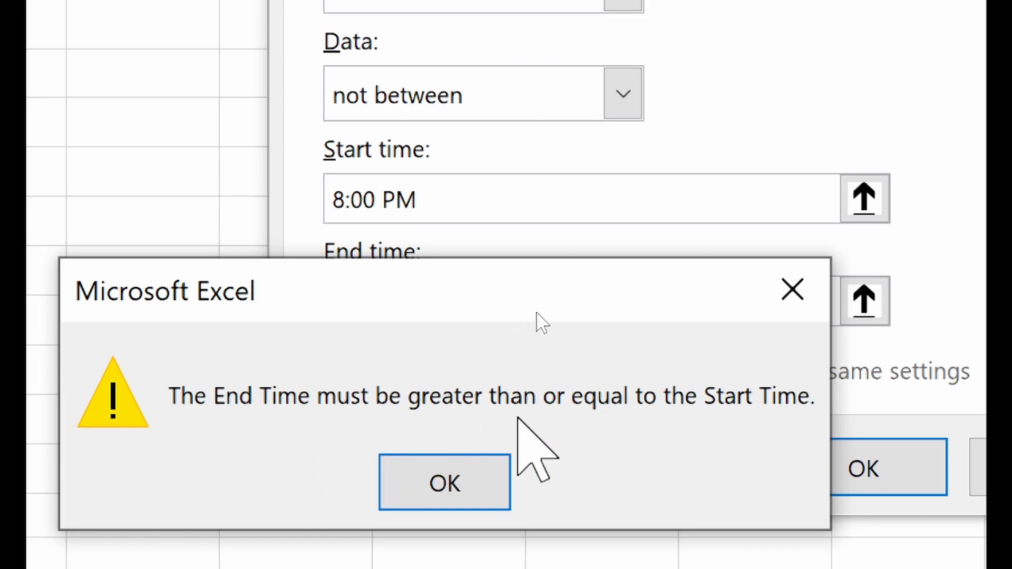
pyautogui.click(504, 498)
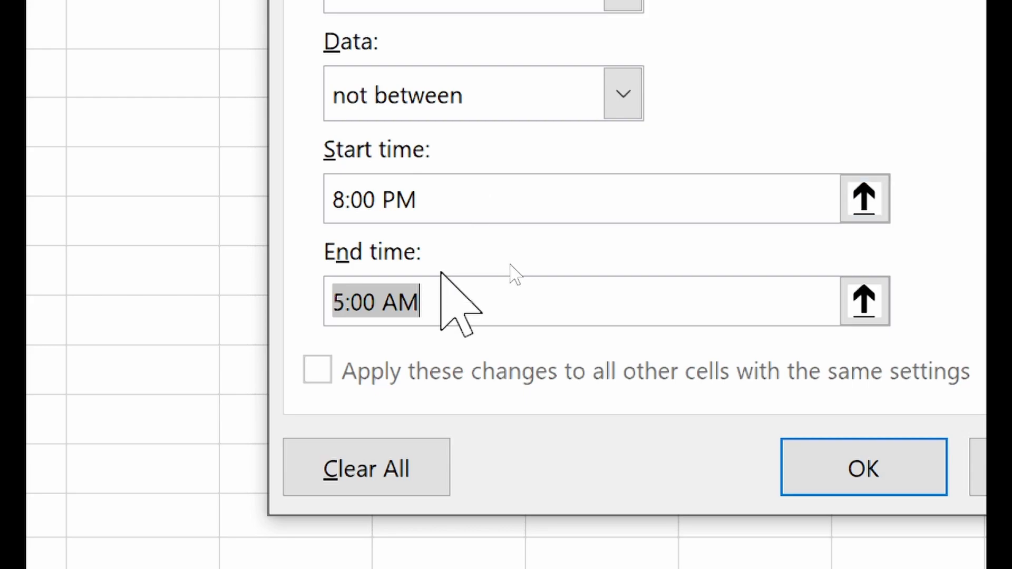
pyautogui.write('12')
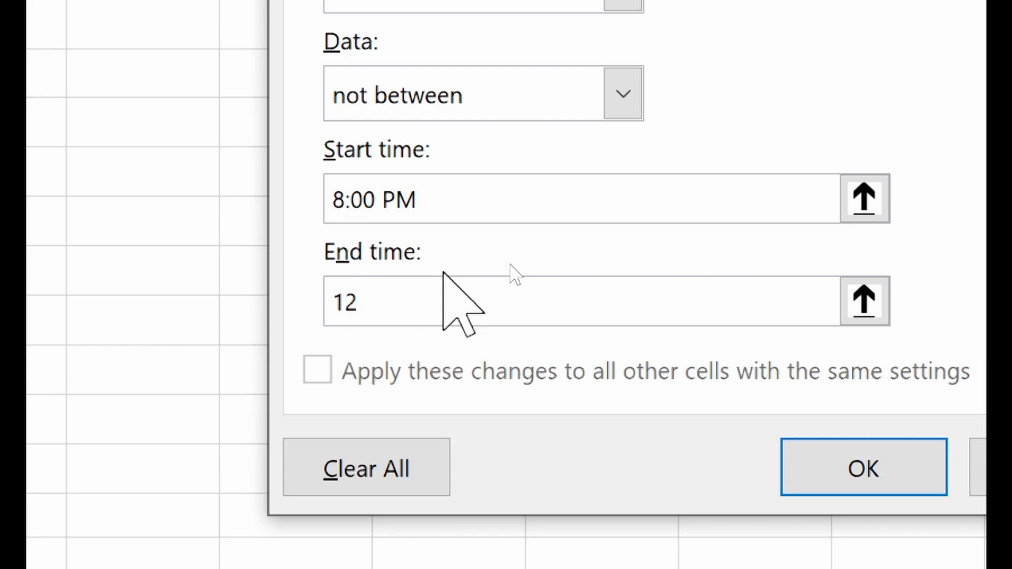
pyautogui.press('BackSpace')
pyautogui.write('1:59')
pyautogui.write('PM')
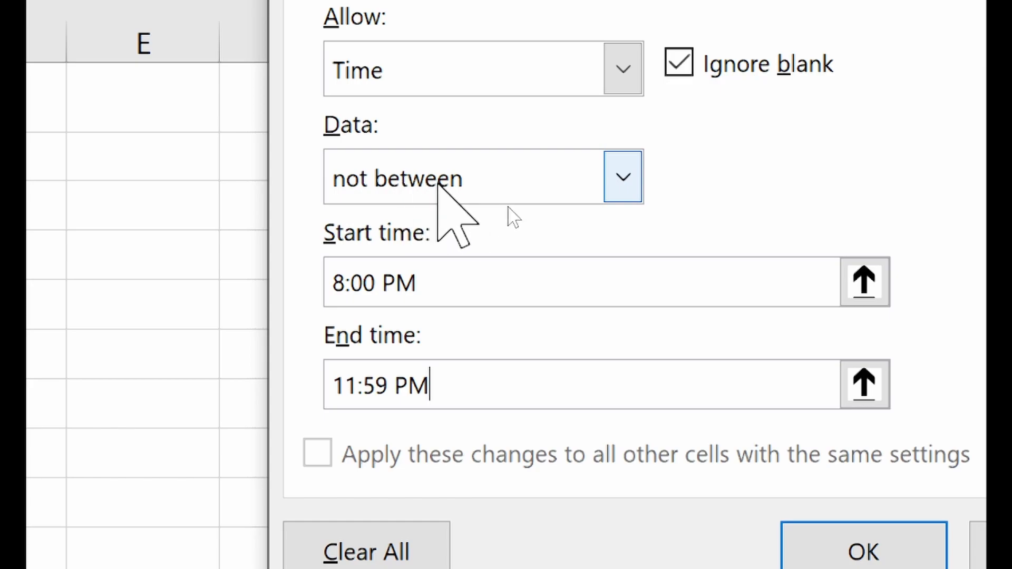
# - Switch the rule to between with 8:00 AM to 5:00 PM limits and apply it
pyautogui.click(438, 182)
pyautogui.click(443, 221)
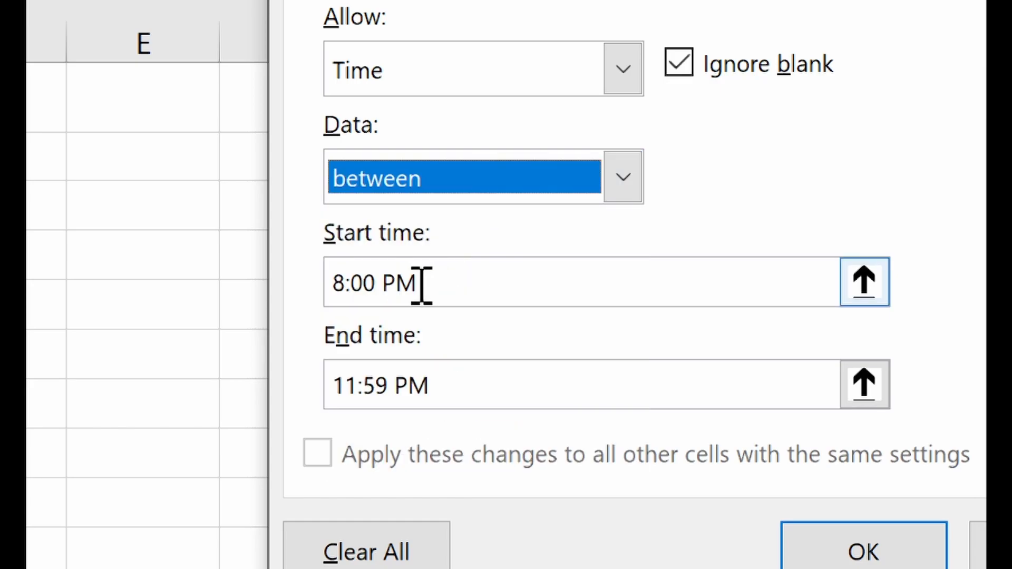
pyautogui.click(396, 284)
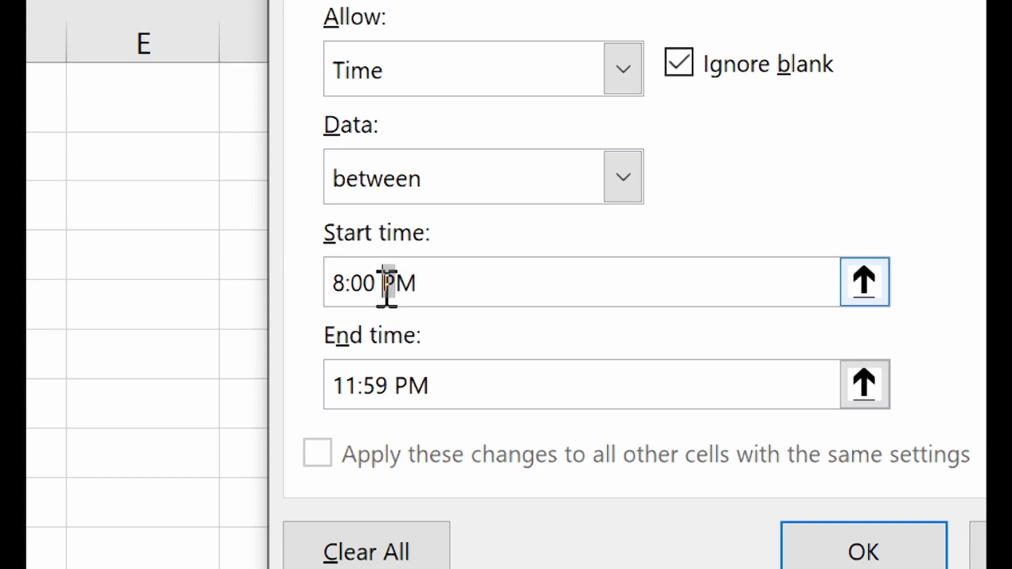
pyautogui.press('Delete')
pyautogui.write('A')
pyautogui.click(491, 393)
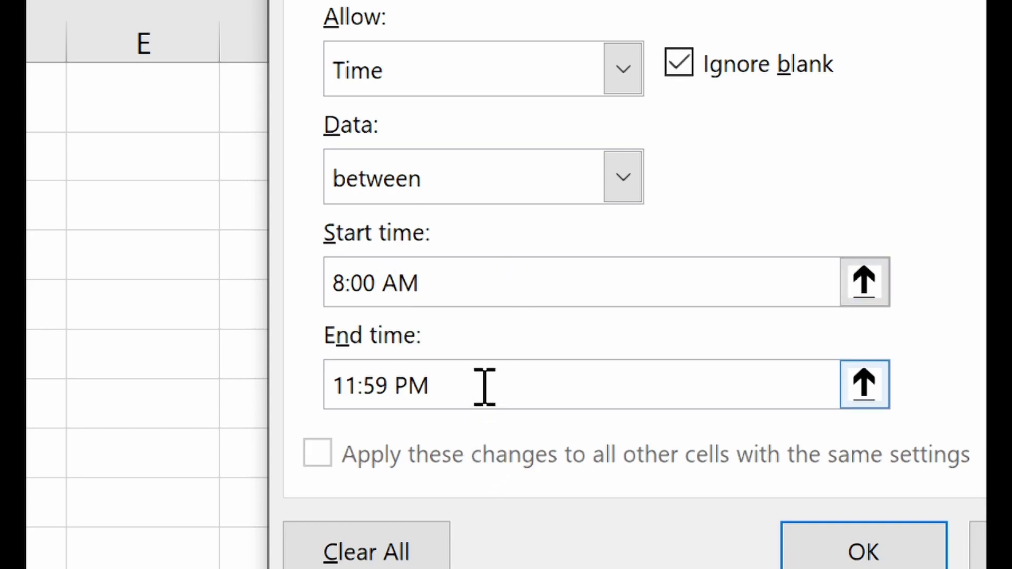
pyautogui.moveTo(485, 387); pyautogui.dragTo(184, 383)
pyautogui.write('5:00 PM')
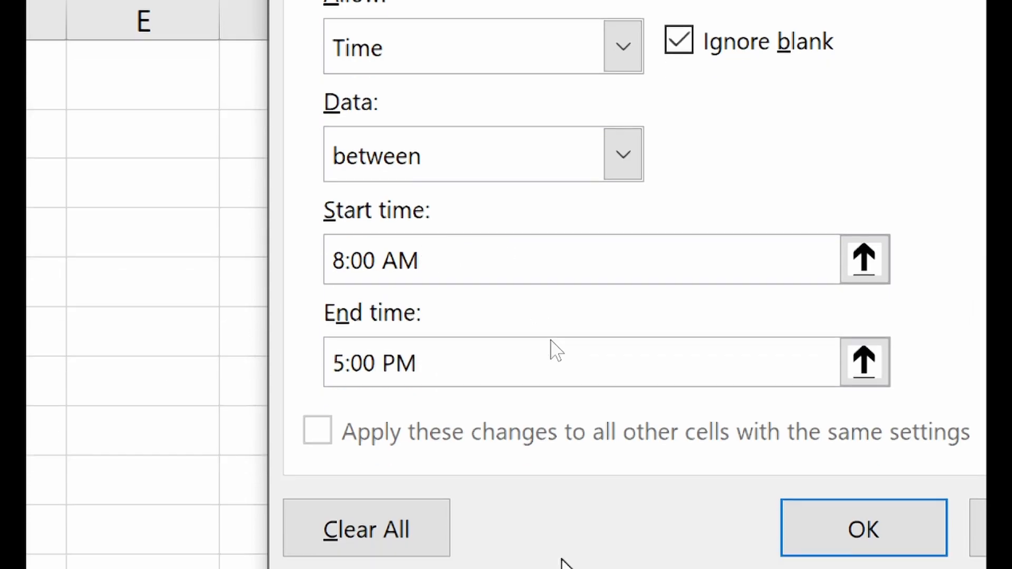
pyautogui.click(833, 537)
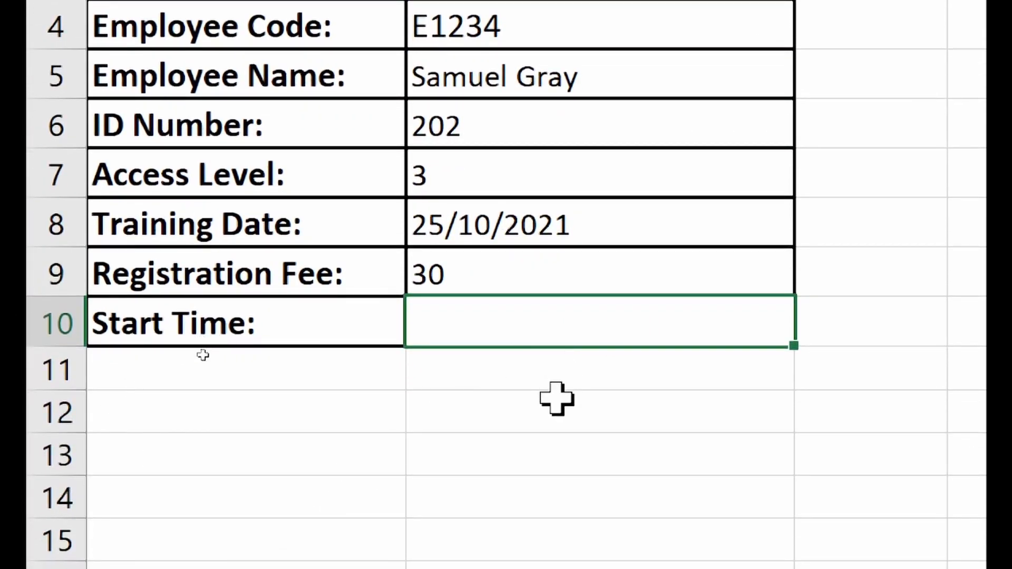
# - Enter 9:30 AM as the Start Time
pyautogui.write('9:30 AM')
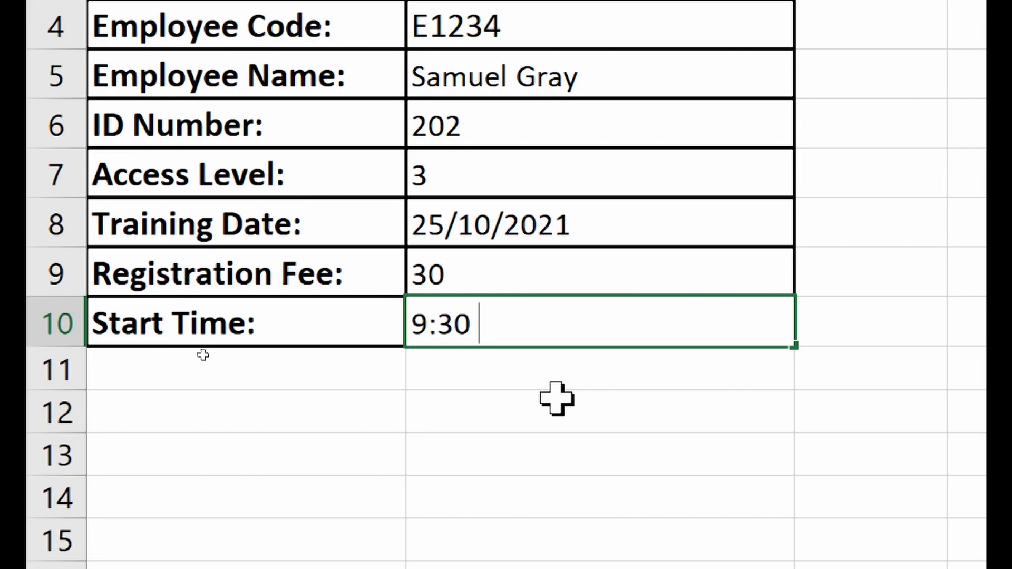
pyautogui.press('Return')
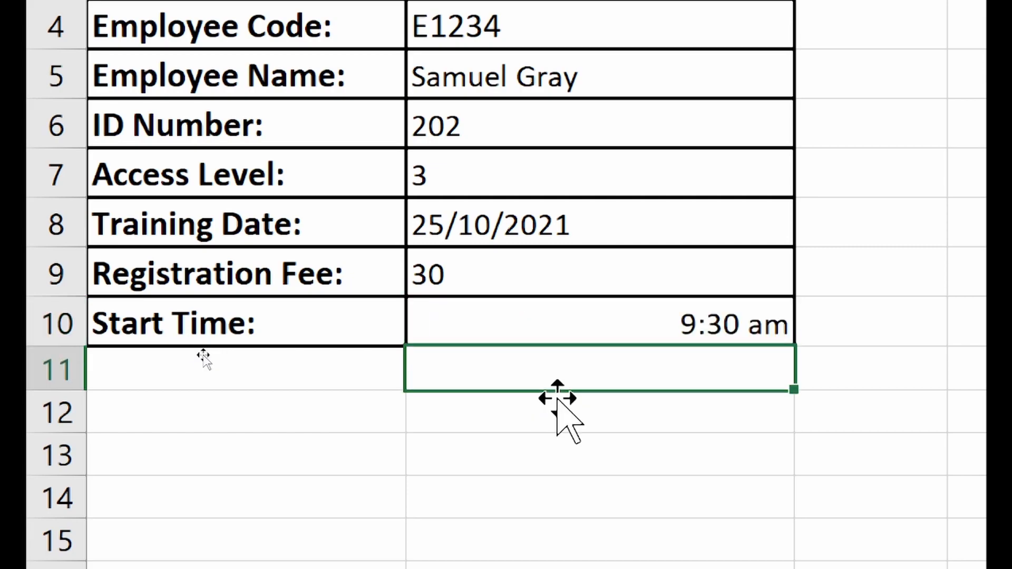
# - Test 5:00 am in the Start Time cell and cancel the validation error
pyautogui.click(764, 327)
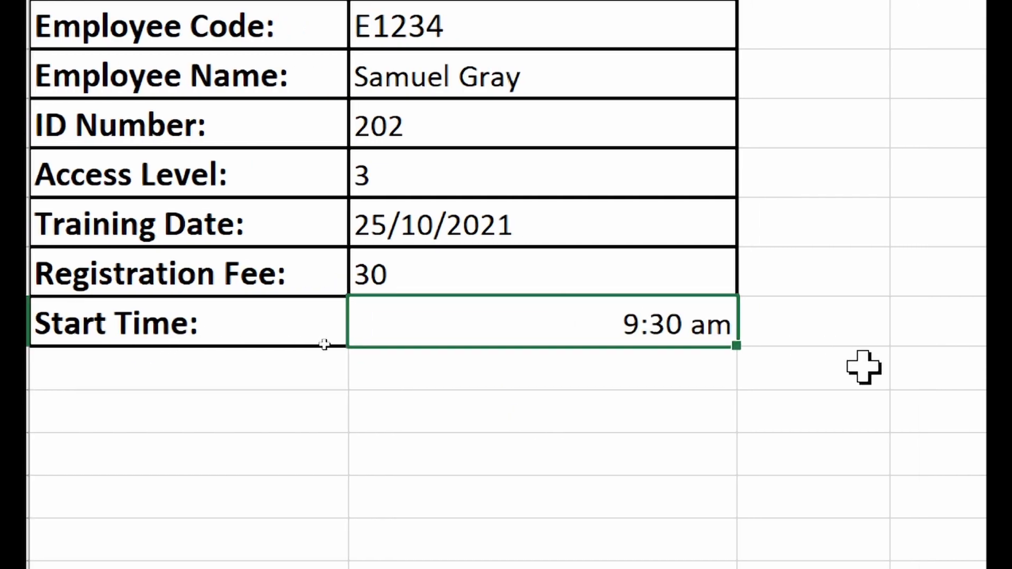
pyautogui.press('F2')
pyautogui.press('BackSpace')
pyautogui.press('BackSpace')
pyautogui.press('BackSpace')
pyautogui.press('BackSpace')
pyautogui.press('BackSpace')
pyautogui.press('BackSpace')
pyautogui.press('BackSpace')
pyautogui.press('BackSpace')
pyautogui.press('BackSpace')
pyautogui.press('BackSpace')
pyautogui.write('5:00')
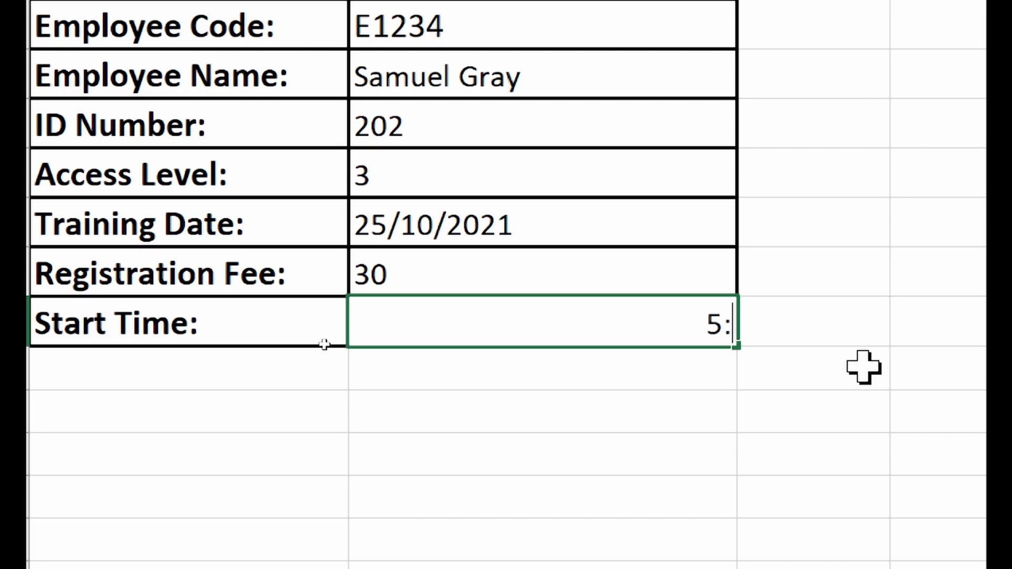
pyautogui.write(' am')
pyautogui.press('Return')
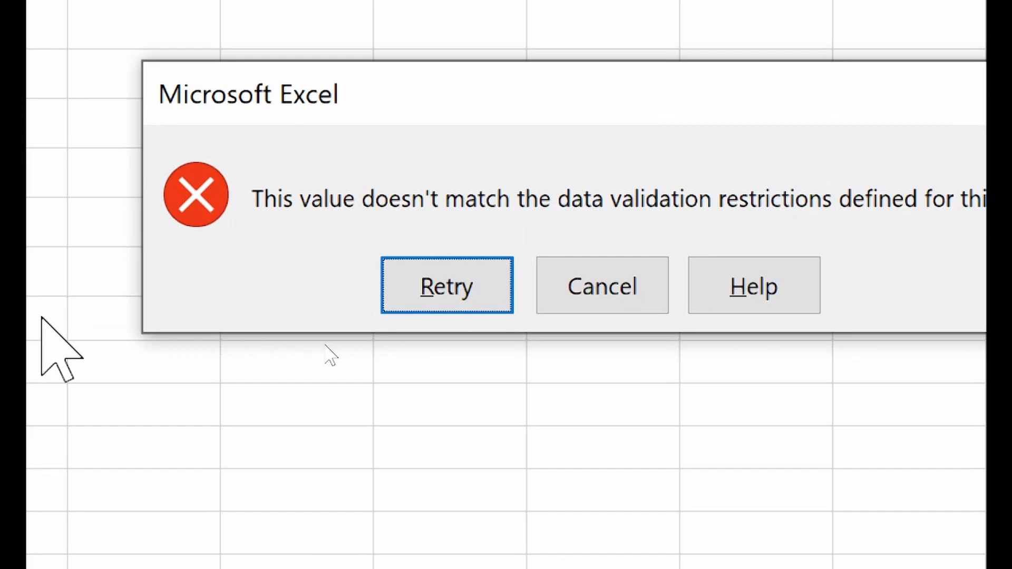
pyautogui.click(617, 278)
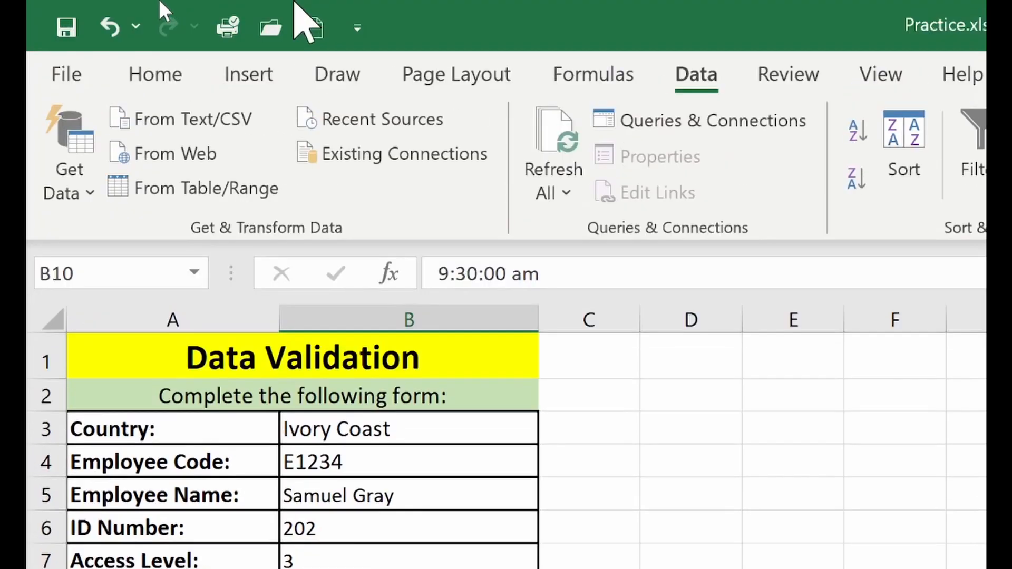
# - Left-align the 9:30 am Start Time and select the Access Level cell B7
pyautogui.click(158, 79)
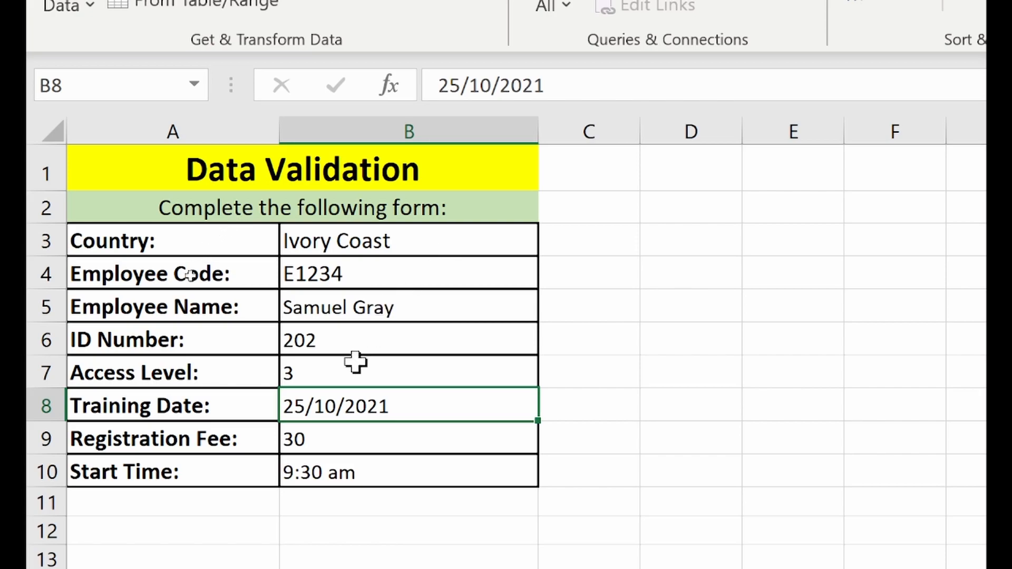
pyautogui.click(344, 376)
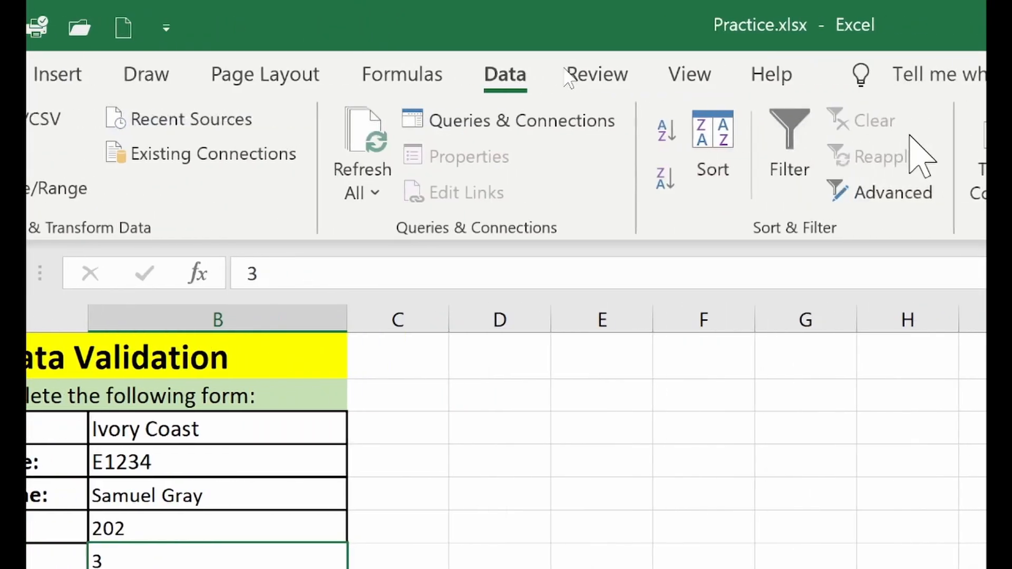
# - Open Data Validation for Access Level, showing its whole-number rule between 1 and 5
pyautogui.click(777, 191)
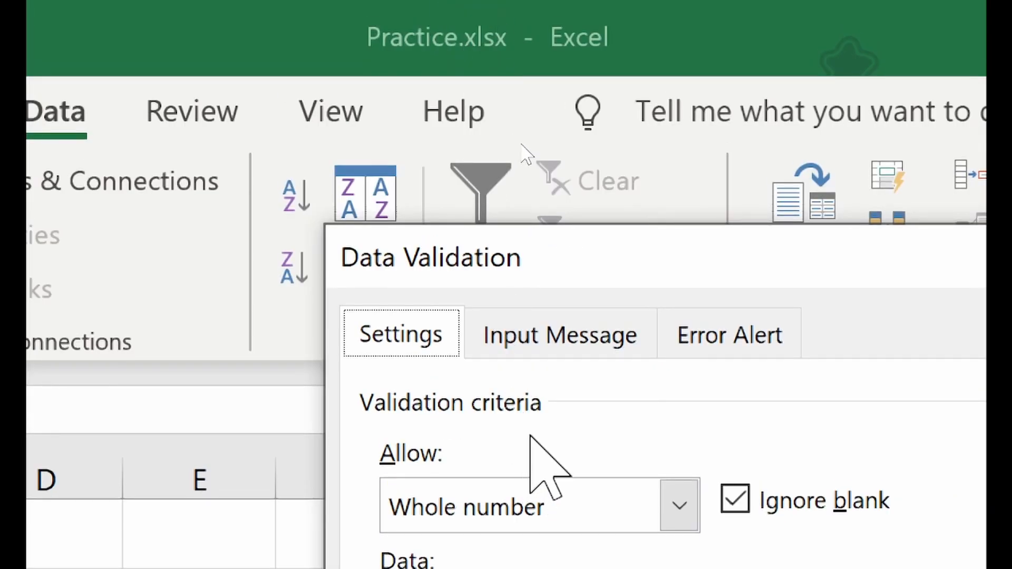
# - Add the input message 'Please enter values between 1 and 5' to the Access Level cell
pyautogui.click(567, 329)
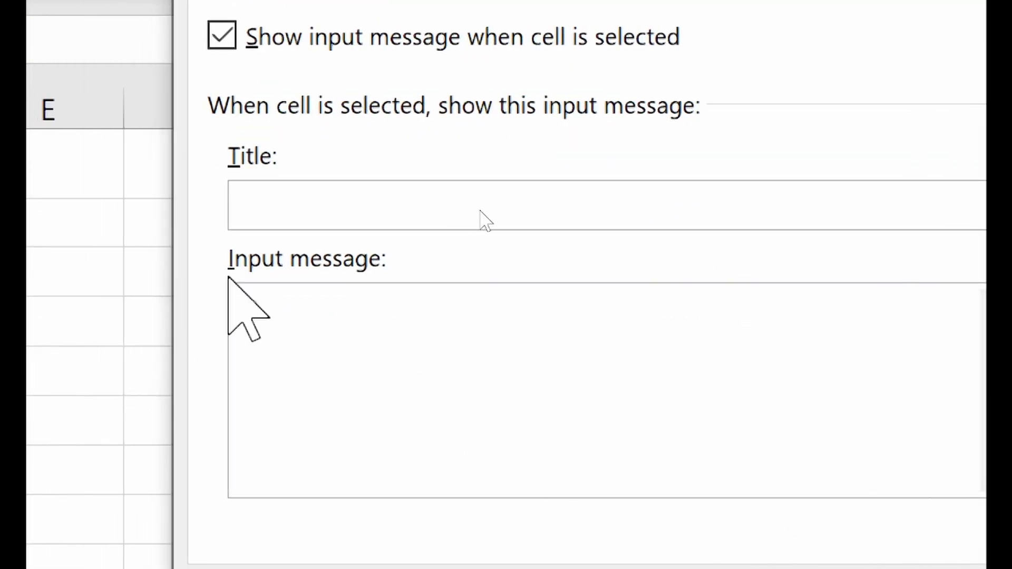
pyautogui.click(345, 320)
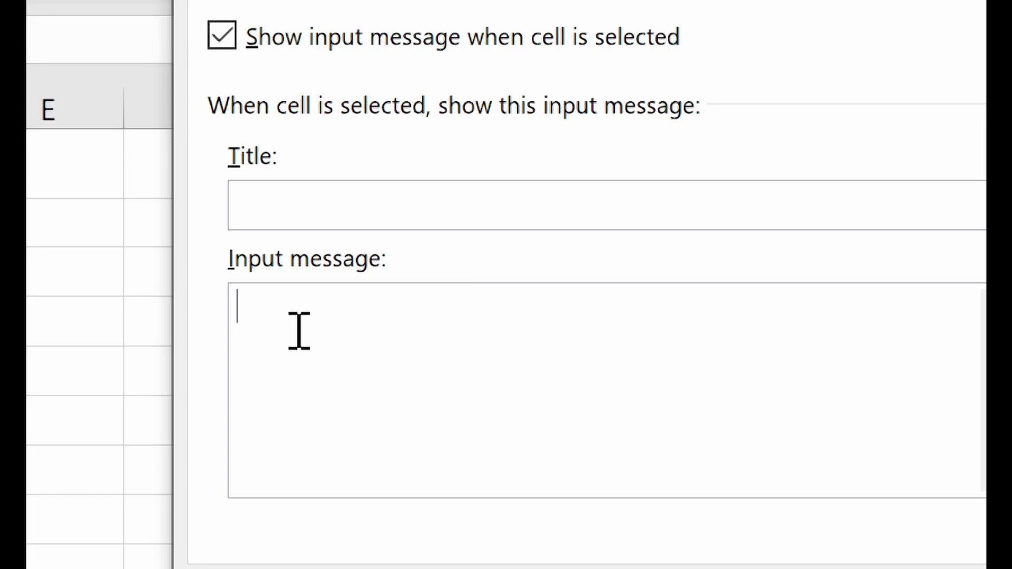
pyautogui.write('Please enter')
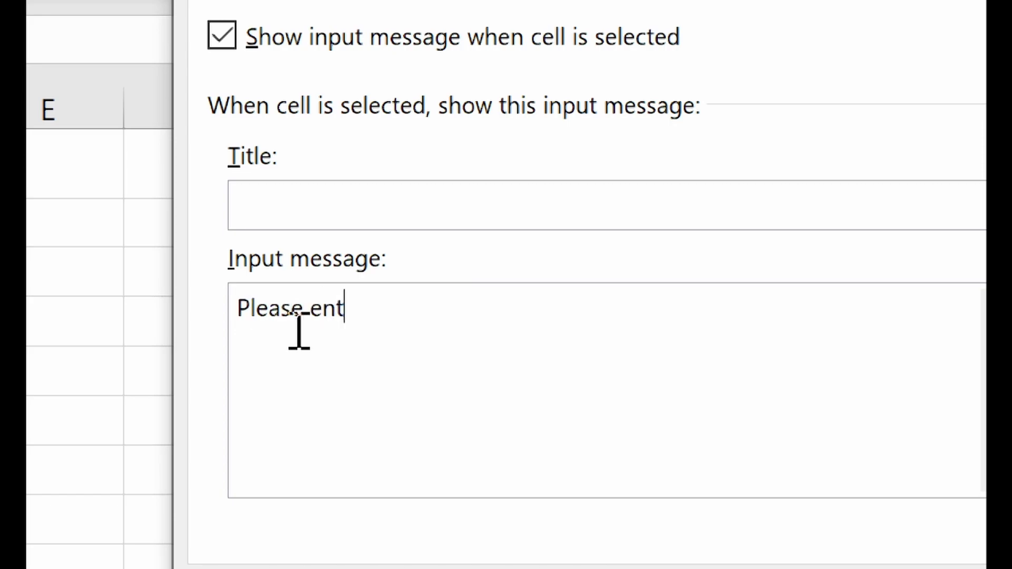
pyautogui.press('BackSpace')
pyautogui.press('BackSpace')
pyautogui.press('BackSpace')
pyautogui.write('ter values b')
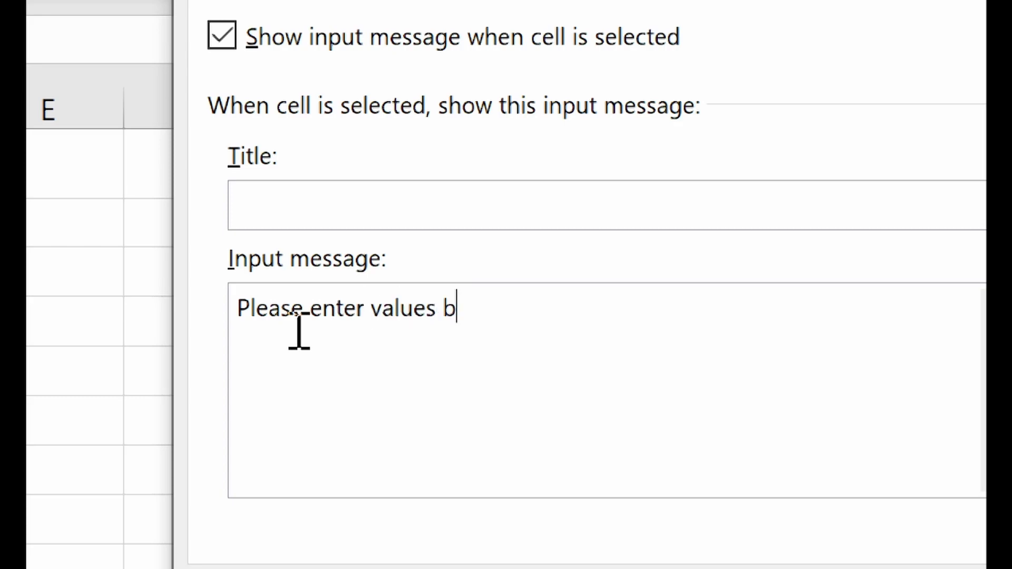
pyautogui.write('etween 1 and ')
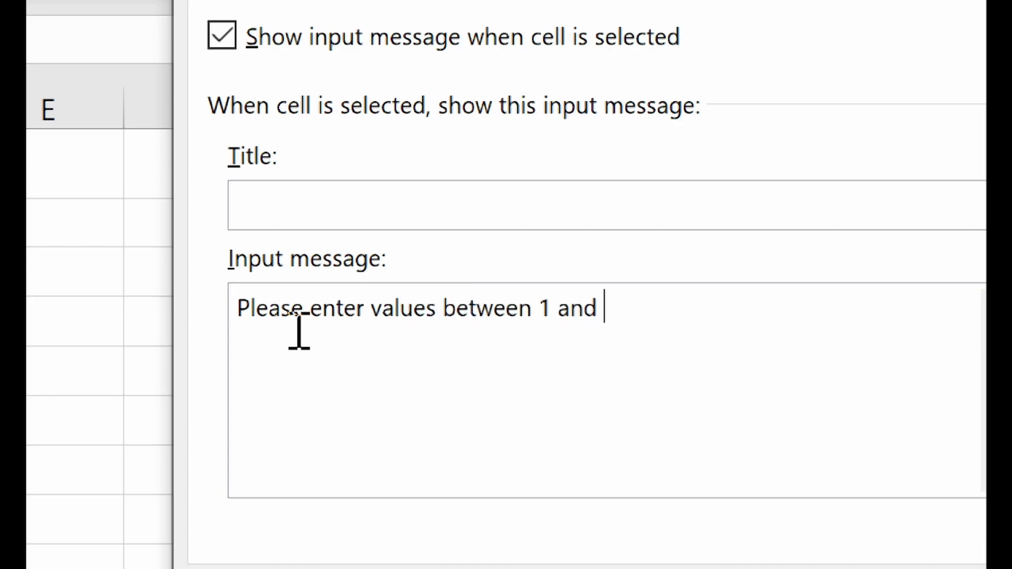
pyautogui.write('5')
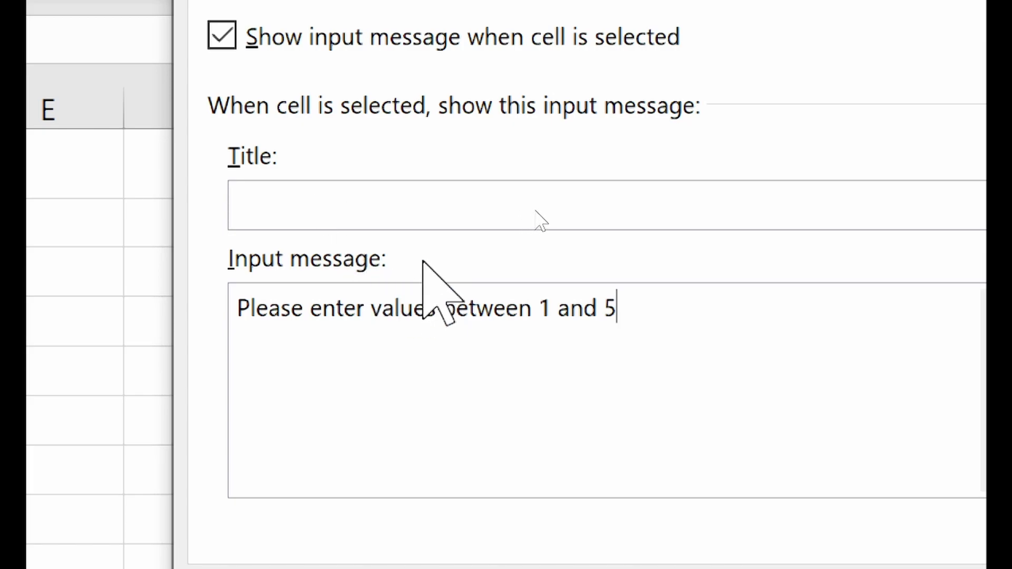
pyautogui.click(745, 469)
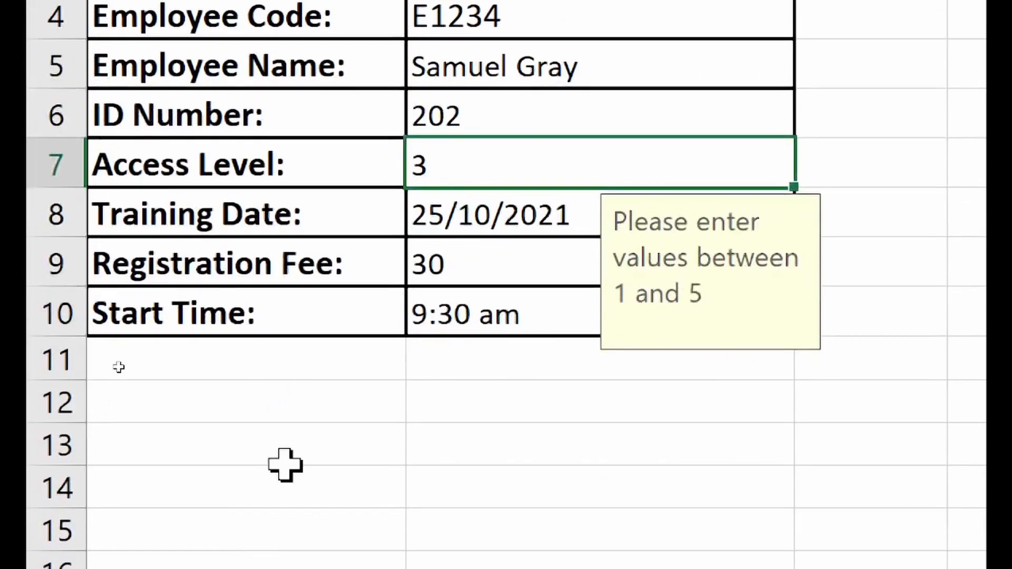
pyautogui.click(451, 255)
pyautogui.click(448, 121)
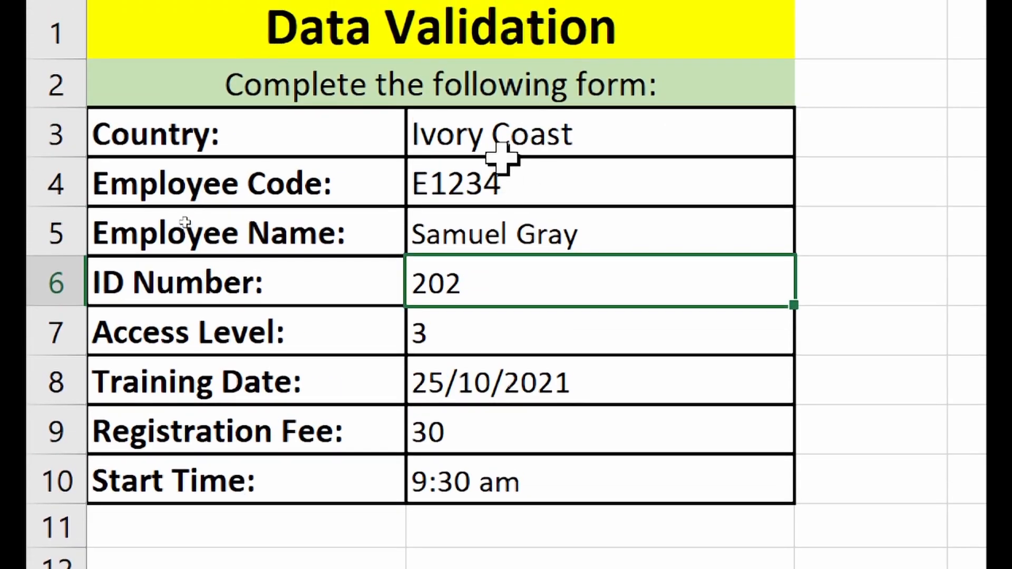
pyautogui.click(501, 152)
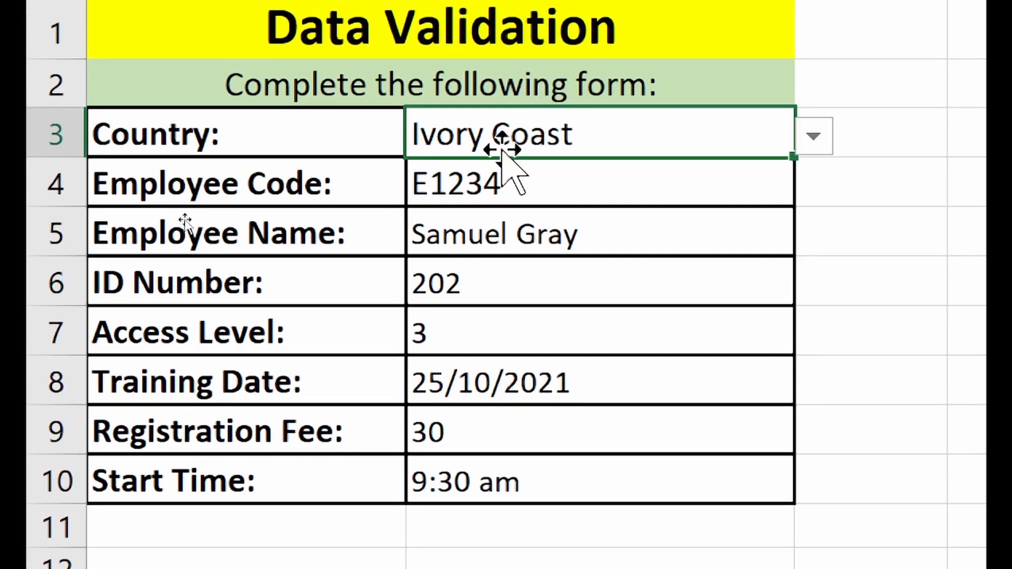
pyautogui.click(501, 183)
pyautogui.click(492, 242)
pyautogui.click(492, 274)
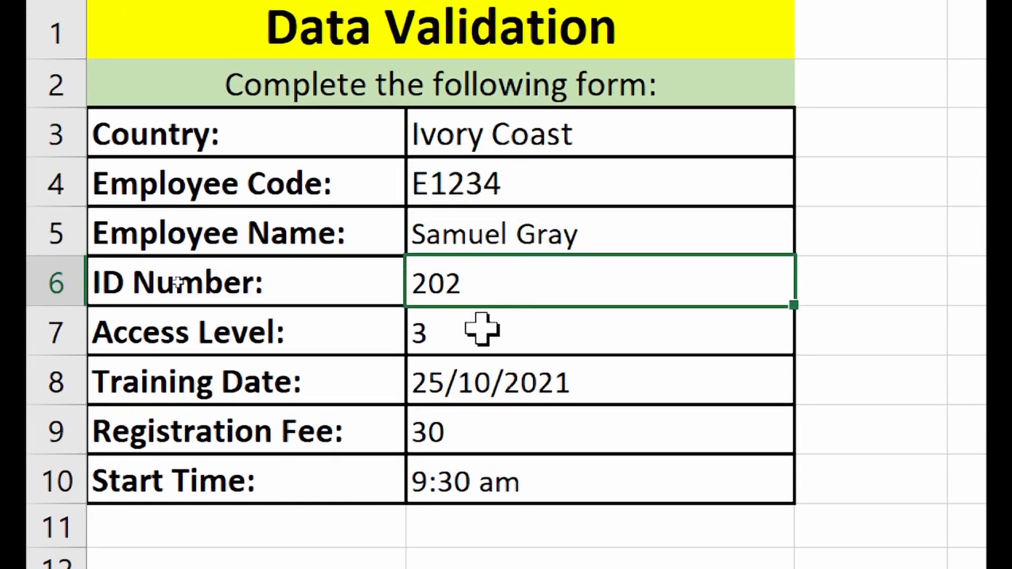
pyautogui.click(462, 338)
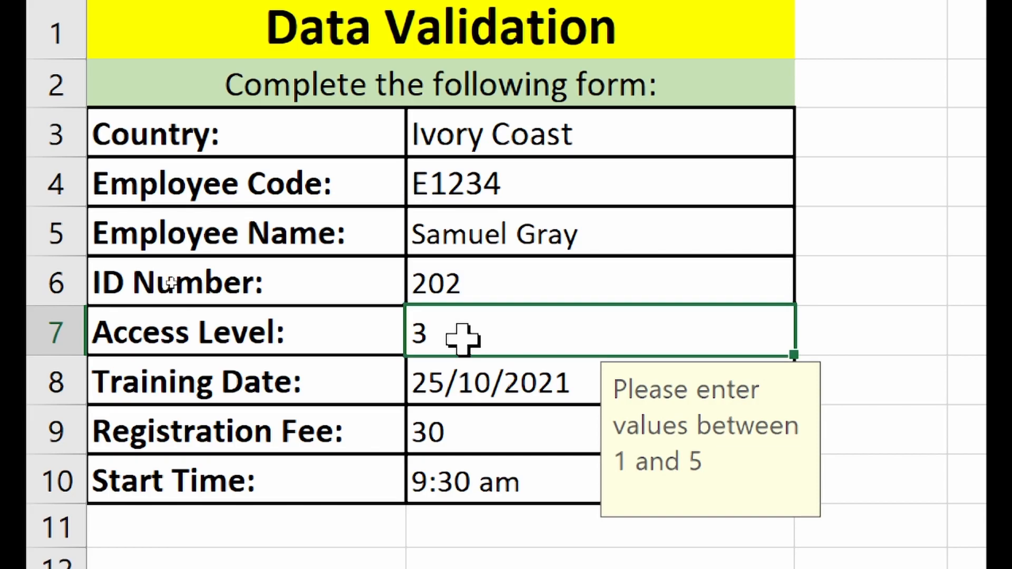
pyautogui.click(470, 373)
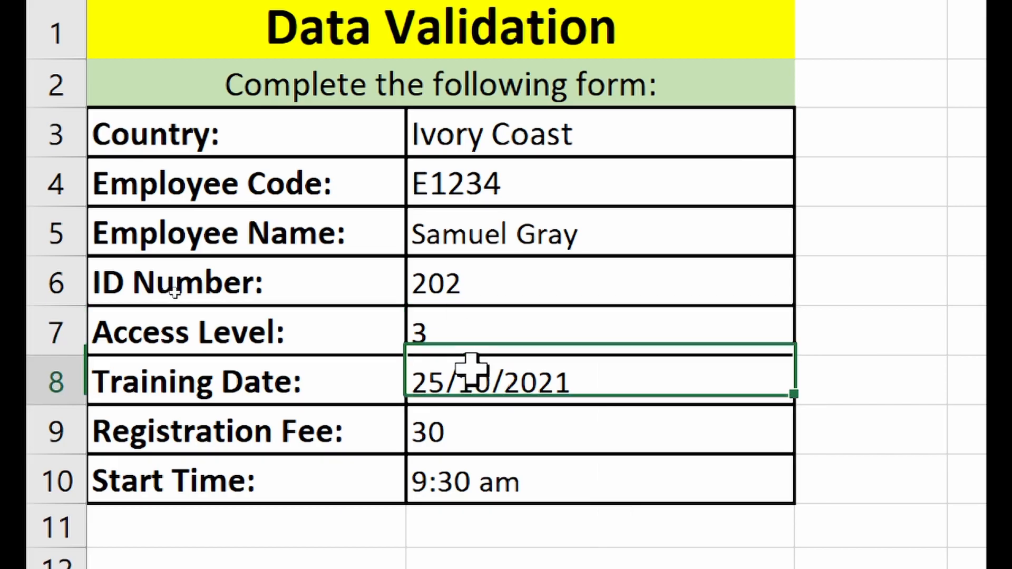
pyautogui.click(477, 426)
pyautogui.click(480, 379)
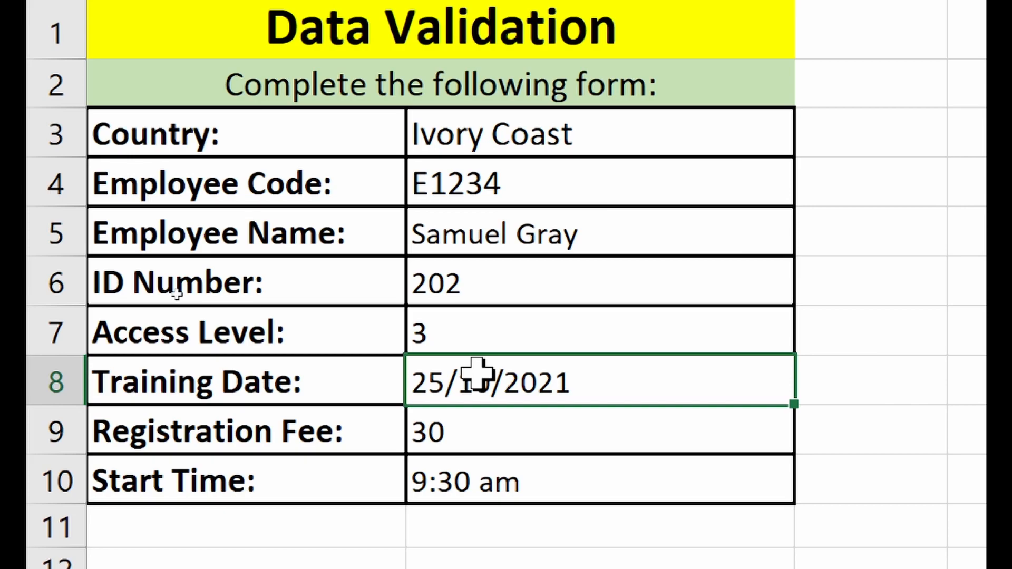
pyautogui.click(480, 333)
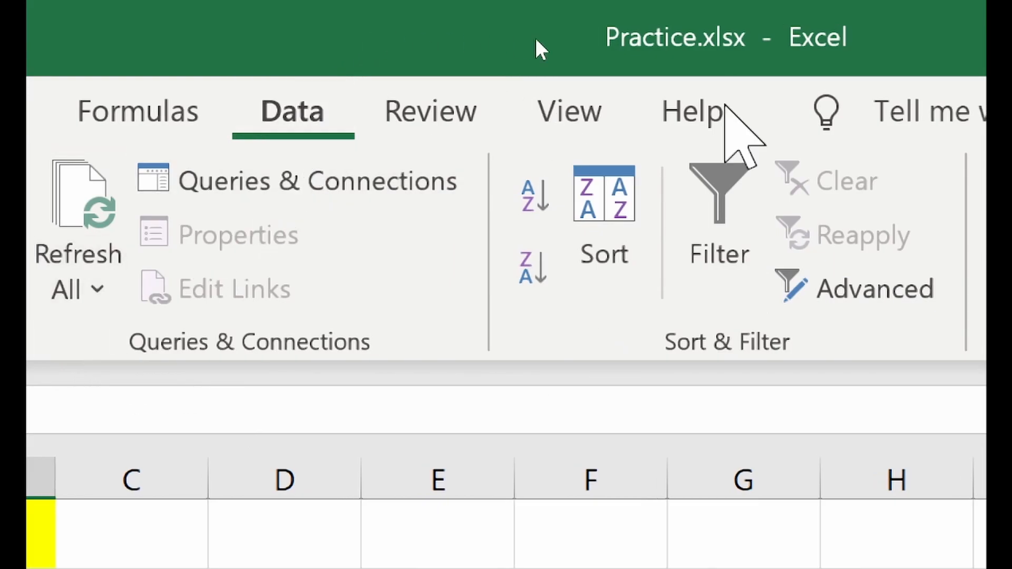
# - Title the Access Level input prompt 'Instructions', then select the Country cell
pyautogui.click(707, 287)
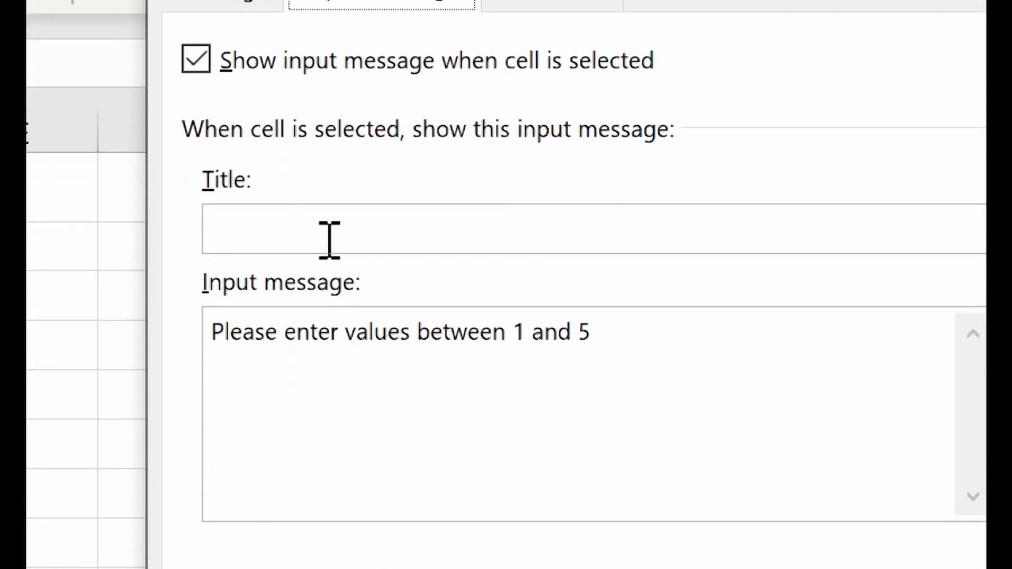
pyautogui.click(319, 437)
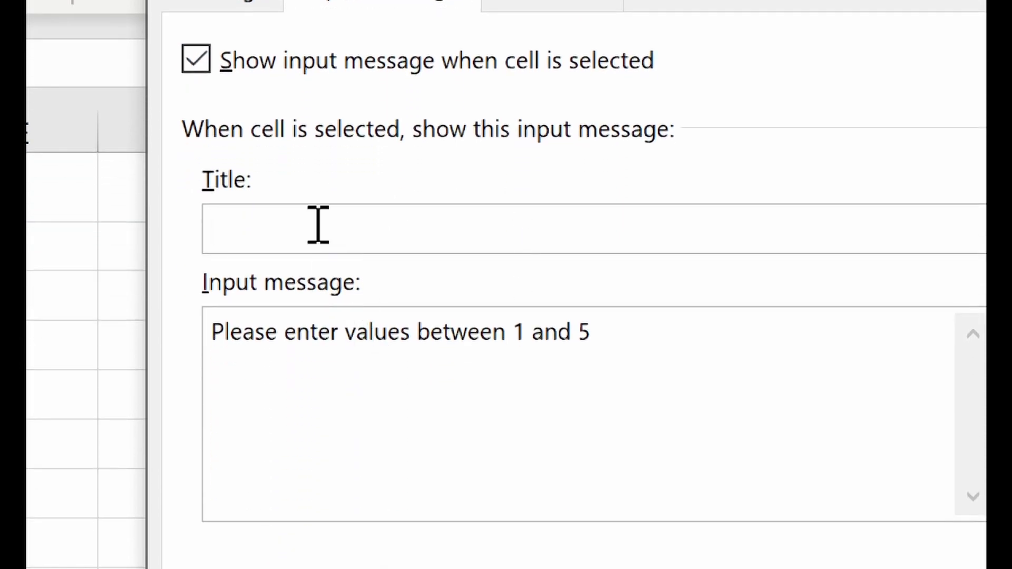
pyautogui.write('Instructions')
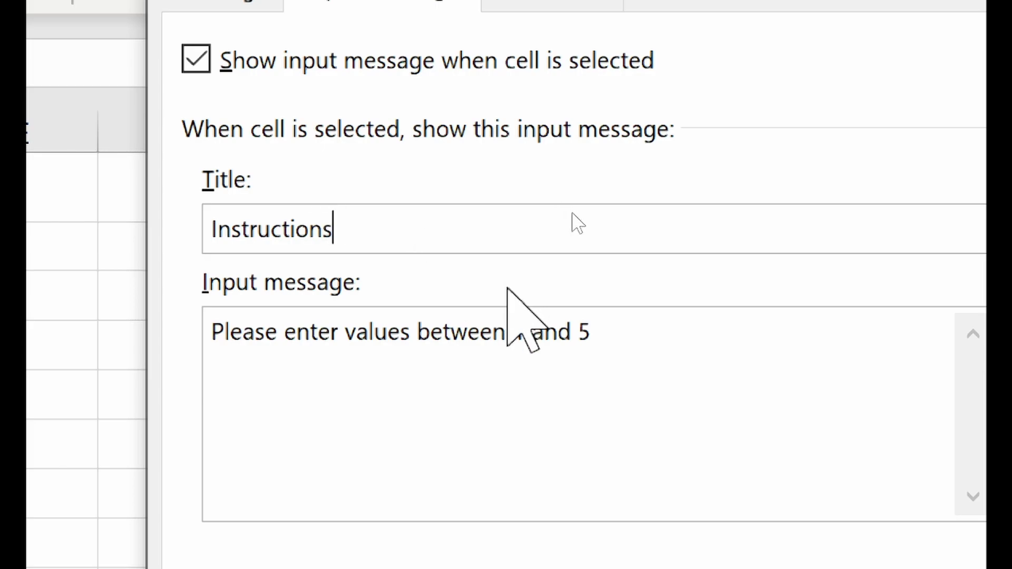
pyautogui.click(710, 550)
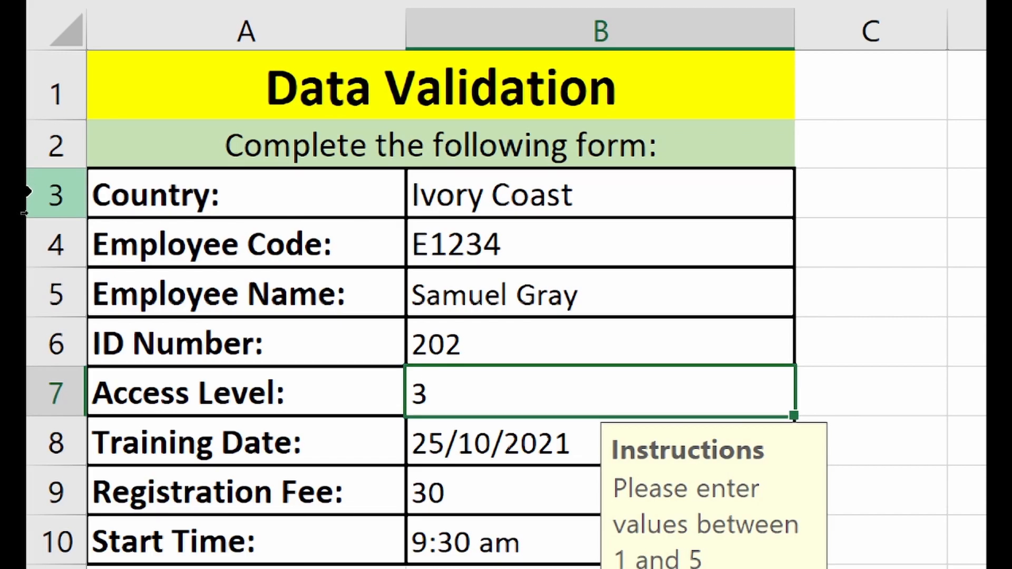
pyautogui.click(560, 203)
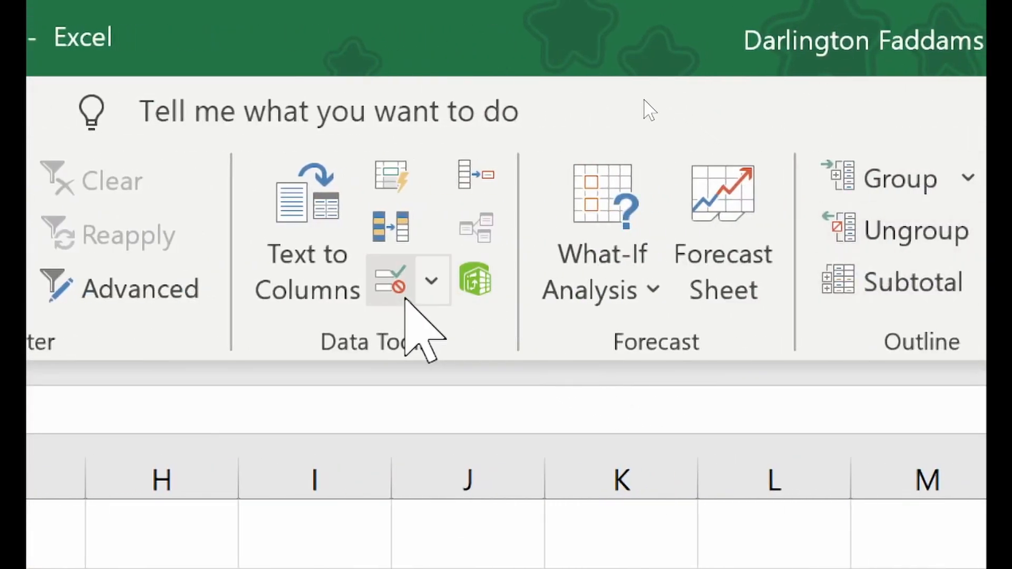
# - Enter the Country prompt title 'Instruction' and message 'Please select from the list'
pyautogui.click(402, 278)
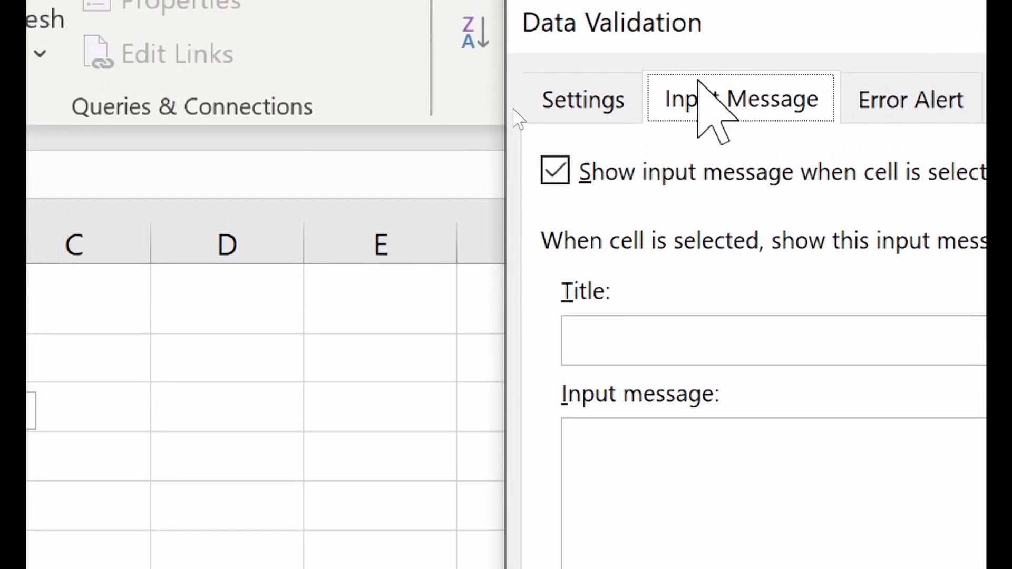
pyautogui.click(601, 15)
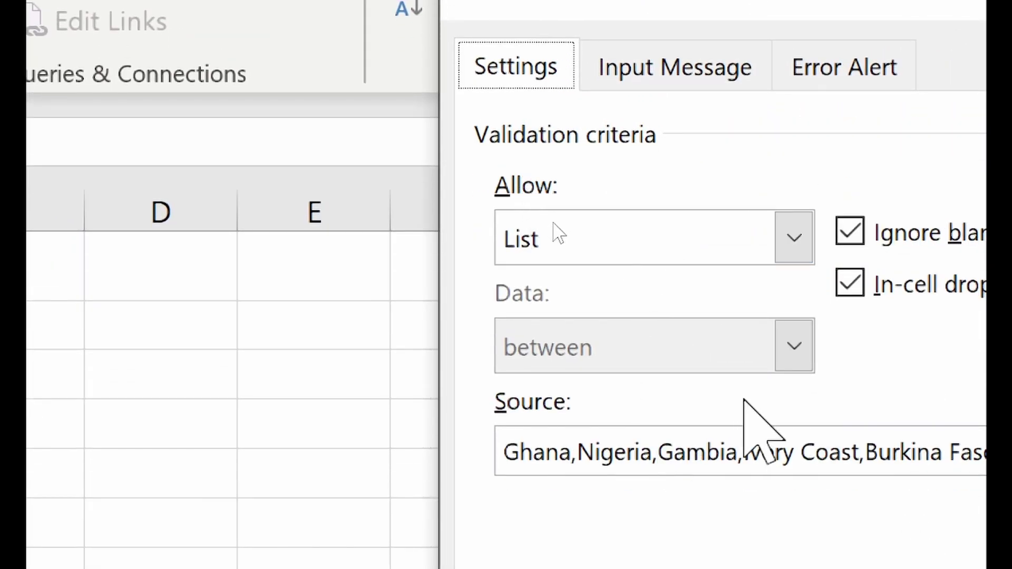
pyautogui.click(693, 76)
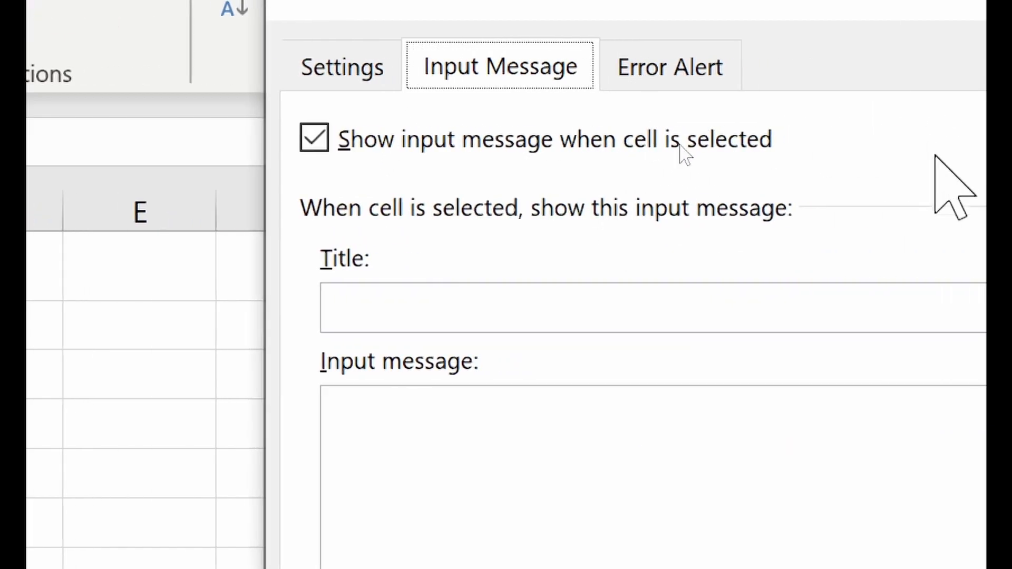
pyautogui.click(484, 263)
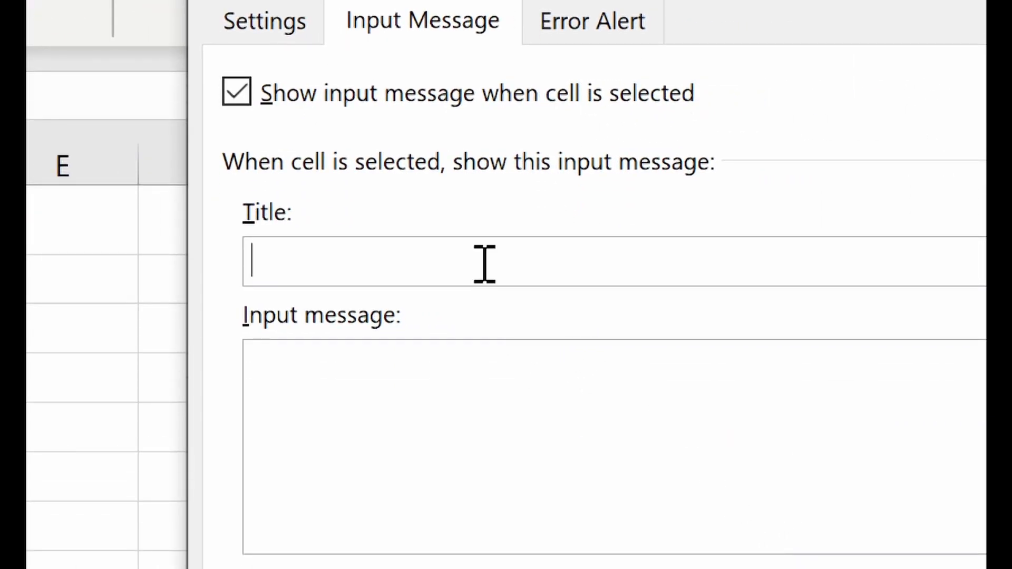
pyautogui.write('Insttu')
pyautogui.press('BackSpace')
pyautogui.press('BackSpace')
pyautogui.write('ructio')
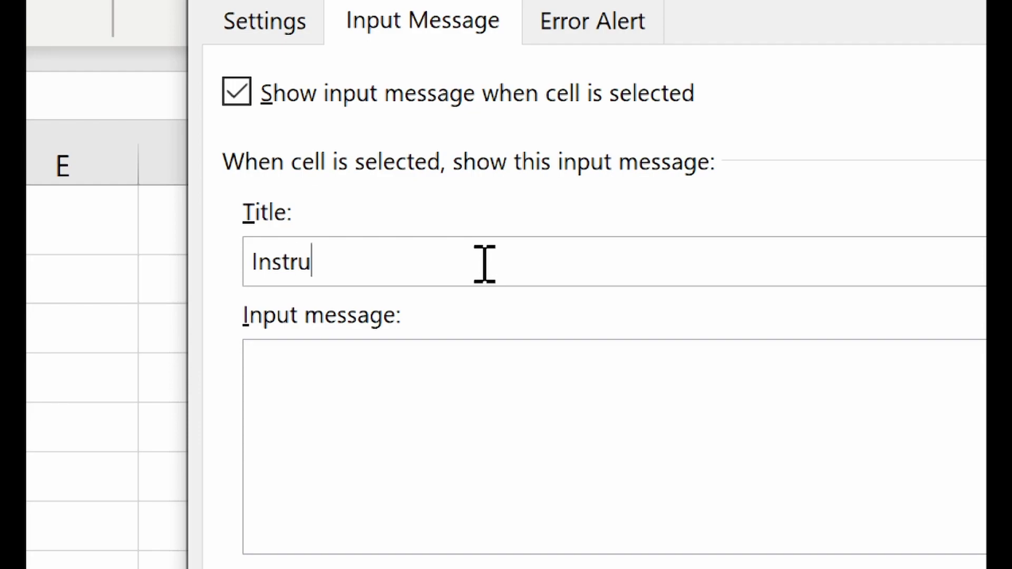
pyautogui.write('n')
pyautogui.press('Tab')
pyautogui.write('Please select')
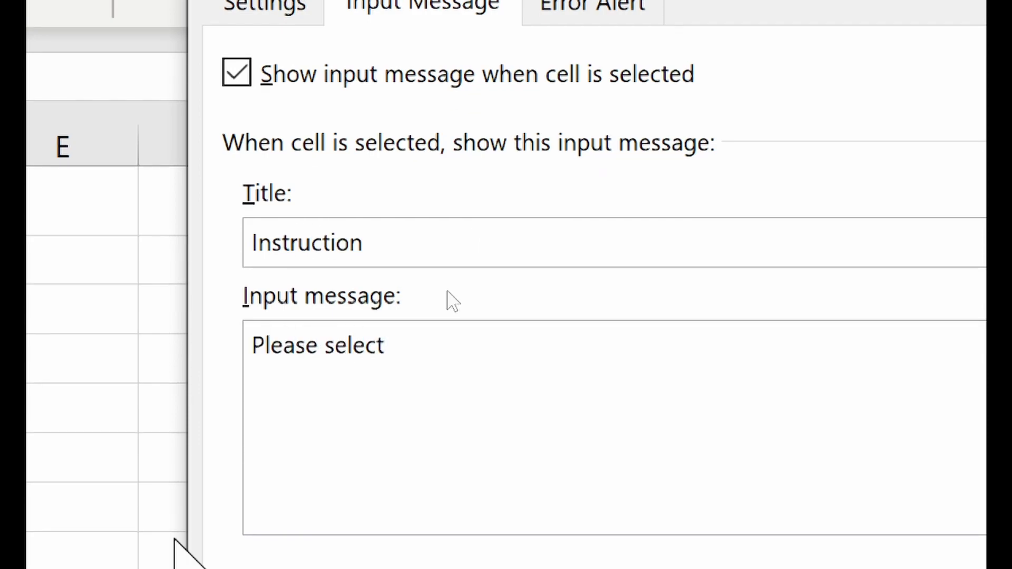
pyautogui.write(' from the list.')
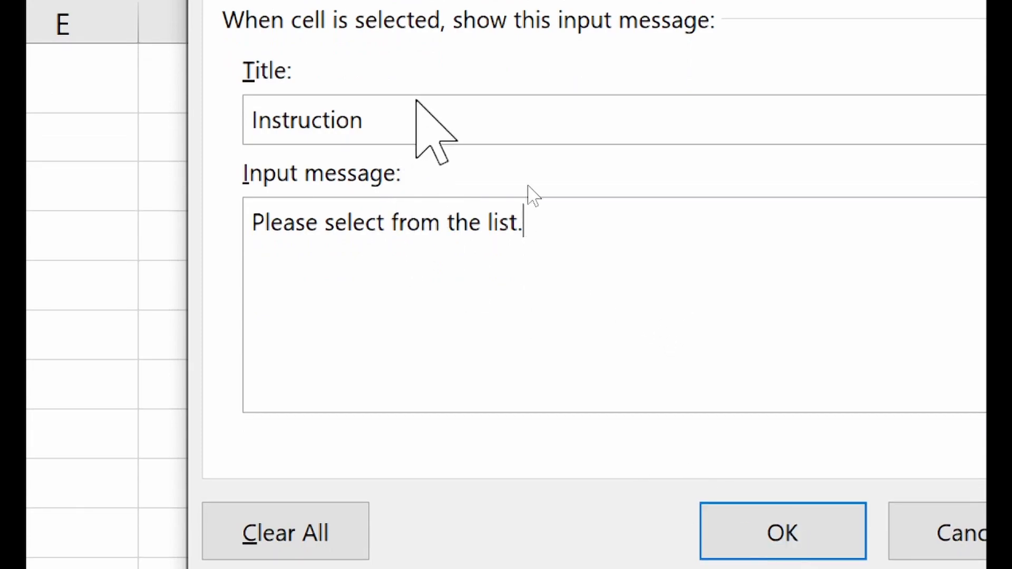
# - Add a colon to the title, apply it, and reselect Country to check the prompt
pyautogui.click(389, 117)
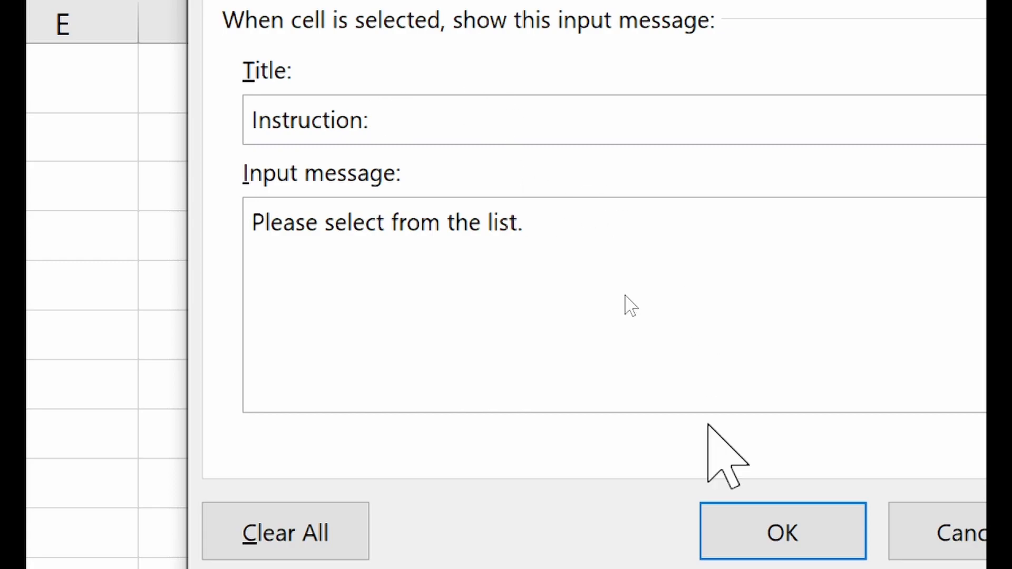
pyautogui.click(728, 538)
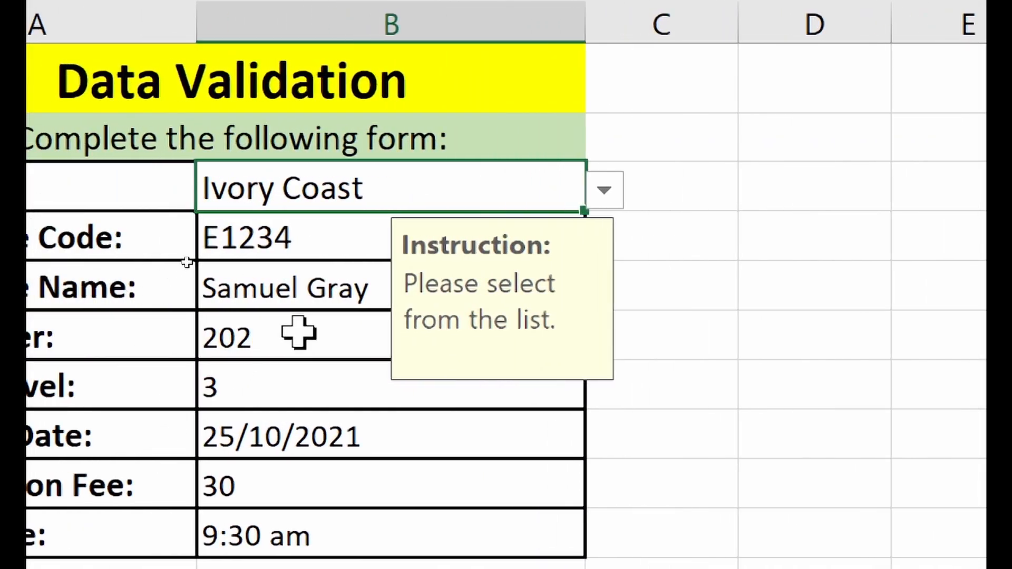
pyautogui.click(278, 289)
pyautogui.click(276, 192)
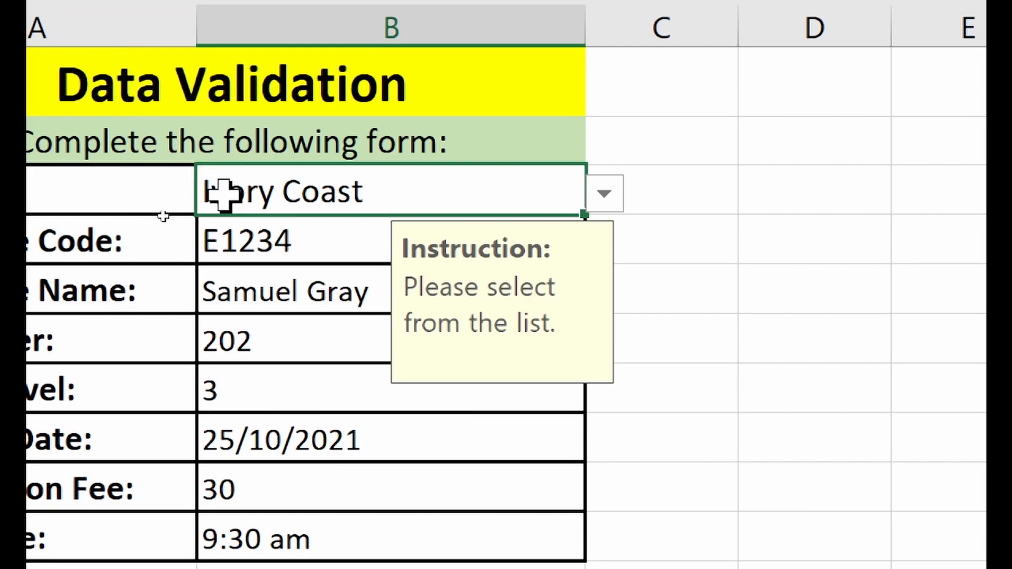
# - Punctuate the Access Level (B7) input message as 'Instruction:' and 'Please enter values between 1 and 5.'
pyautogui.click(279, 243)
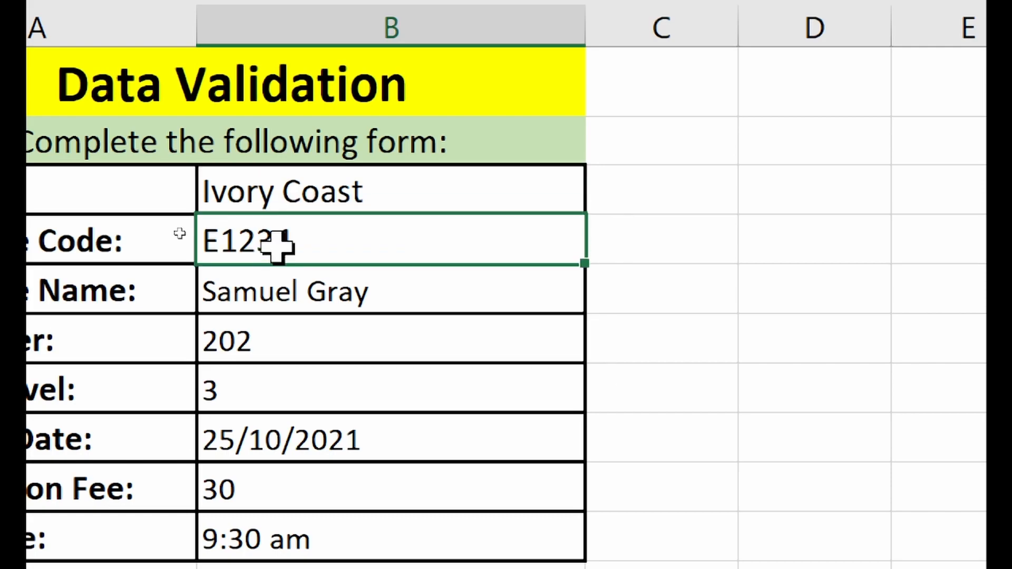
pyautogui.click(283, 279)
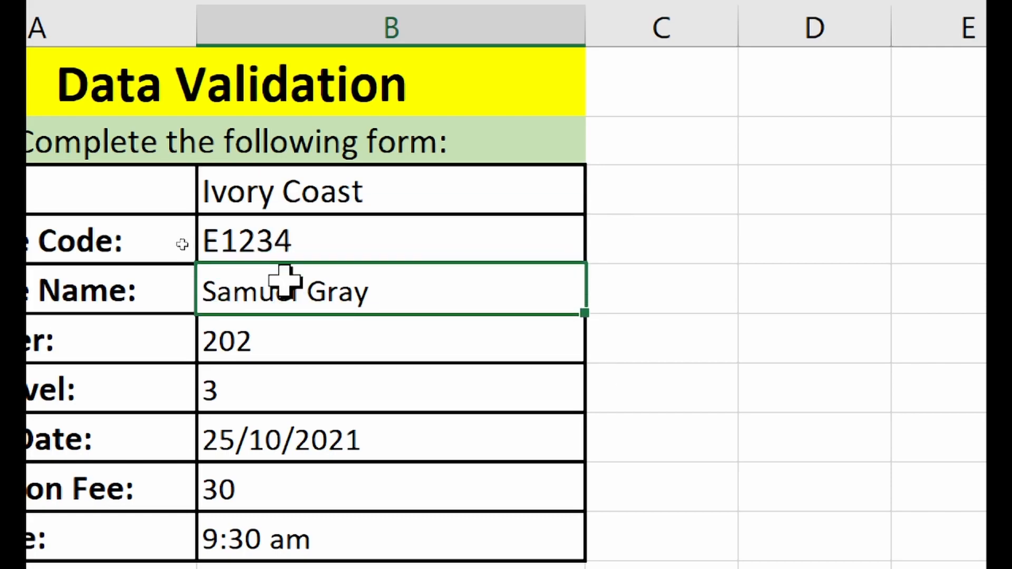
pyautogui.click(302, 347)
pyautogui.click(302, 390)
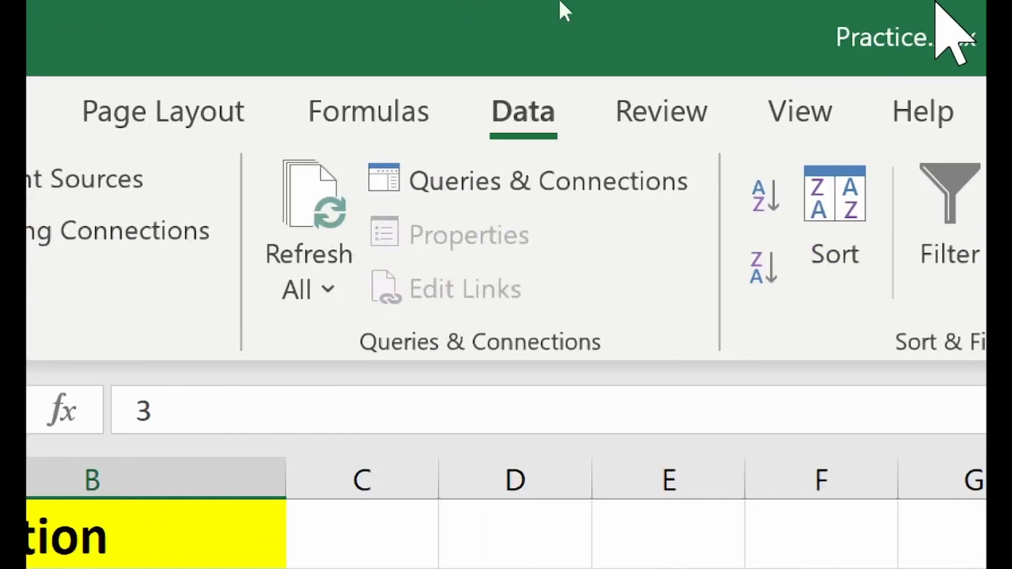
pyautogui.click(869, 279)
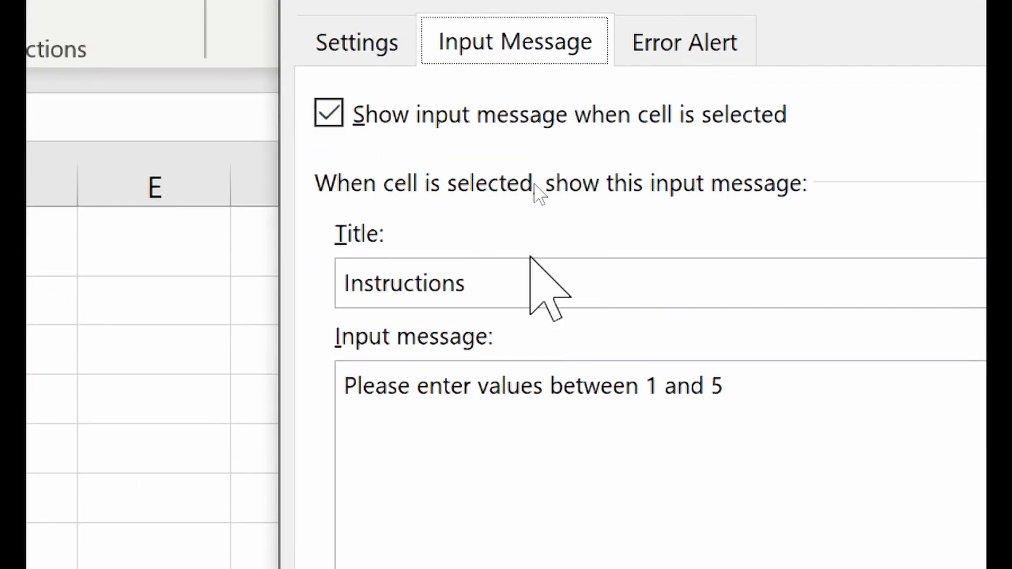
pyautogui.click(518, 119)
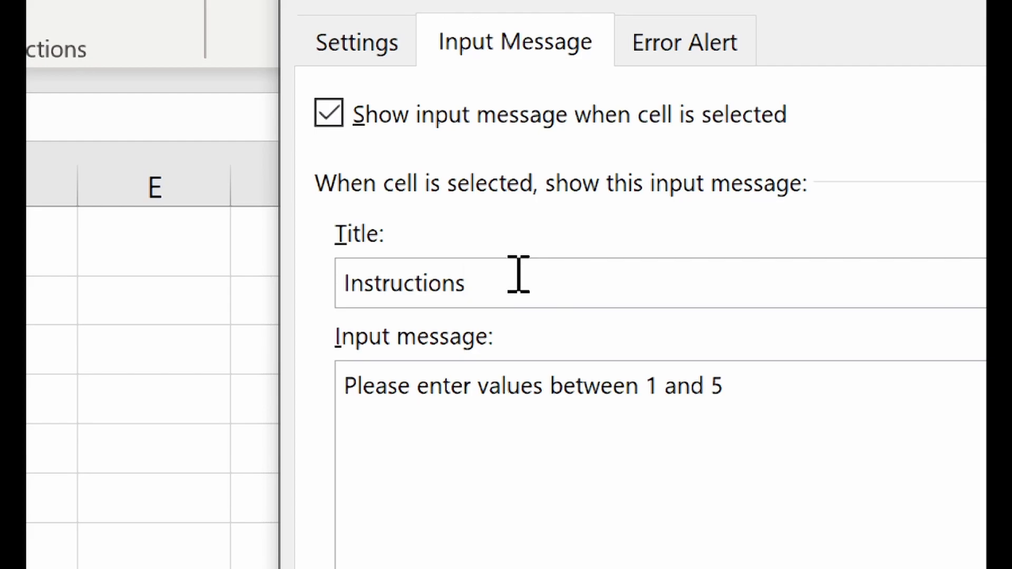
pyautogui.write(':')
pyautogui.click(792, 406)
pyautogui.write('.')
pyautogui.click(798, 463)
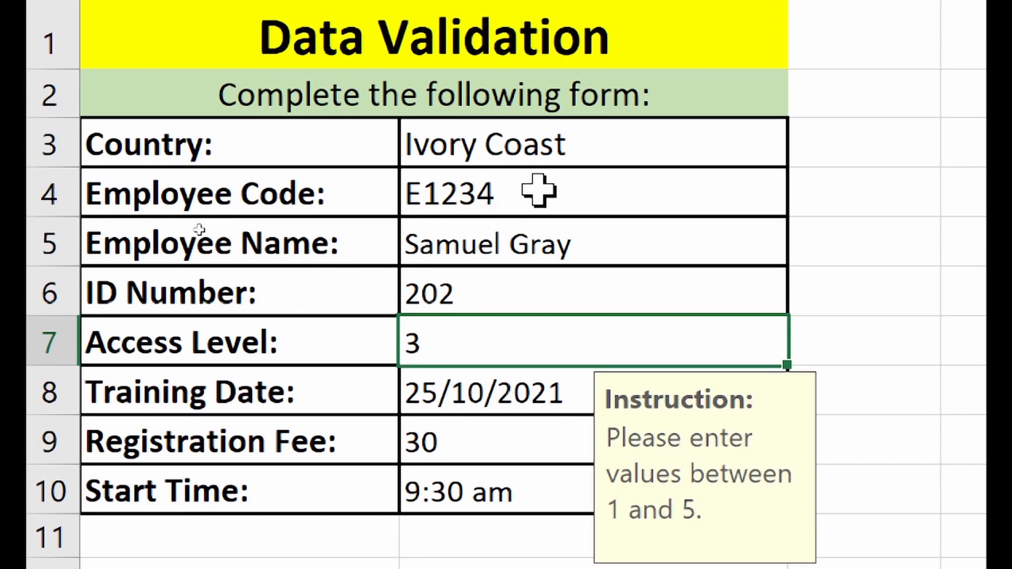
pyautogui.click(539, 191)
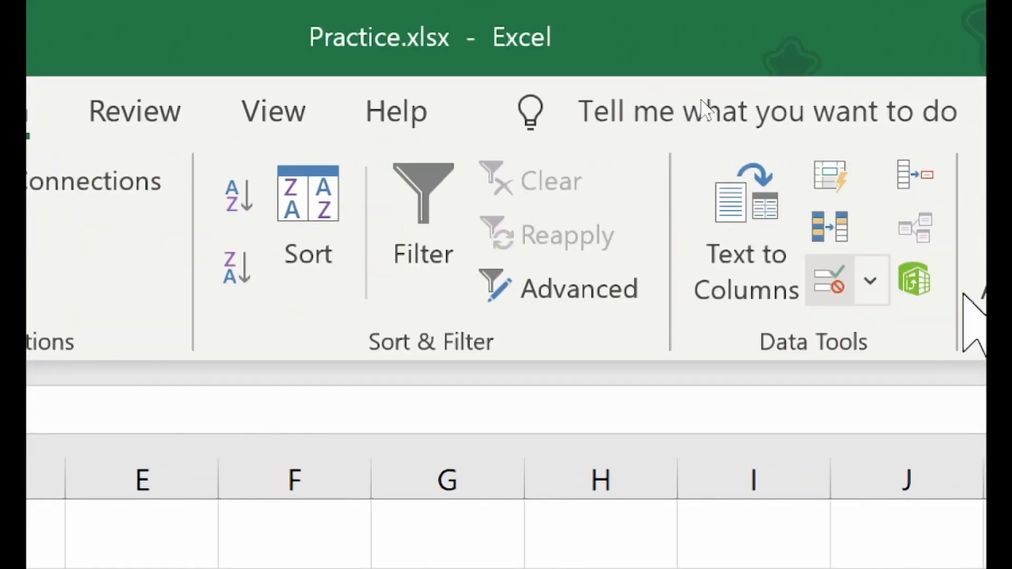
# - Title the Employee Code input message 'Tip:' and review its validation criteria
pyautogui.click(585, 281)
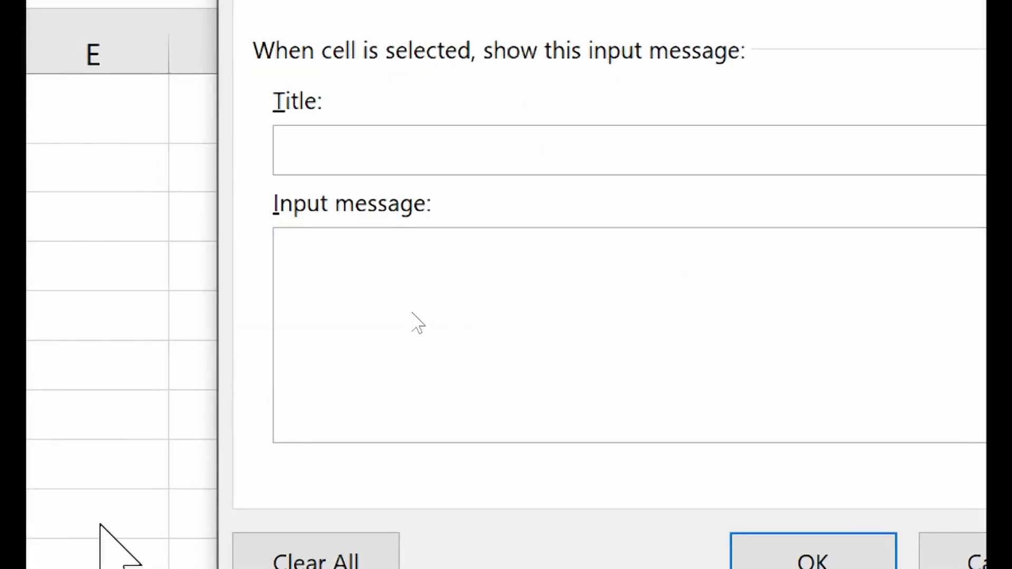
pyautogui.click(470, 149)
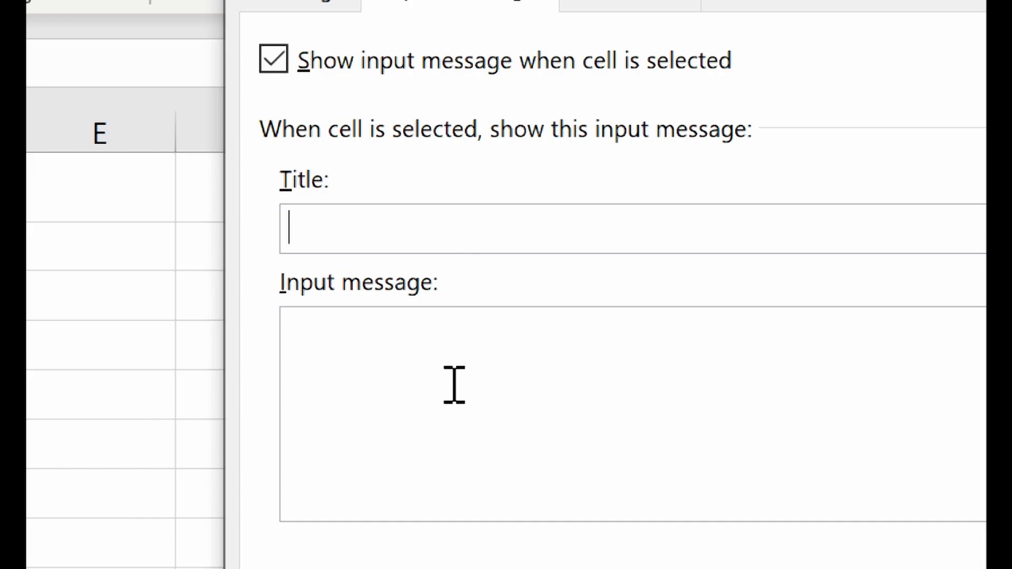
pyautogui.write('Tip:')
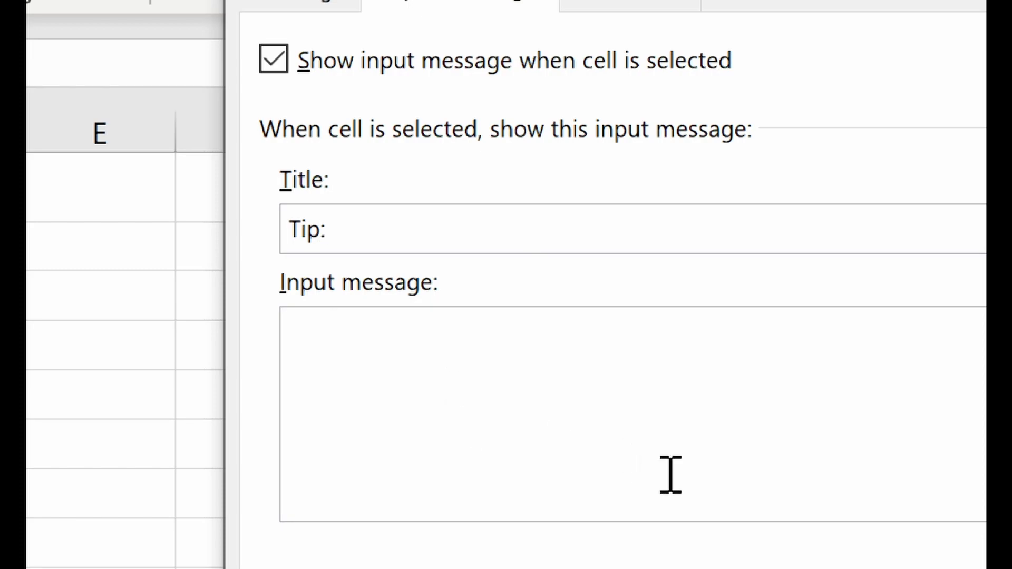
pyautogui.click(633, 484)
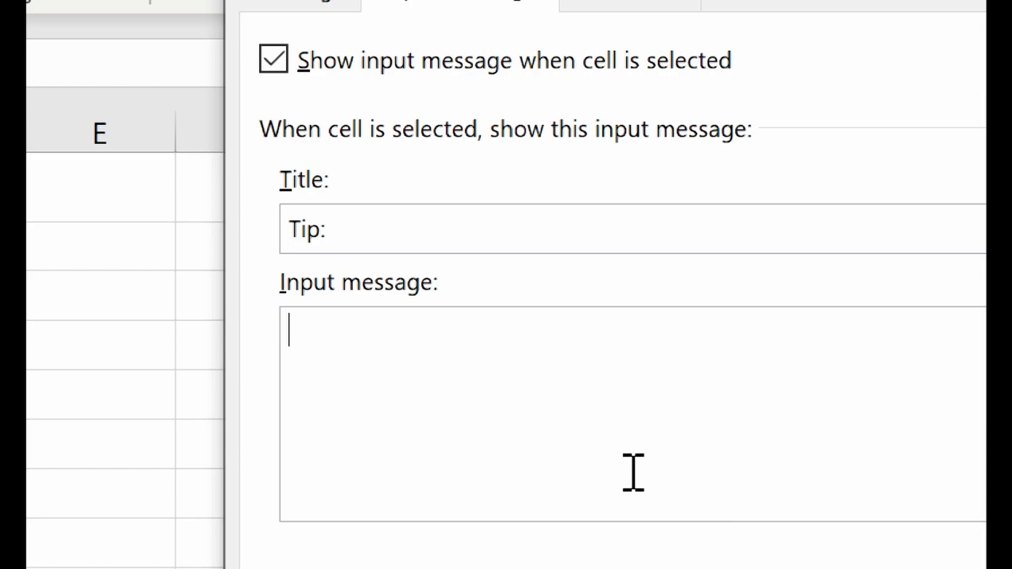
pyautogui.click(332, 32)
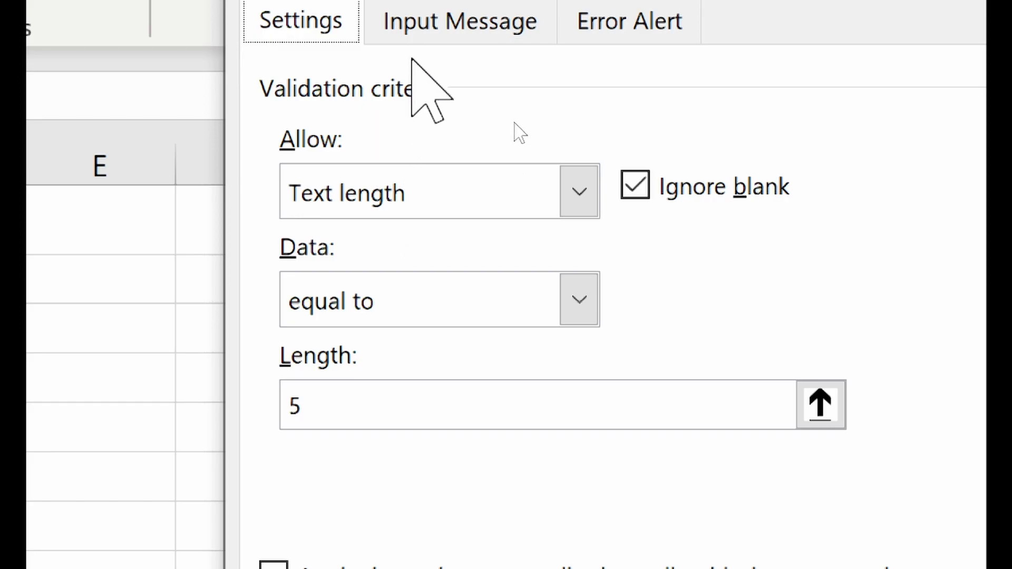
pyautogui.click(427, 21)
# - Write the message 'Your input should be 5 characters long.' and save it
pyautogui.click(495, 436)
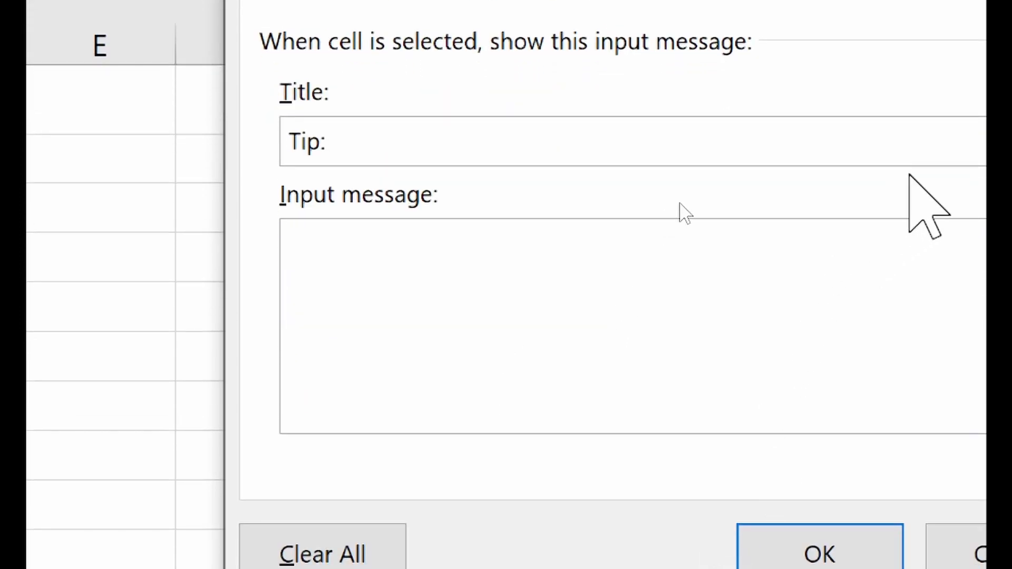
pyautogui.write('Yoiur')
pyautogui.press('BackSpace')
pyautogui.press('BackSpace')
pyautogui.press('BackSpace')
pyautogui.write('ur i')
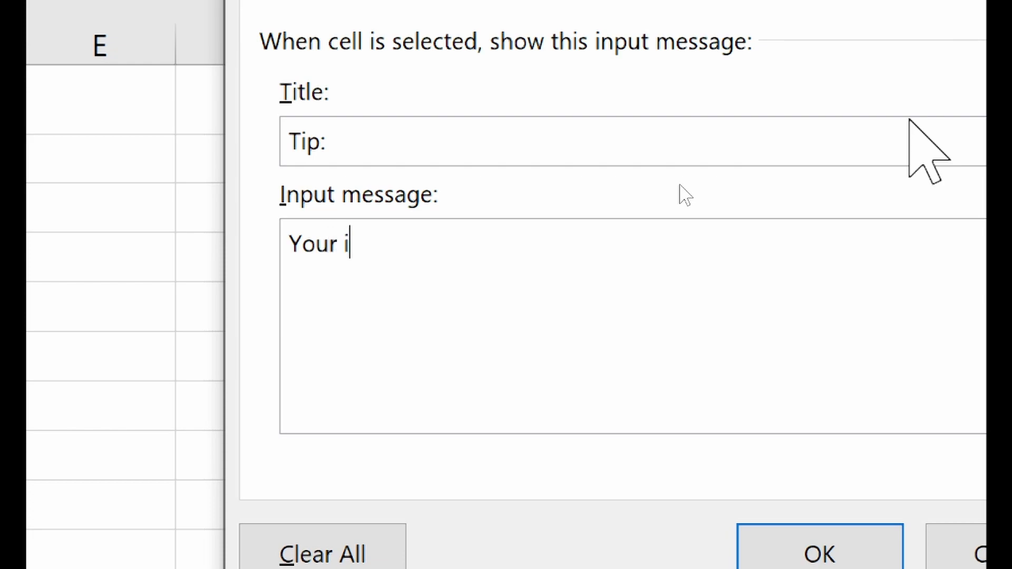
pyautogui.write('nput should be')
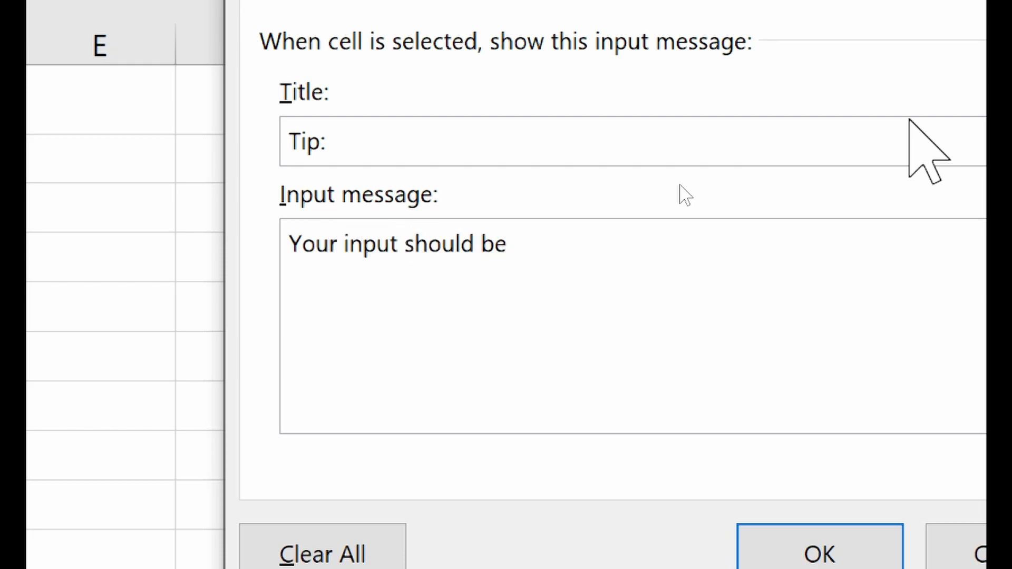
pyautogui.press('BackSpace')
pyautogui.write('5')
pyautogui.press('BackSpace')
pyautogui.press('BackSpace')
pyautogui.write('5 characters lo')
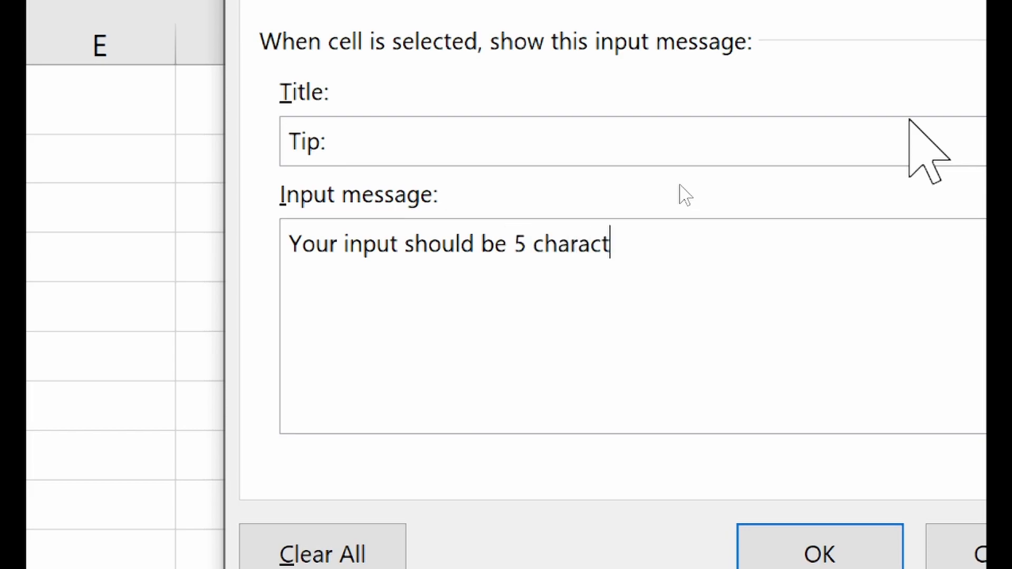
pyautogui.write('ng.')
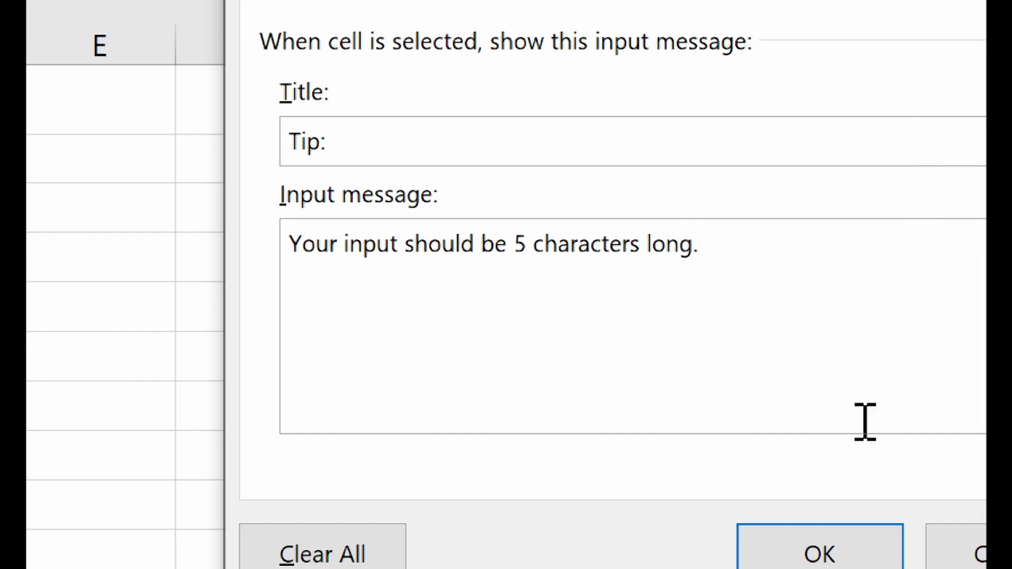
pyautogui.click(818, 527)
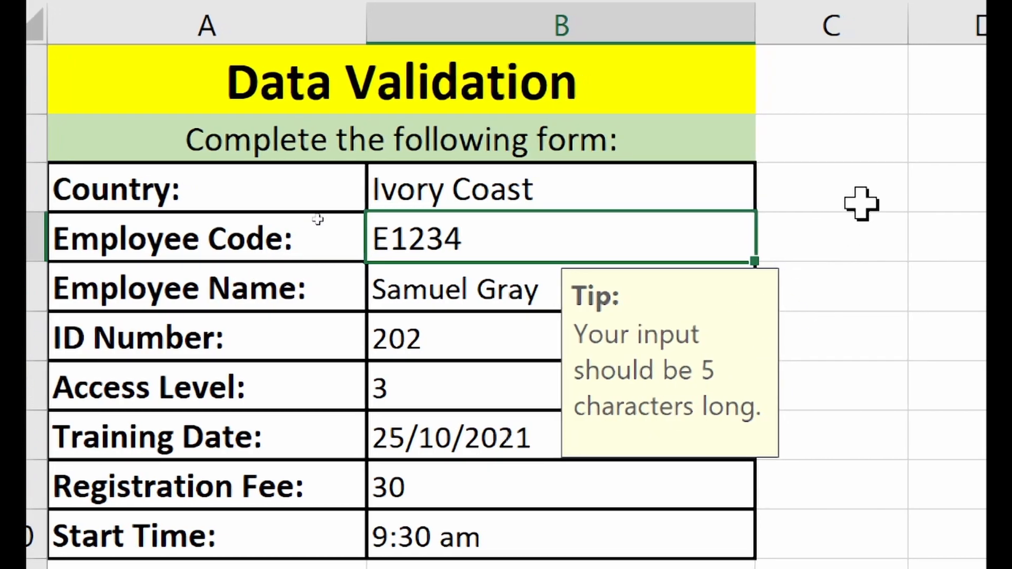
pyautogui.click(550, 199)
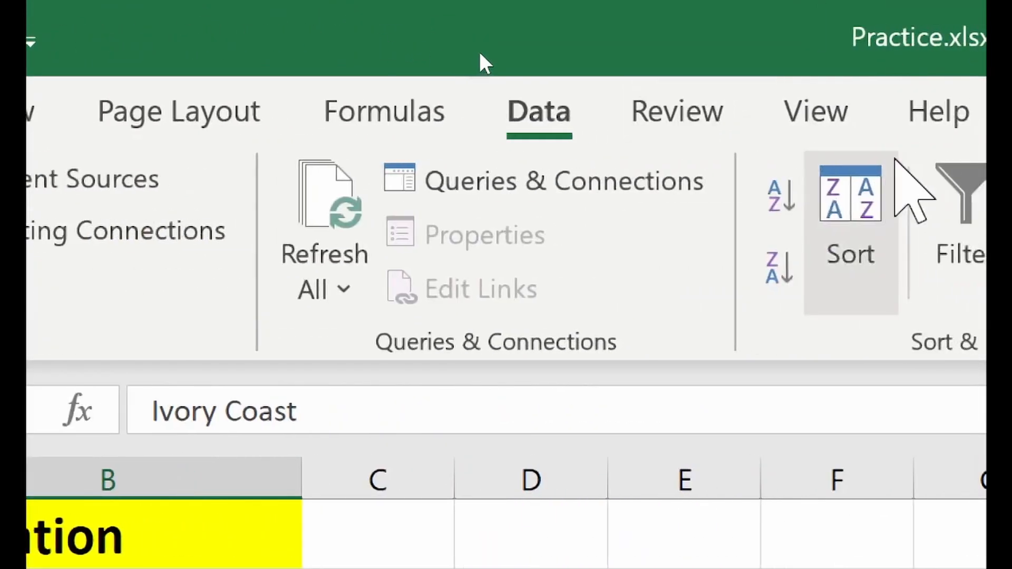
pyautogui.click(667, 276)
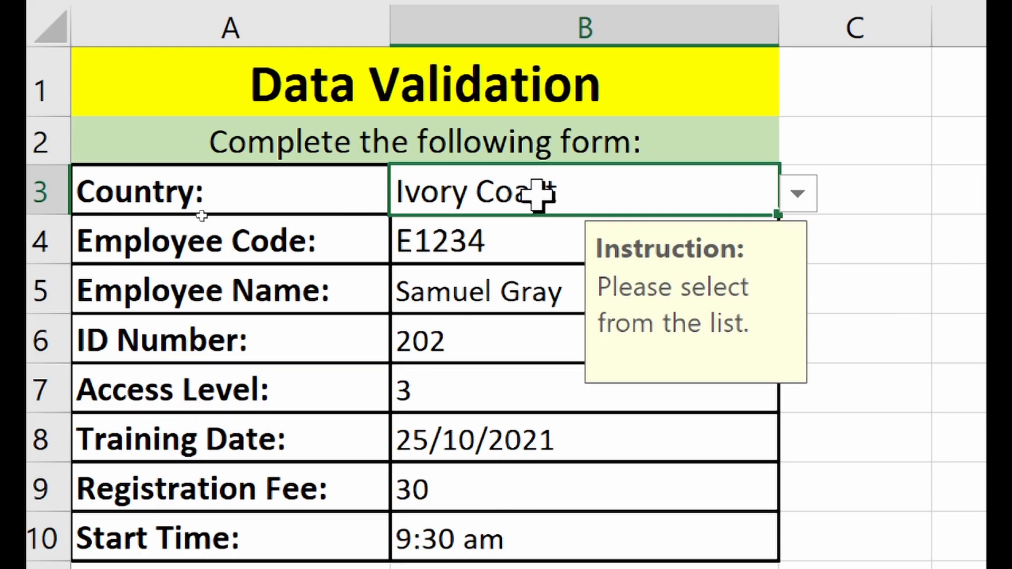
pyautogui.write('Zambia')
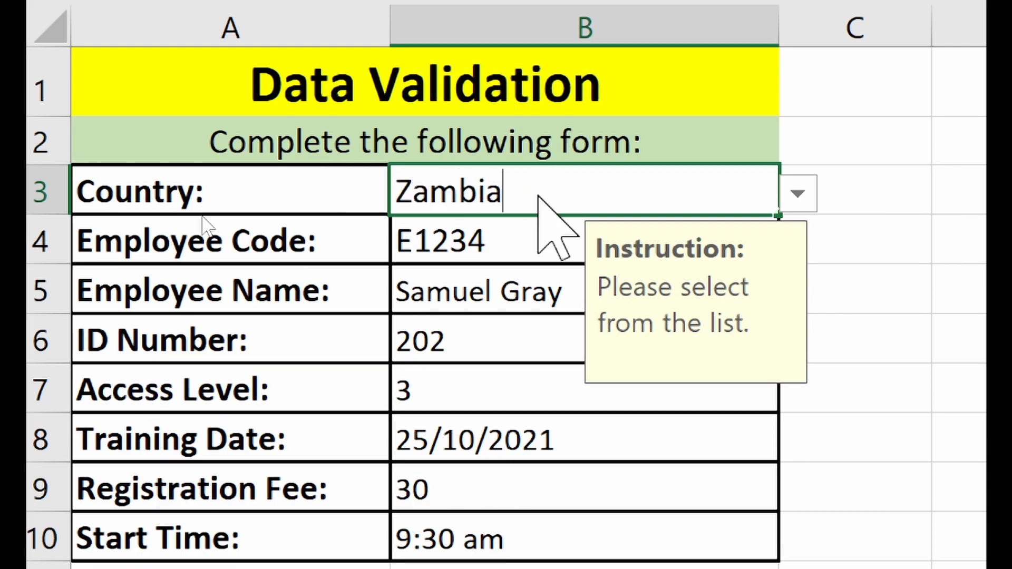
pyautogui.press('Return')
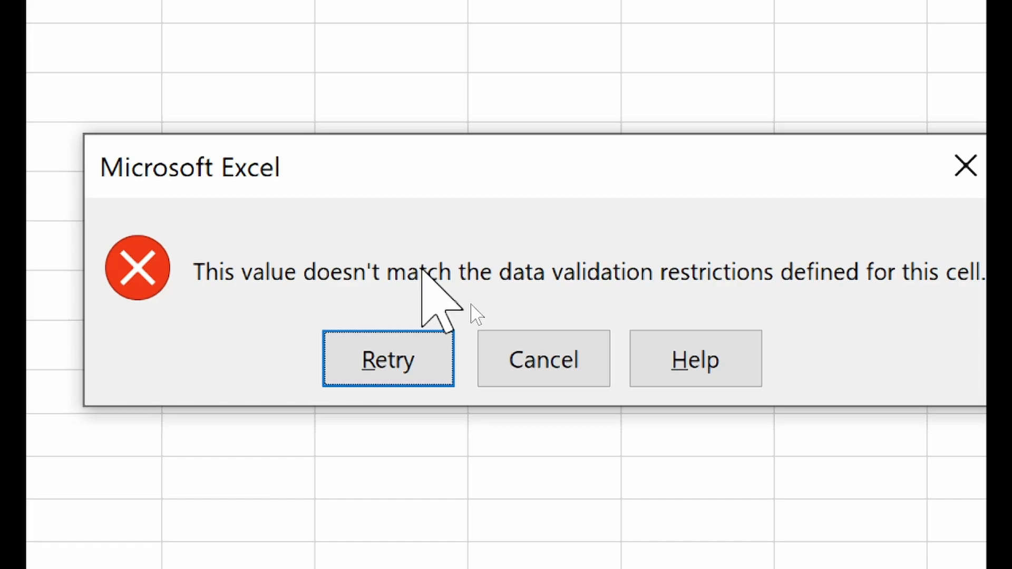
pyautogui.click(590, 351)
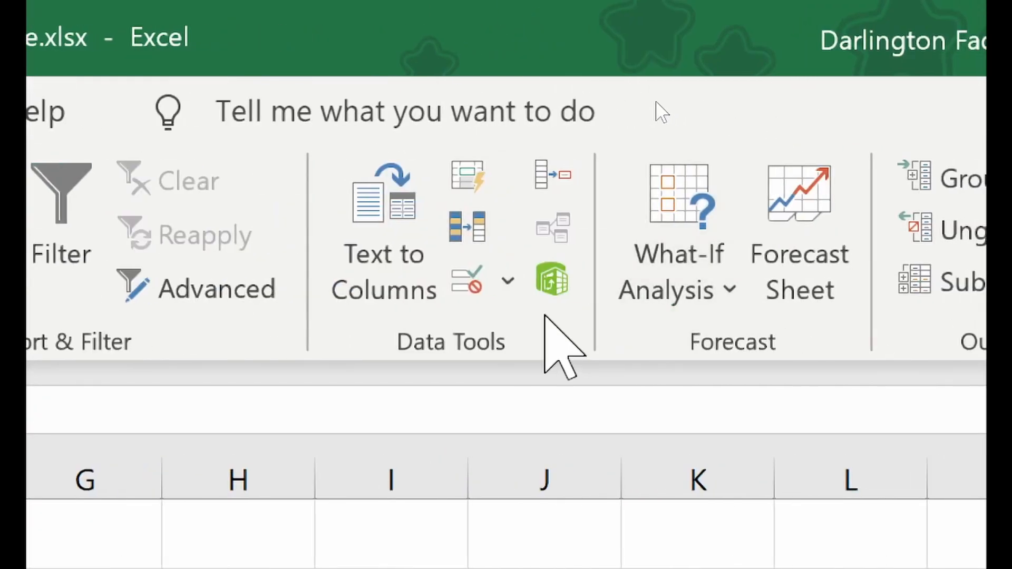
# - Show the Country cell's Error Alert validation settings, keeping the Stop style
pyautogui.click(469, 279)
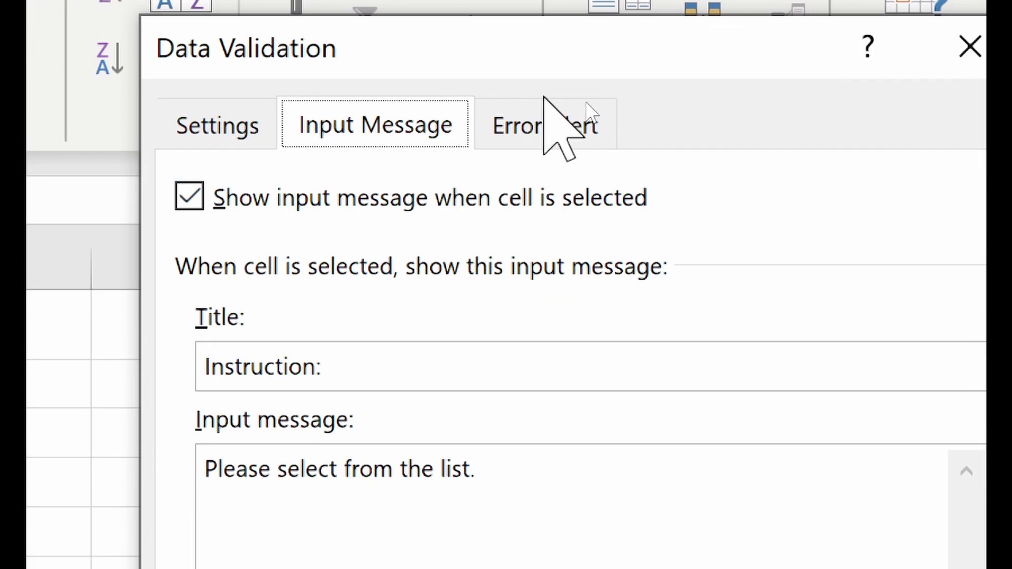
pyautogui.click(547, 113)
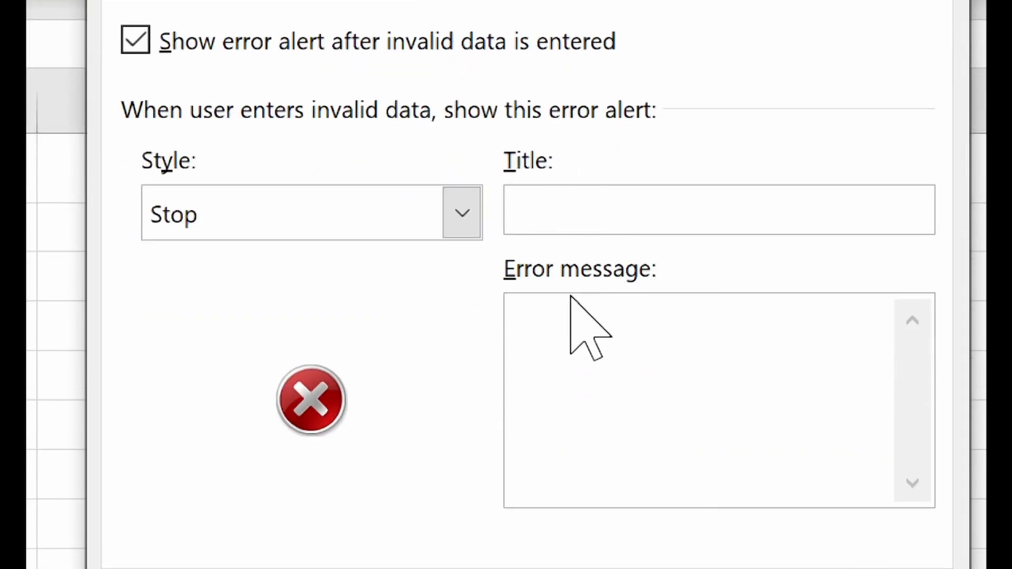
pyautogui.click(205, 228)
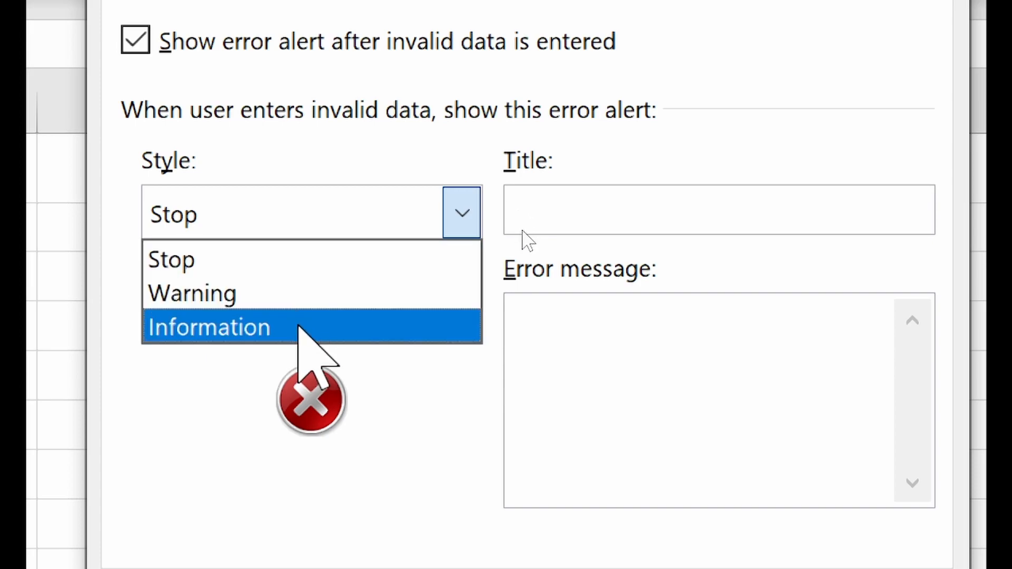
pyautogui.click(250, 254)
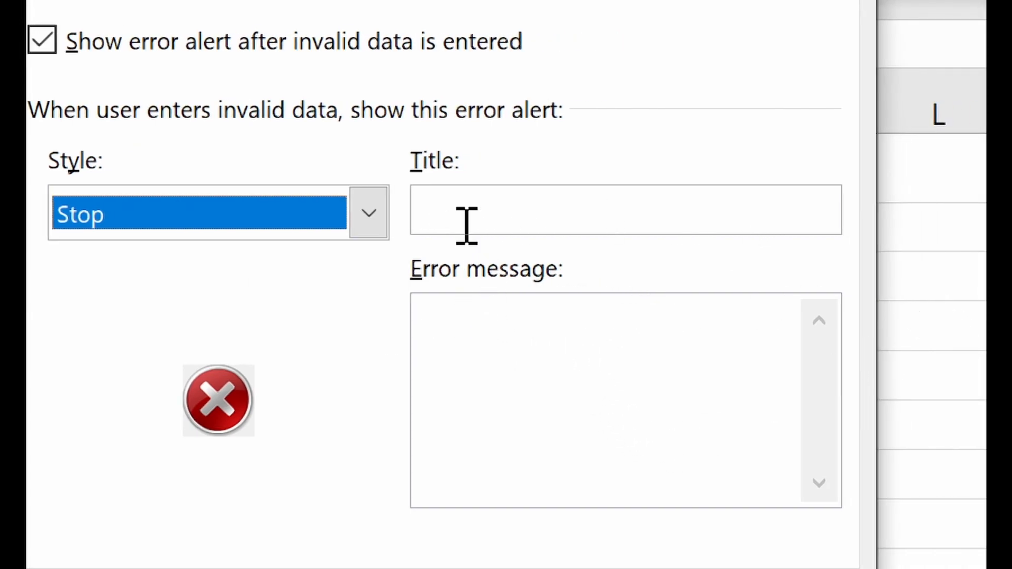
# - Set the Stop error message to 'You have entered the wrong country name. Please select from the list.'
pyautogui.click(494, 323)
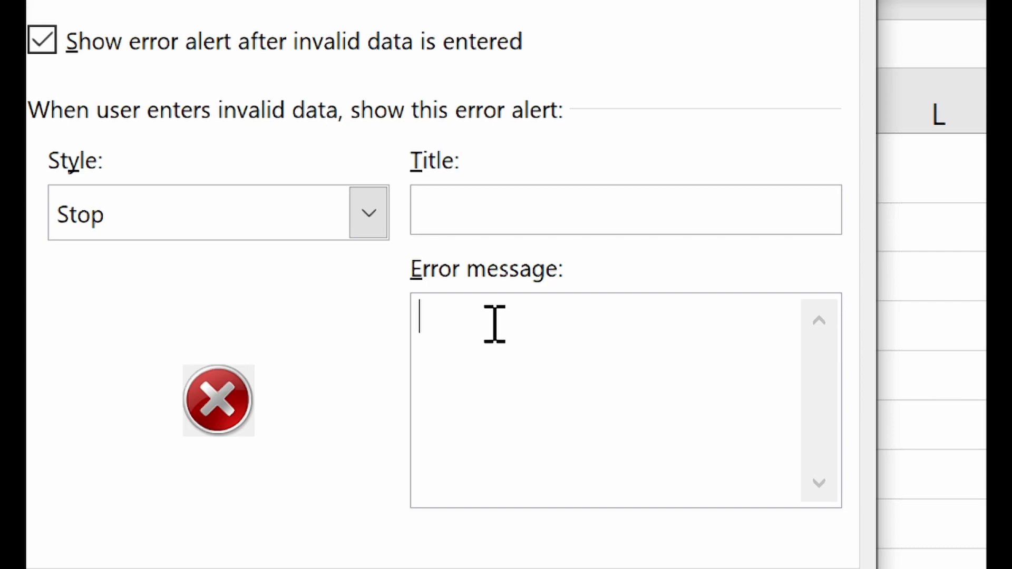
pyautogui.write('You have ')
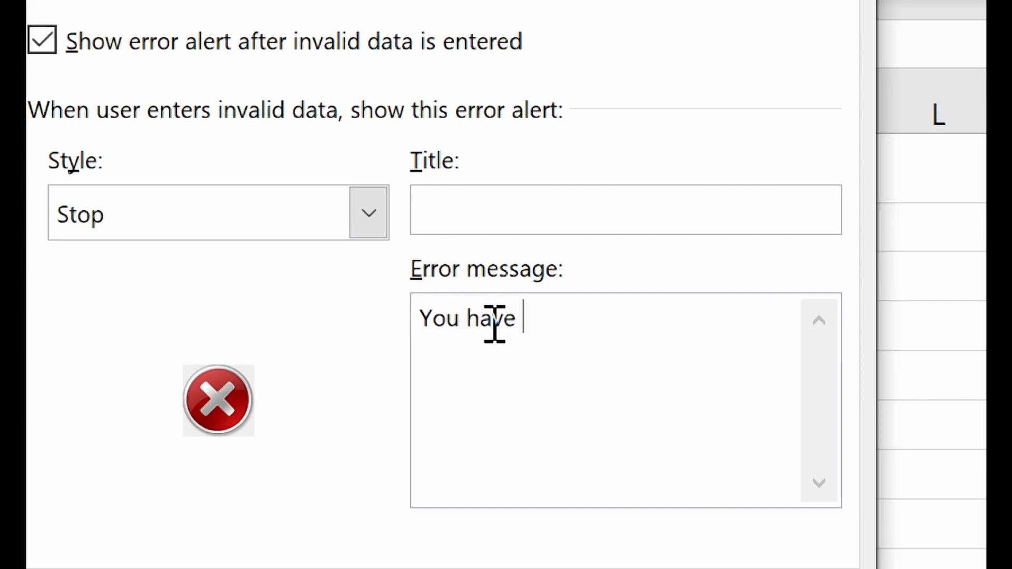
pyautogui.write('entered the wrong ')
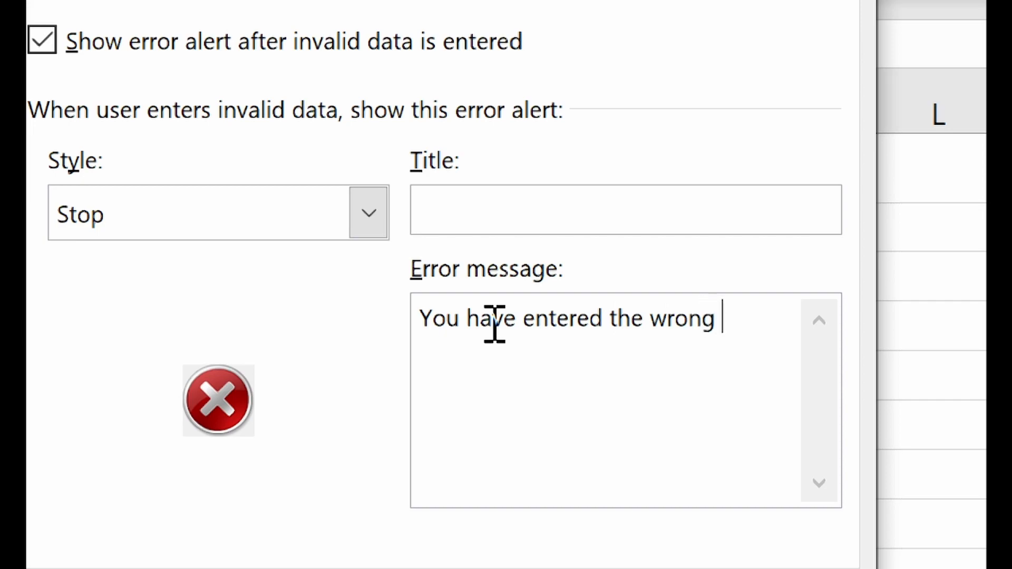
pyautogui.write('country.')
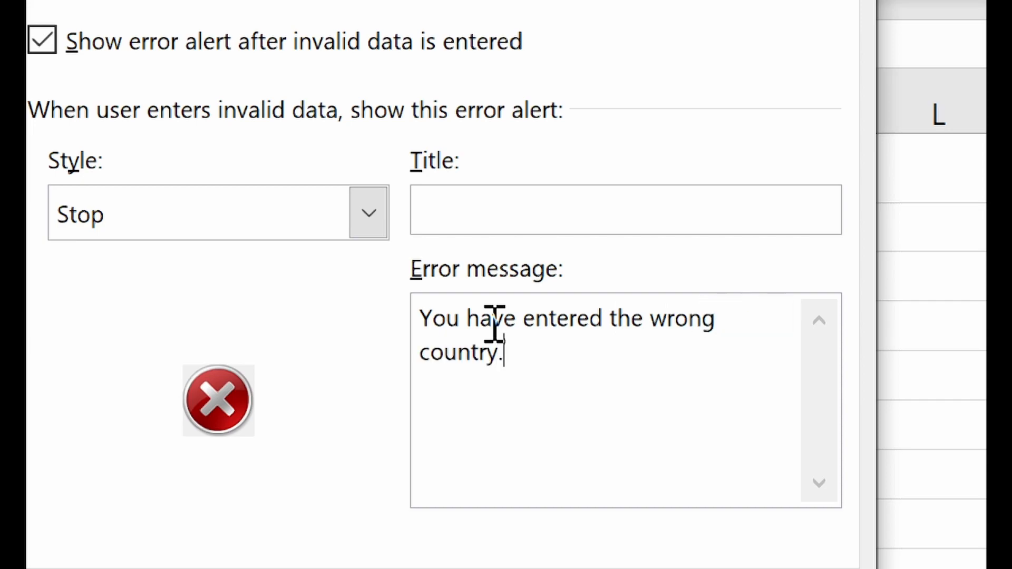
pyautogui.press('BackSpace')
pyautogui.write('name.')
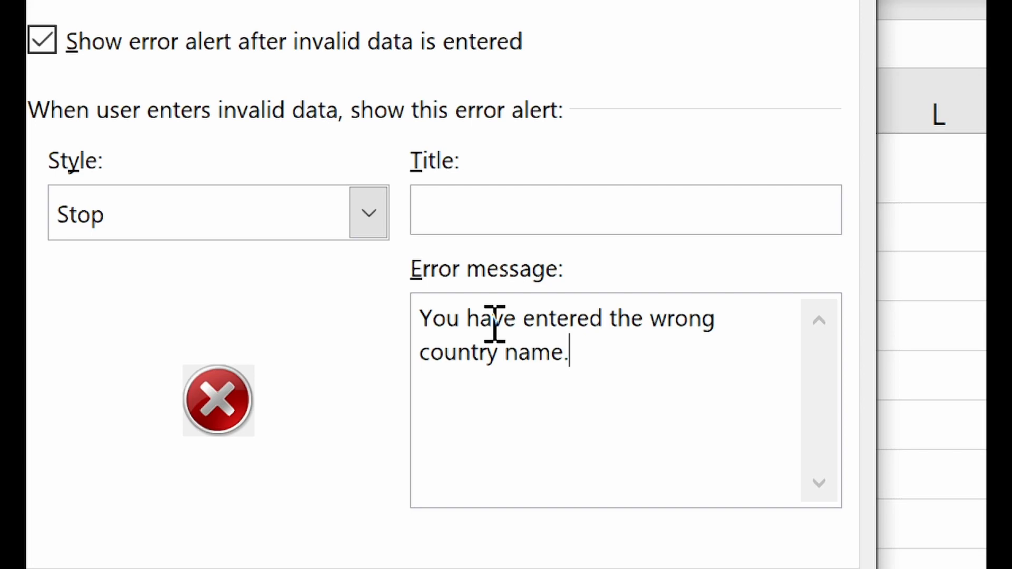
pyautogui.write(' k')
pyautogui.press('BackSpace')
pyautogui.write('Please select from the l')
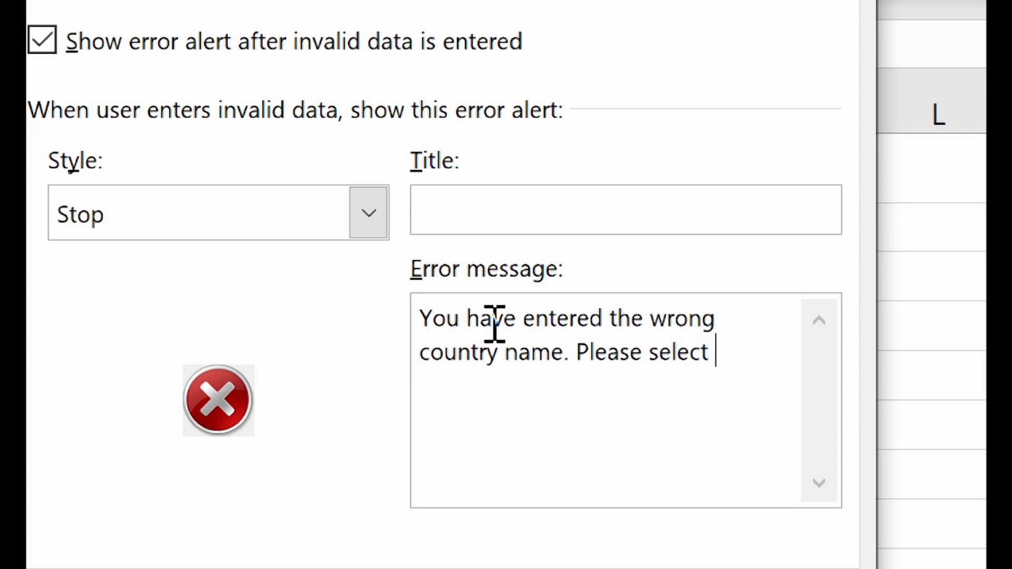
pyautogui.write('ist.')
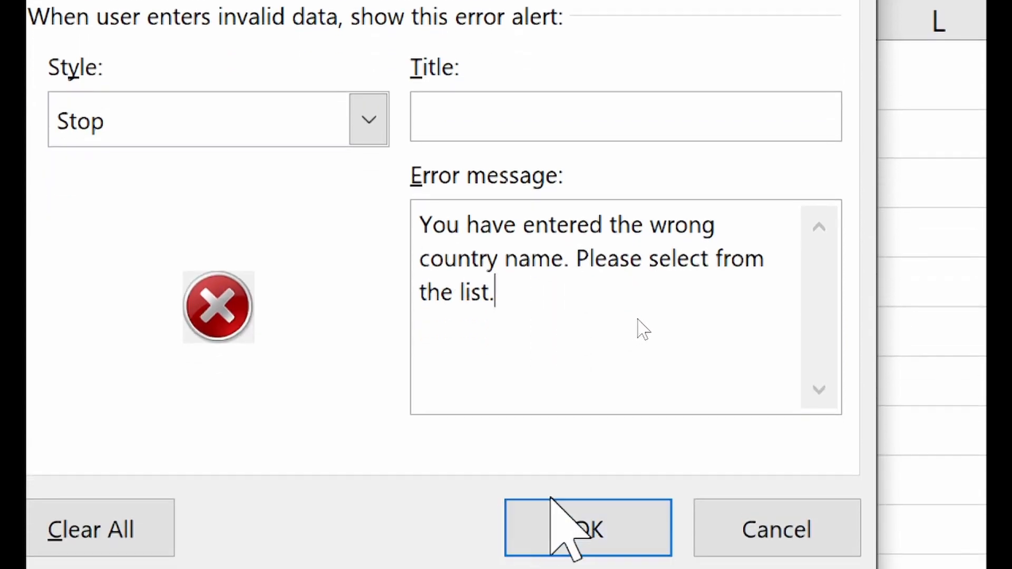
pyautogui.click(554, 562)
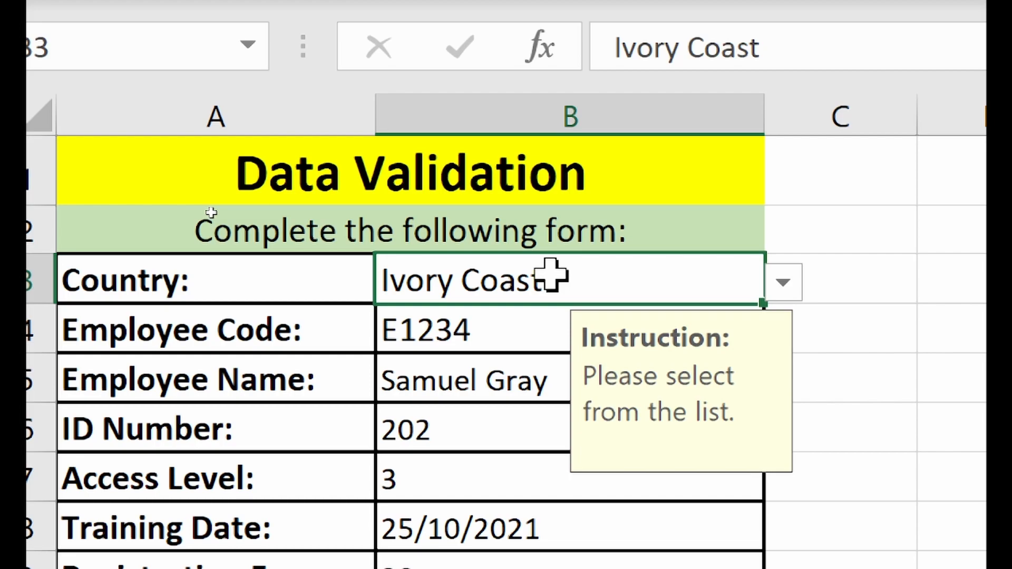
# - Test the alert by entering Spain as the country, then cancel the entry
pyautogui.write('Spain')
pyautogui.press('Return')
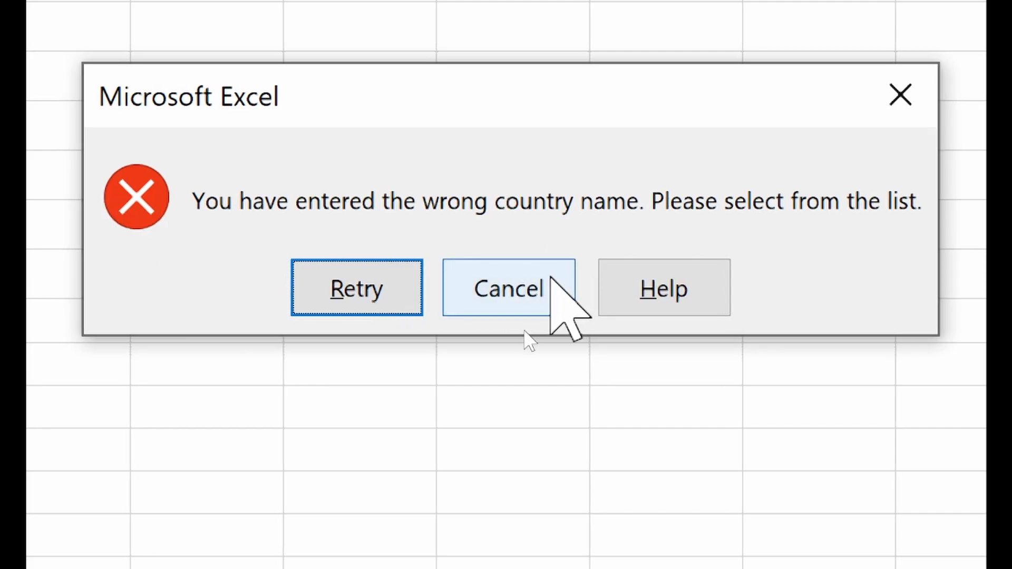
pyautogui.click(548, 280)
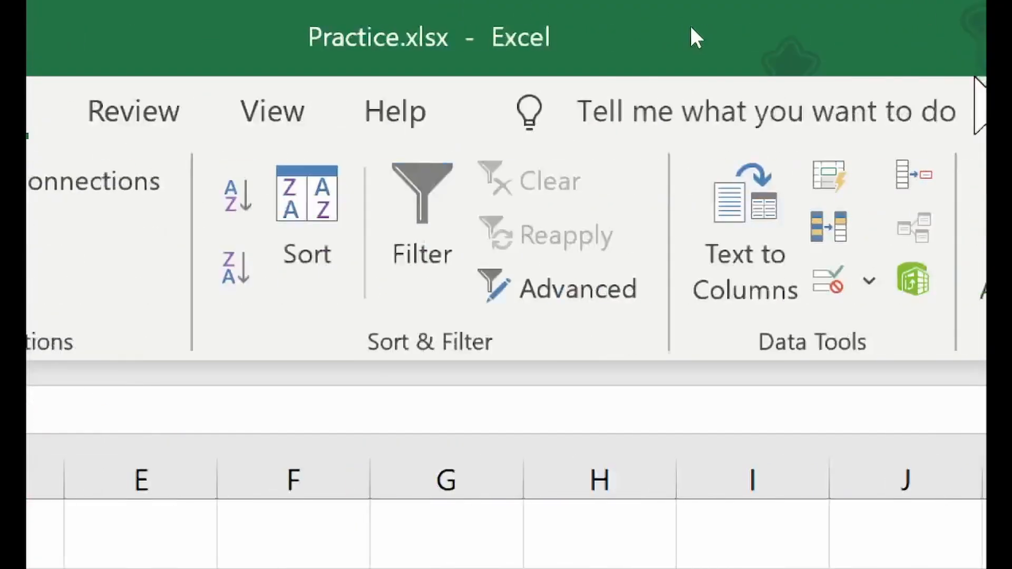
# - Replace the Country error message with 'Access Denied!'
pyautogui.click(592, 281)
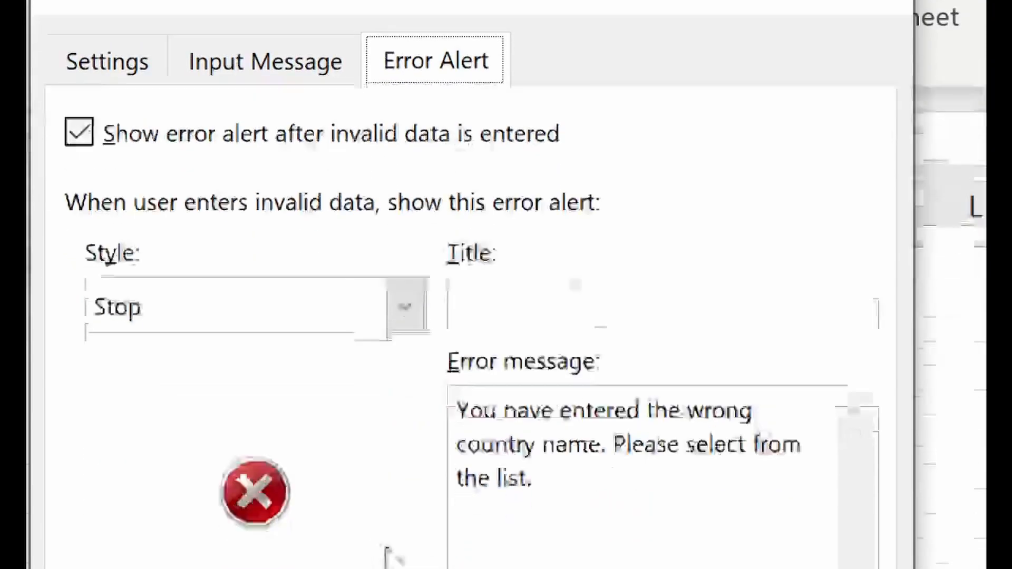
pyautogui.moveTo(537, 482); pyautogui.dragTo(8, 217)
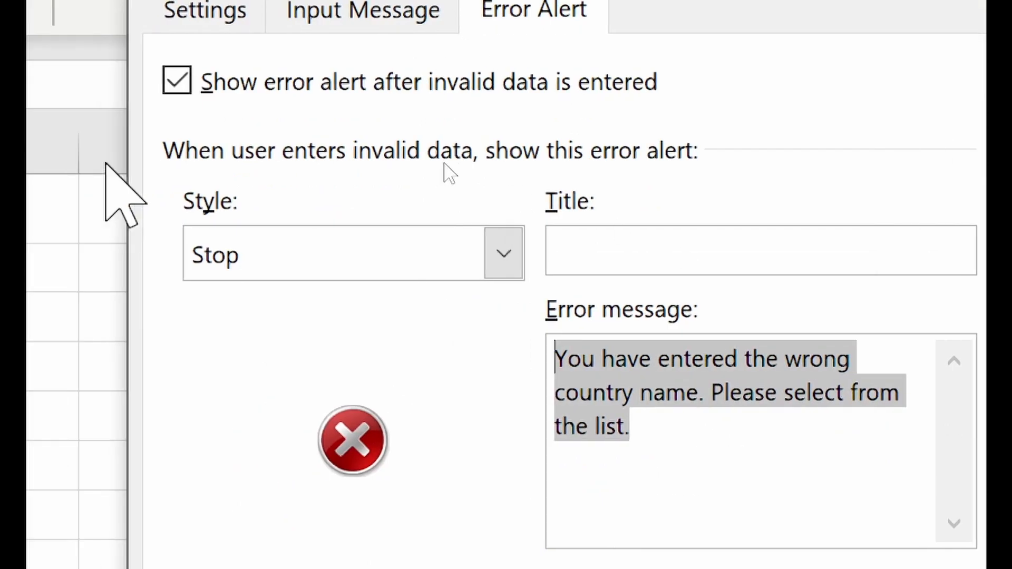
pyautogui.click(567, 510)
pyautogui.moveTo(660, 441); pyautogui.dragTo(501, 372)
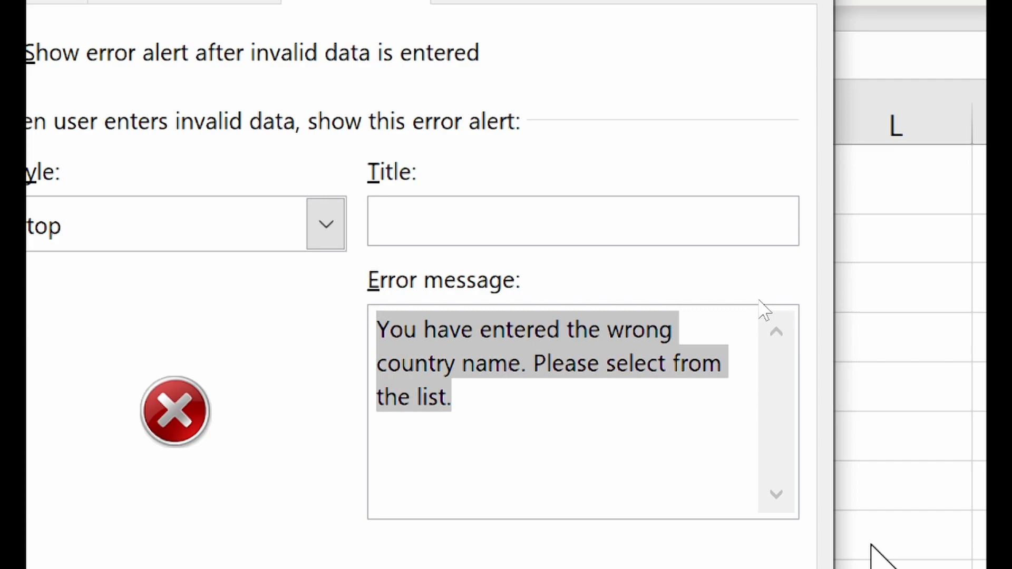
pyautogui.write('Access D')
pyautogui.press('BackSpace')
pyautogui.press('BackSpace')
pyautogui.write('s Denied!')
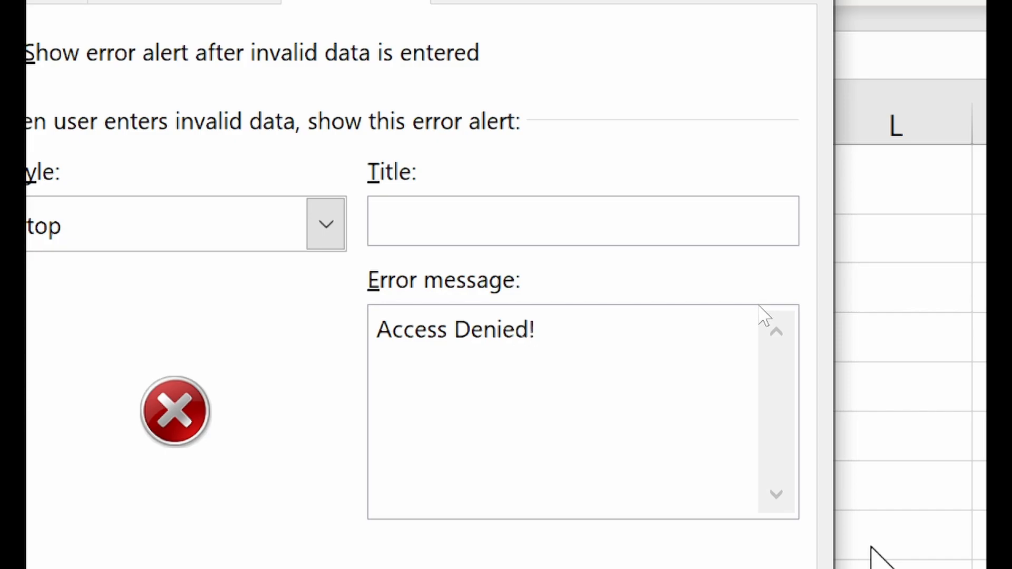
# - Apply the change and test it by entering Iraq, then cancel the entry
pyautogui.click(552, 464)
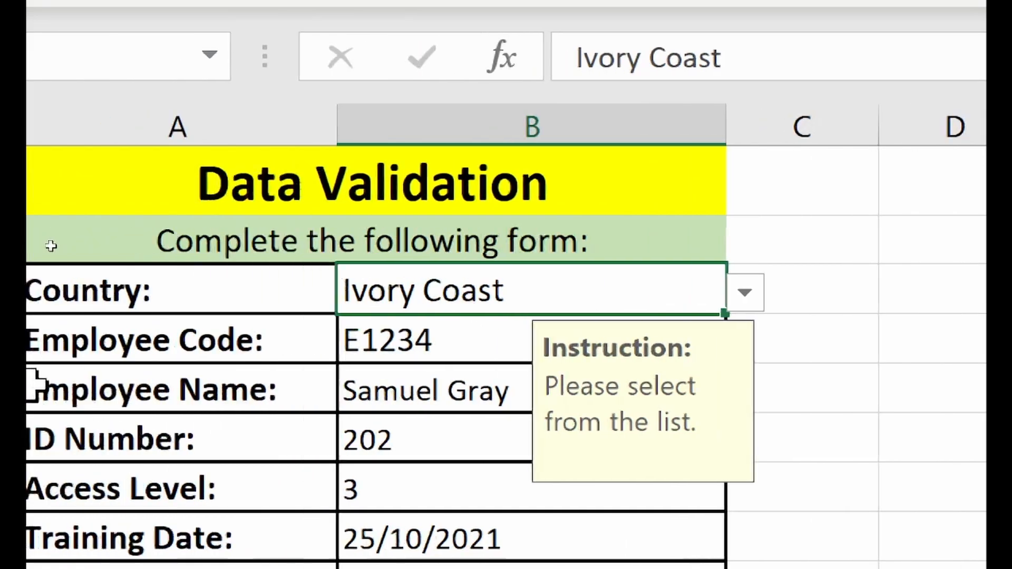
pyautogui.write('Iraq')
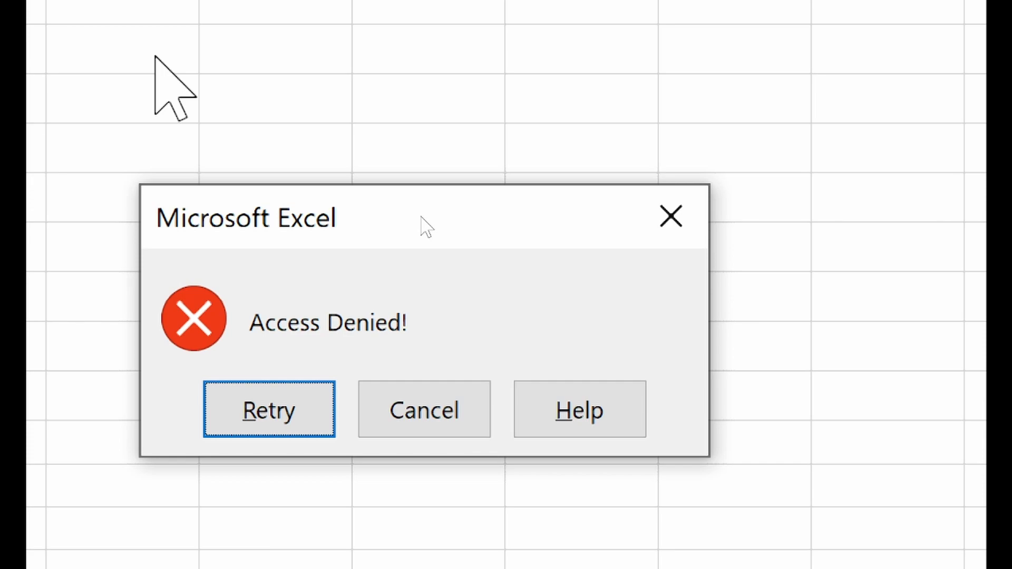
pyautogui.click(406, 398)
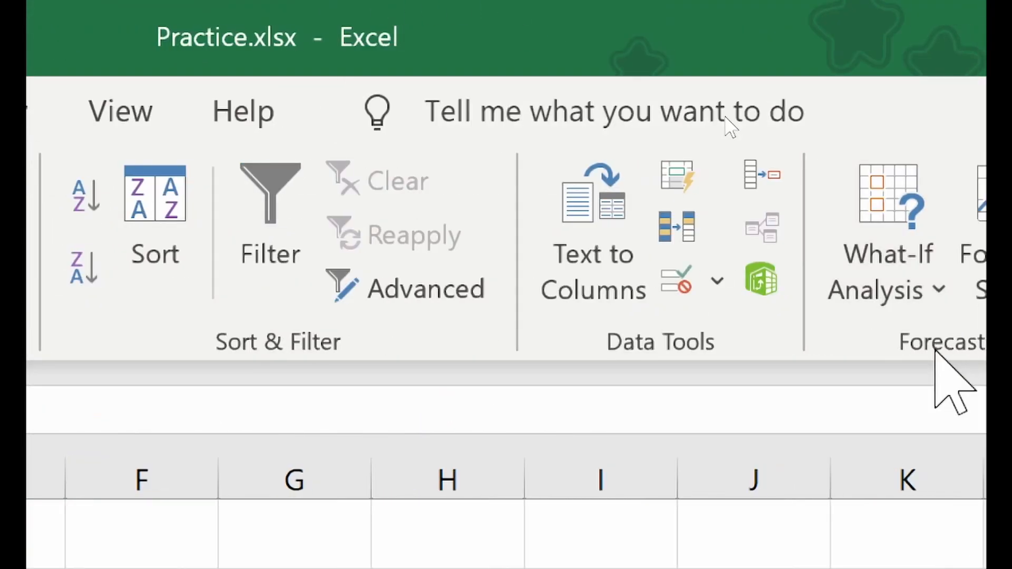
# - Replace the Country error message with 'Registration is not allowed in your country.'
pyautogui.click(678, 287)
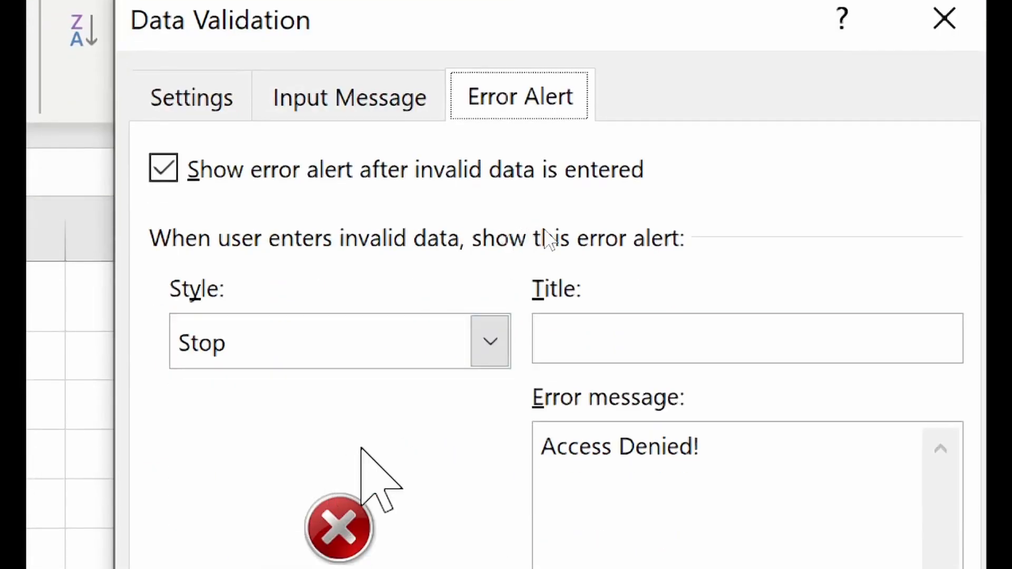
pyautogui.moveTo(892, 418); pyautogui.dragTo(369, 373)
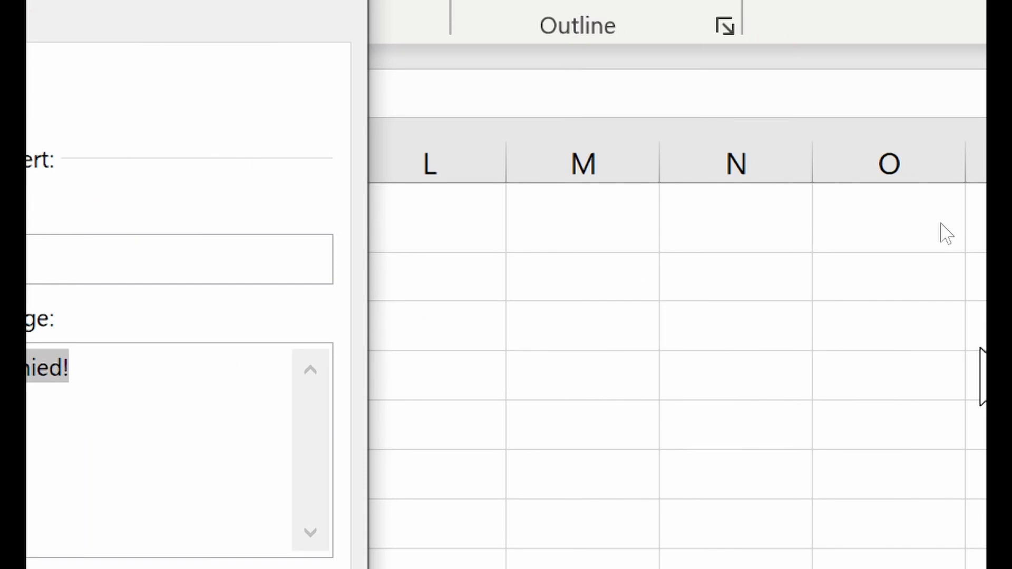
pyautogui.write('Th')
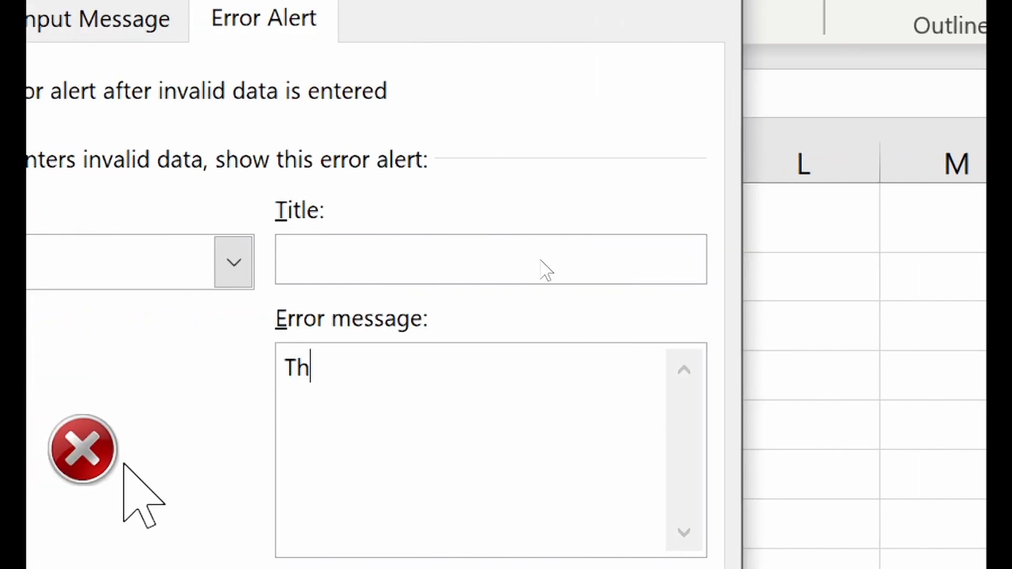
pyautogui.write('is country is not')
pyautogui.hotkey('ctrl', 'a')
pyautogui.press('BackSpace')
pyautogui.write('Registration is not allowed in your')
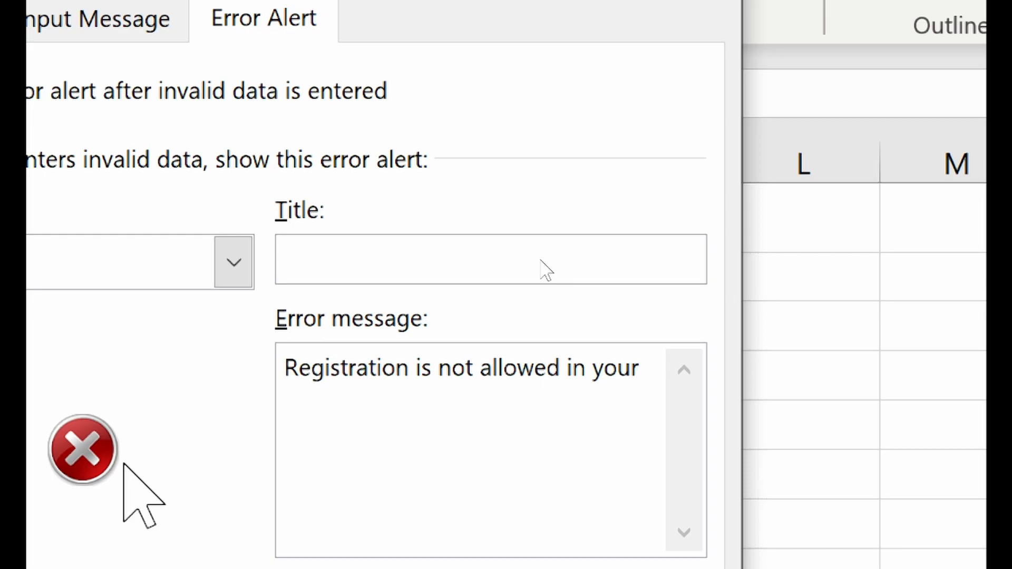
pyautogui.write(' country')
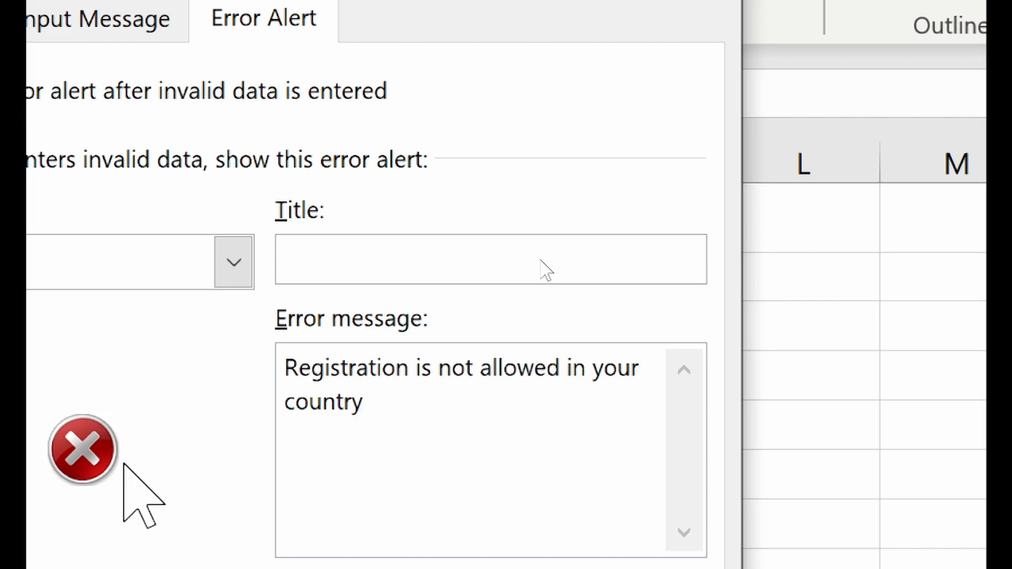
pyautogui.write('.')
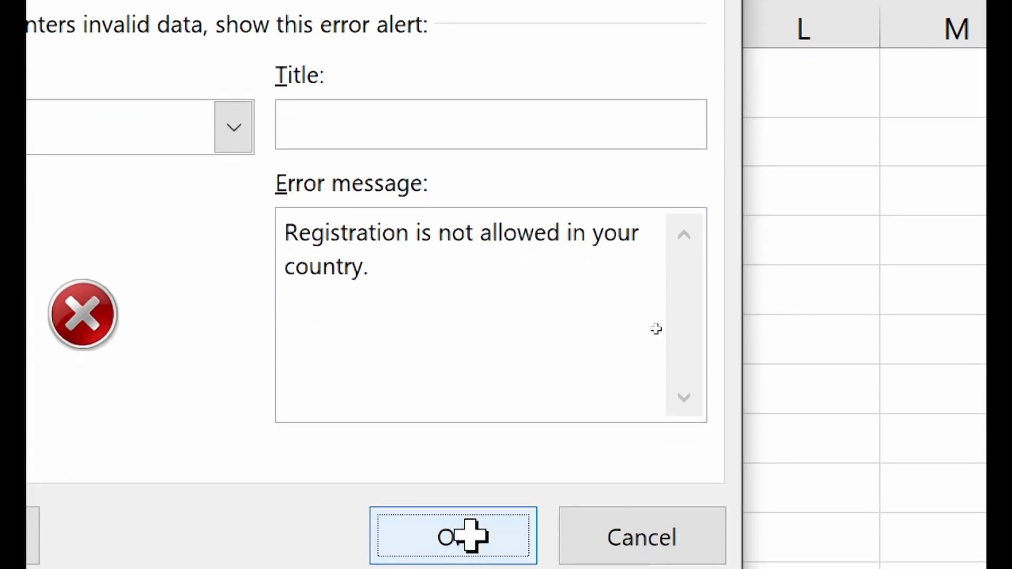
# - Apply the message and test it by entering Turkey, then cancel the entry
pyautogui.click(463, 536)
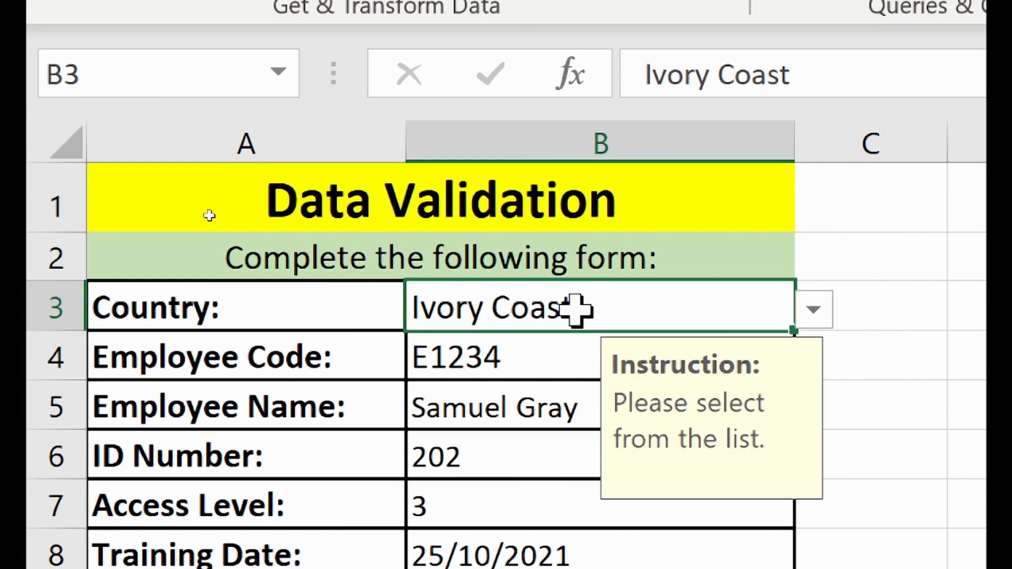
pyautogui.write('Turkey')
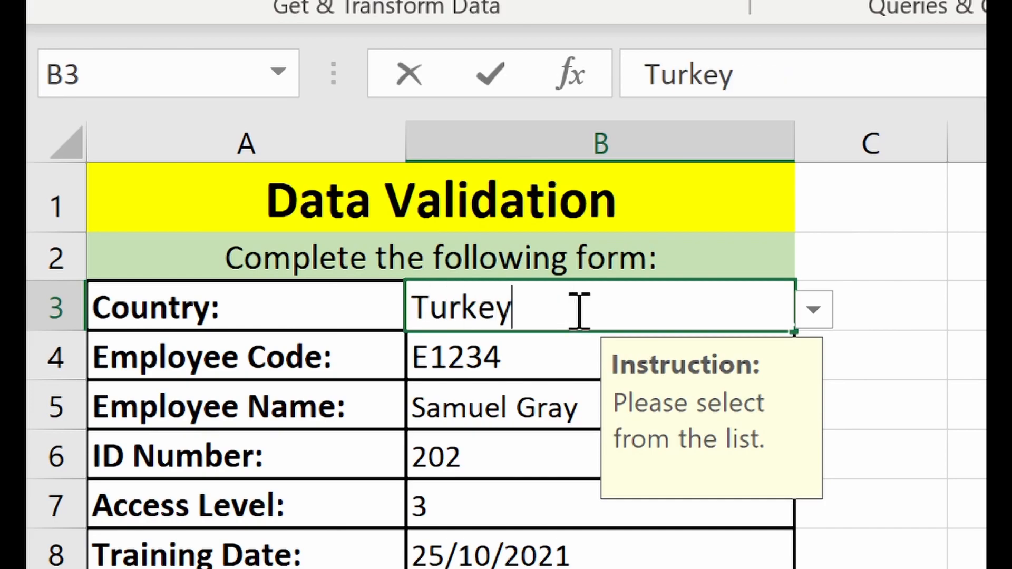
pyautogui.press('Return')
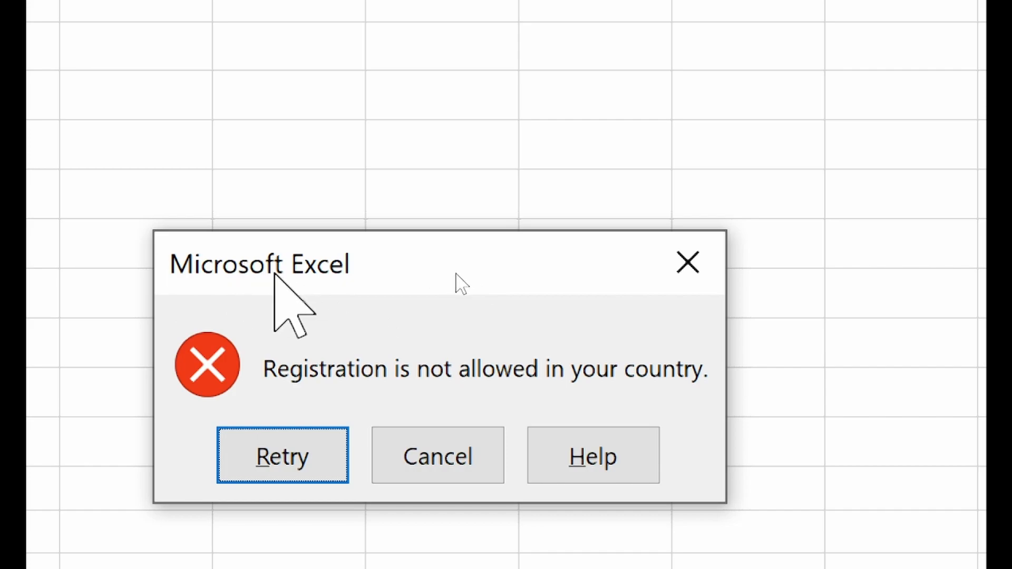
pyautogui.click(459, 457)
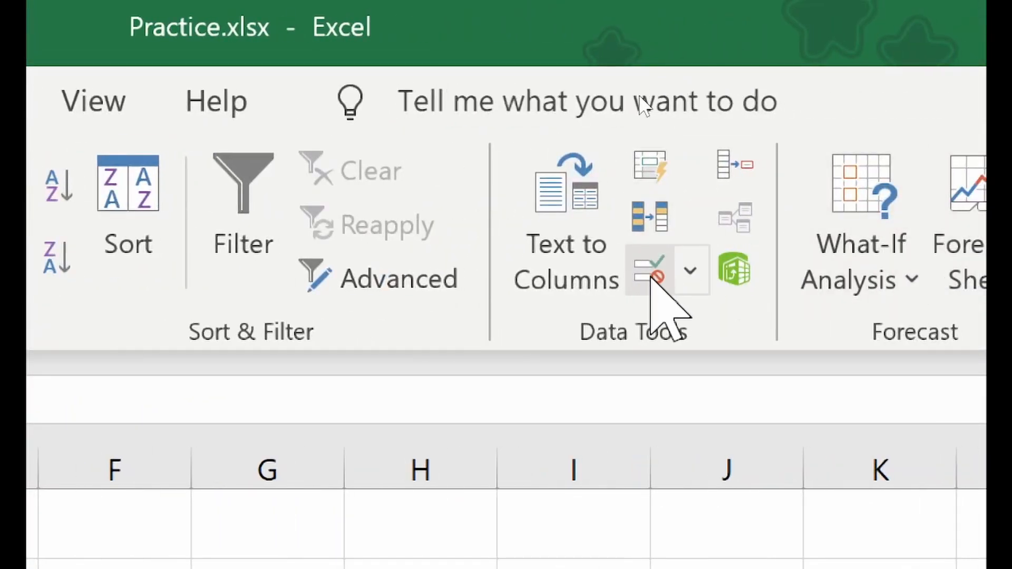
# - Title the Country error alert 'Agape Harvest Institute' and trigger it by entering Egypt
pyautogui.click(807, 275)
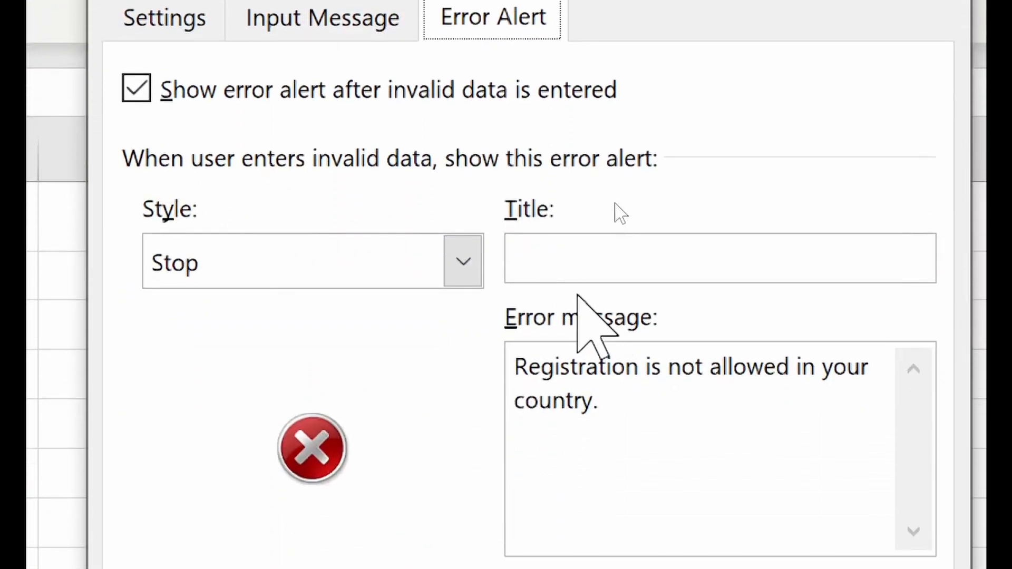
pyautogui.click(580, 426)
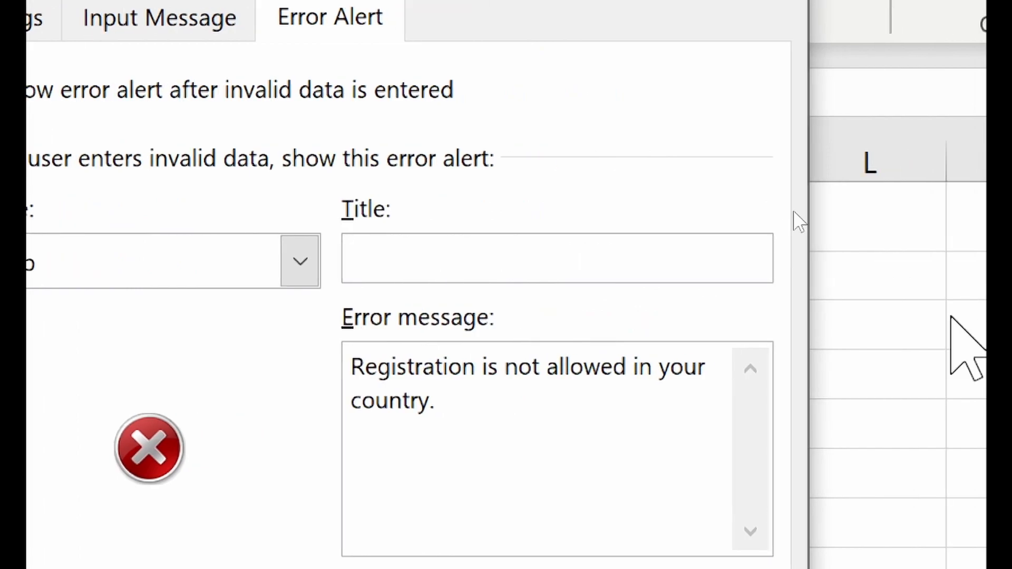
pyautogui.write('Agape Harvest Institute')
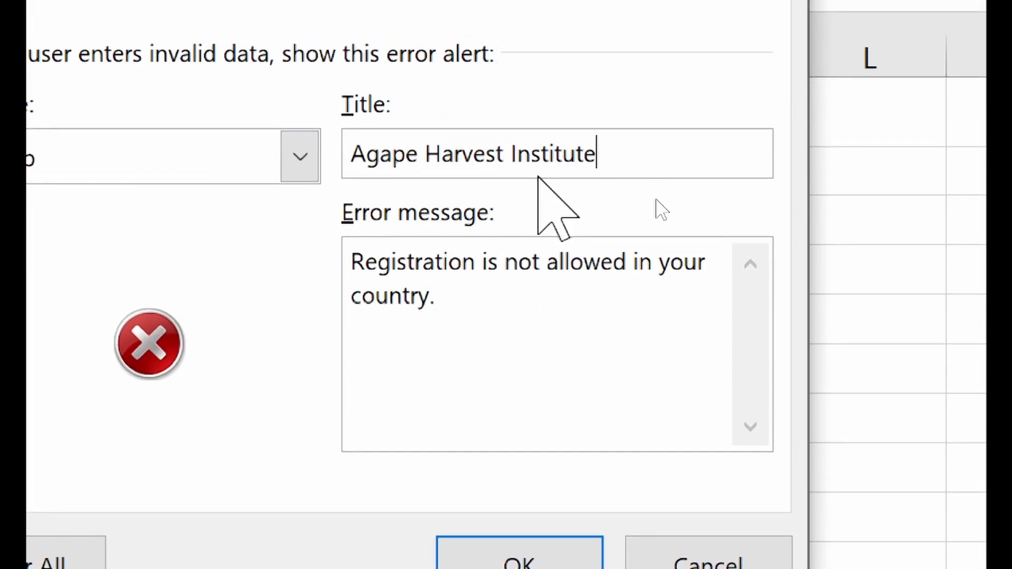
pyautogui.click(533, 560)
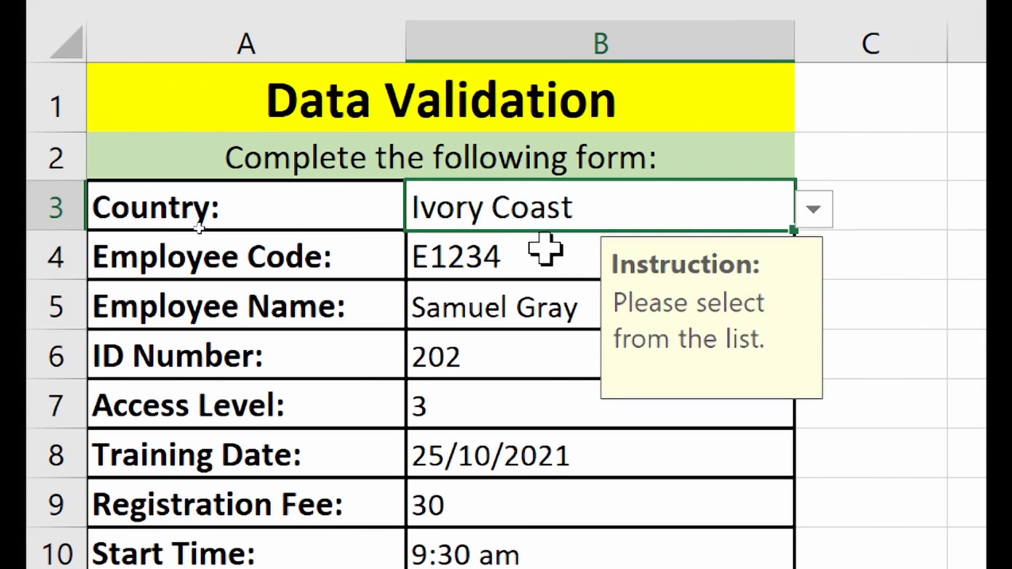
pyautogui.write('Egypt')
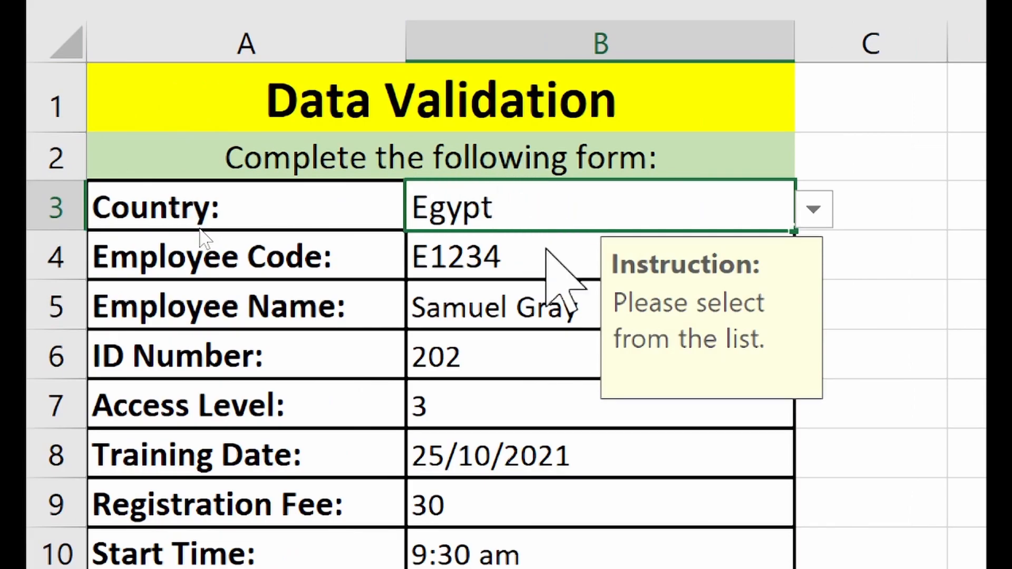
pyautogui.press('Return')
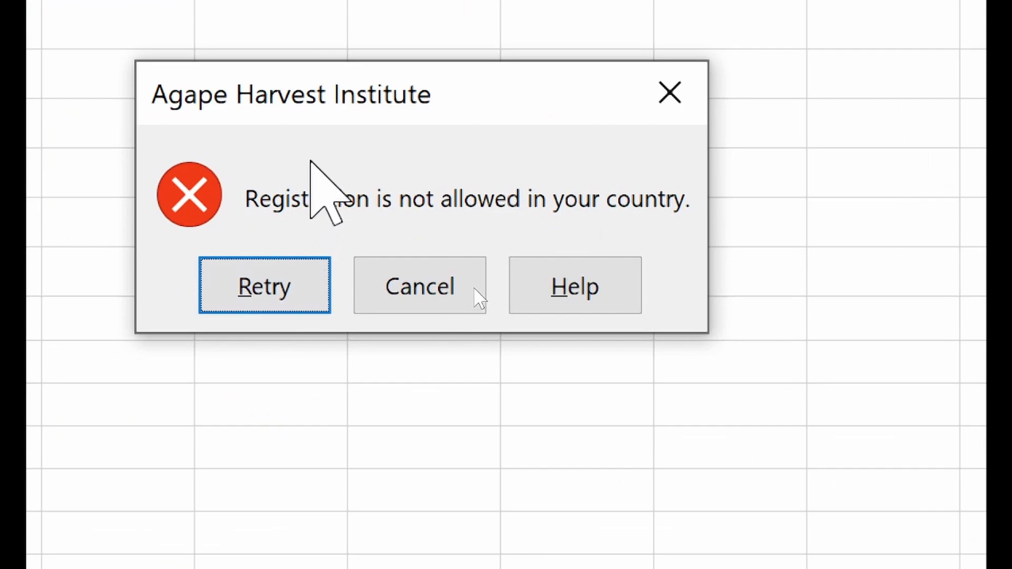
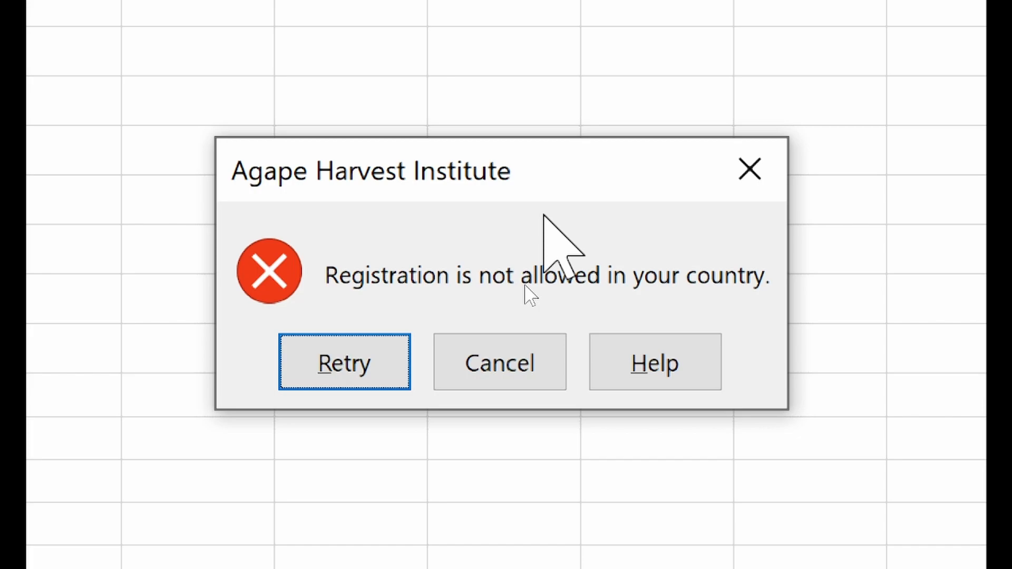
# - Cancel the 'Registration is not allowed in your country' alert, leaving Country as Ivory Coast
pyautogui.click(474, 370)
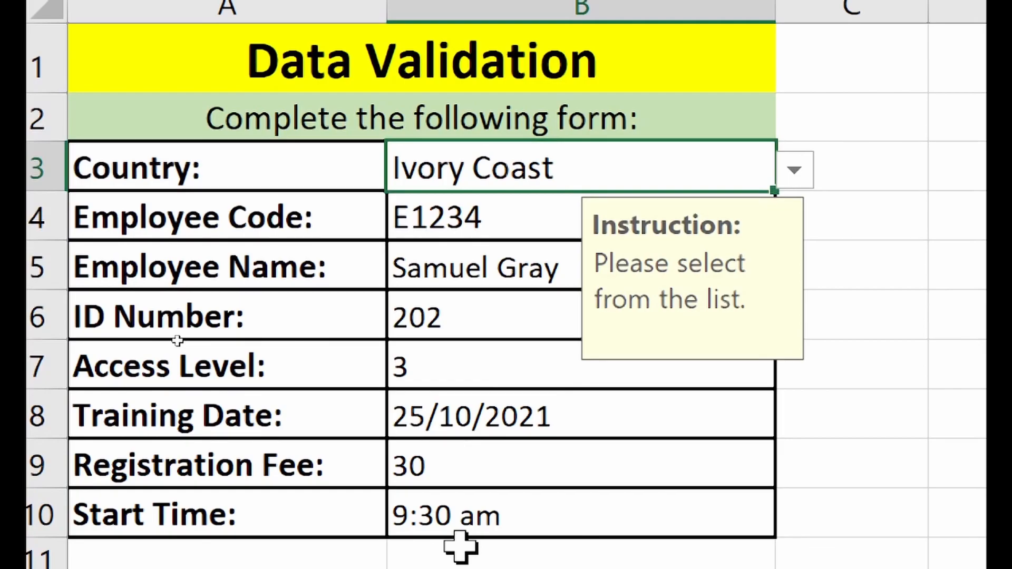
# - Open data validation for Employee Name cell B5 and set the error alert style to Warning
pyautogui.click(454, 274)
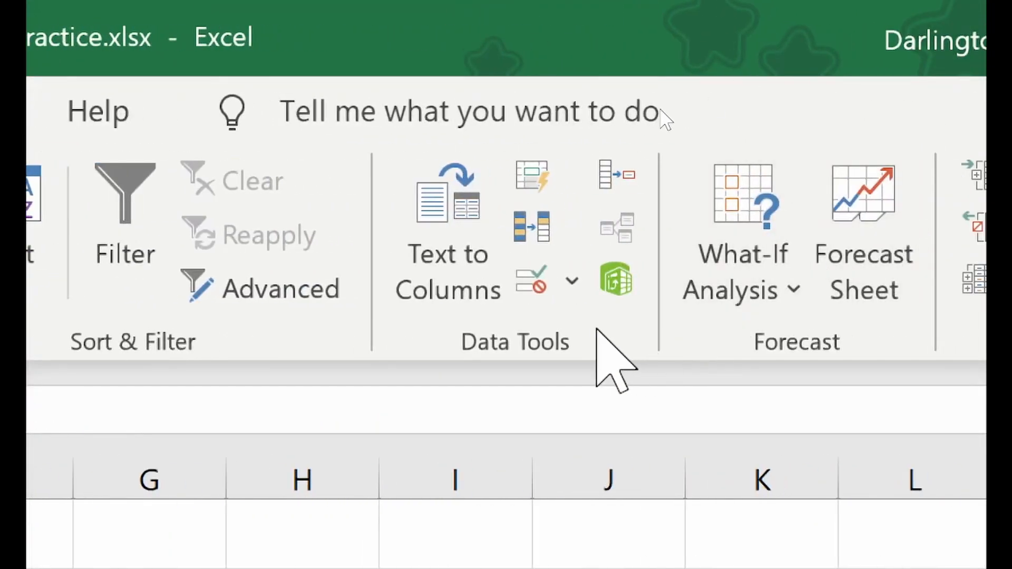
pyautogui.click(532, 279)
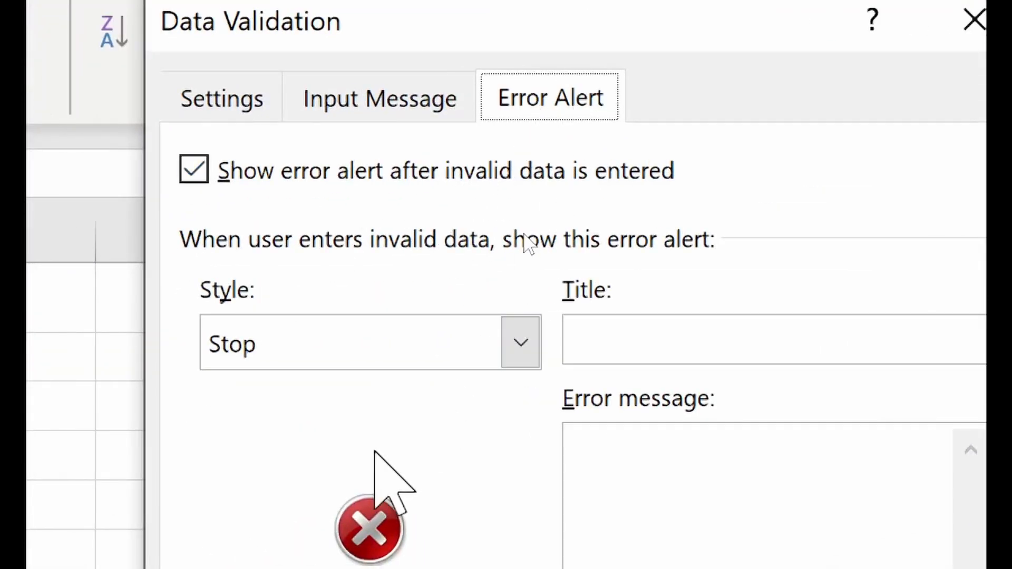
pyautogui.click(284, 345)
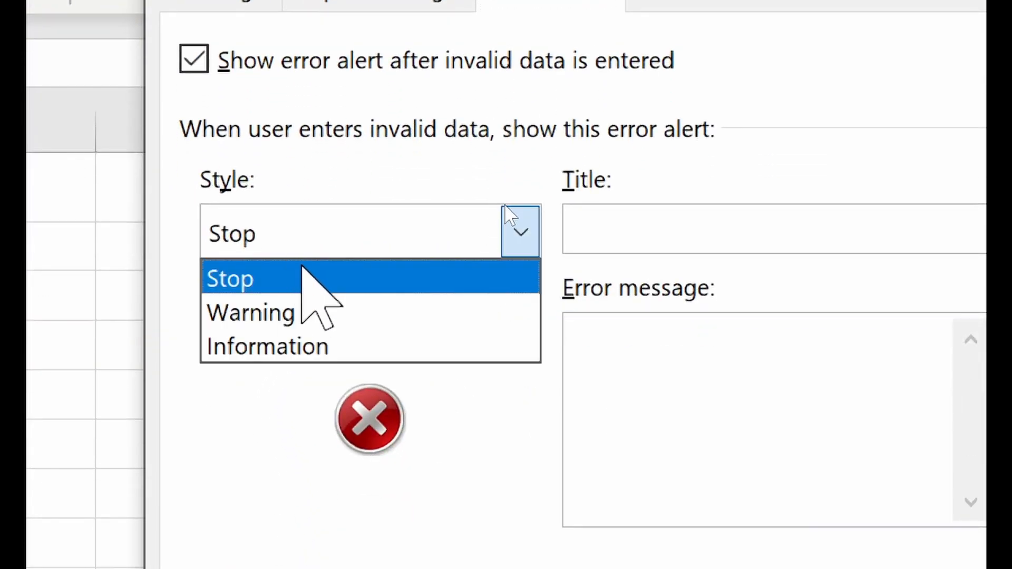
pyautogui.click(303, 303)
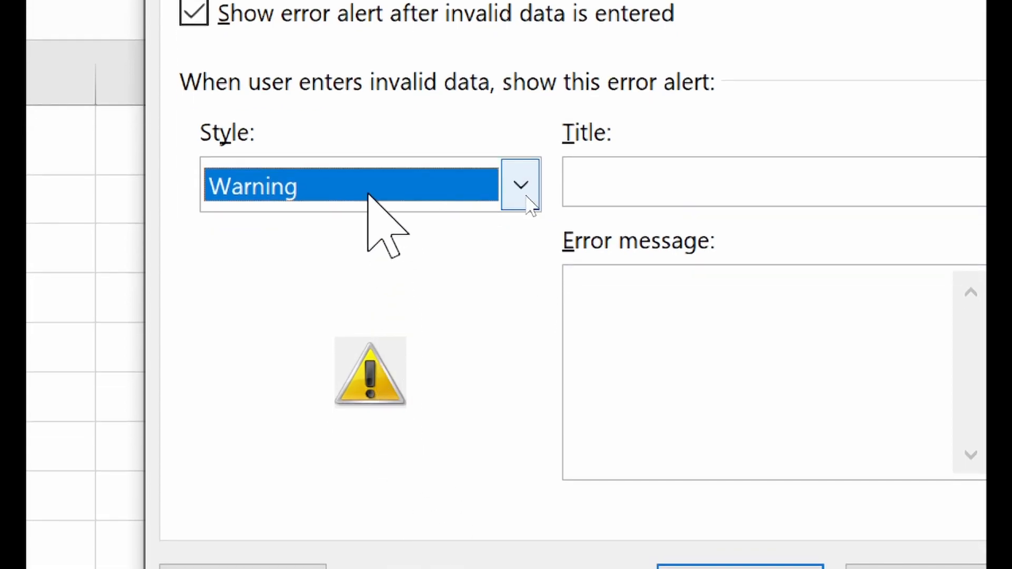
pyautogui.click(370, 197)
pyautogui.click(354, 224)
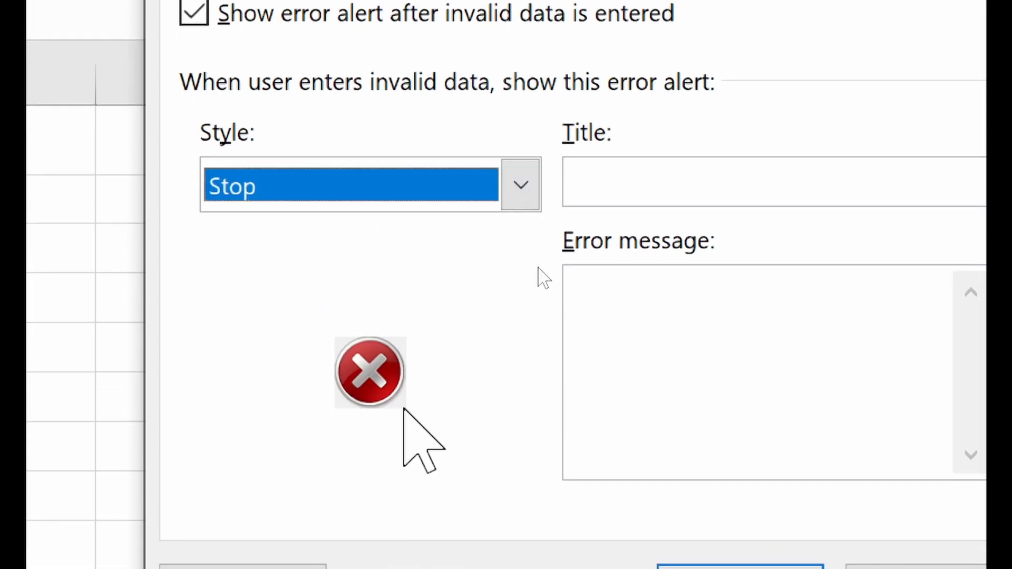
pyautogui.click(533, 206)
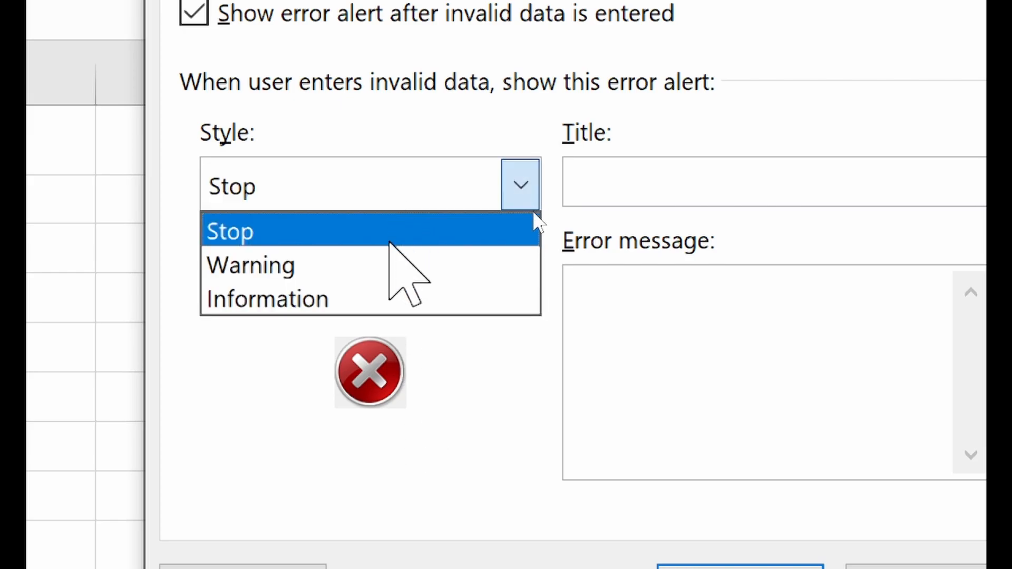
pyautogui.click(390, 264)
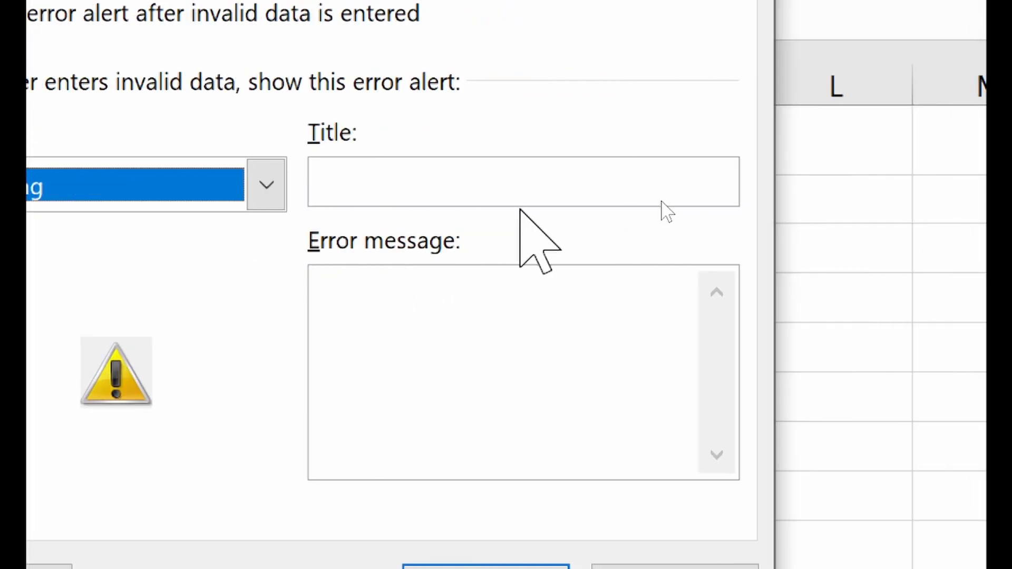
# - Title the alert 'IT Master Class' with the message 'You are entered a wrong name.'
pyautogui.click(516, 191)
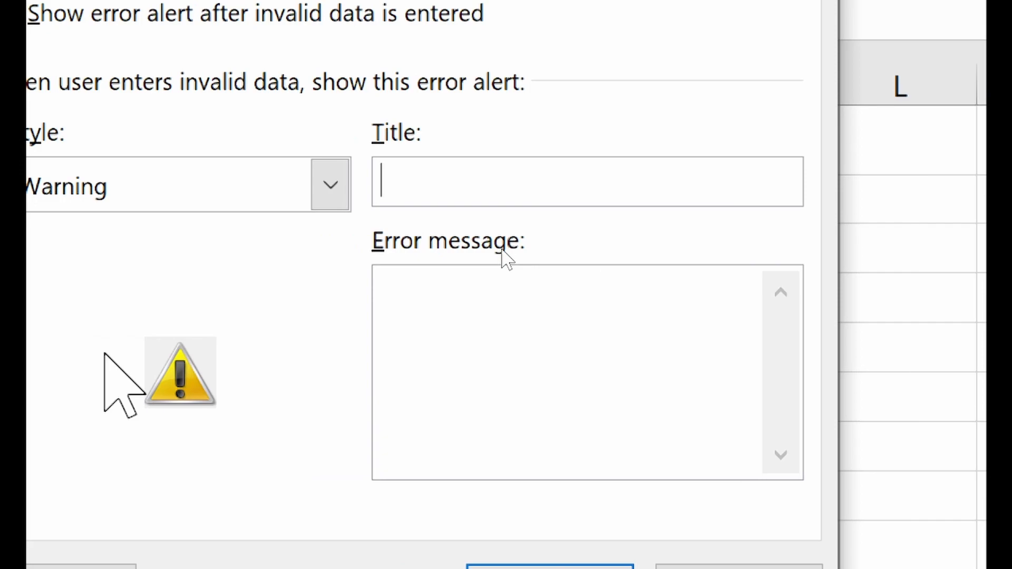
pyautogui.write('it')
pyautogui.press('BackSpace')
pyautogui.press('BackSpace')
pyautogui.write('IT Masterclass')
pyautogui.press('BackSpace')
pyautogui.press('BackSpace')
pyautogui.press('BackSpace')
pyautogui.press('BackSpace')
pyautogui.press('BackSpace')
pyautogui.write('Class')
pyautogui.click(552, 353)
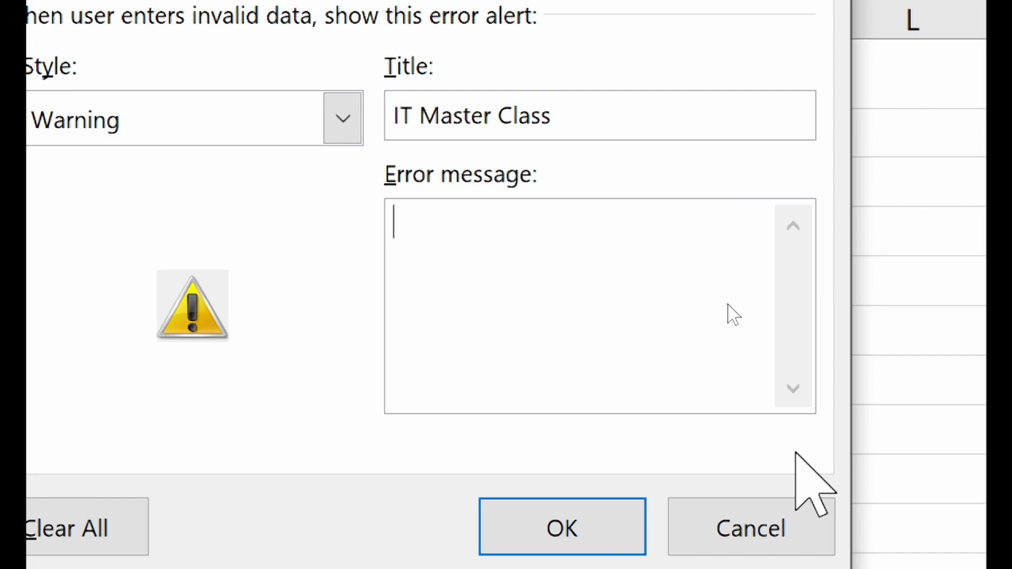
pyautogui.write('You are en')
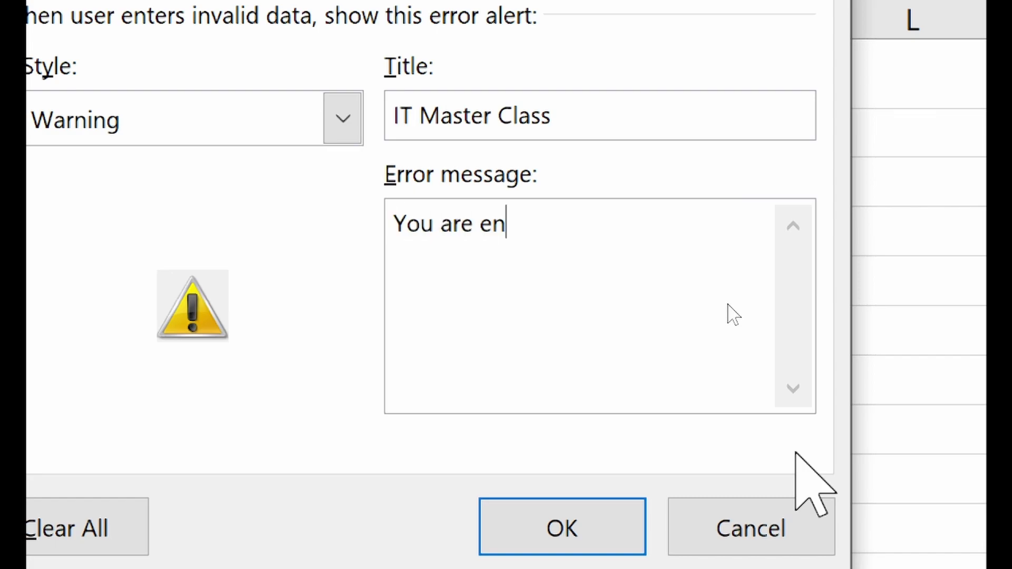
pyautogui.write('tered a ')
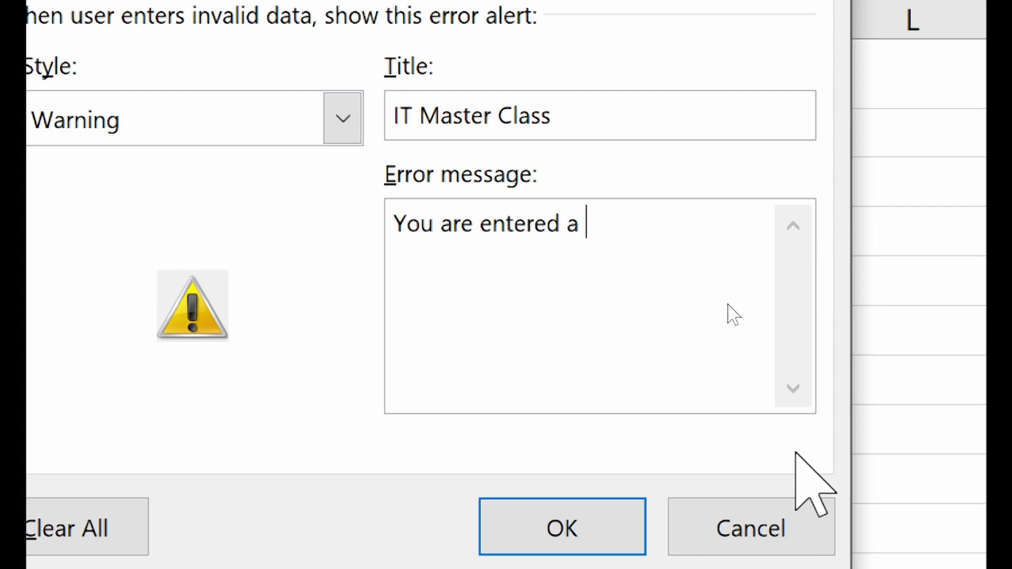
pyautogui.write('wrong name')
pyautogui.press('BackSpace')
pyautogui.write('name')
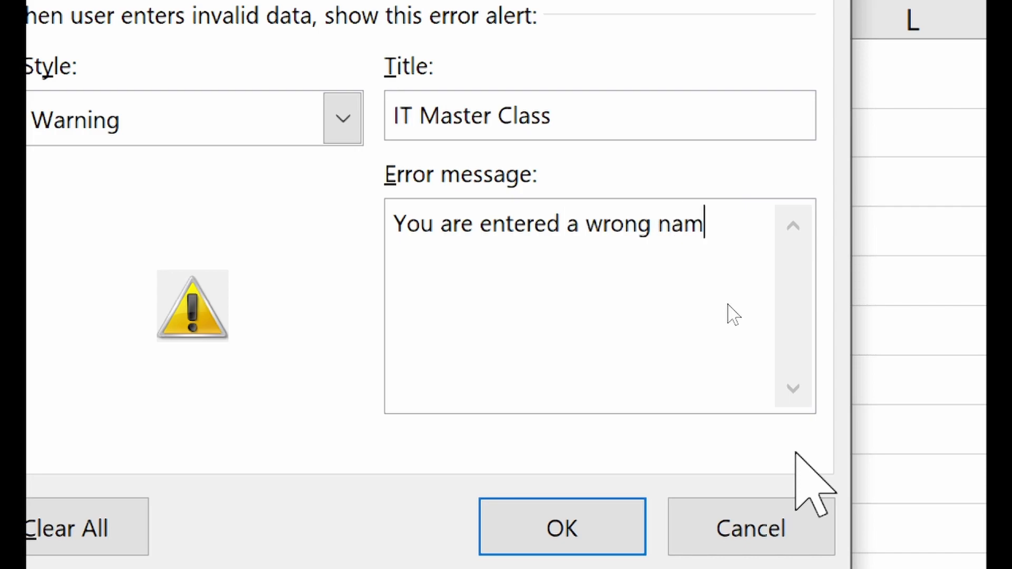
pyautogui.write('.')
# - Apply the Warning alert, then enter 30 in B5 and keep it despite the warning
pyautogui.click(583, 527)
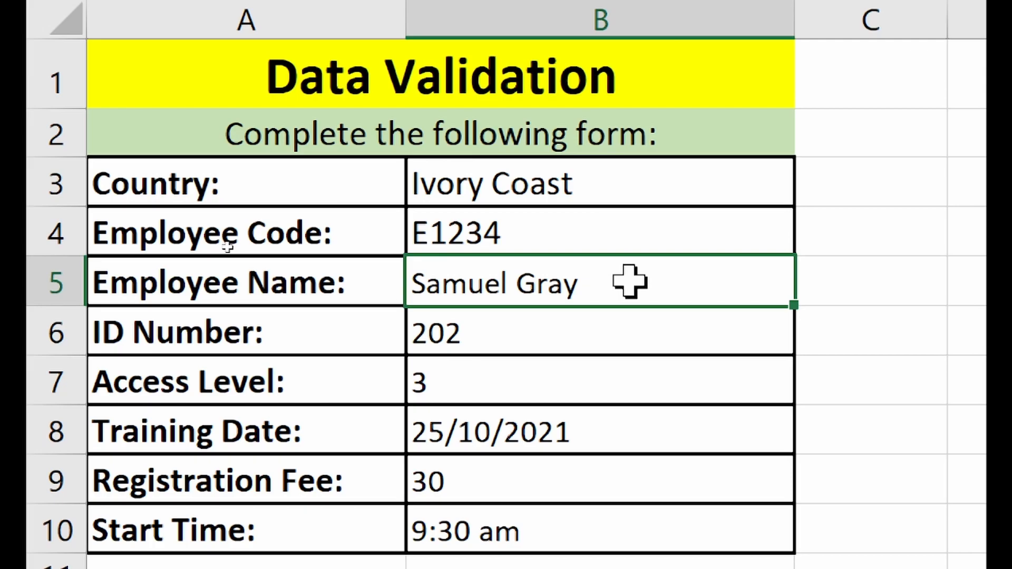
pyautogui.write('30')
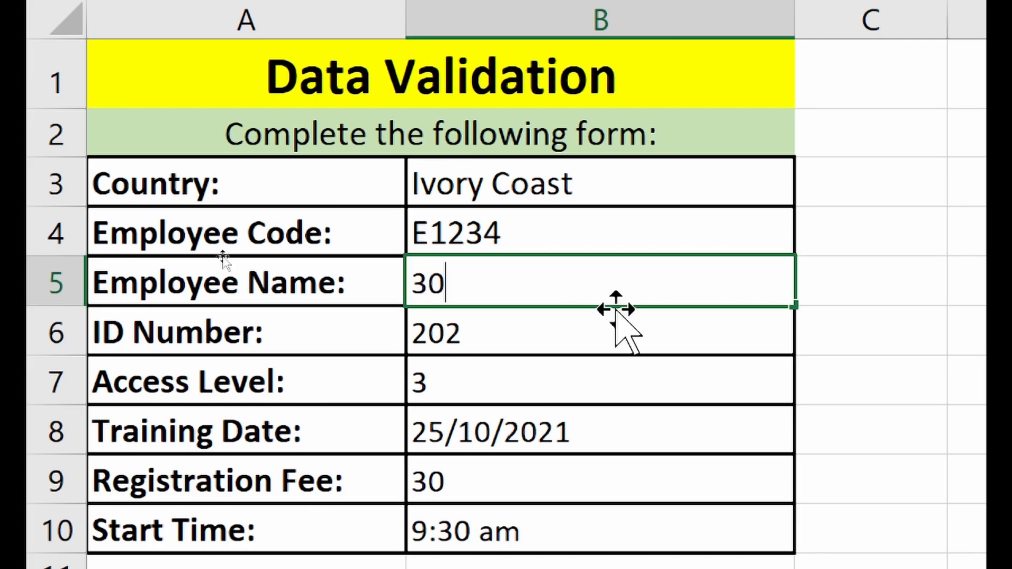
pyautogui.press('Return')
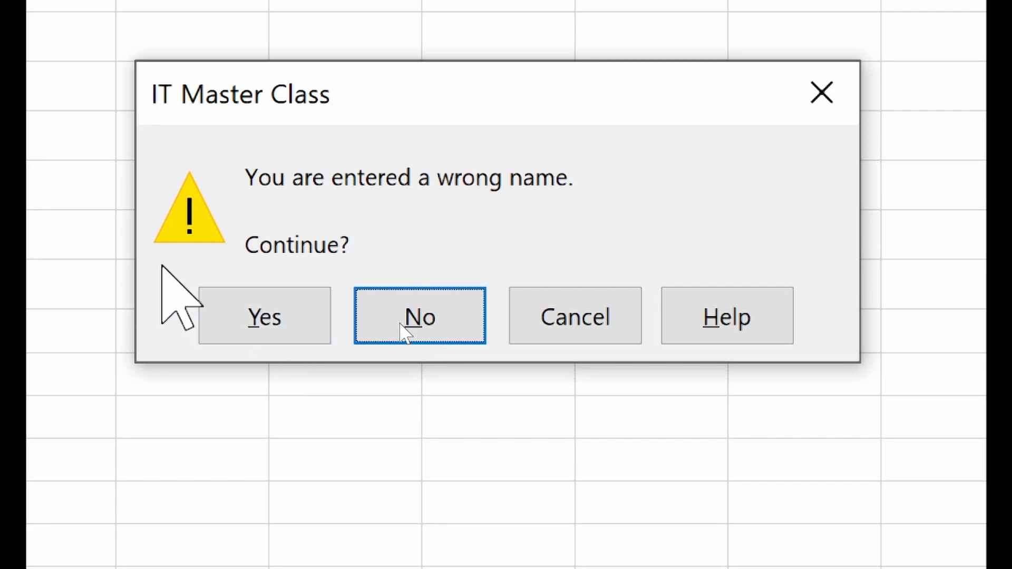
pyautogui.click(289, 311)
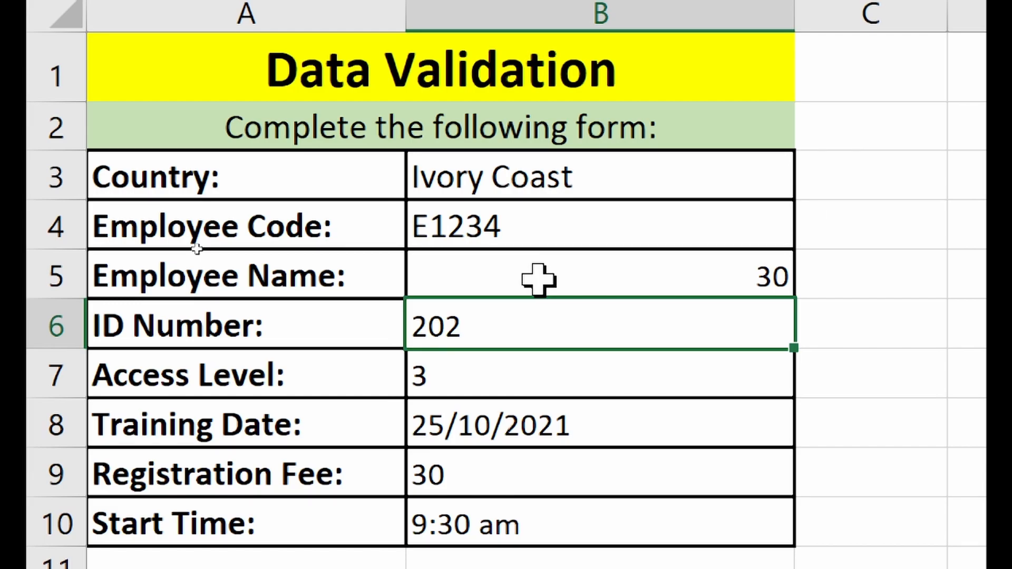
pyautogui.click(538, 279)
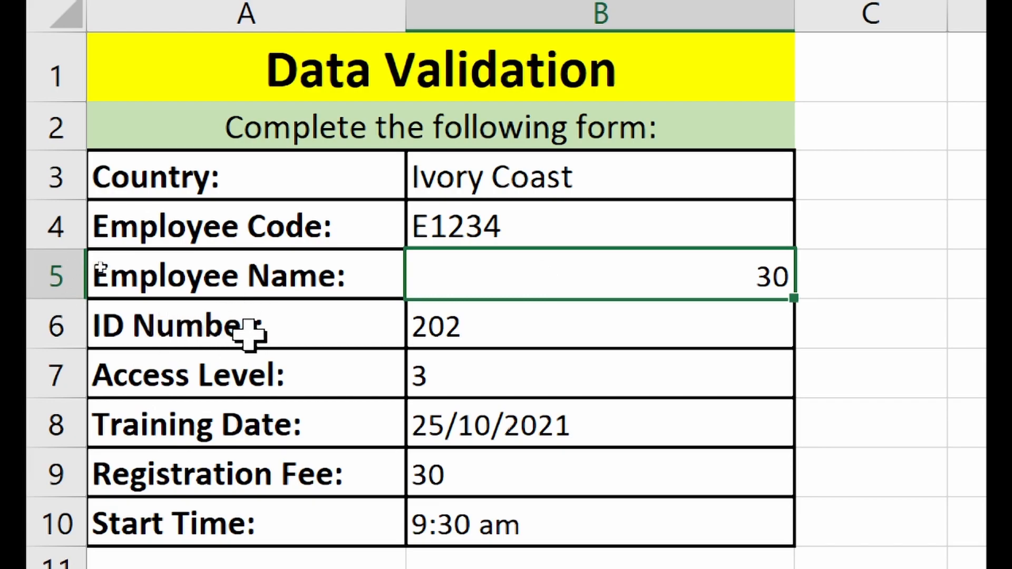
# - Open data validation for Access Level cell B7 and choose the Warning alert style
pyautogui.click(263, 393)
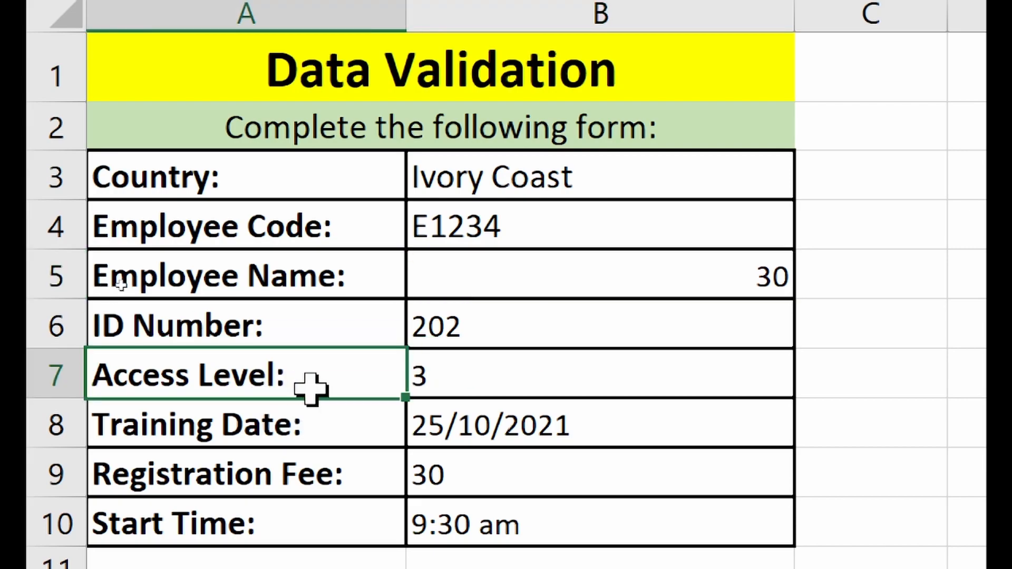
pyautogui.click(538, 376)
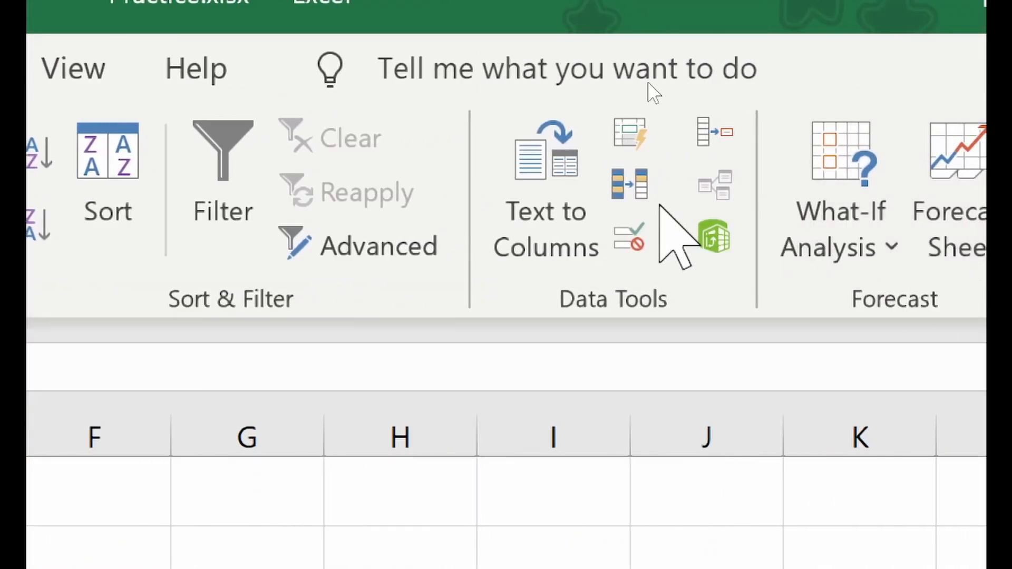
pyautogui.click(663, 240)
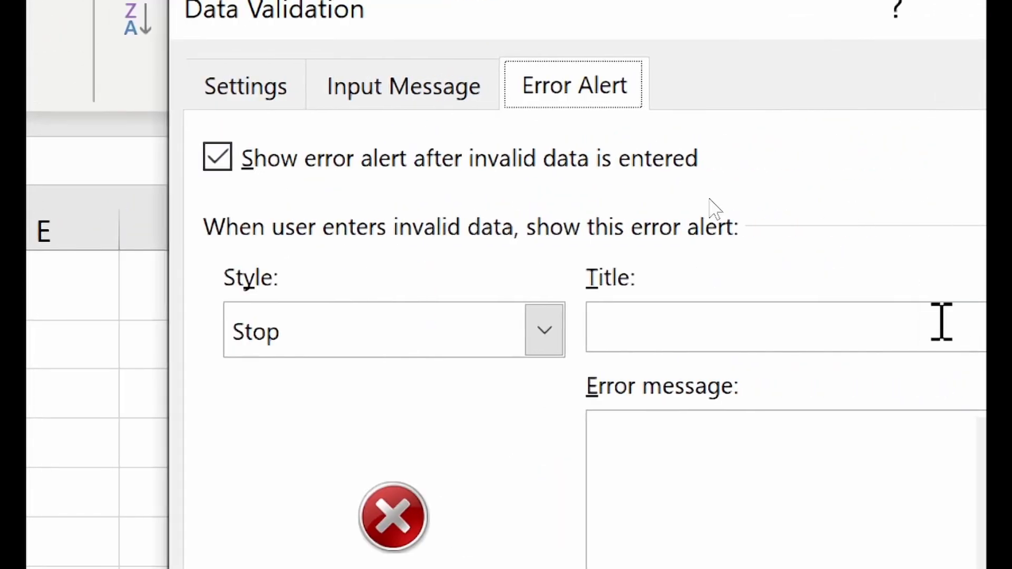
pyautogui.click(418, 250)
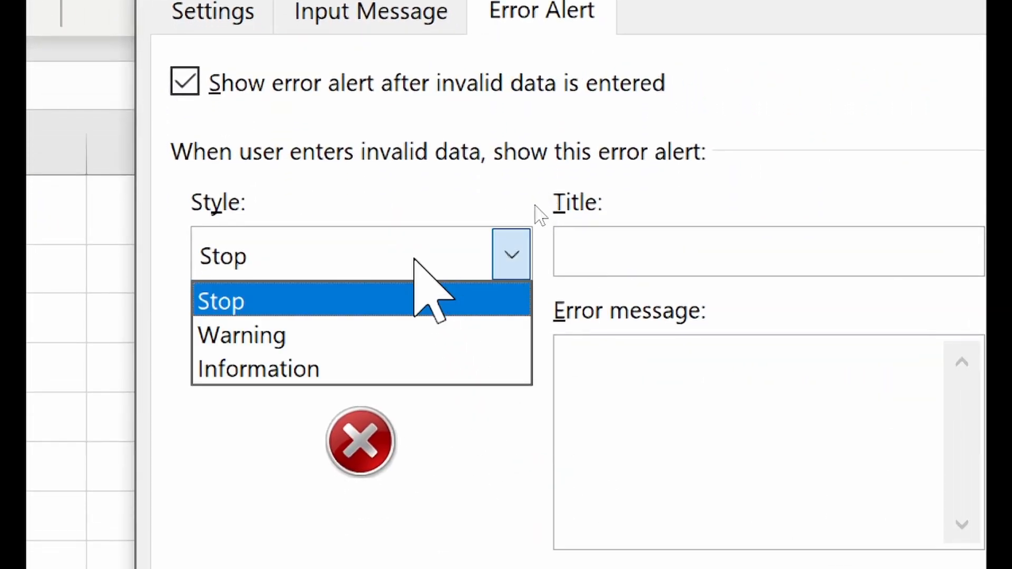
pyautogui.click(371, 330)
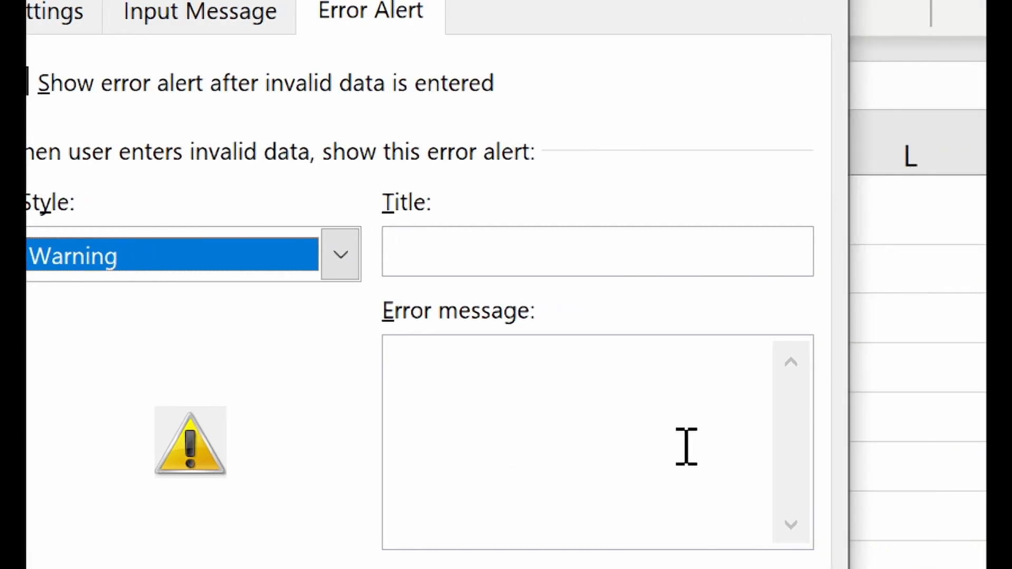
# - Title the alert 'IT Master Class' with the message 'This level is unknown' and save it
pyautogui.click(533, 262)
pyautogui.write('T')
pyautogui.press('BackSpace')
pyautogui.write('IT Master C')
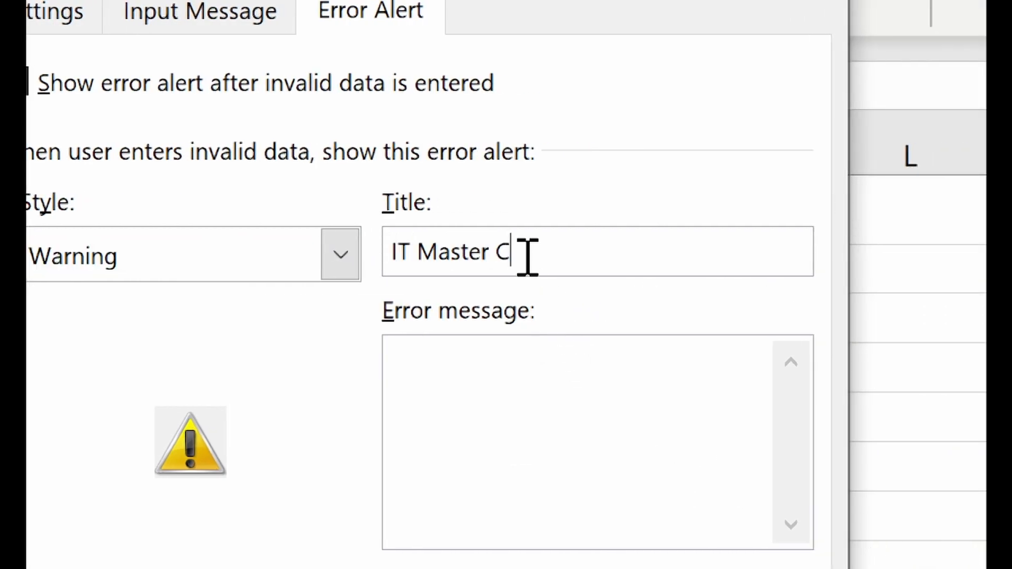
pyautogui.write('lass')
pyautogui.click(502, 399)
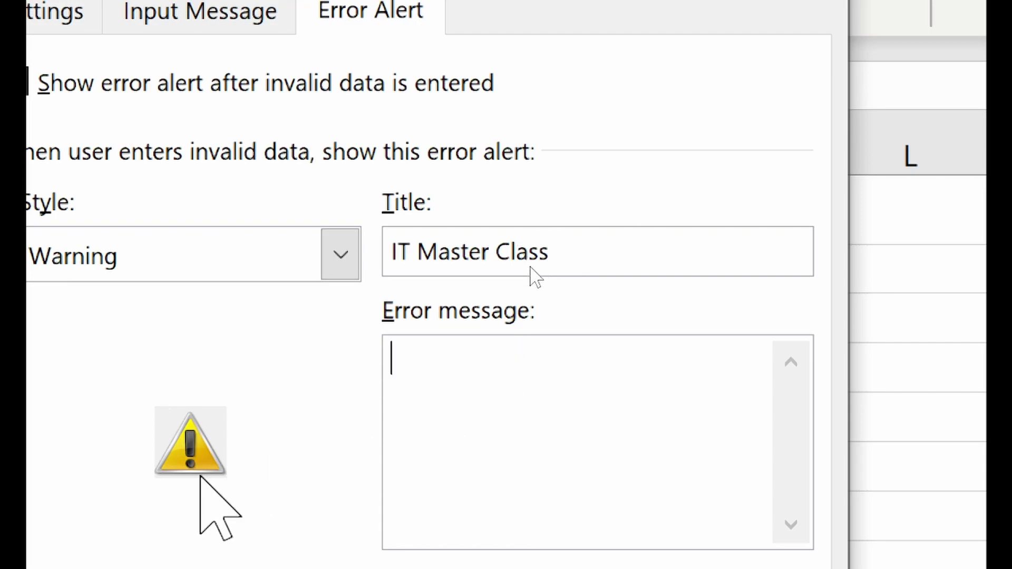
pyautogui.write('This level is ')
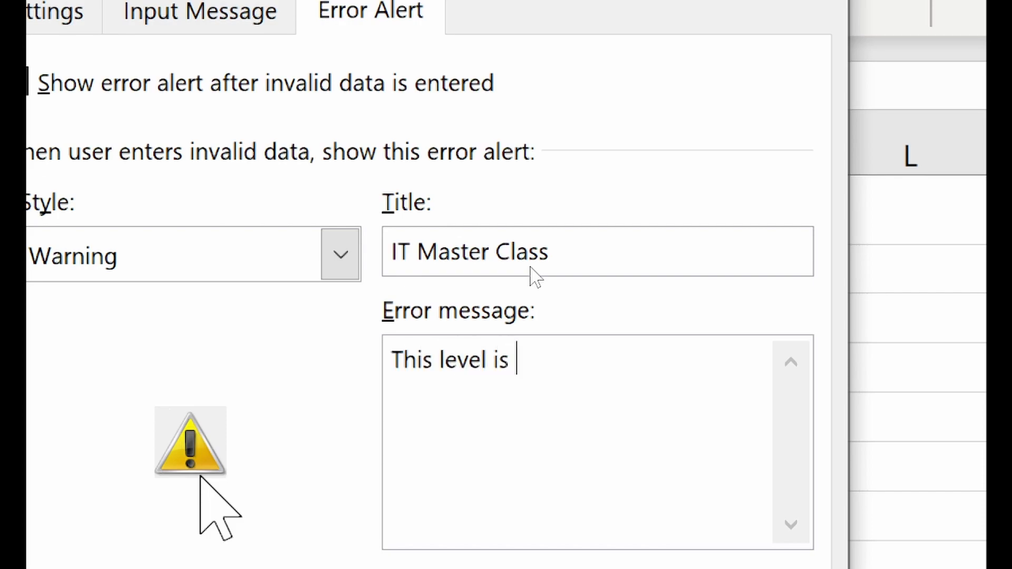
pyautogui.write('unknown.')
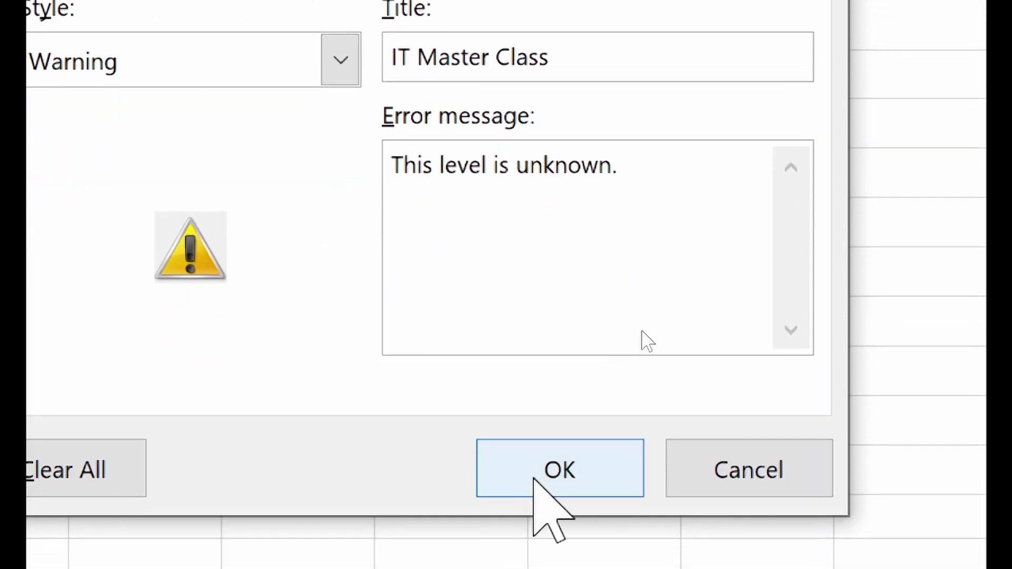
pyautogui.click(559, 469)
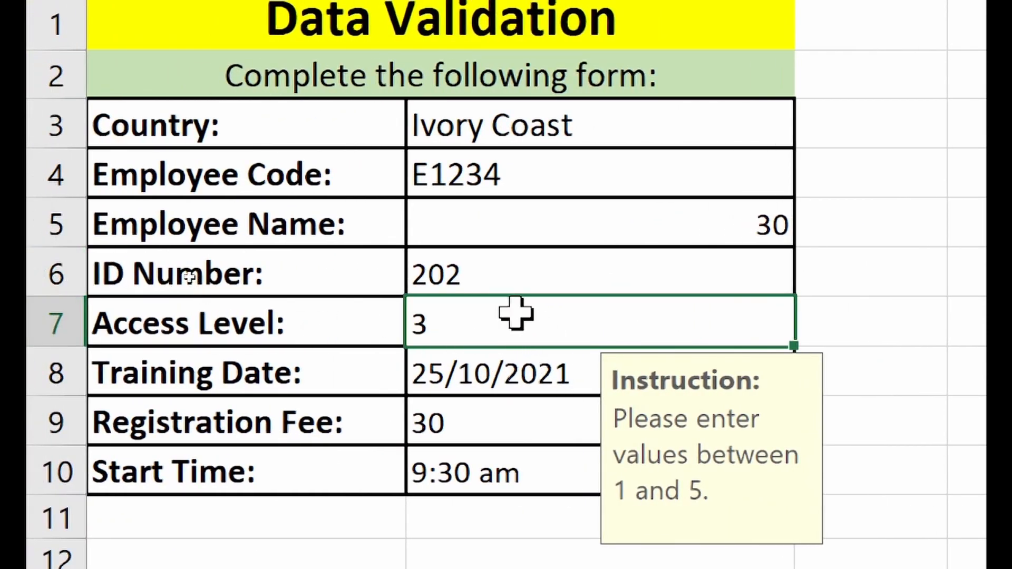
# - Enter 7 as the Access Level and keep it despite the 'This level is unknown' warning
pyautogui.write('7')
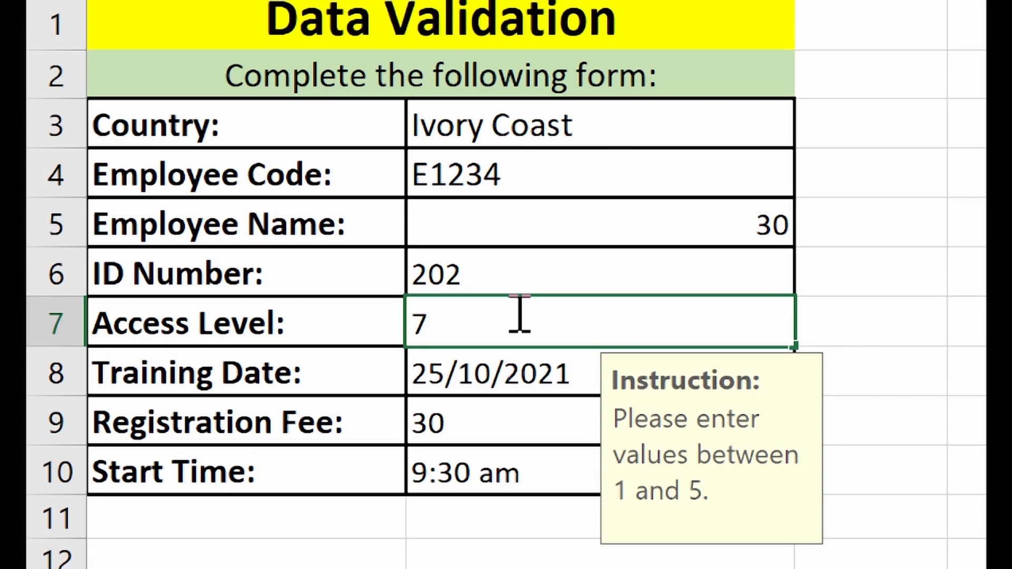
pyautogui.press('Return')
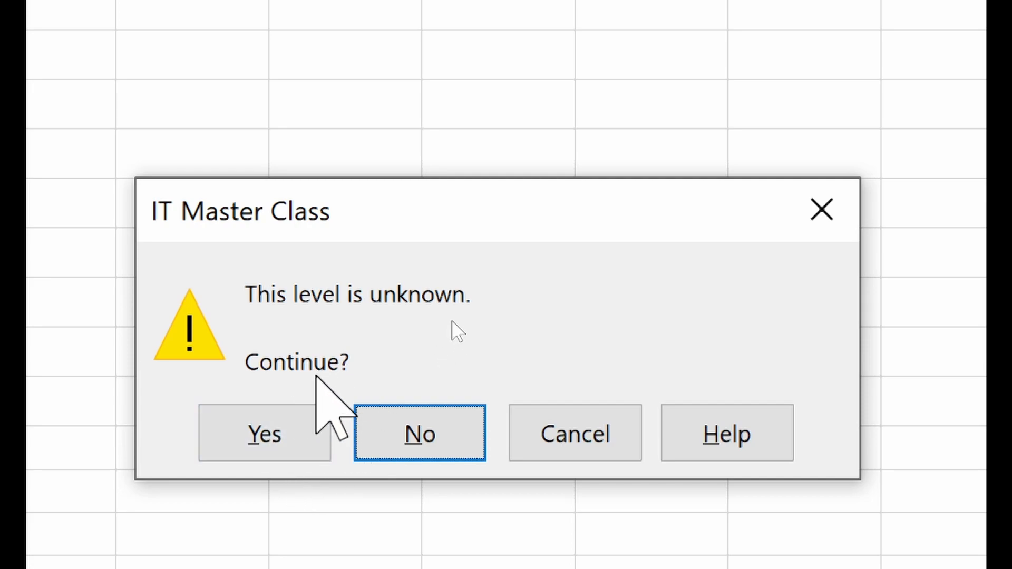
pyautogui.click(277, 431)
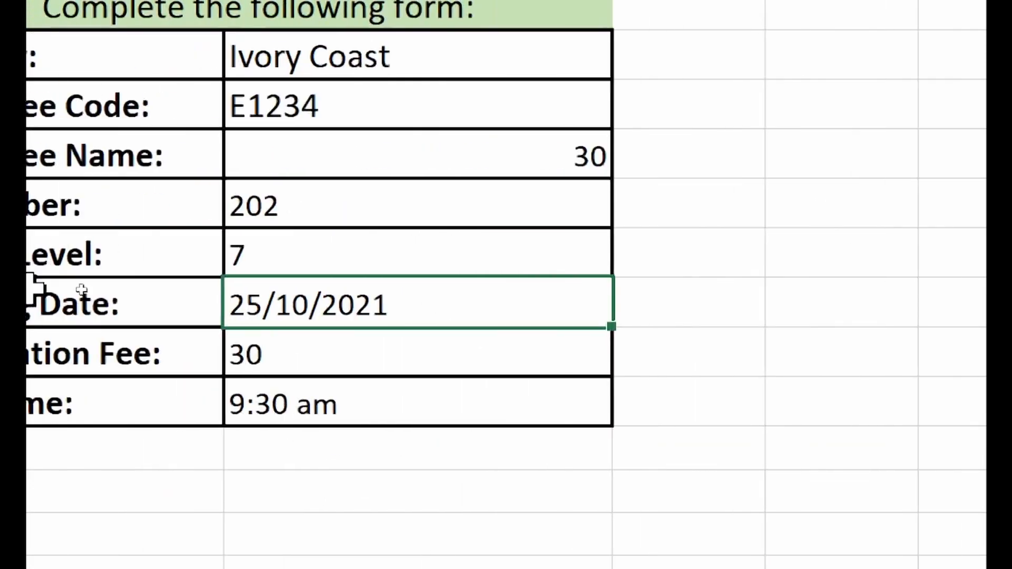
pyautogui.click(387, 246)
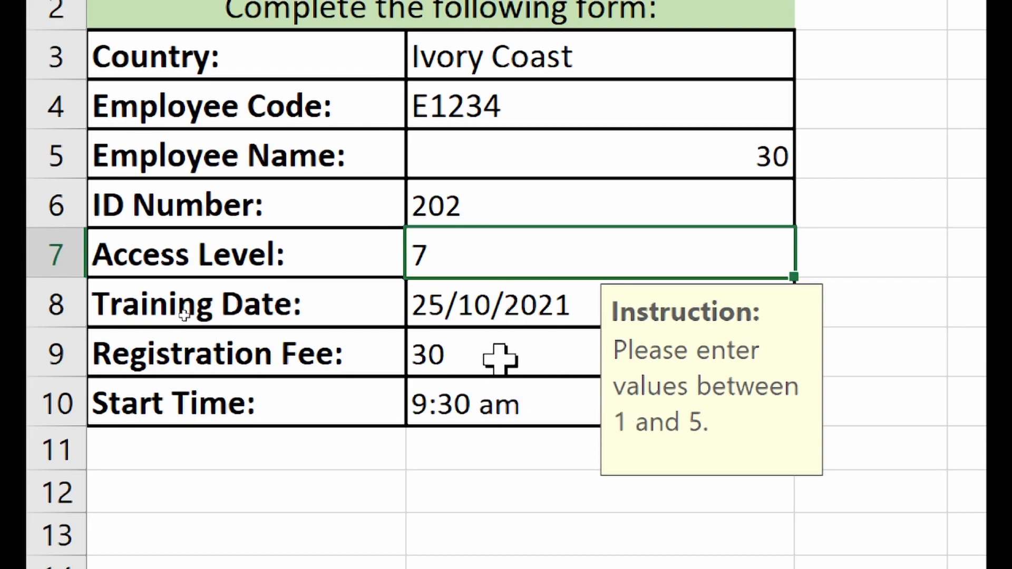
# - Give Registration Fee an Information alert 'IT Master Class': 'Registration fee should not be less than 50.'
pyautogui.click(501, 359)
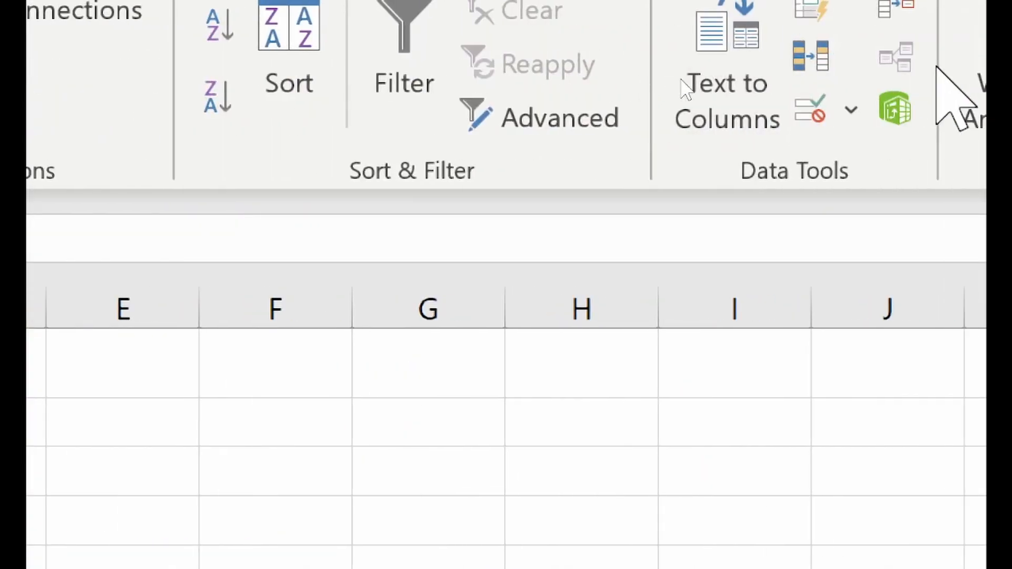
pyautogui.click(814, 107)
pyautogui.click(480, 182)
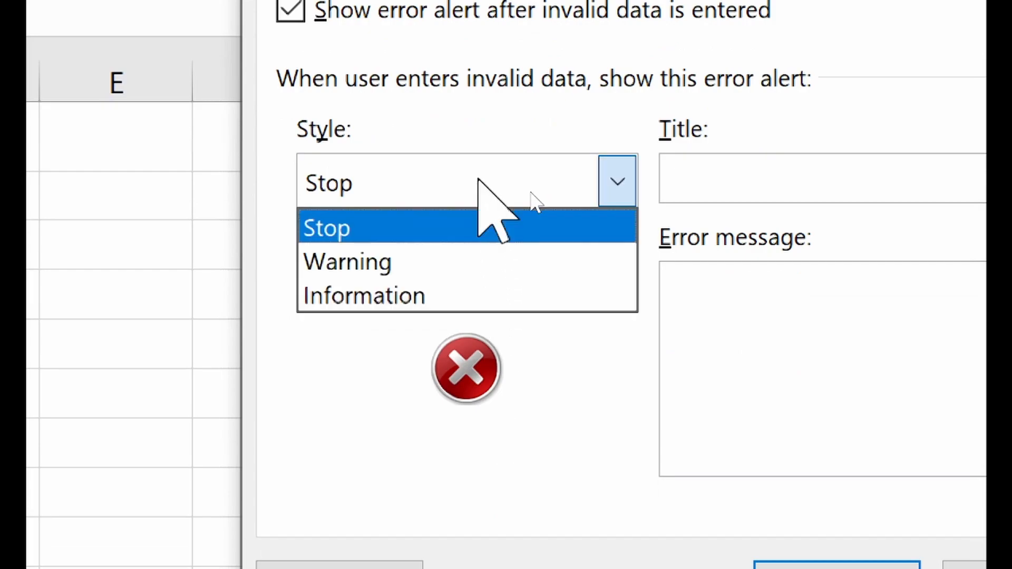
pyautogui.click(448, 287)
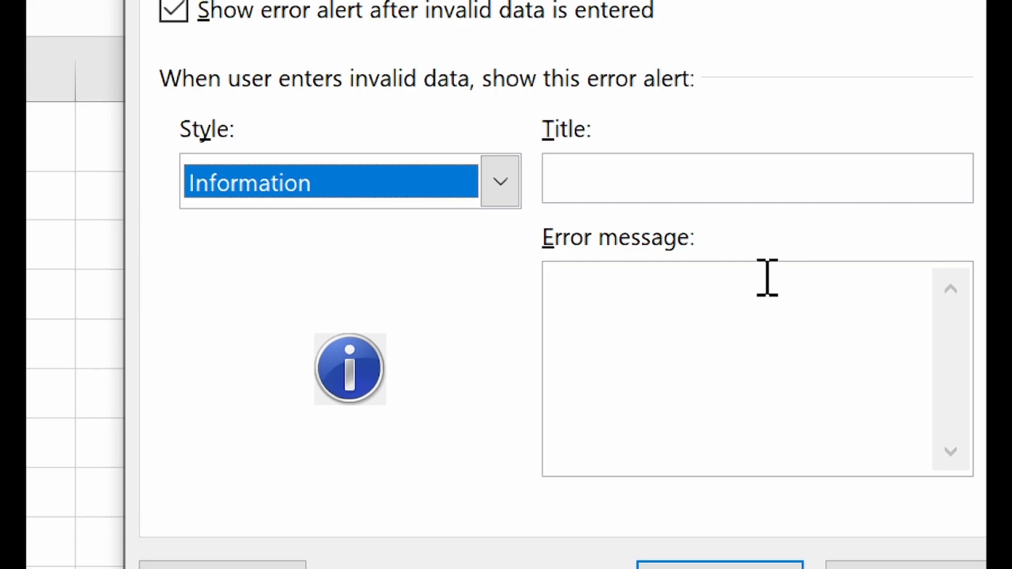
pyautogui.click(731, 188)
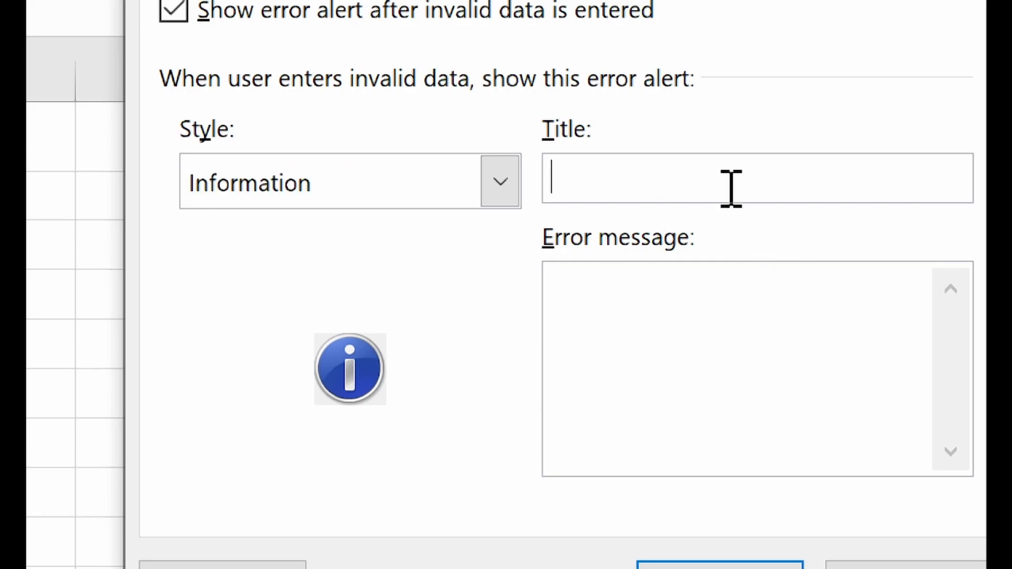
pyautogui.write('IT Master Clas')
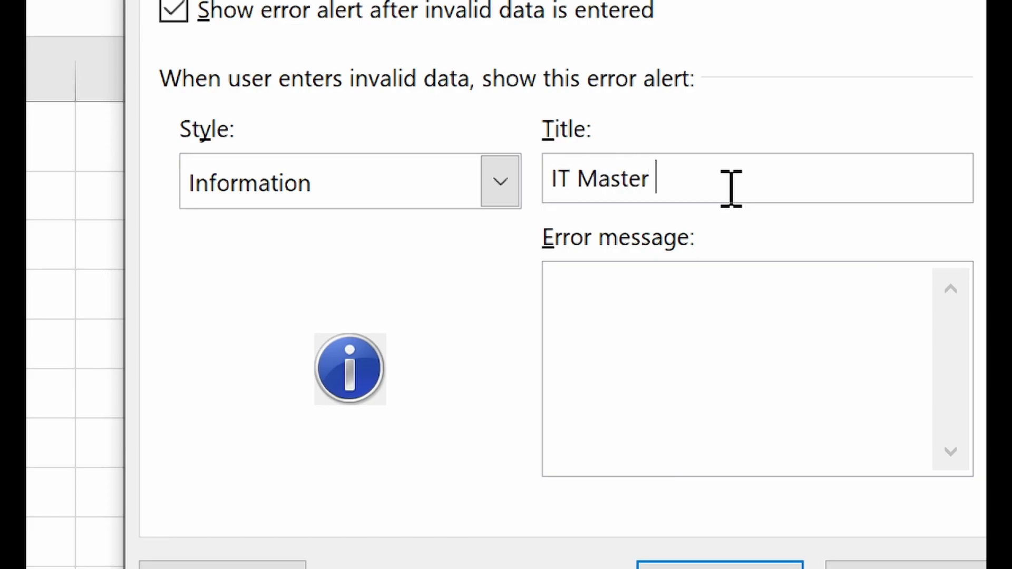
pyautogui.write('s')
pyautogui.click(702, 311)
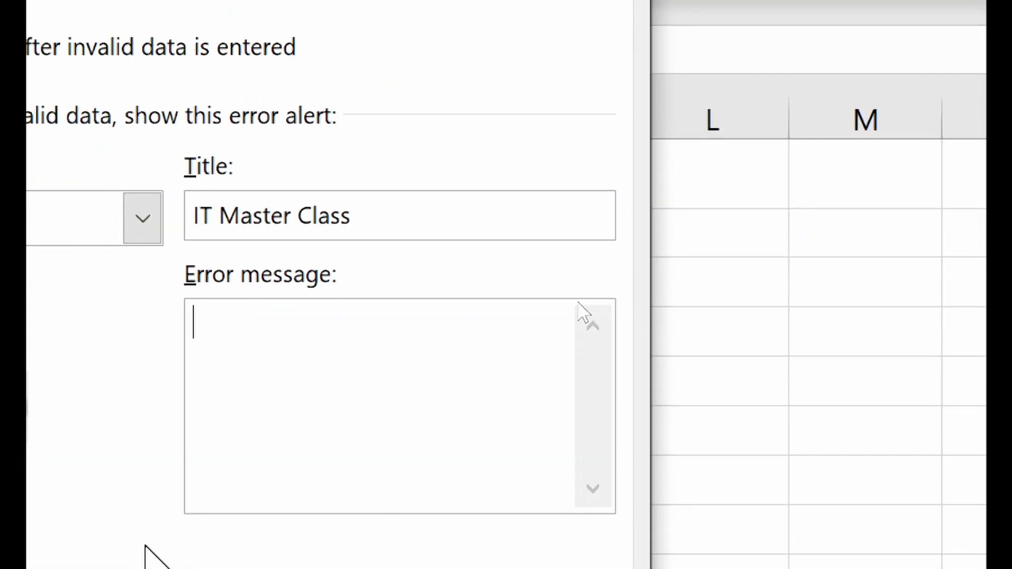
pyautogui.write('Registra')
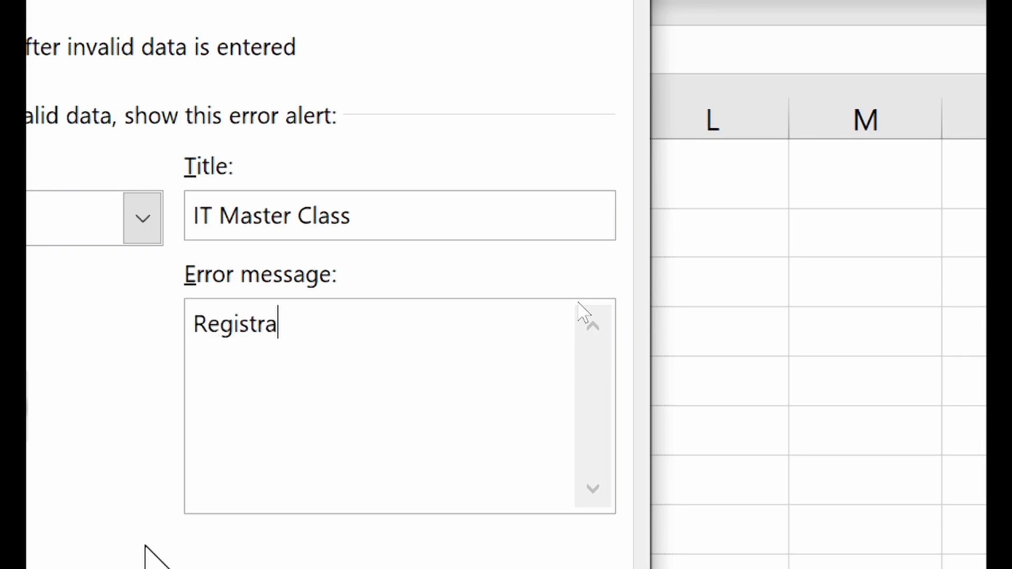
pyautogui.write('tion fee should not be les')
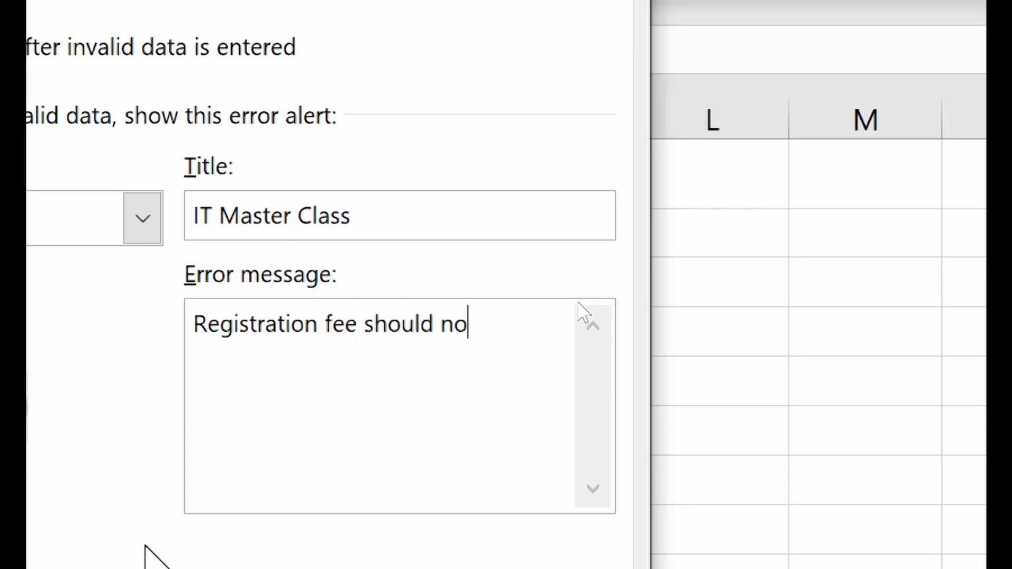
pyautogui.write('s than 50.')
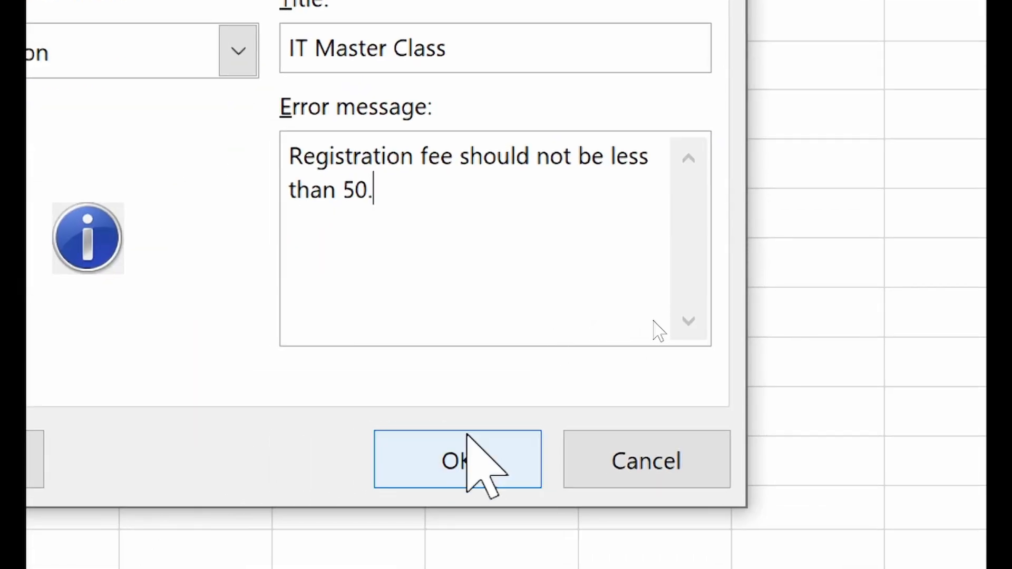
pyautogui.click(467, 437)
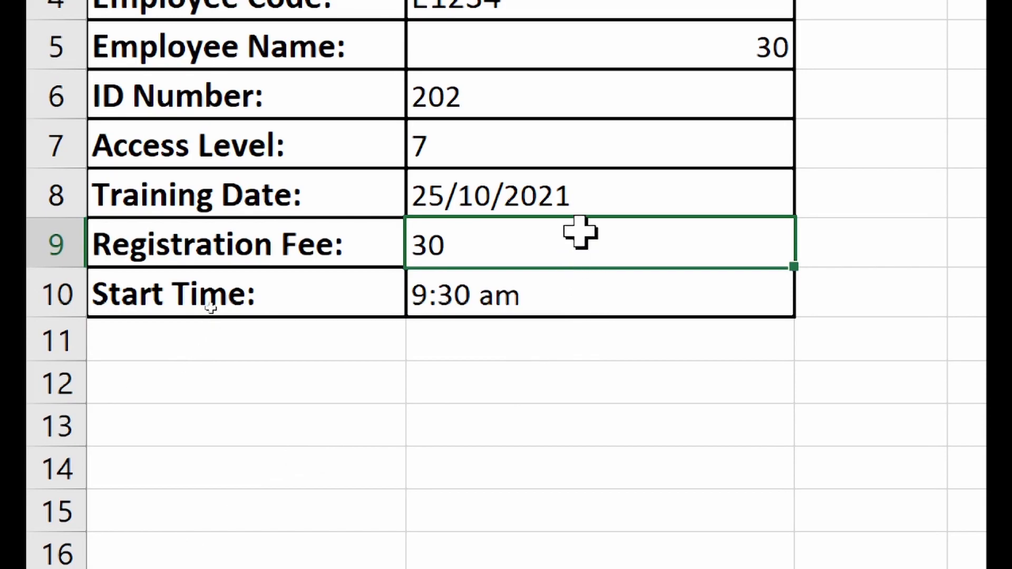
# - Enter 90 as the Registration Fee and acknowledge the information message to keep it
pyautogui.write('9 0')
pyautogui.press('Return')
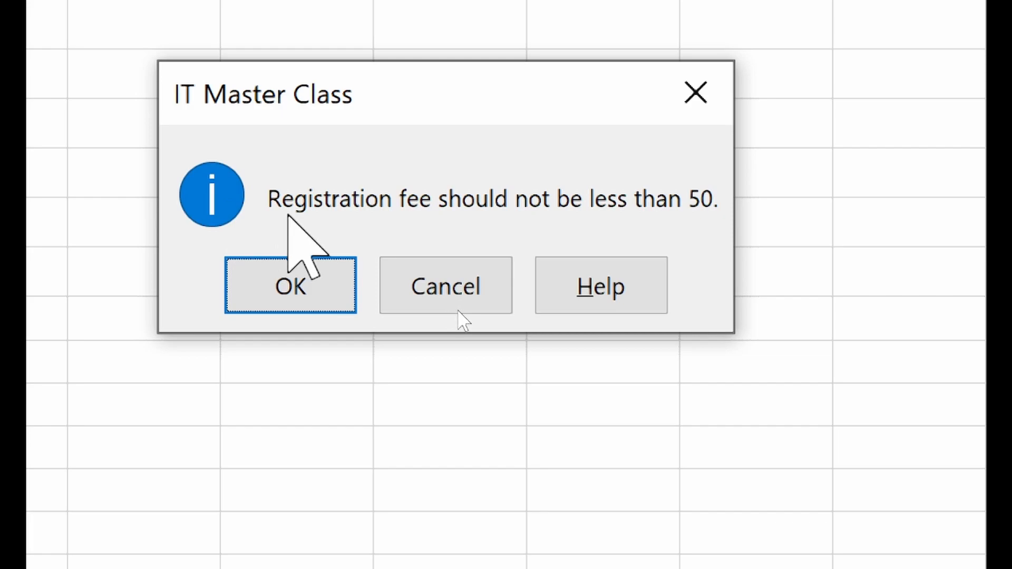
pyautogui.click(278, 275)
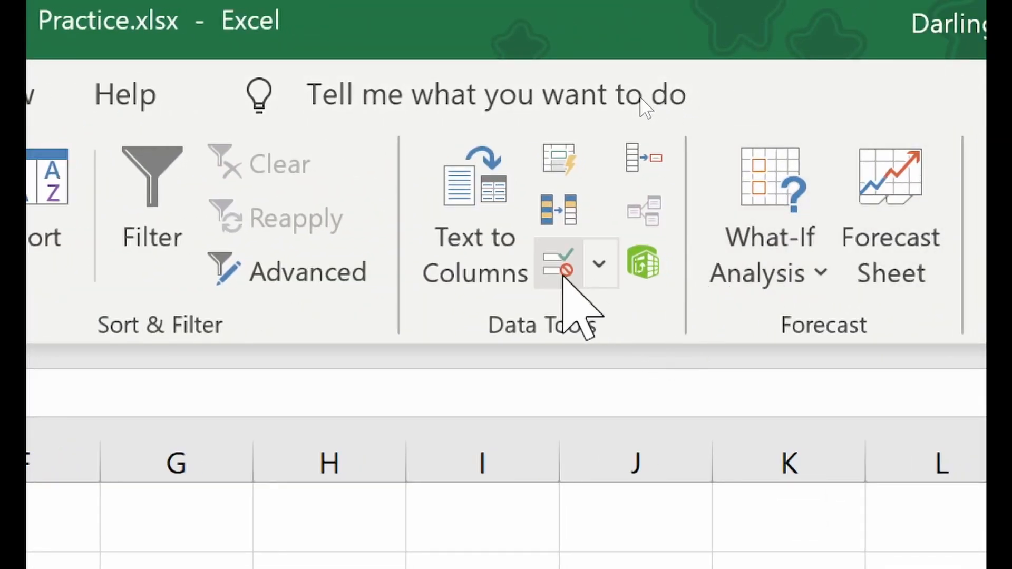
# - Circle the invalid entries (30, 7, 90) with Circle Invalid Data, then clear the validation circles
pyautogui.click(599, 264)
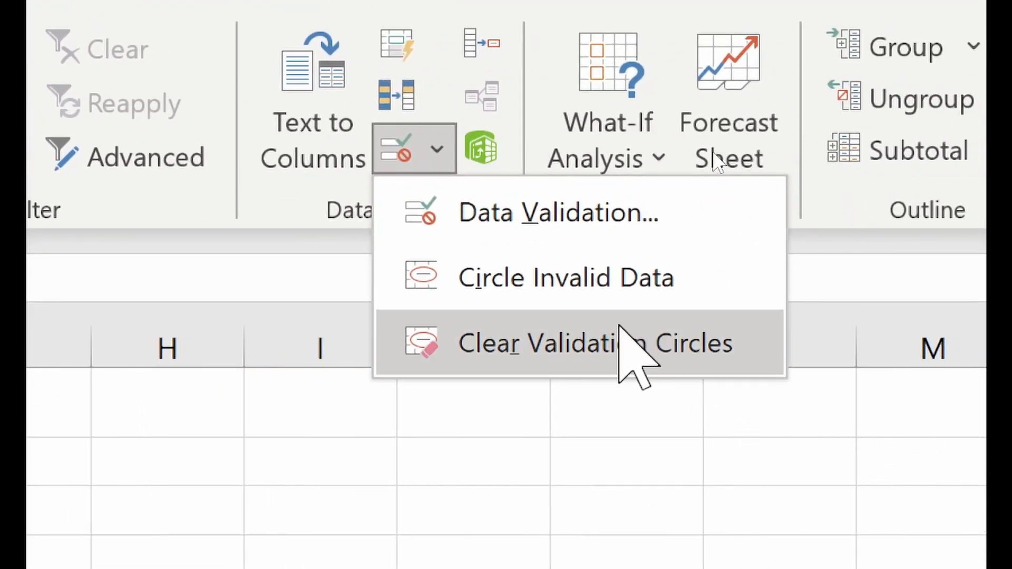
pyautogui.click(718, 278)
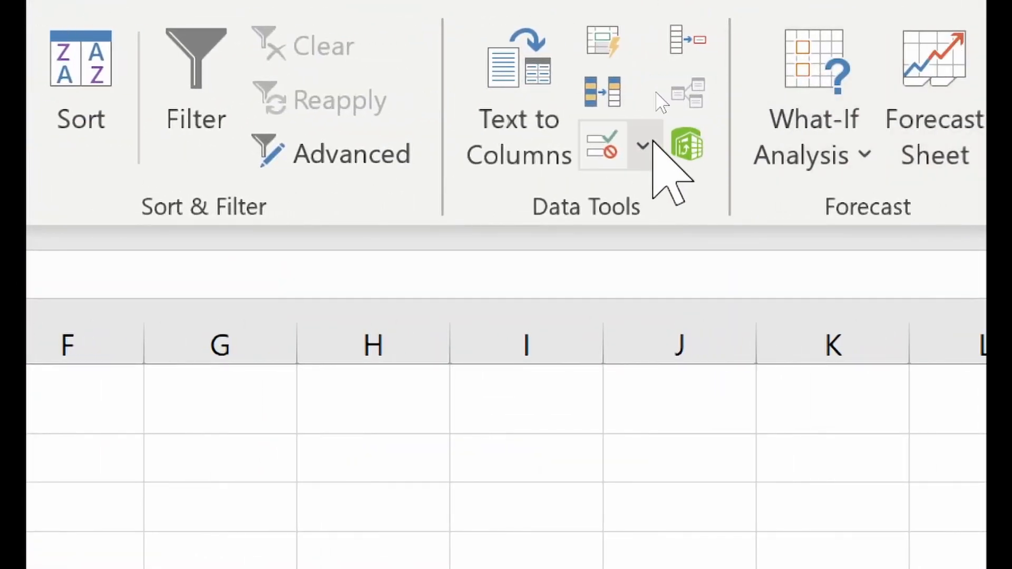
pyautogui.click(692, 146)
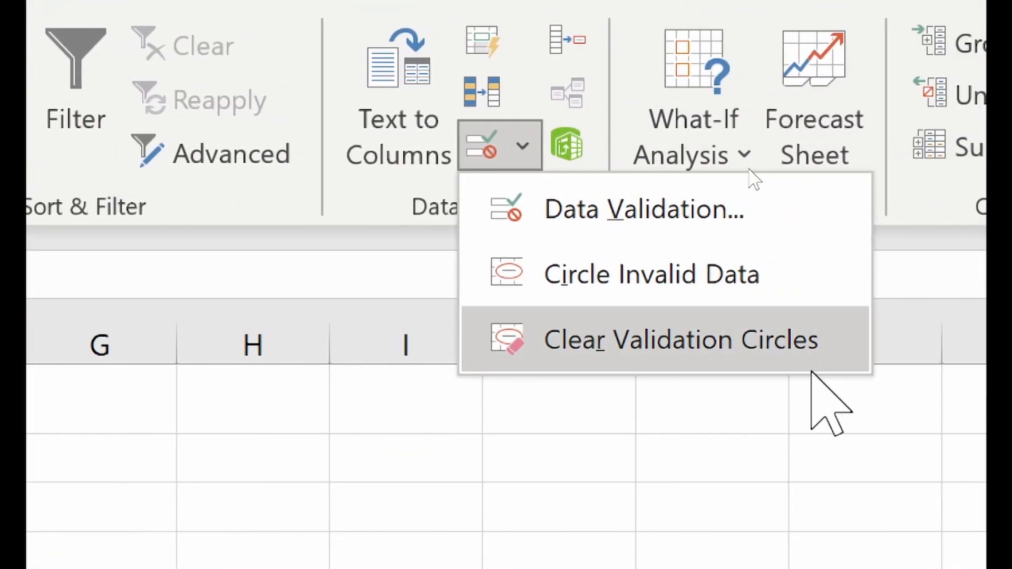
pyautogui.click(831, 340)
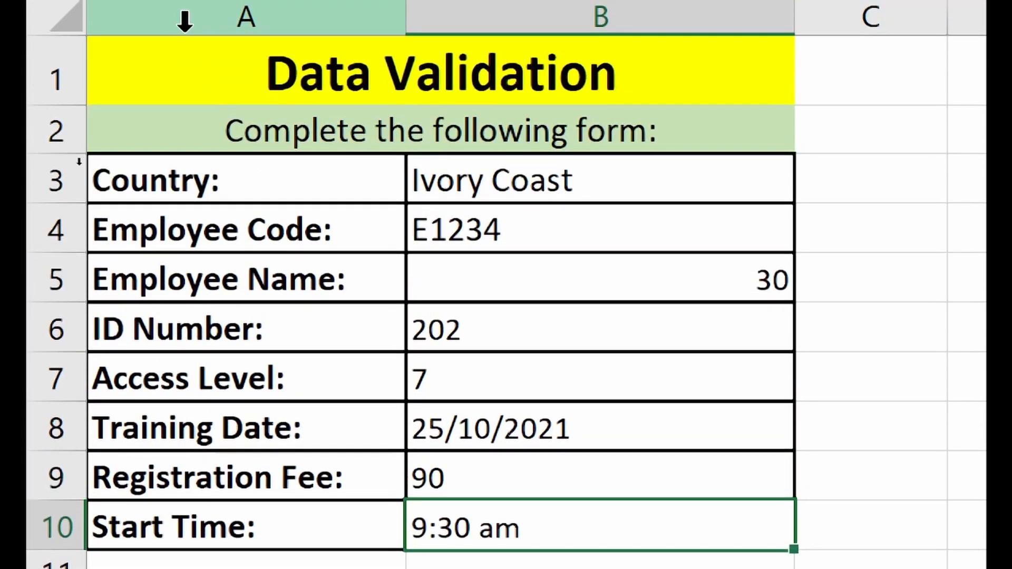